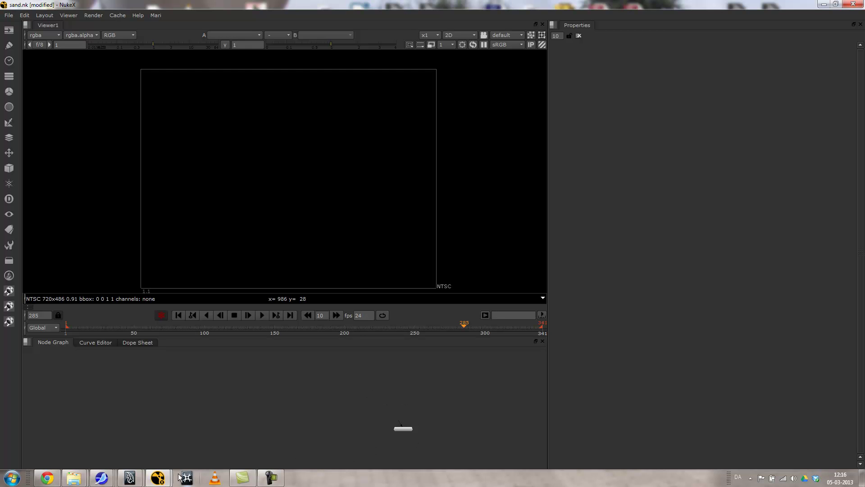
Switch to Maya, deselect the dinosaur rig and open the Hypershade showing the scene's textures.
mouse_move(130, 477)
left_click(160, 439)
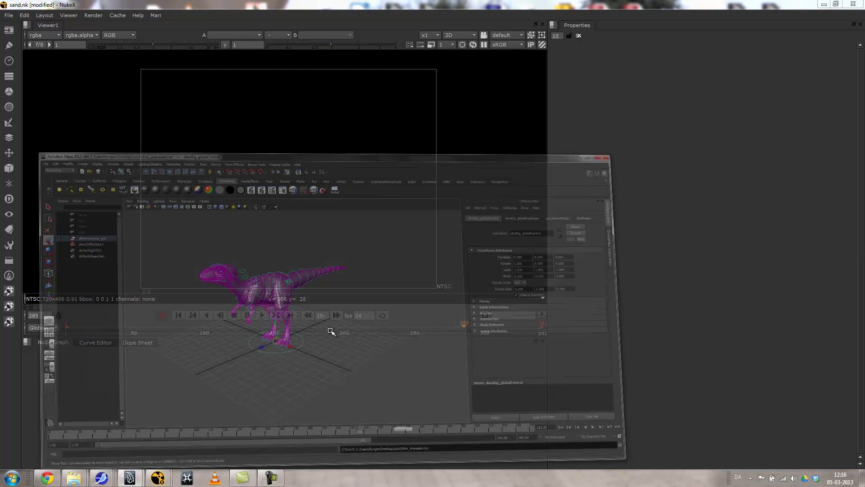
left_click_drag(361, 252, 243, 278, "alt")
left_click(493, 210)
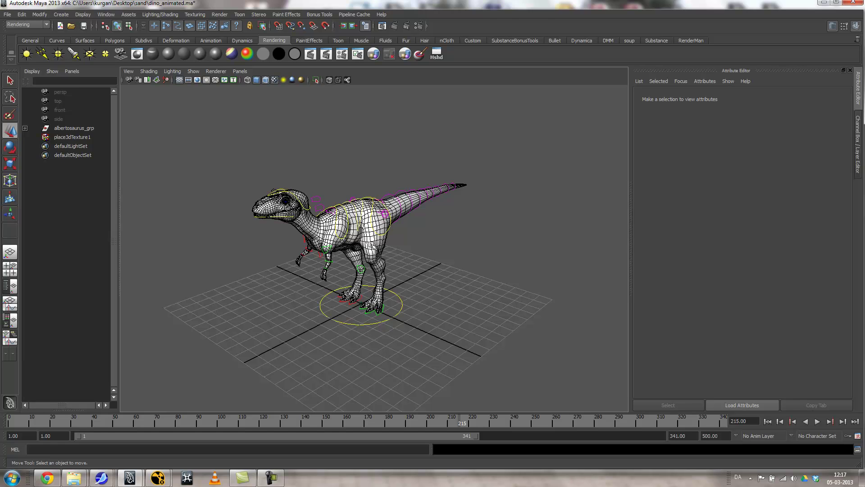
left_click(106, 14)
mouse_move(128, 45)
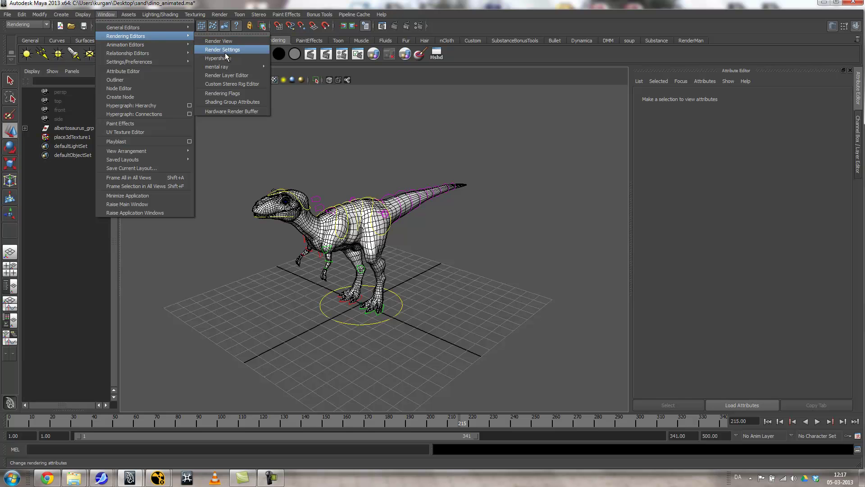
left_click(225, 60)
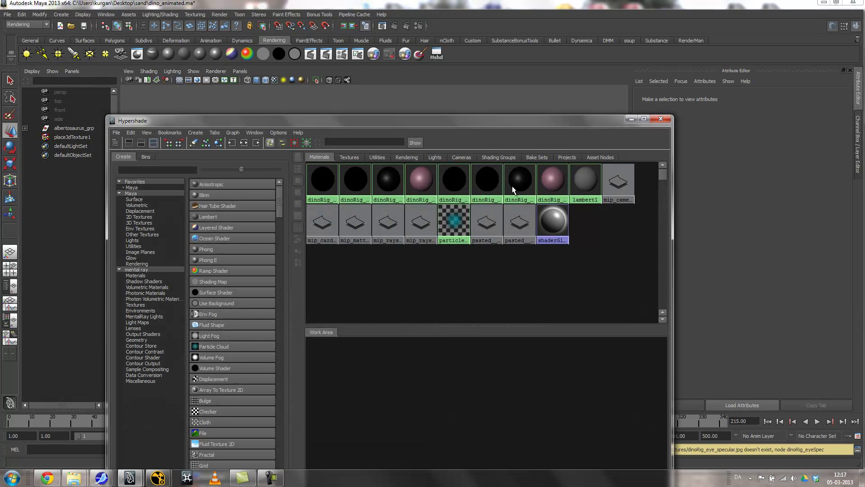
left_click(350, 156)
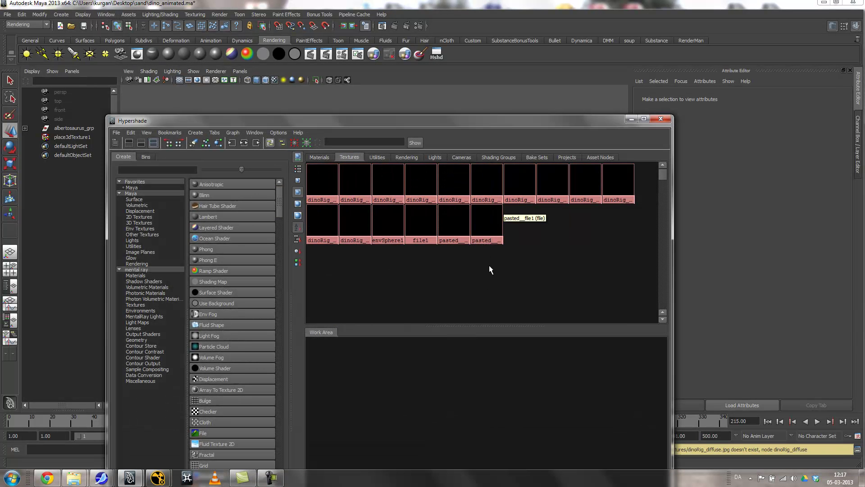
Relink the dinoRig_diffuse texture to dinoRig_diffuse.jpg in the desktop folder sand/dinoRig v2.0/dinoRig_textures.
left_click(323, 180)
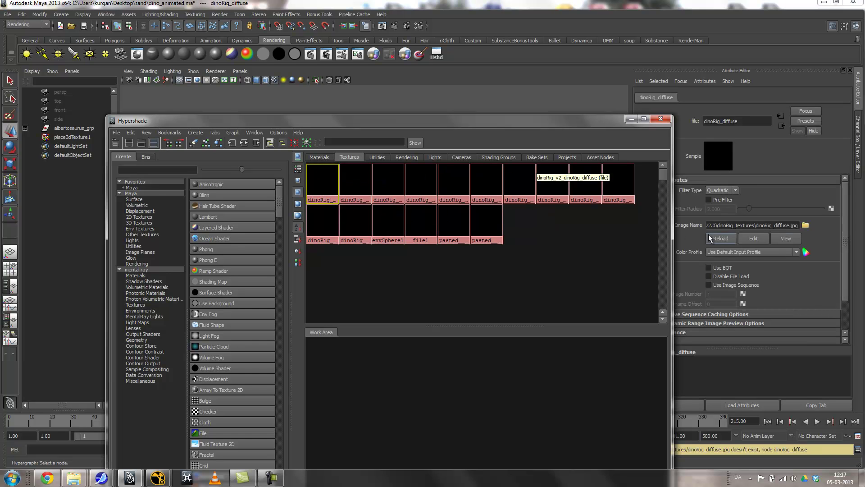
left_click(804, 225)
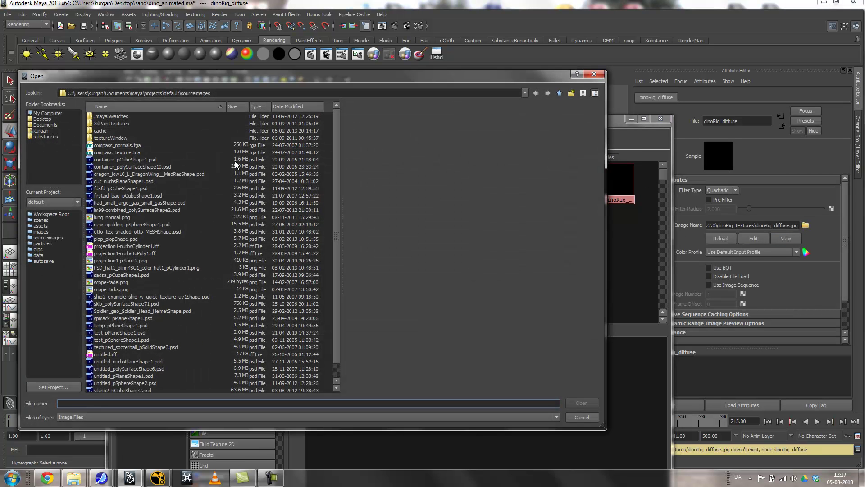
left_click(45, 119)
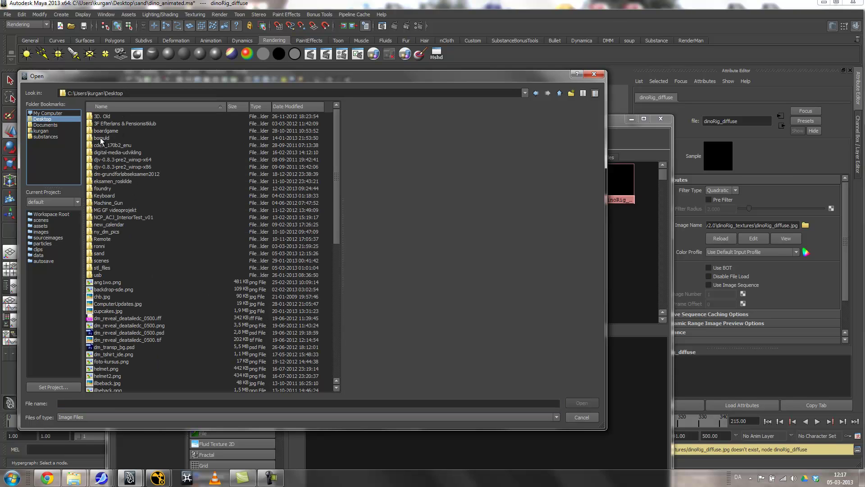
double_click(99, 255)
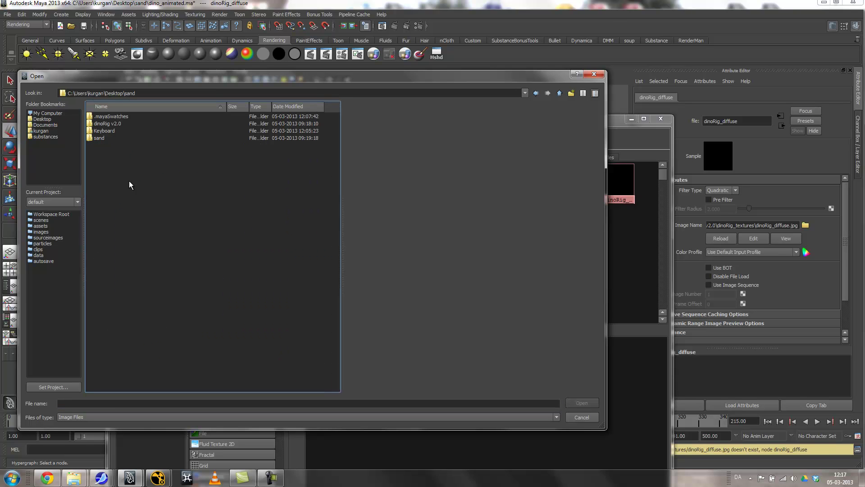
double_click(104, 123)
double_click(104, 118)
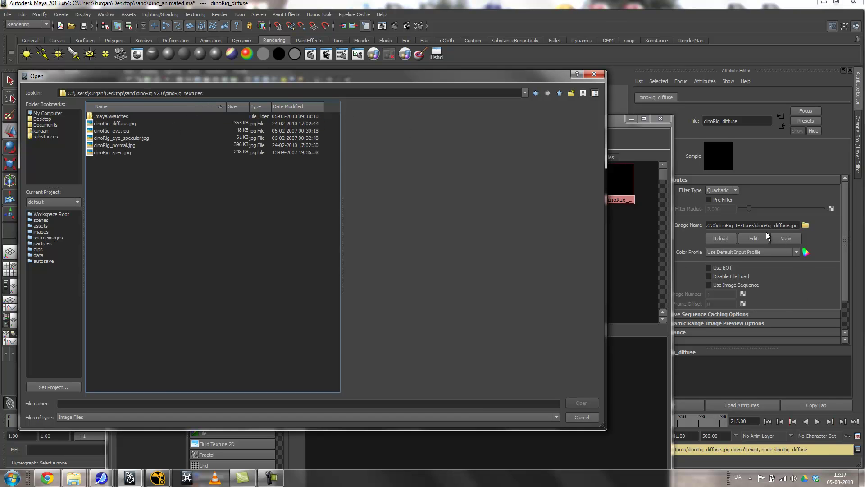
left_click(120, 124)
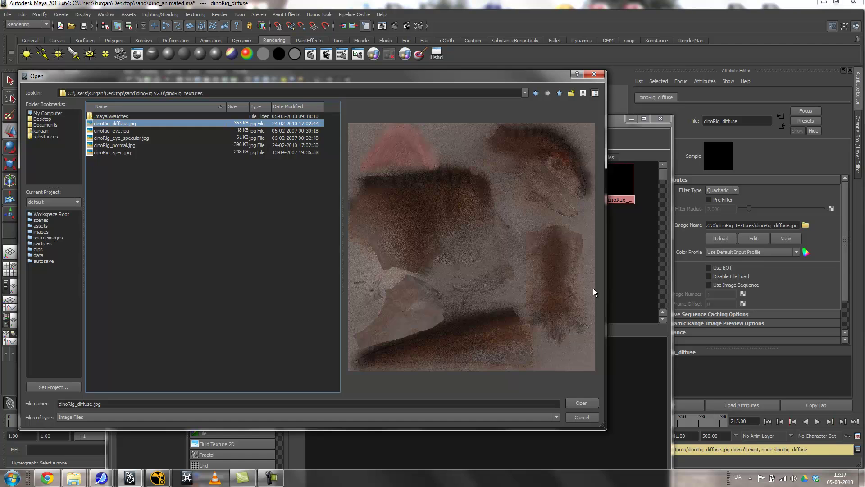
left_click(572, 402)
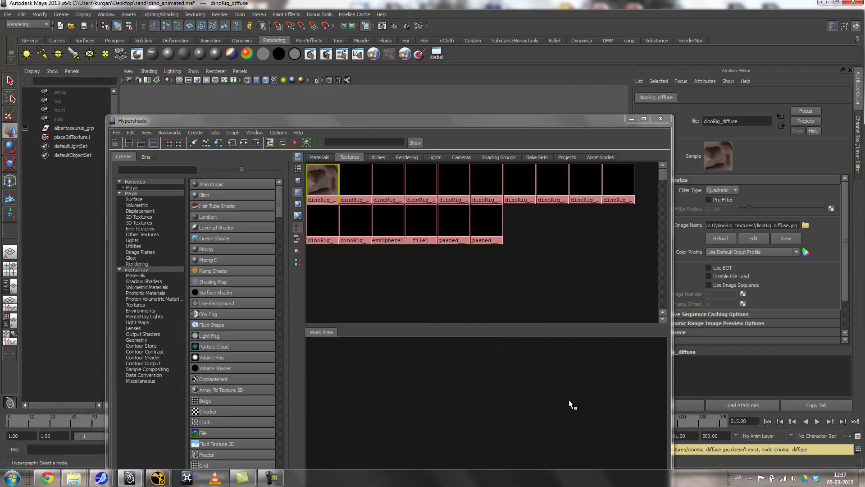
Reload the image files of the remaining first-set dinosaur textures, including dinoRig_eyeSpec, dinoRig_eyes and dinoRig_normal.
left_click(356, 182)
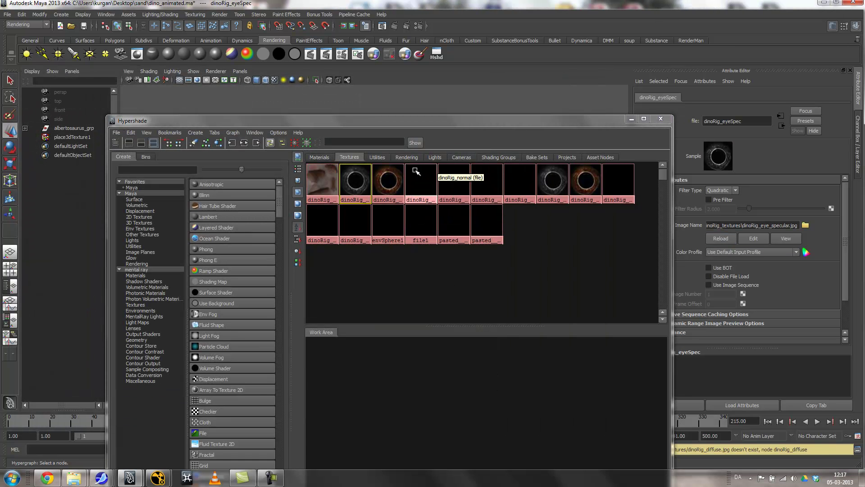
left_click(382, 177)
left_click(718, 237)
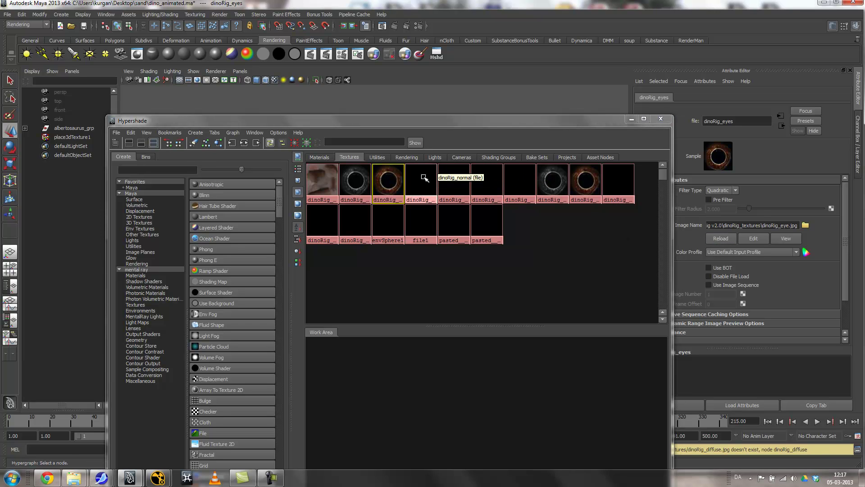
left_click(421, 180)
left_click(711, 240)
left_click(455, 181)
left_click(720, 240)
Reload the image files of the dinoRig_v2 textures, from dinoRig_v2_dinoRig_diffuse through dinoRig_v2_dinoRig_texture.
left_click(520, 183)
left_click(729, 238)
left_click(720, 239)
left_click(584, 181)
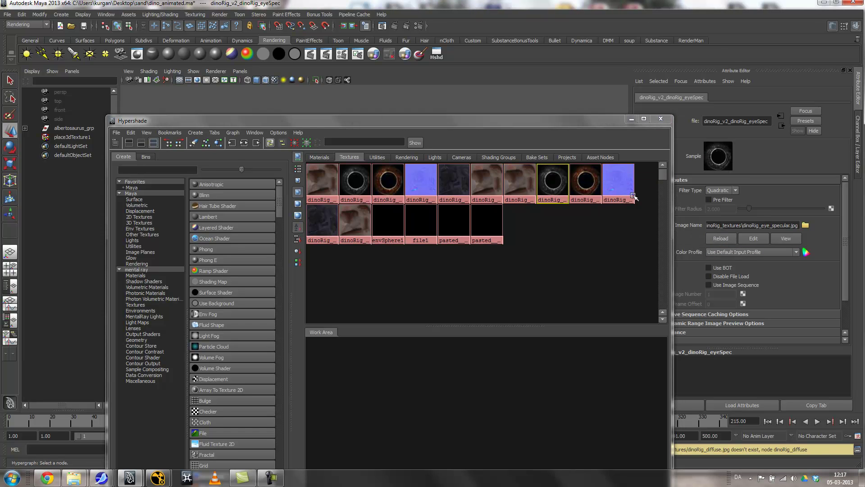
left_click(718, 239)
left_click(619, 183)
left_click(714, 238)
left_click(322, 222)
left_click(720, 238)
left_click(355, 221)
left_click(717, 237)
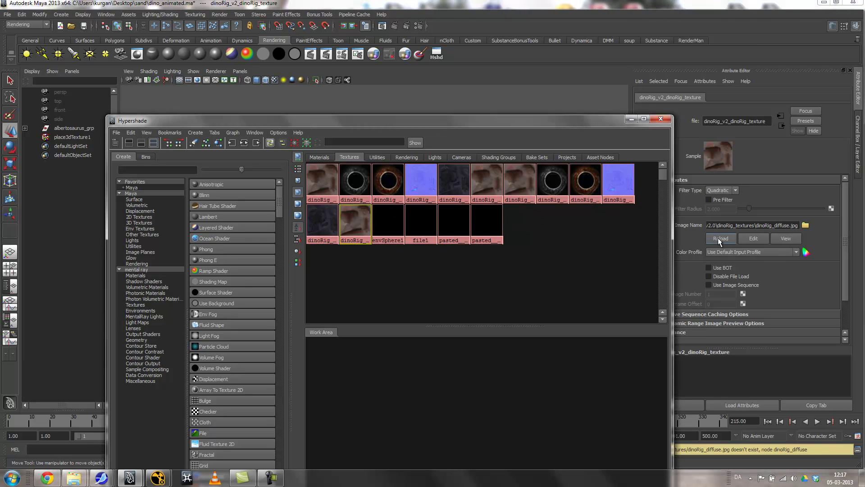
Try to browse for a replacement image for the file1 sand sequence texture, and dismiss the crash dialog.
left_click(389, 218)
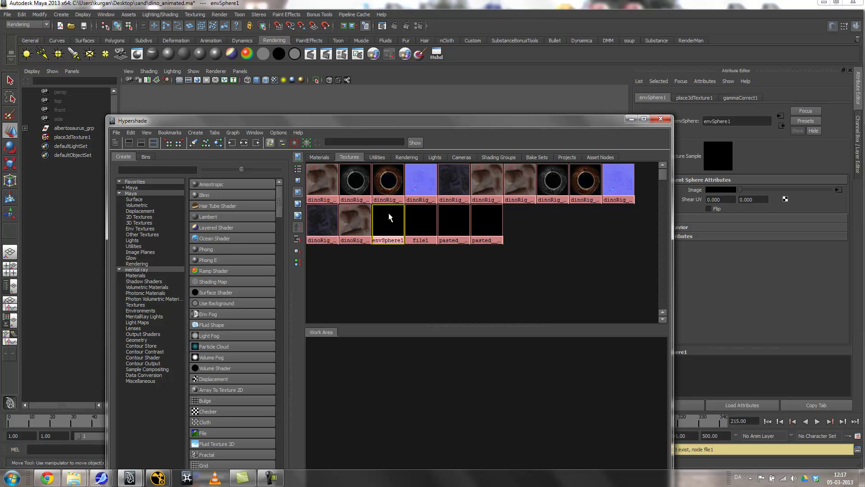
left_click(412, 218)
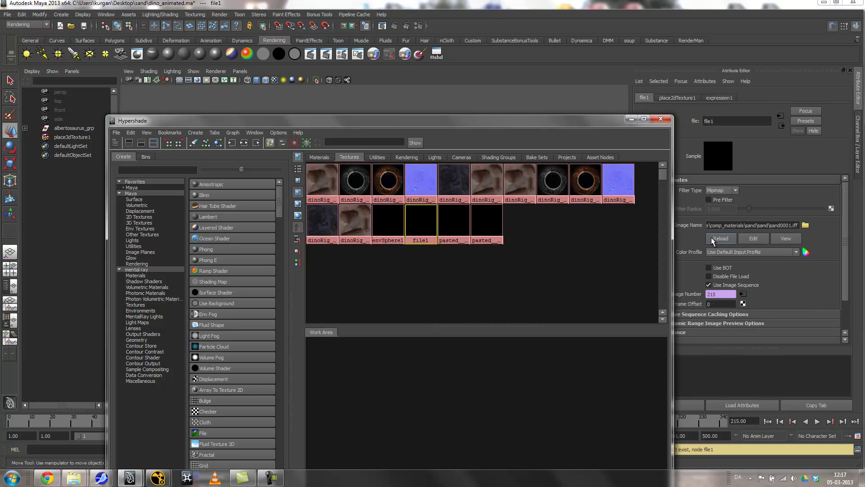
left_click(804, 225)
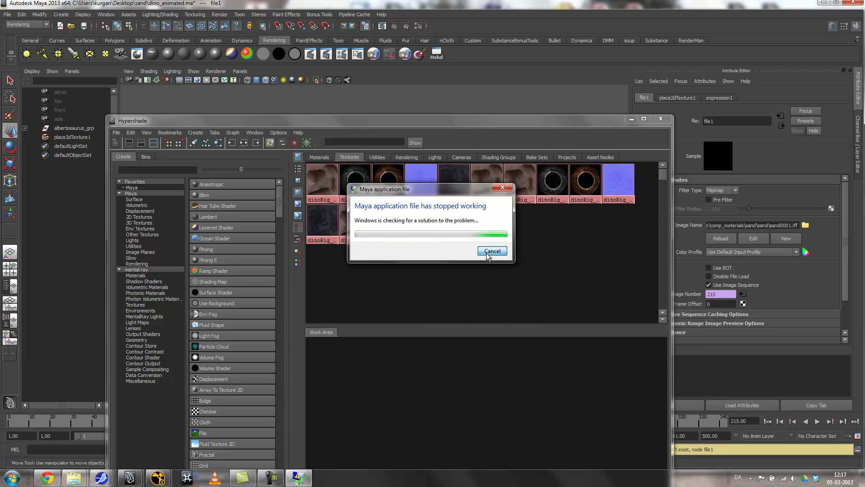
left_click(487, 255)
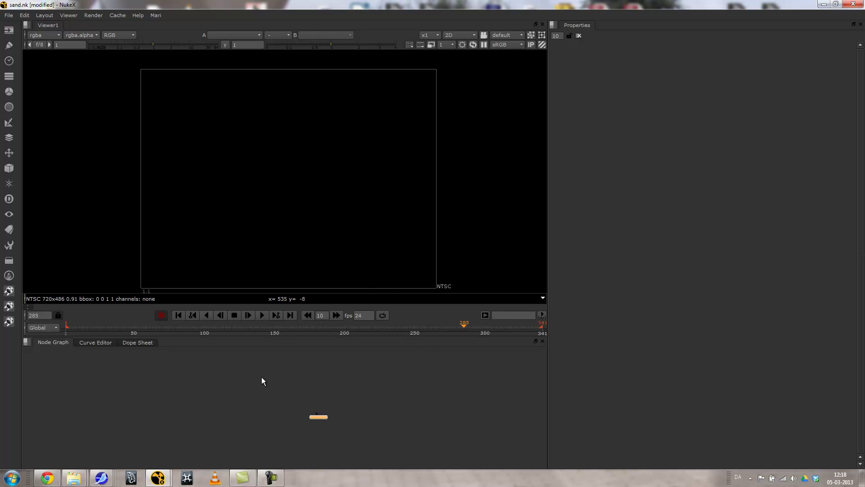
Read in the sand####.iff 1-341 sequence from the desktop folder sand/sand and show it in the viewer.
key("r")
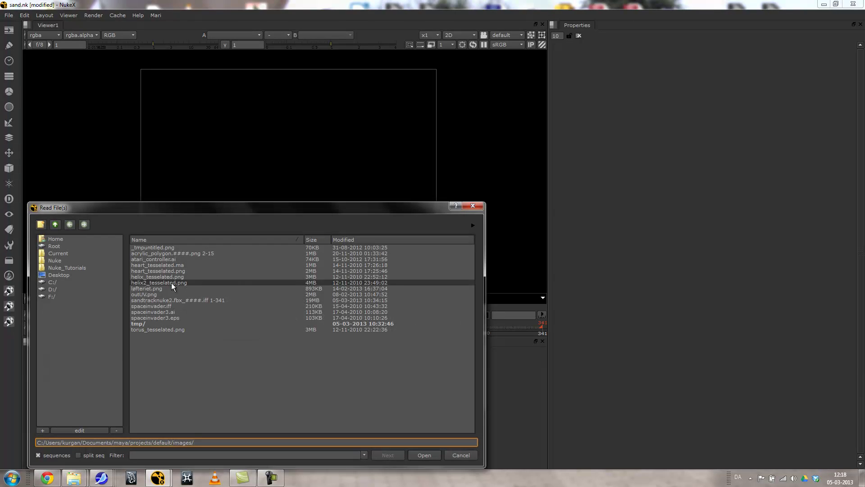
left_click(56, 274)
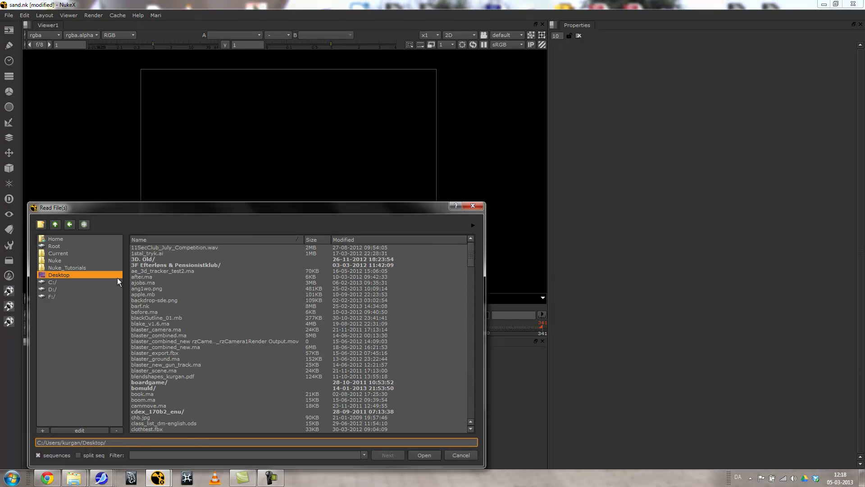
scroll(202, 347, "down", 15)
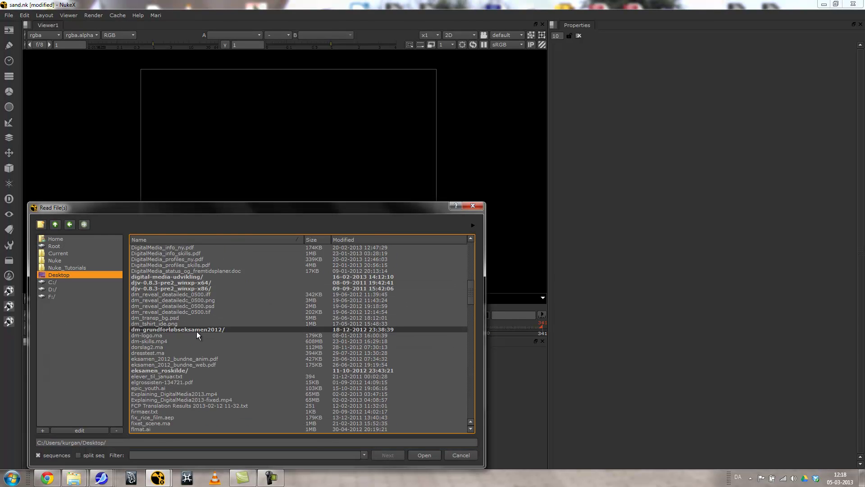
scroll(197, 335, "down", 20)
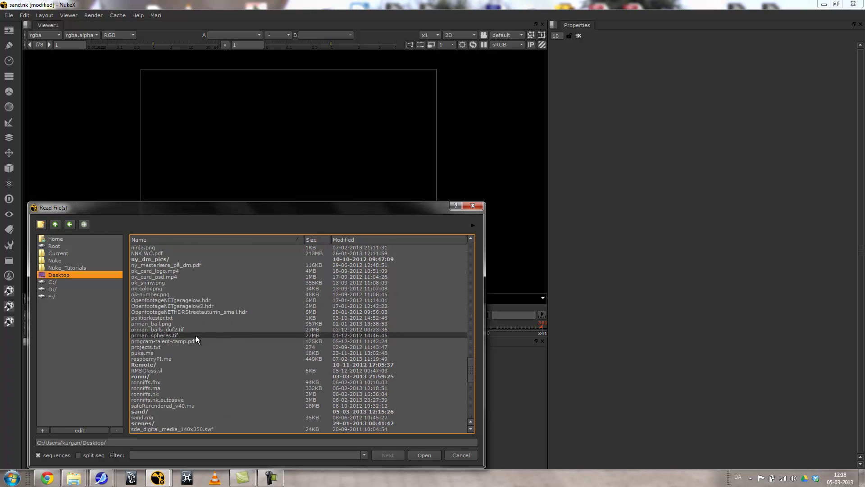
scroll(196, 335, "down", 3)
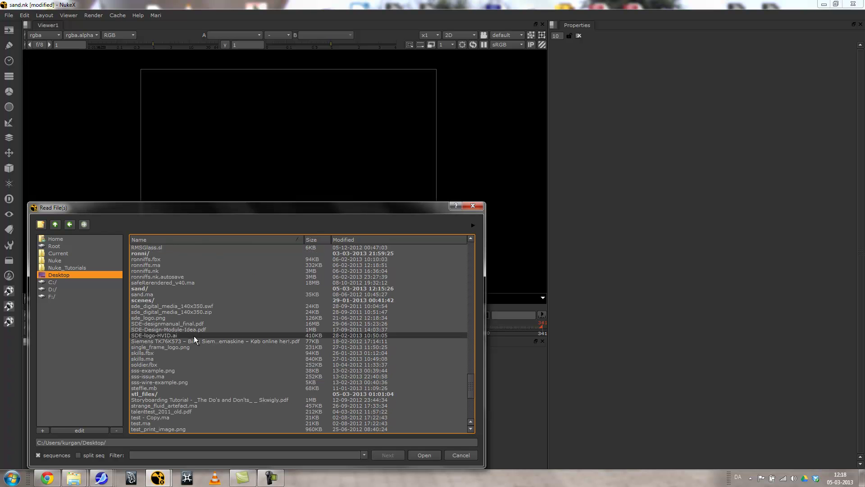
double_click(151, 288)
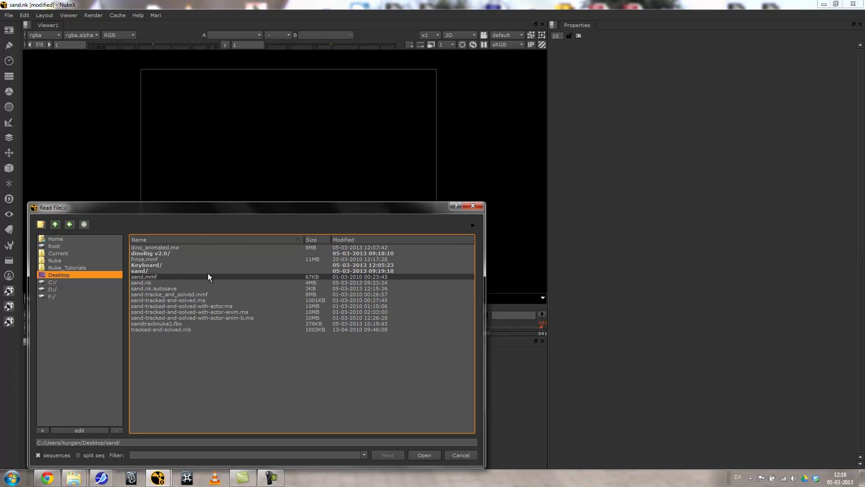
double_click(147, 269)
left_click(164, 247)
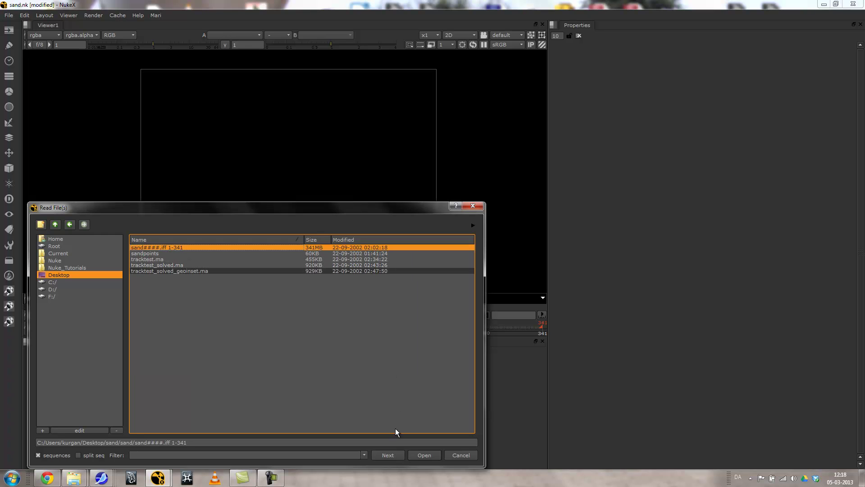
left_click(425, 455)
left_click(306, 415)
key("1")
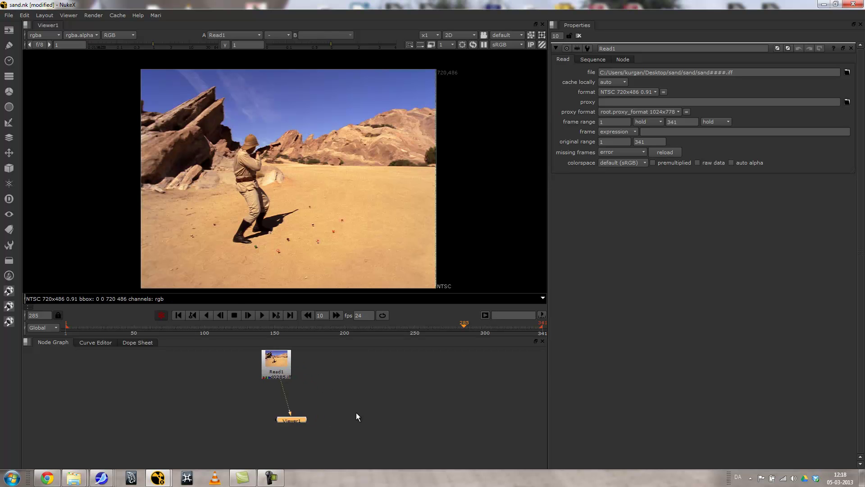
Insert a CameraTracker node between the sand footage and the viewer, and start tracking its features.
scroll(315, 396, "up", 1)
middle_click_drag(314, 397, 376, 421)
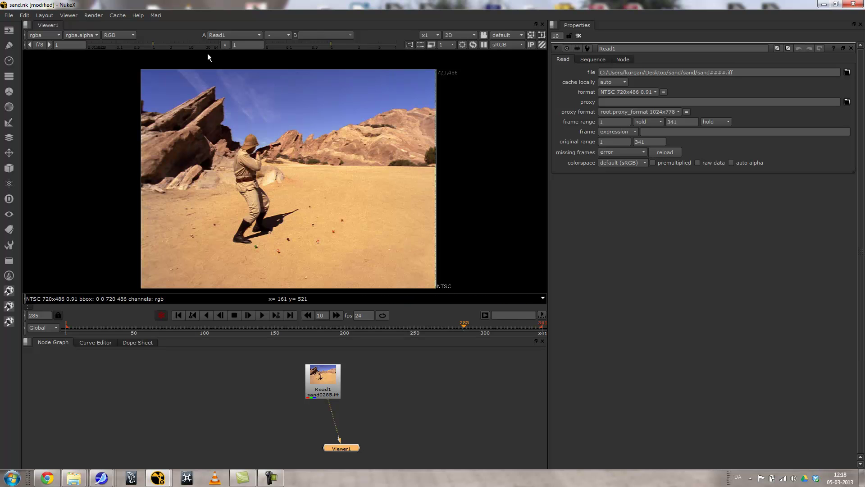
left_click(4, 170)
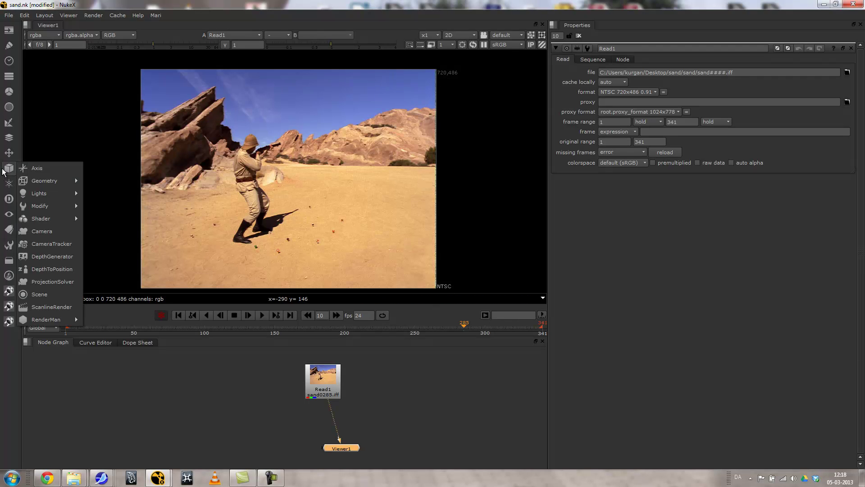
left_click(53, 242)
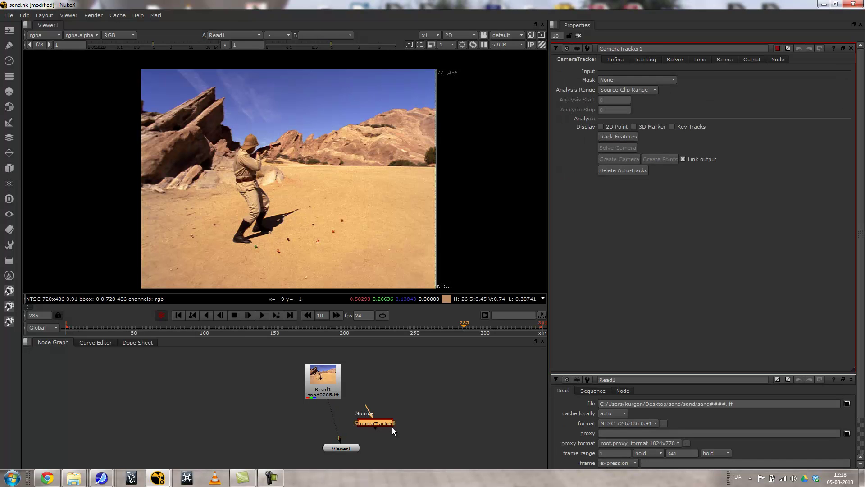
left_click(326, 425)
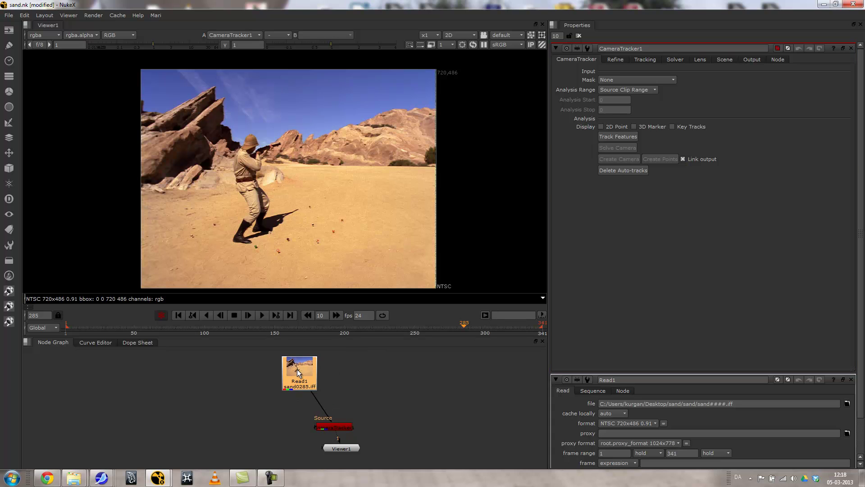
left_click_drag(327, 429, 319, 395)
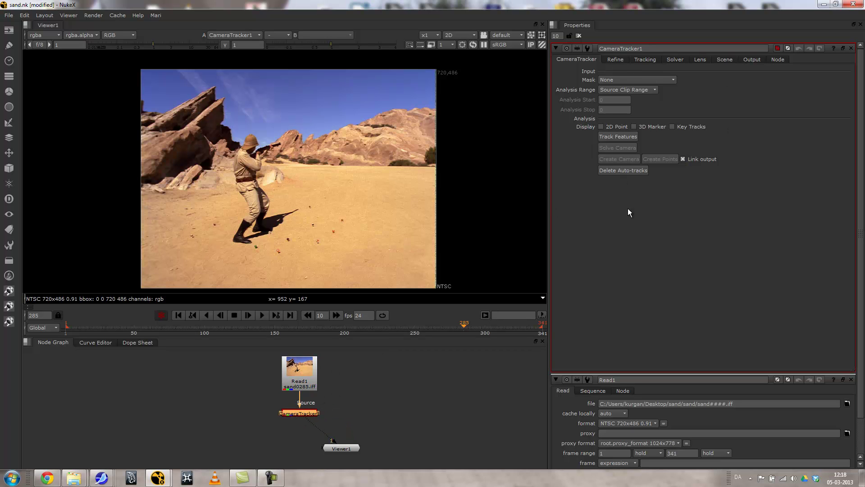
left_click(614, 137)
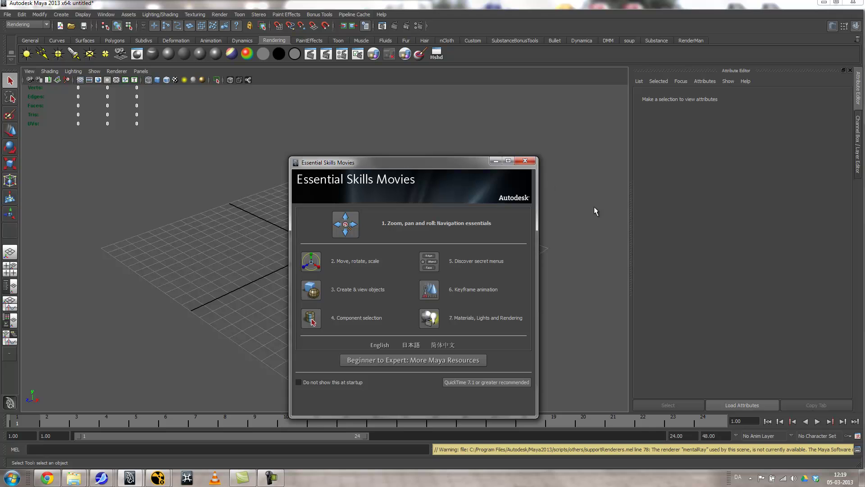
Switch to Maya and close the Essential Skills Movies window.
left_click(523, 161)
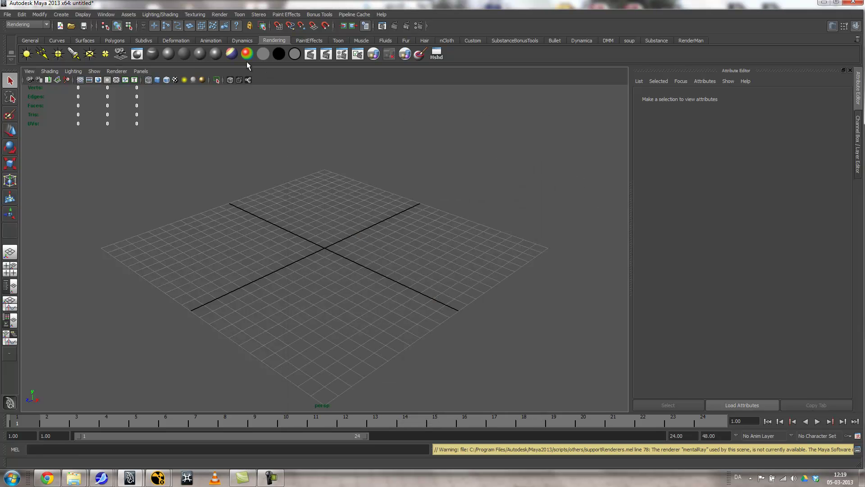
Open the dino_animated.ma scene from the desktop's sand folder.
left_click(7, 14)
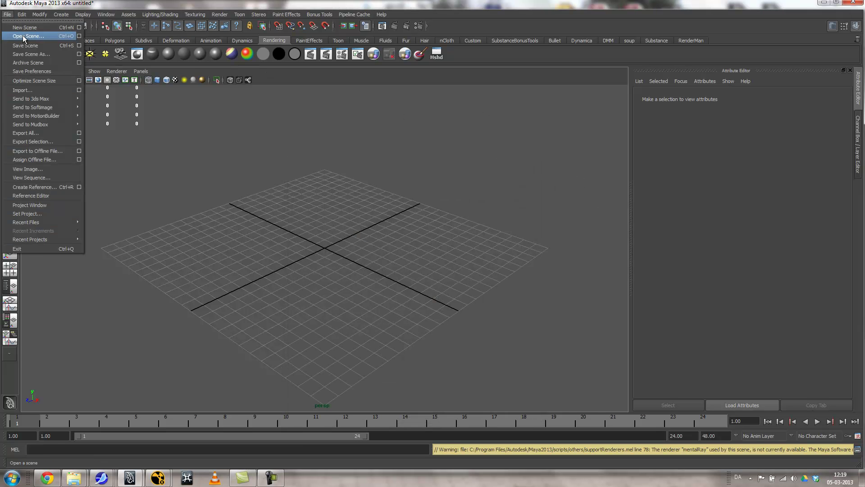
left_click(23, 36)
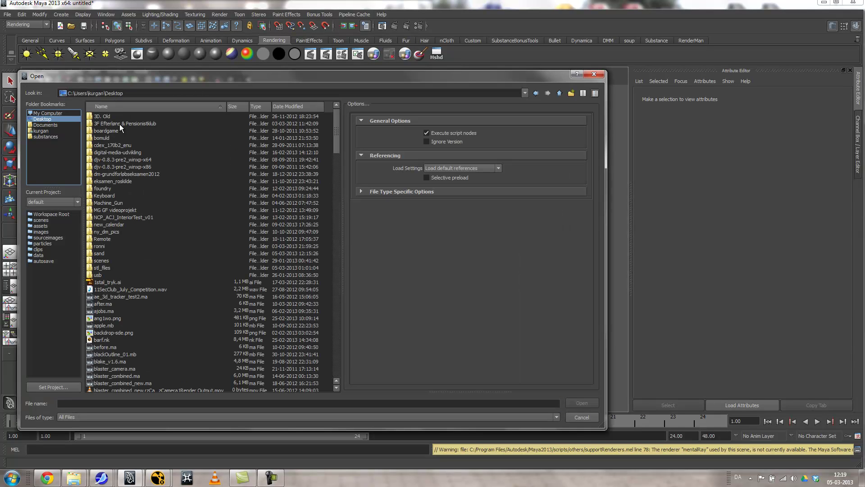
double_click(98, 253)
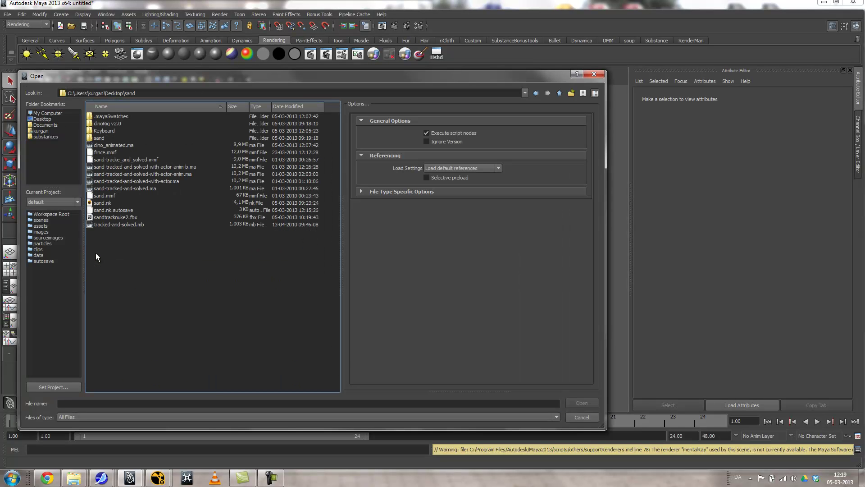
left_click(108, 146)
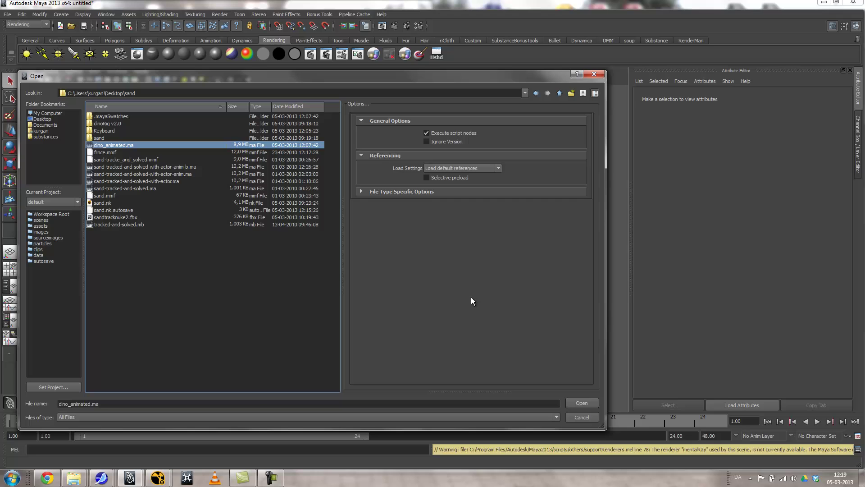
left_click(580, 403)
left_click(420, 241)
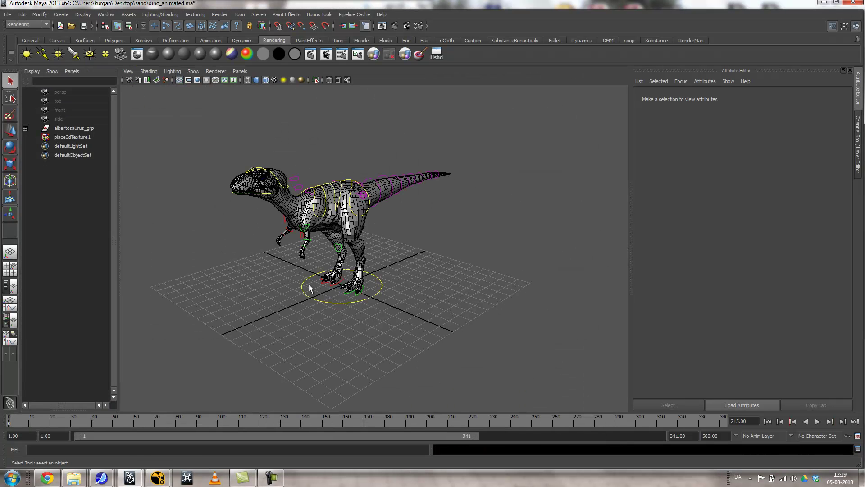
Open the Hypershade and show the scene's textures.
left_click(105, 15)
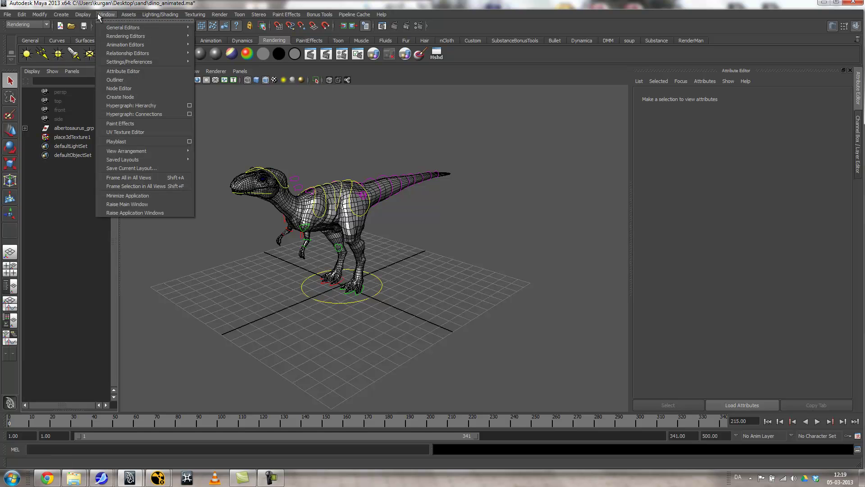
mouse_move(119, 63)
mouse_move(127, 37)
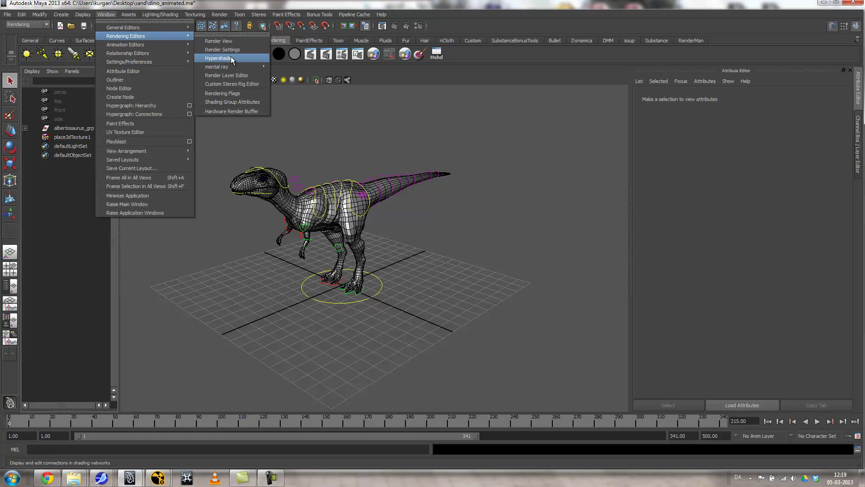
left_click(231, 56)
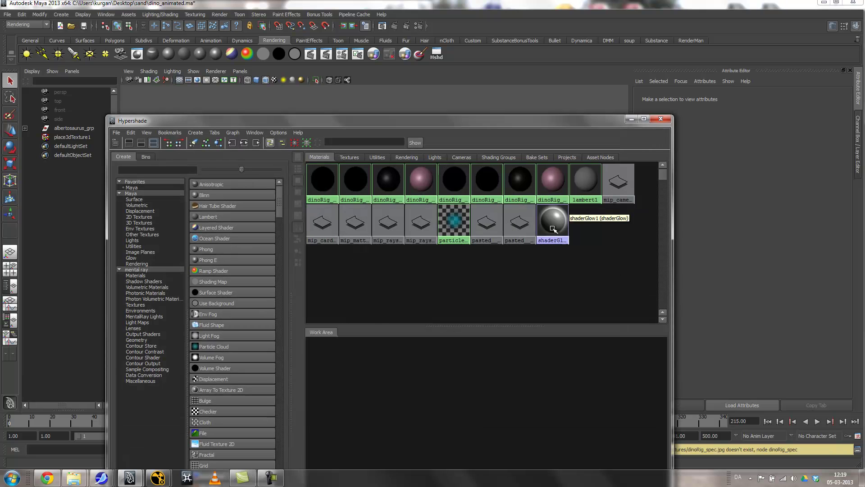
left_click(350, 157)
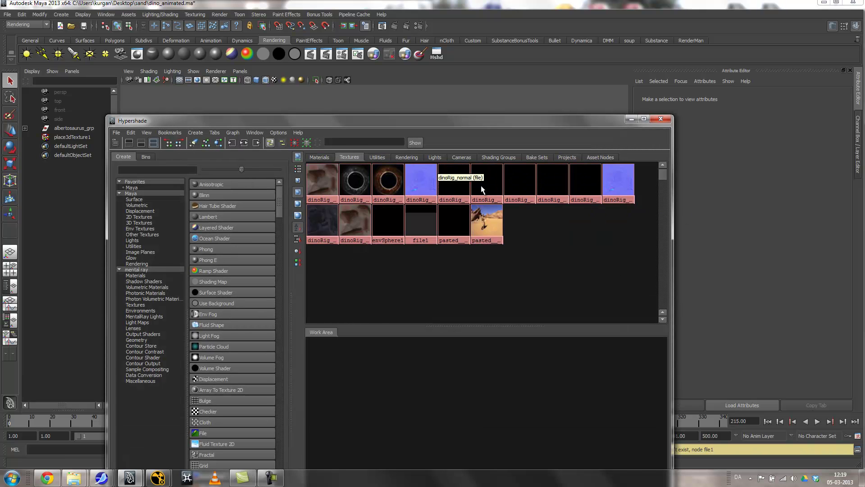
Relink the pasted__file1 texture to sand0001.iff in the desktop folder sand/sand.
left_click(485, 221)
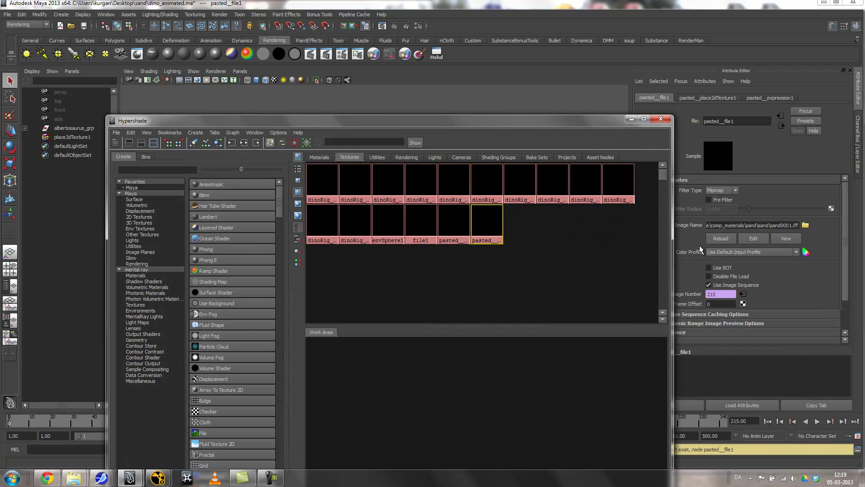
left_click(805, 225)
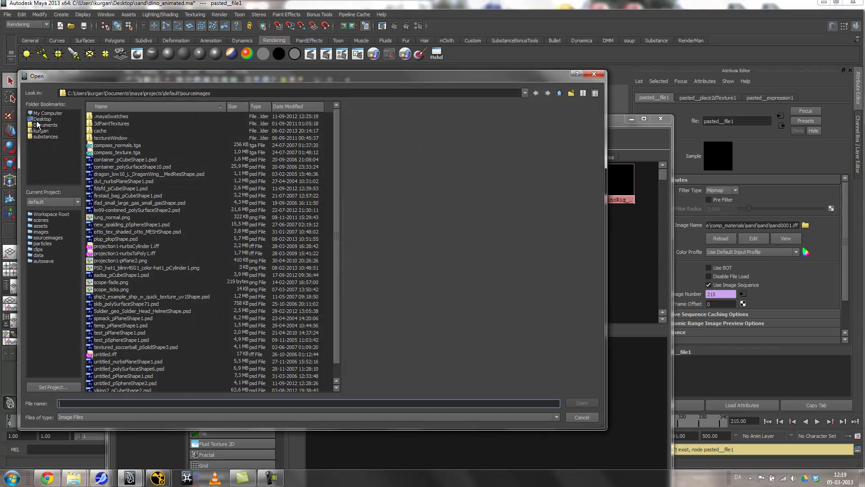
left_click(42, 119)
left_click(99, 253)
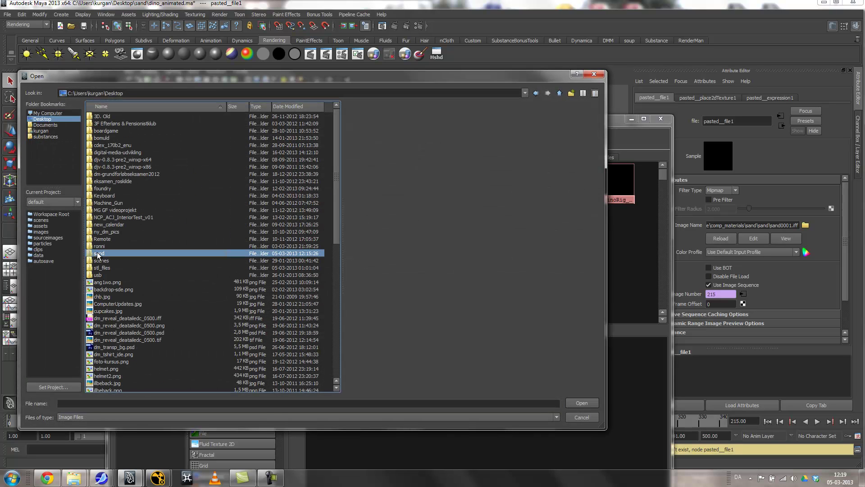
double_click(107, 255)
double_click(100, 139)
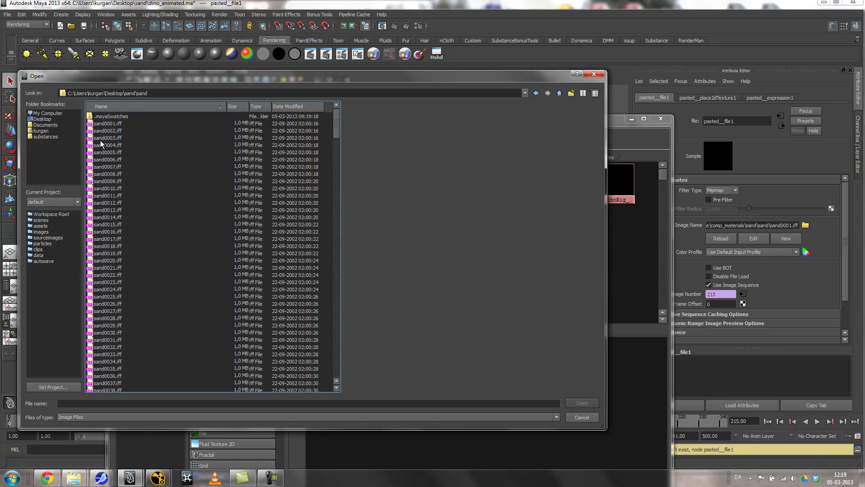
double_click(108, 123)
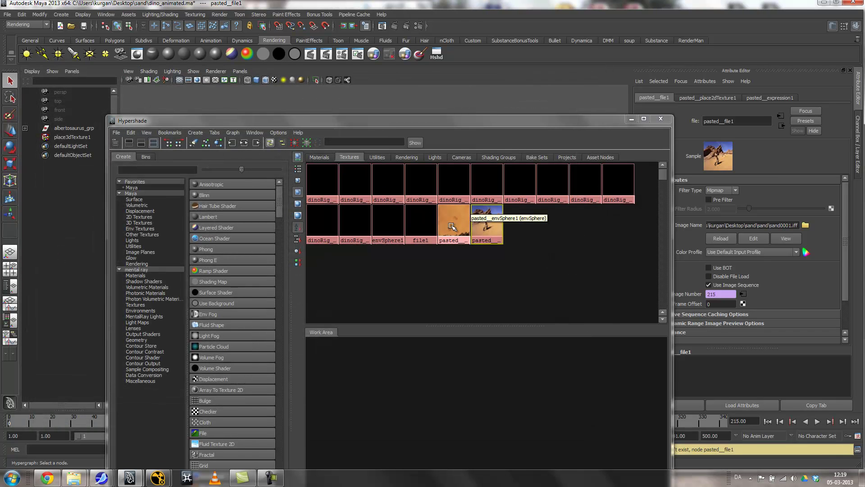
Relink the file1 texture to the sand0001.iff image in the same sand folder.
left_click(481, 222)
left_click(420, 222)
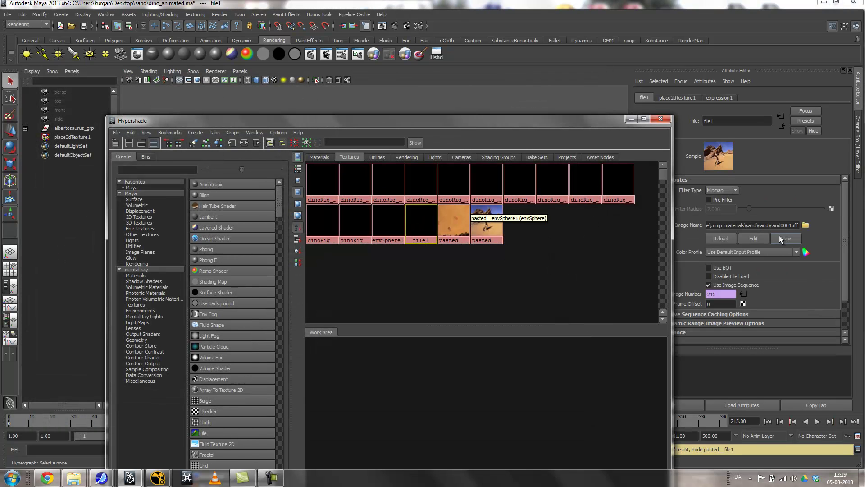
left_click(805, 225)
double_click(118, 124)
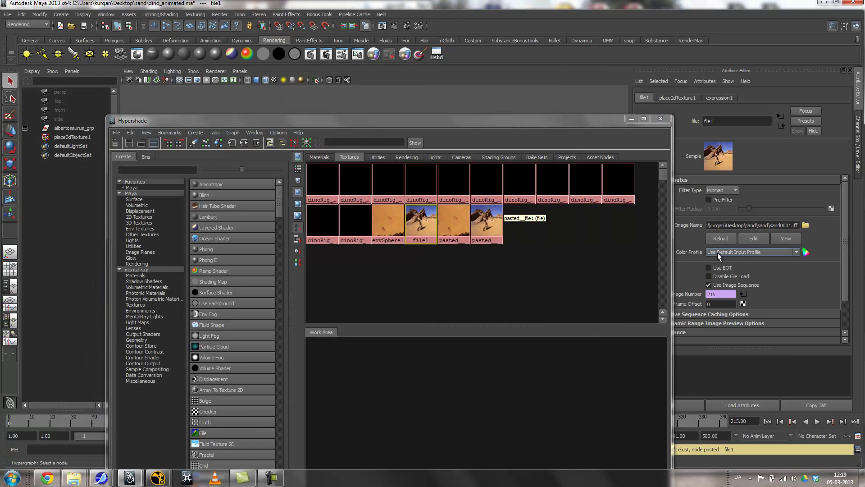
Relink the dinoRig_v2_dinoRig_texture file node to dinoRig_diffuse.jpg in sand/dinoRig v2.0/dinoRig_textures.
left_click(355, 220)
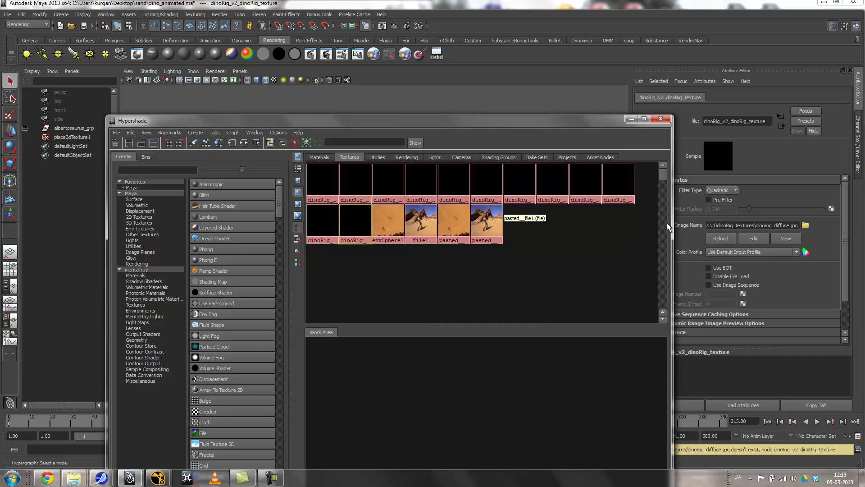
left_click(806, 225)
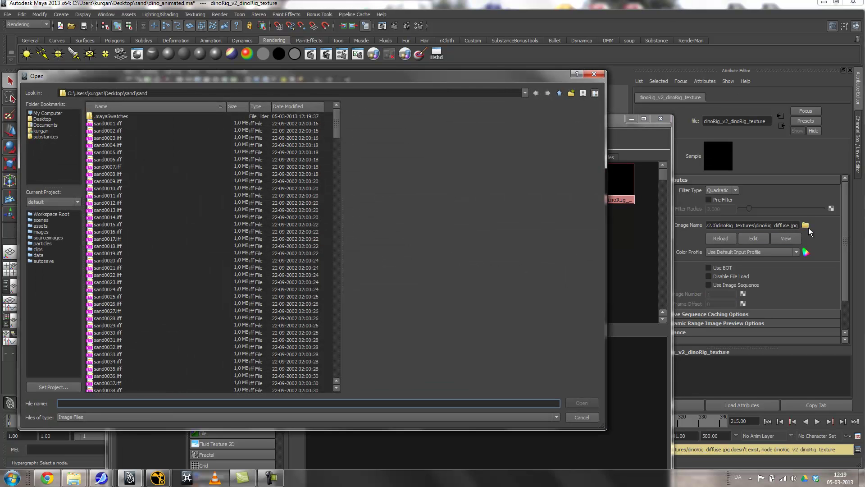
left_click(559, 93)
double_click(106, 123)
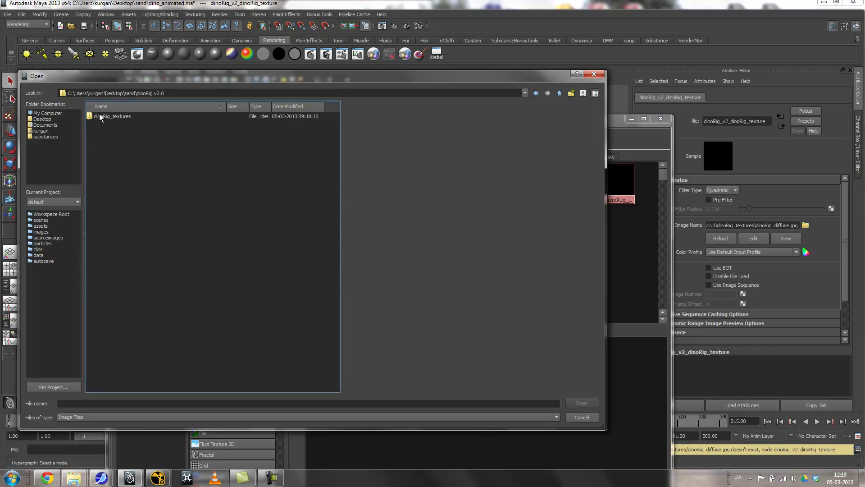
double_click(100, 117)
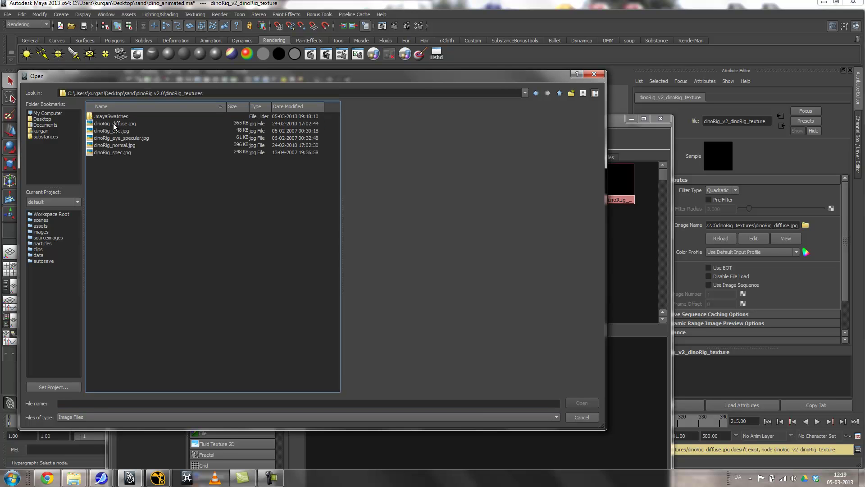
left_click(114, 123)
left_click(581, 403)
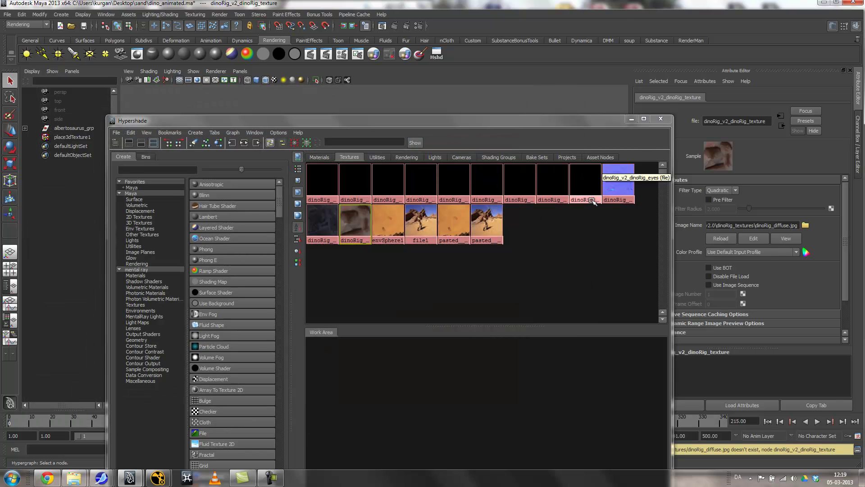
Reload the images of the remaining dinoRig_v2 file textures, including specular, normal, eyes and diffuse.
left_click(321, 220)
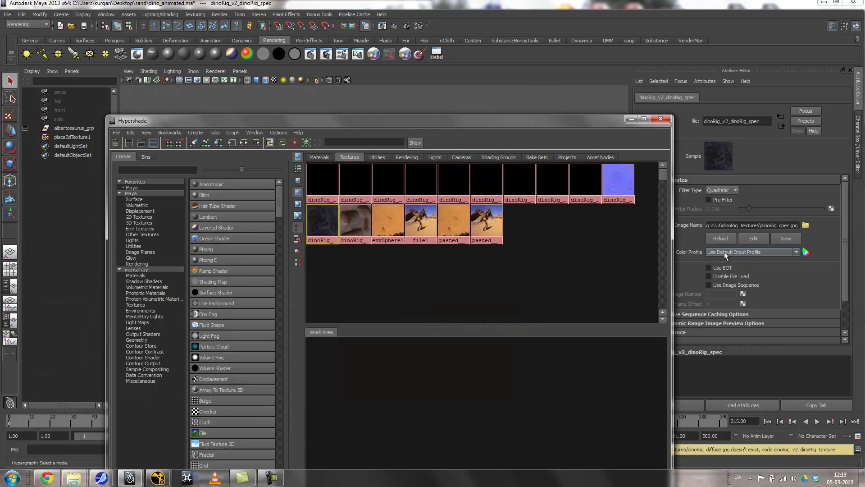
left_click(618, 183)
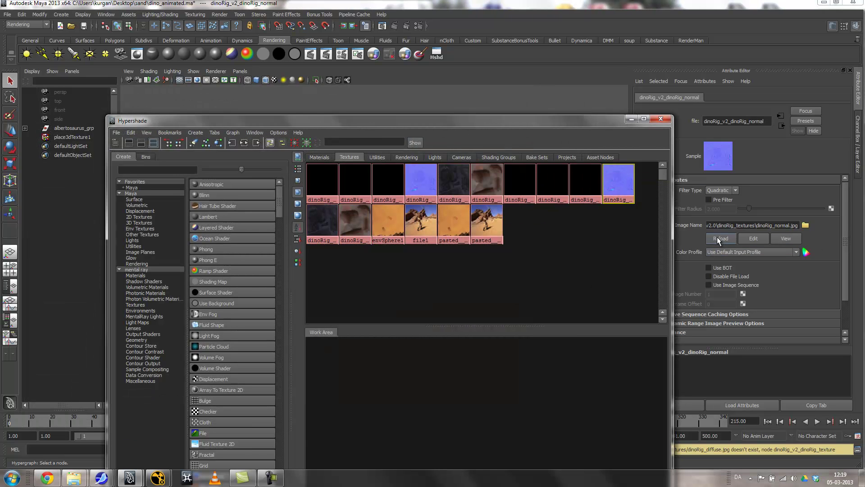
left_click(553, 181)
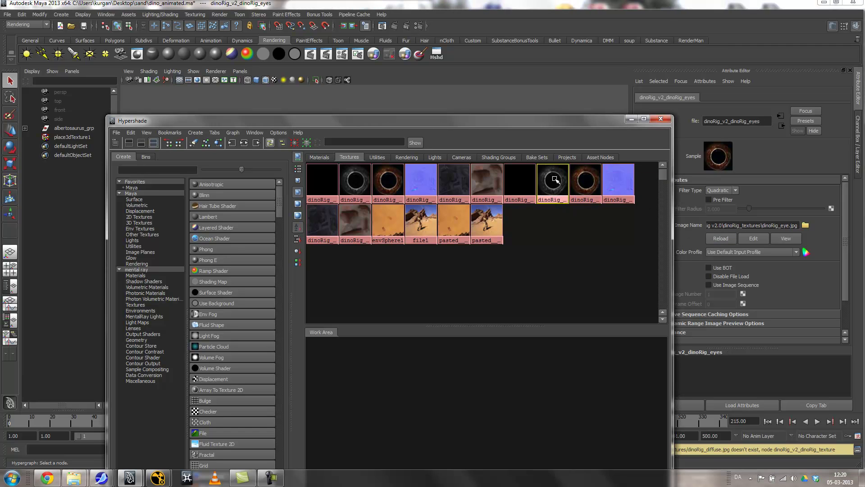
left_click(519, 182)
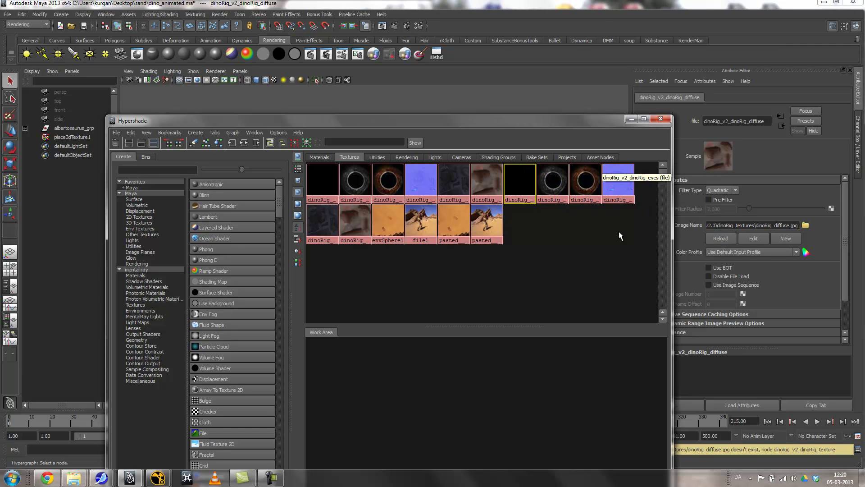
left_click(720, 239)
Reload the images of the original dinoRig file textures, including specular, normal, eyes and diffuse, and close the Hypershade.
left_click(486, 182)
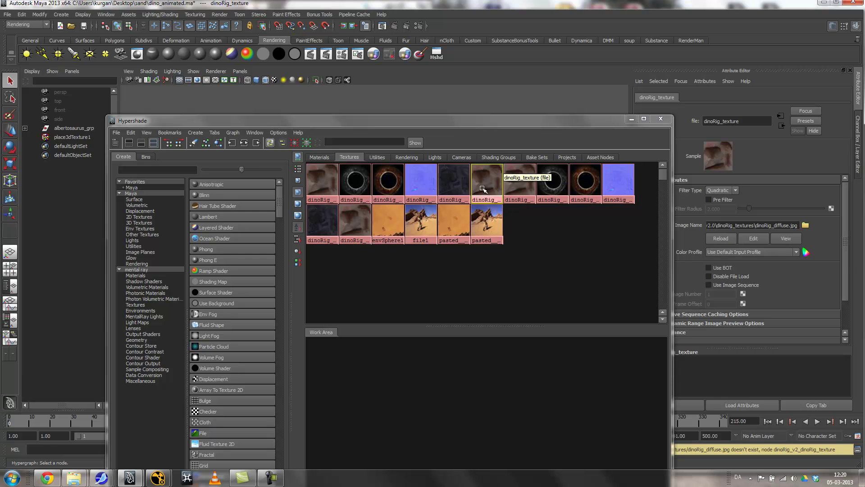
left_click(453, 180)
left_click(421, 180)
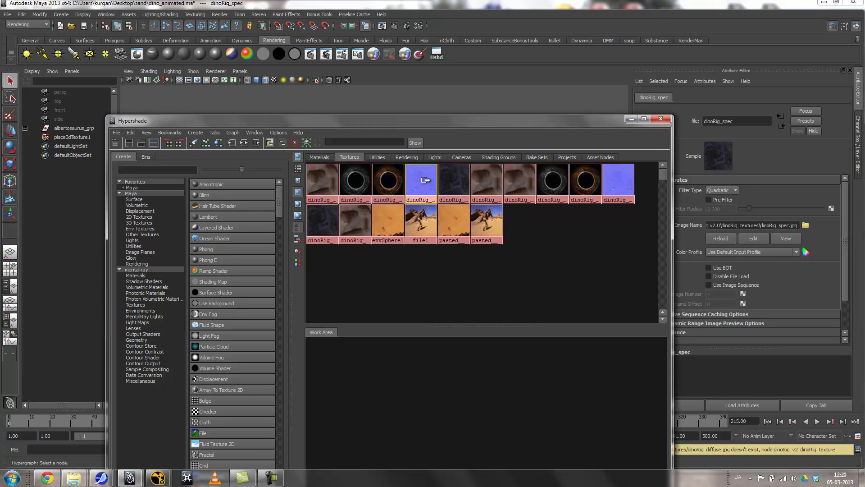
left_click(385, 179)
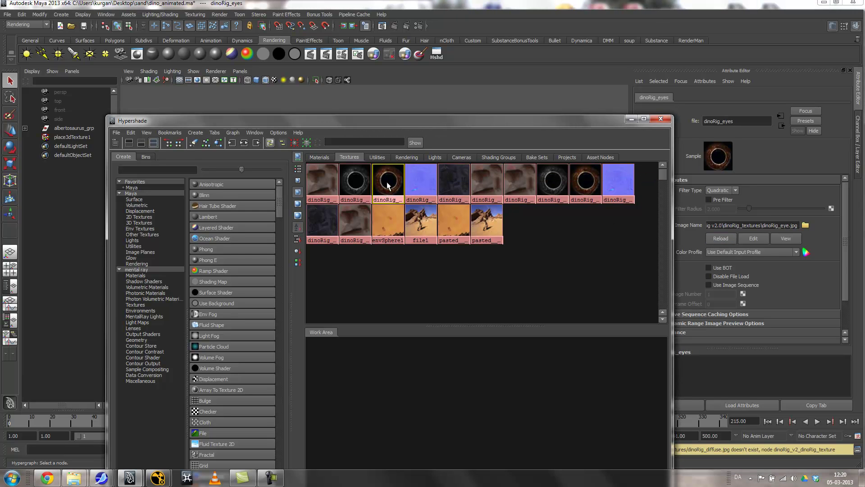
left_click(357, 183)
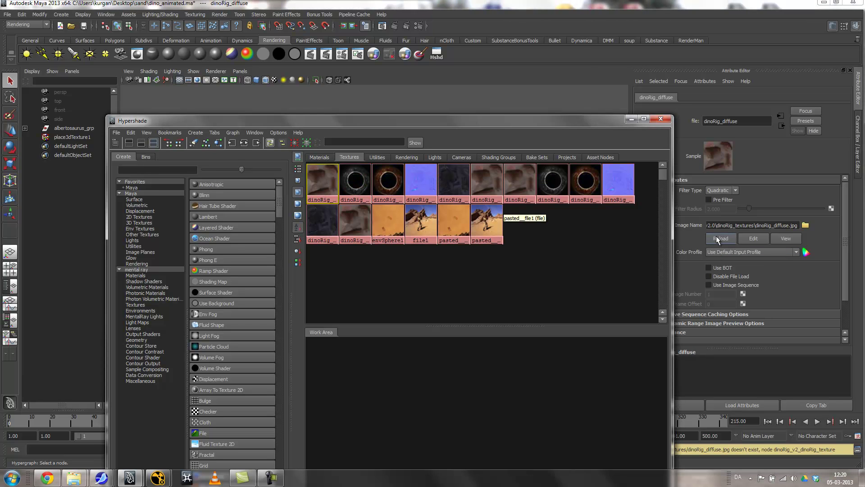
left_click(715, 235)
left_click(484, 219)
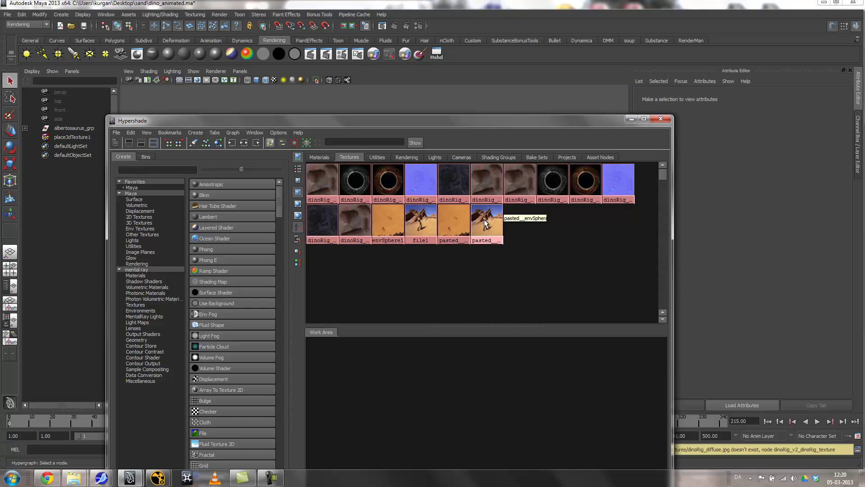
left_click(661, 118)
Turn on textured display in the perspective view and inspect the dinosaur's skin up close.
left_click_drag(415, 275, 365, 242, "alt")
left_click(275, 80)
mouse_move(420, 252)
left_mouse_down("alt")
mouse_move(459, 289)
mouse_move(408, 258)
mouse_move(285, 273)
left_mouse_up("alt")
right_click_drag(285, 273, 396, 350, "alt")
middle_click_drag(396, 349, 585, 316, "alt")
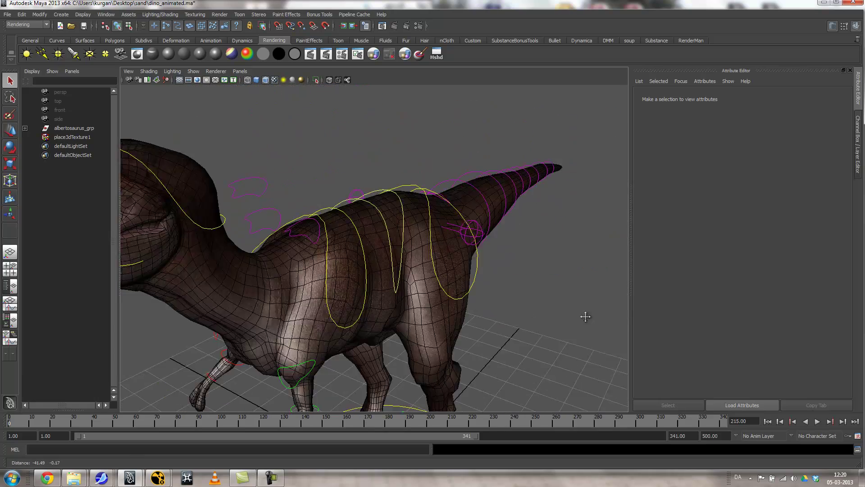
right_click_drag(586, 317, 303, 309, "alt")
left_click_drag(303, 309, 332, 324, "alt")
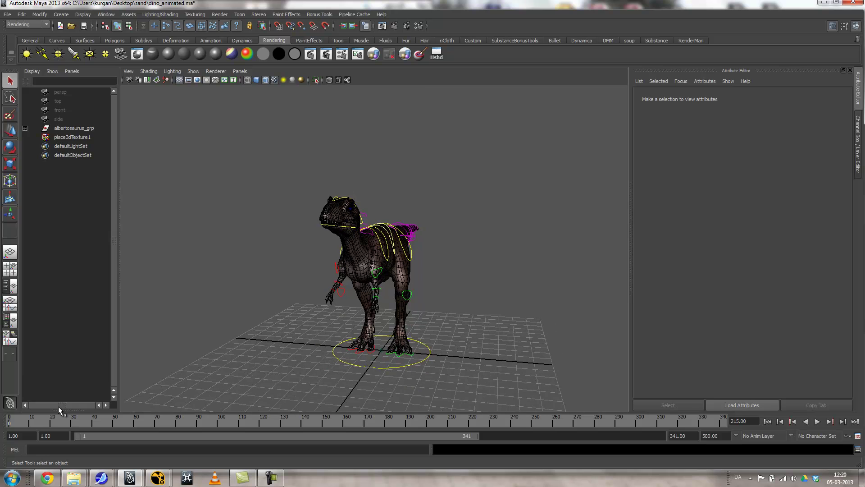
Play back the dinosaur's animation, stop it, and return the timeline to frame 215.
key("alt+v")
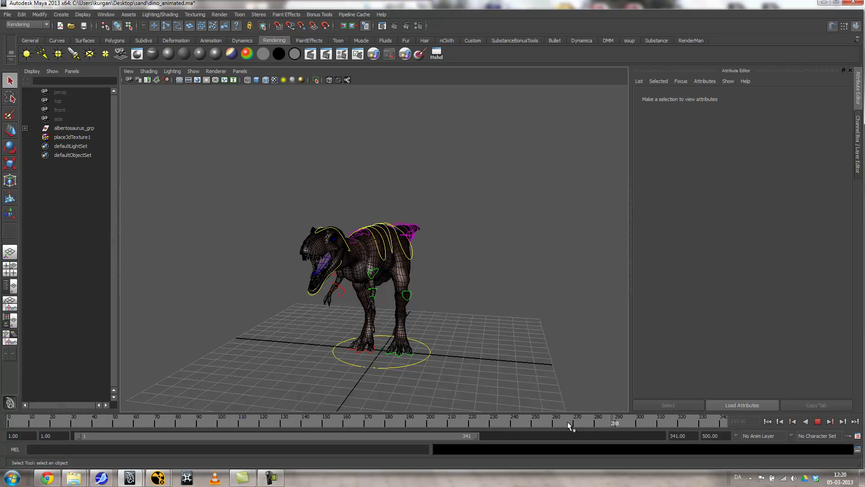
left_click(523, 424)
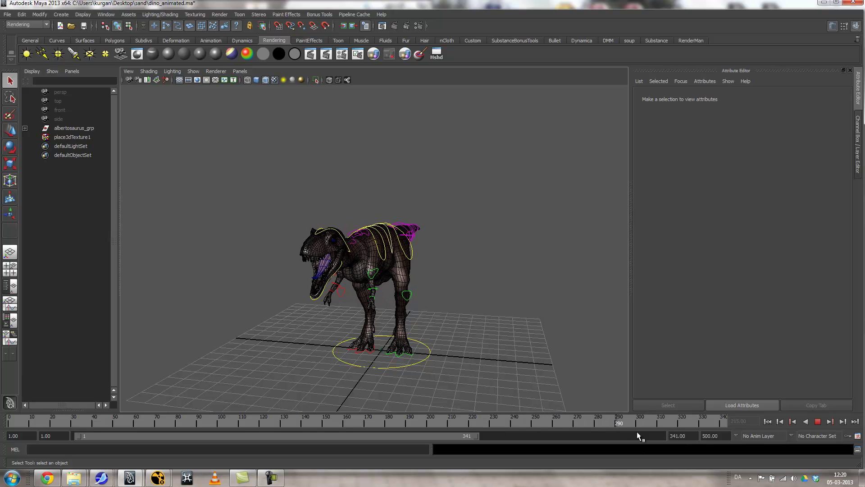
left_click_drag(569, 422, 462, 422)
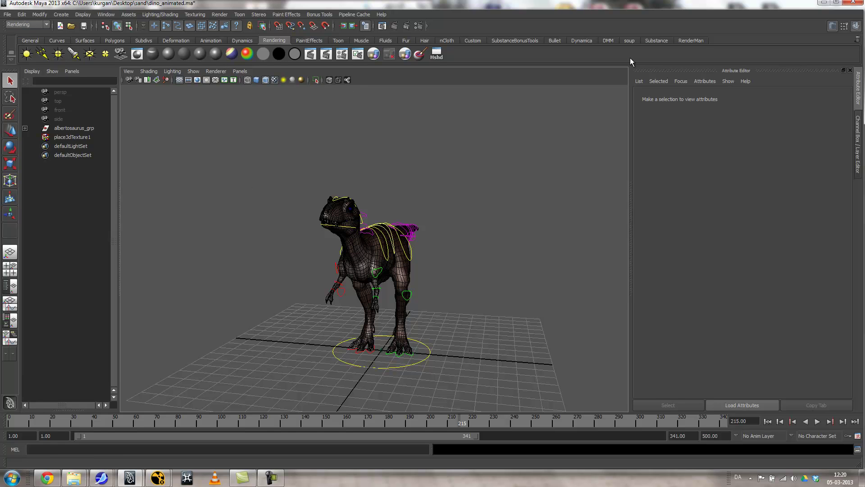
Save the dino_animated.ma scene, minimise Maya and its output window, and switch to NukeX.
left_click(8, 15)
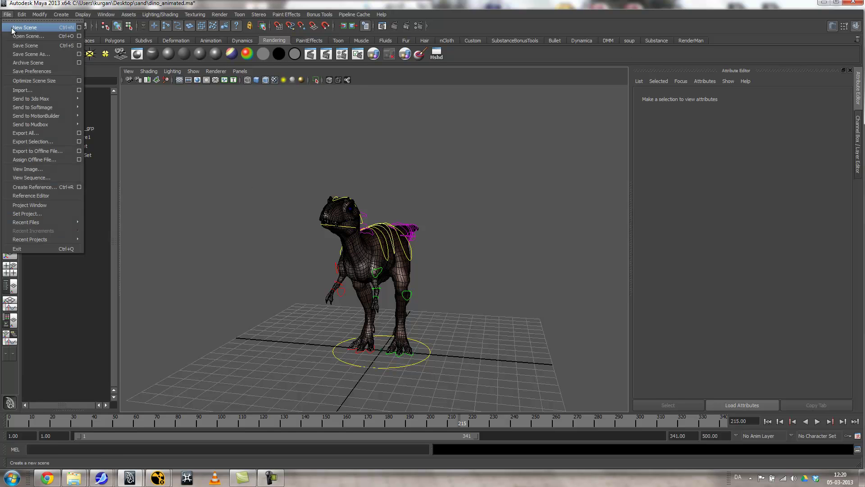
left_click(21, 47)
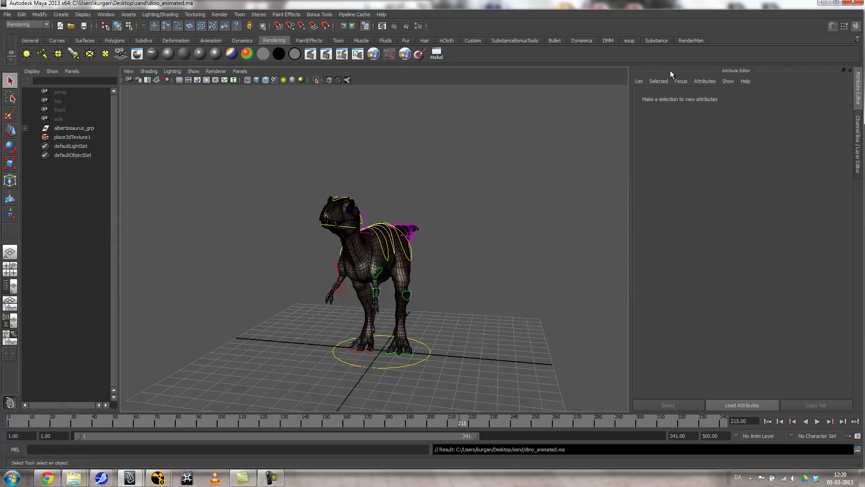
left_click(824, 4)
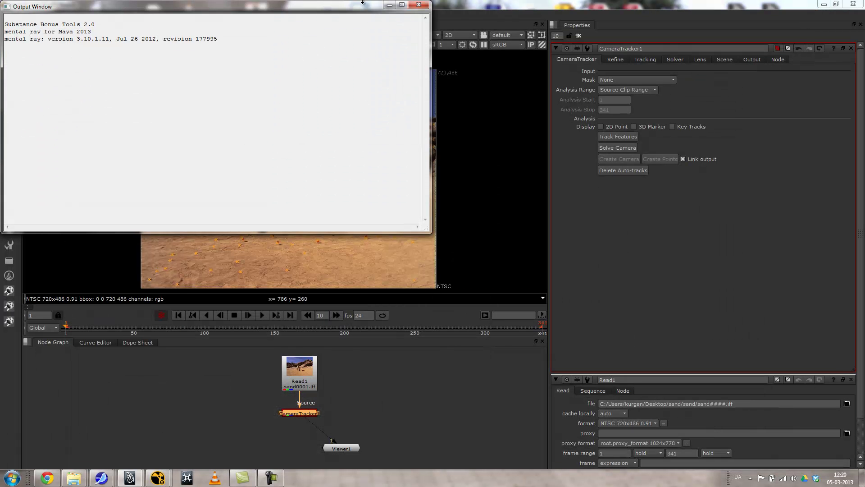
left_click(389, 5)
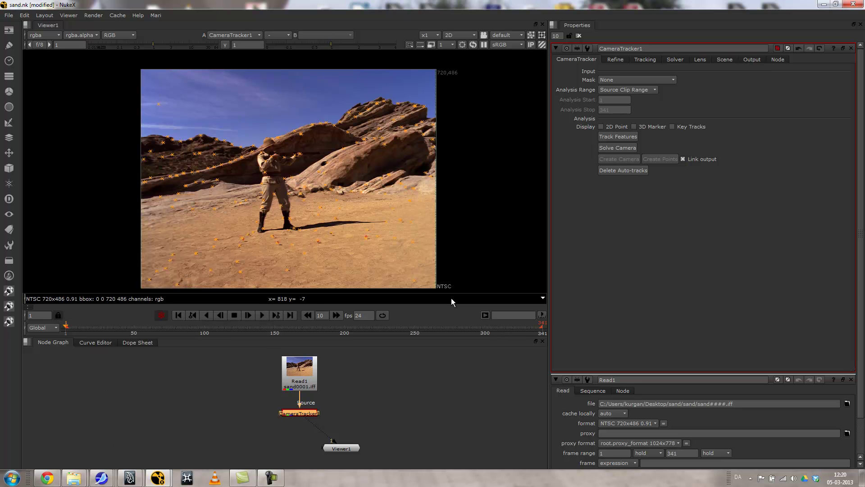
Solve the camera from the tracked features, and recalculate the solve with a minimum track length of 12.
left_click_drag(73, 329, 154, 325)
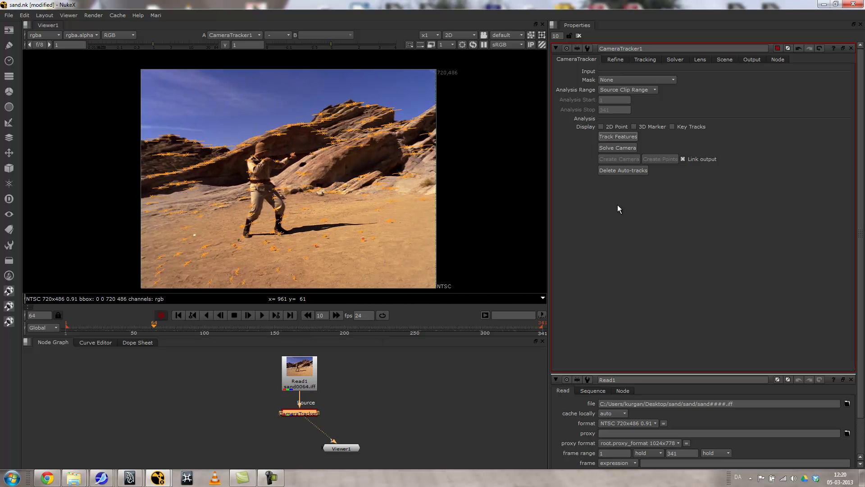
left_click(620, 150)
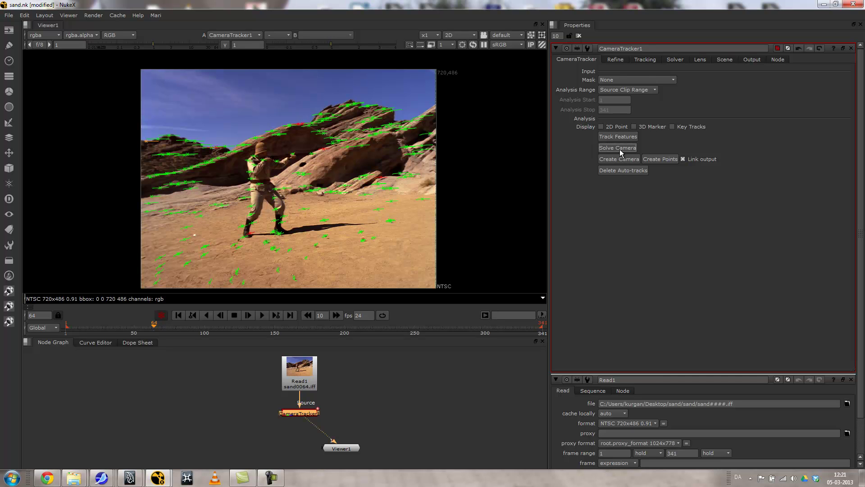
left_click(616, 59)
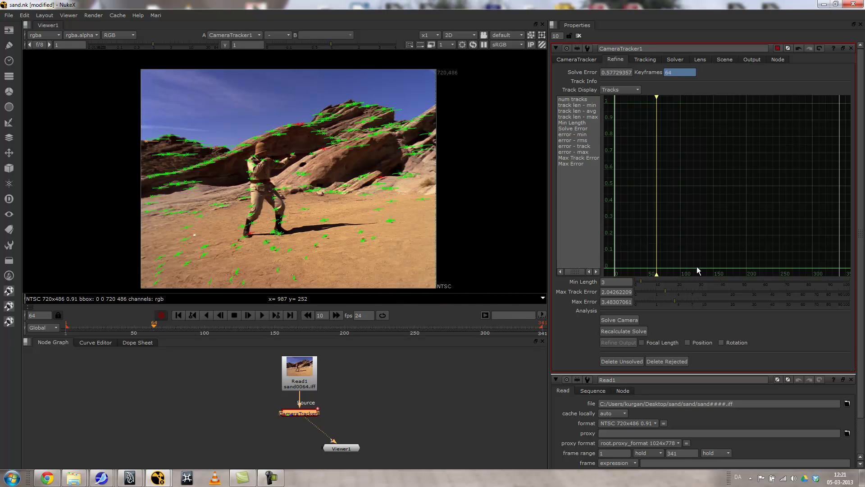
left_click_drag(642, 280, 659, 282)
left_click(633, 332)
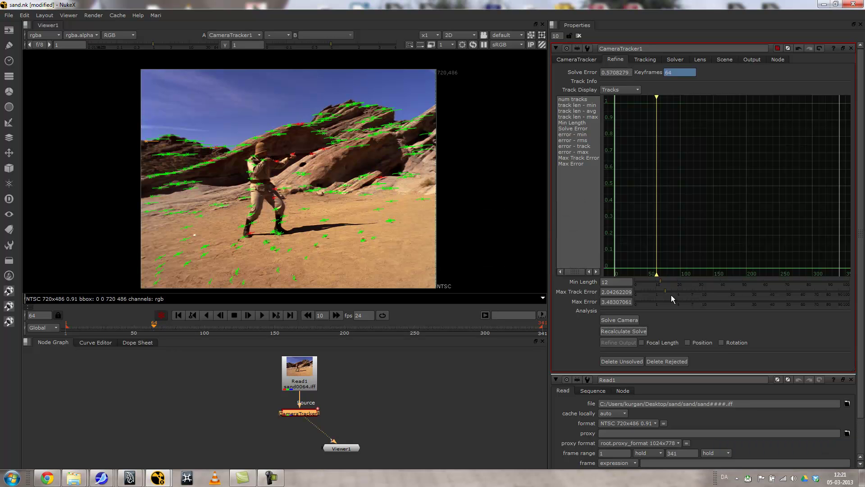
Lower the camera tracker's Max Track Error to 1 and Max Error to 1, and recalculate the solve.
left_click_drag(665, 293, 656, 294)
left_click_drag(674, 305, 666, 304)
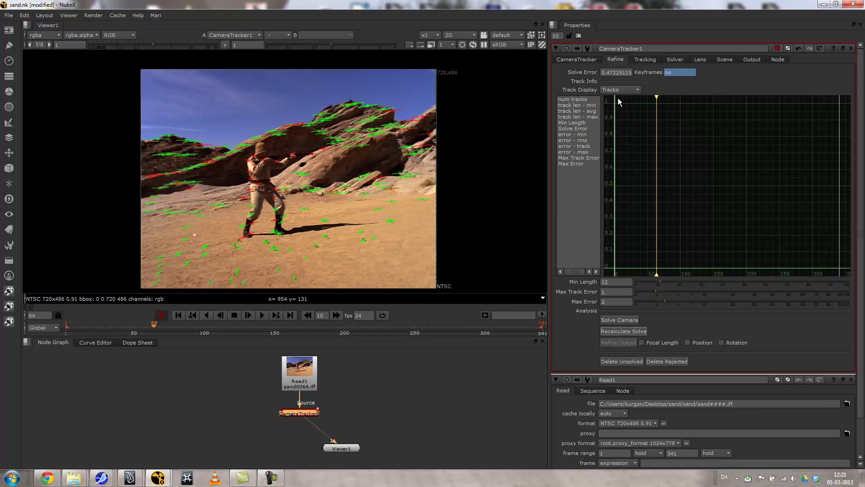
left_click_drag(664, 297, 657, 304)
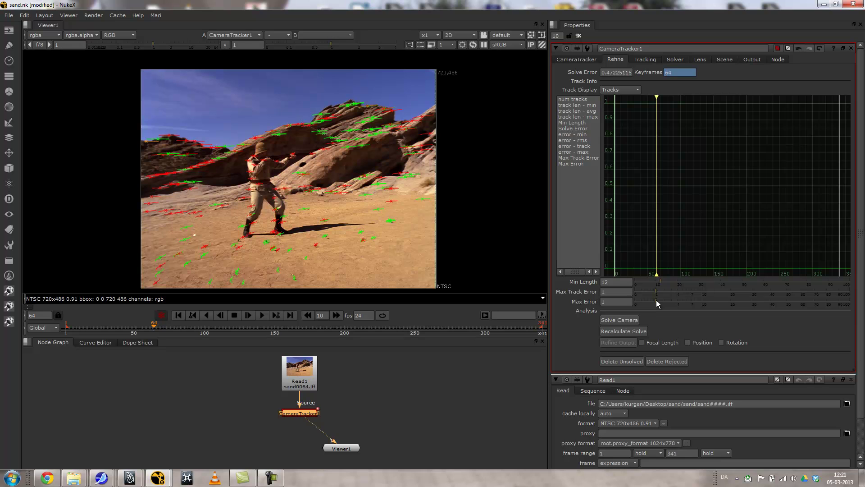
left_click(623, 331)
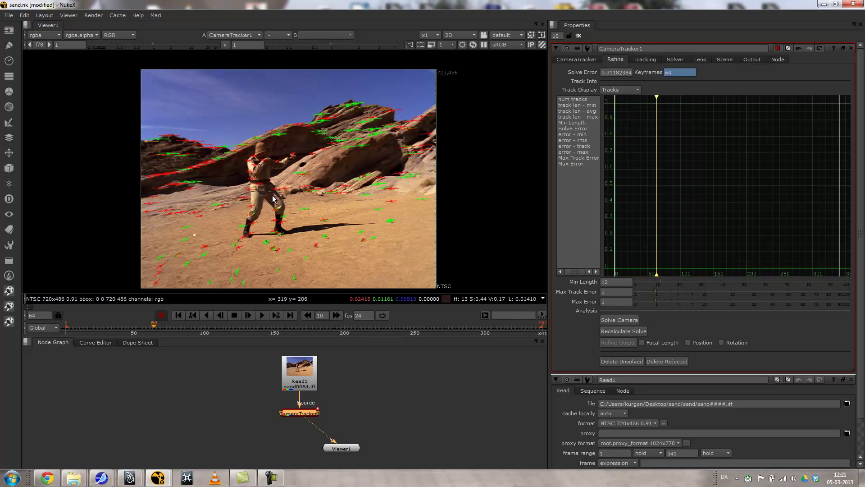
Set the tracker's Max Error to 1.5, and check the tracks on the footage at frames 215 and 101.
mouse_move(172, 324)
left_mouse_down()
mouse_move(398, 331)
mouse_move(365, 333)
left_mouse_up()
left_click_drag(657, 302, 662, 305)
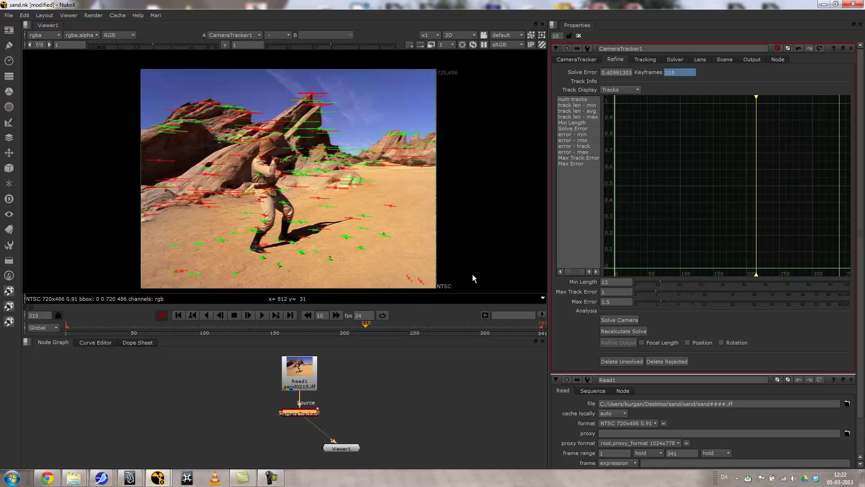
left_click_drag(368, 328, 206, 328)
left_click(327, 395)
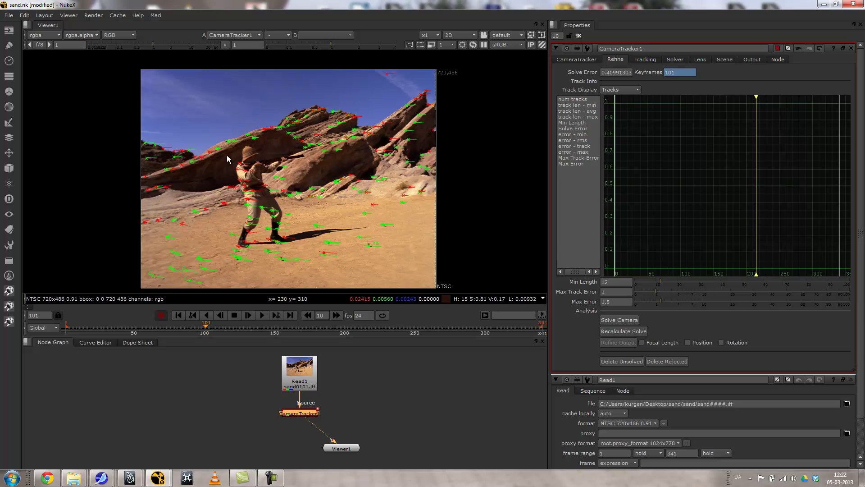
Spread the Read1 and CameraTracker nodes apart in the node graph and close the CameraTracker1 properties.
left_click_drag(303, 381, 219, 383)
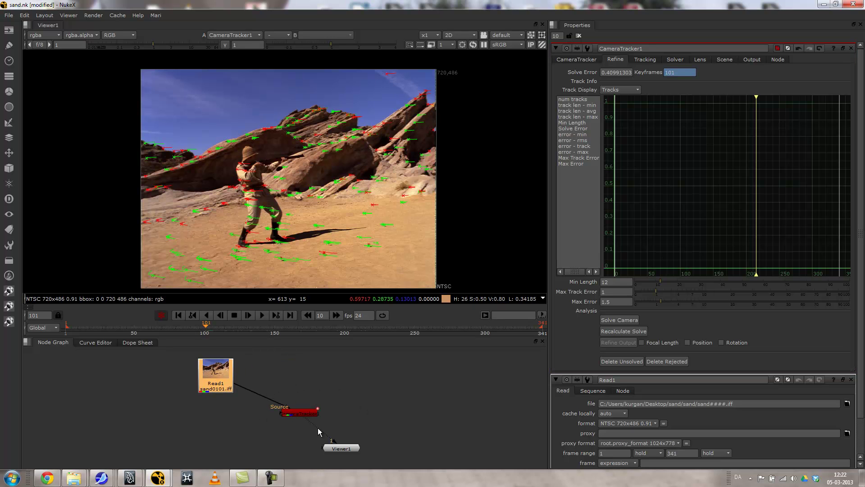
left_click_drag(294, 409, 329, 393)
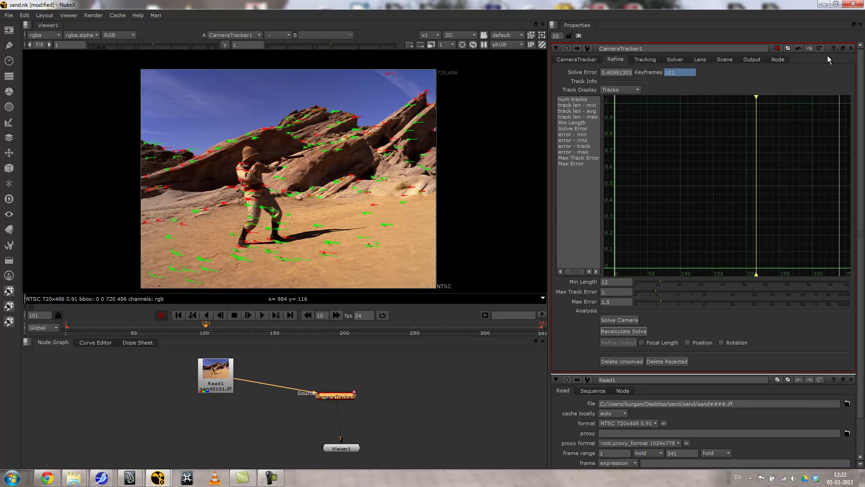
left_click(850, 49)
left_click_drag(224, 372, 222, 372)
left_click(202, 415)
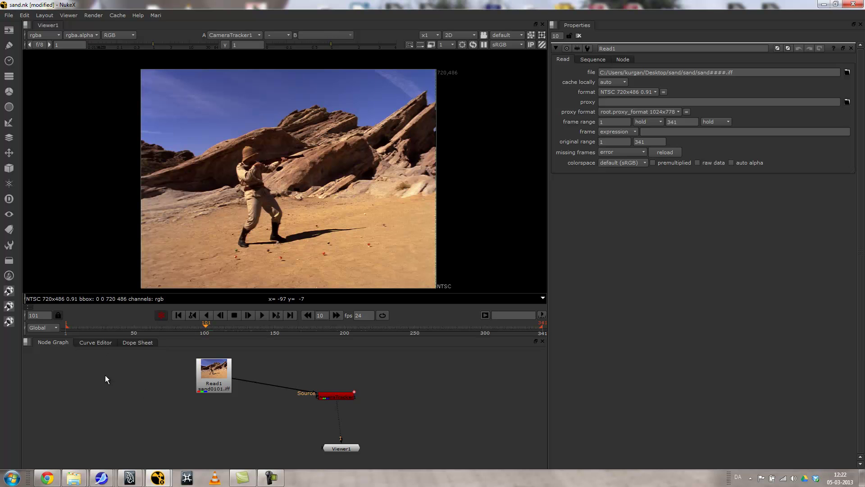
Return to frame 1, add a RotoPaint node fed by Read1, and connect it to the viewer.
left_click_drag(125, 329, 64, 327)
left_click(180, 317)
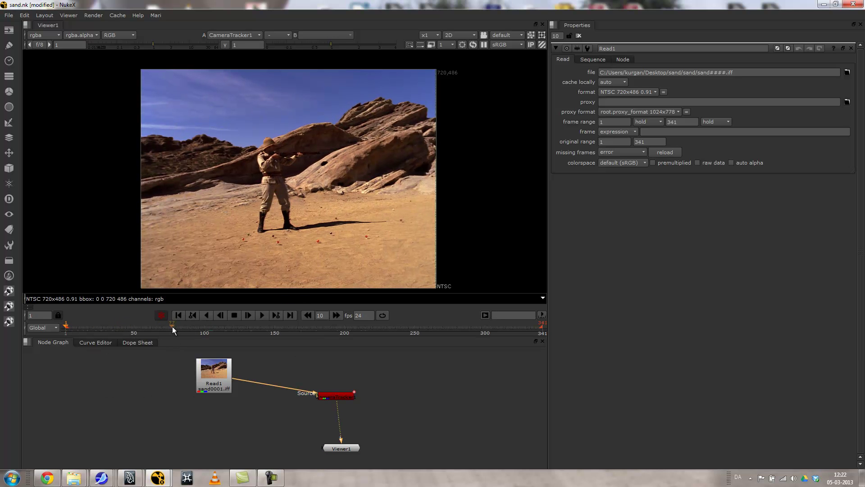
left_click(9, 46)
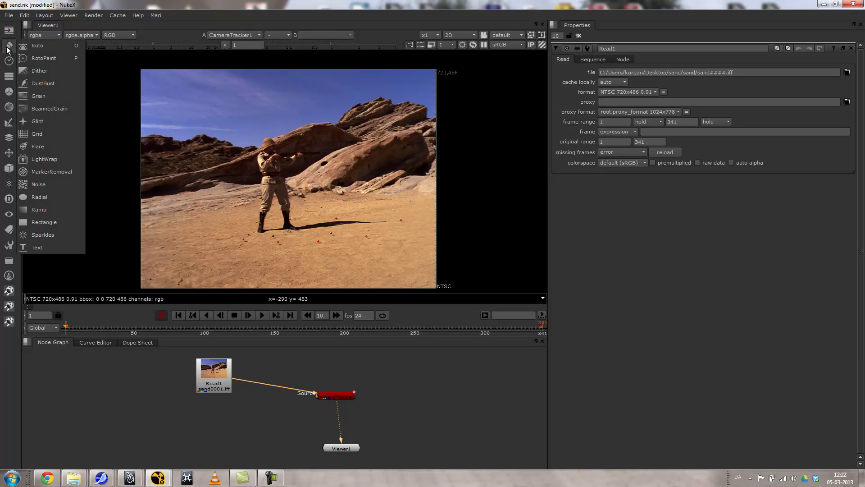
left_click(36, 61)
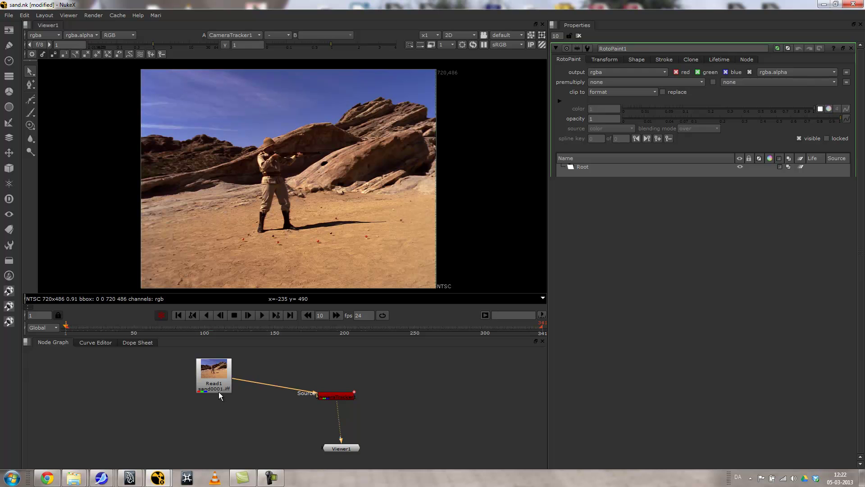
left_click_drag(127, 391, 216, 376)
left_click_drag(273, 424, 343, 449)
key("1")
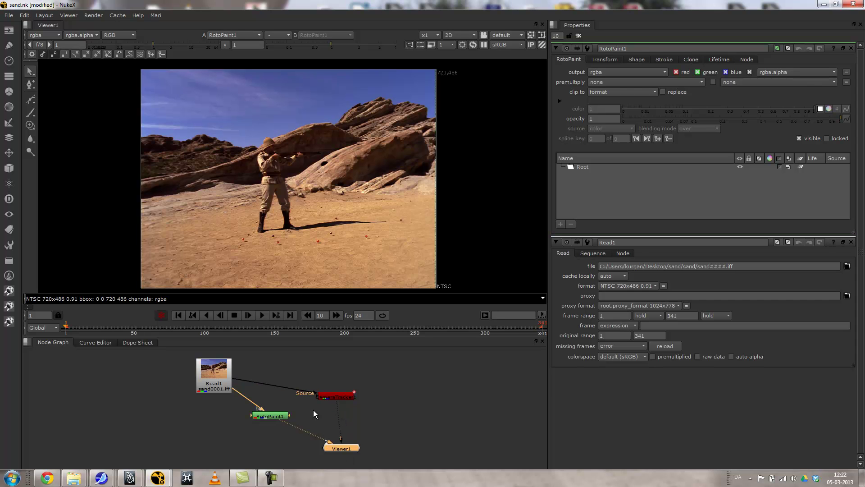
Show the Read1 footage in the viewer and align the RotoPaint node directly beneath Read1.
left_click(270, 415)
left_click(332, 396)
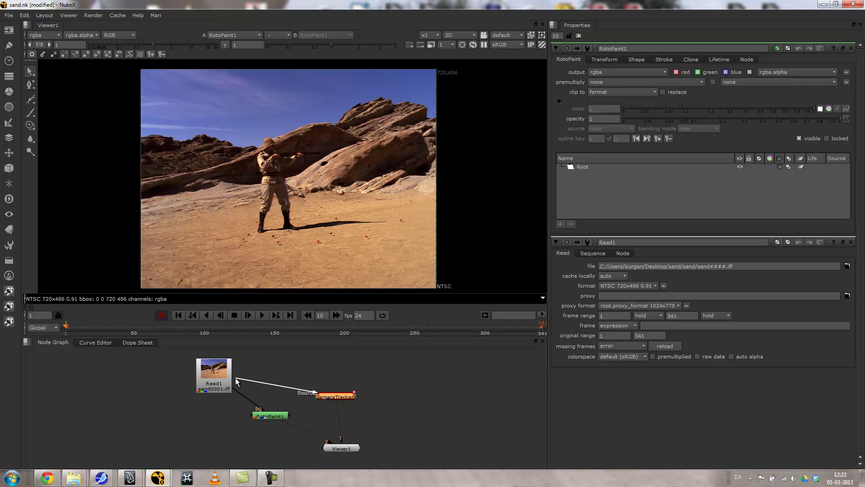
left_click(217, 374)
key("1")
mouse_move(210, 370)
left_mouse_down()
mouse_move(249, 362)
mouse_move(221, 367)
left_mouse_up()
left_click_drag(274, 416, 242, 418)
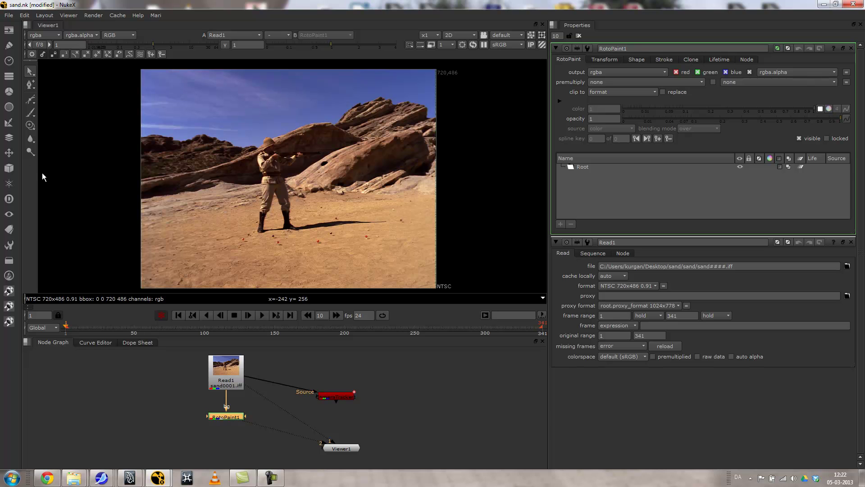
Draw a closed Bezier shape on frame 1 around the man, his rifle and his shadow on the sand.
left_click(30, 101)
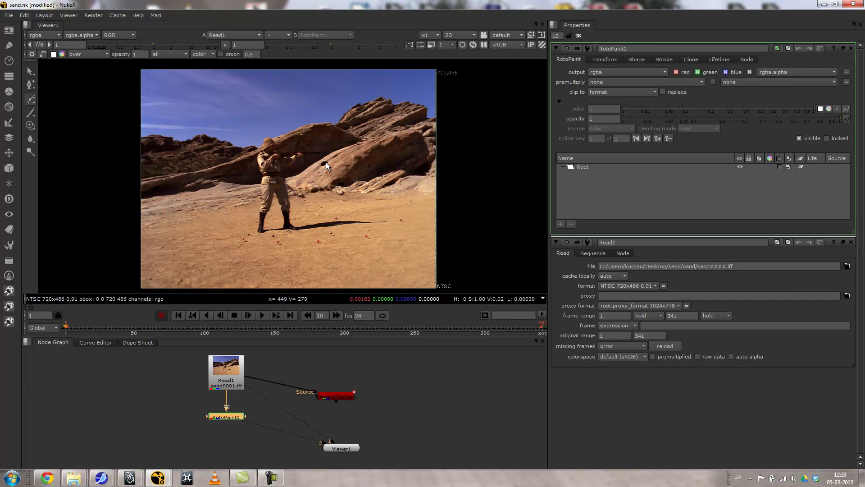
scroll(325, 162, "up", 3)
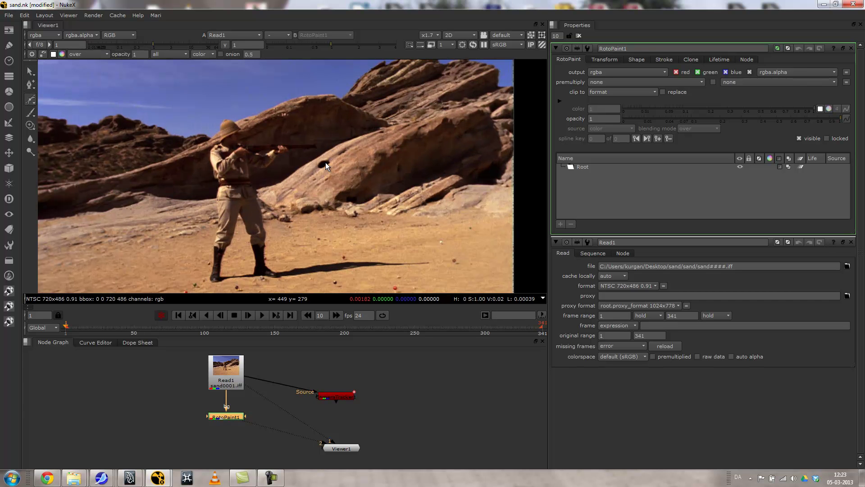
left_click(227, 111)
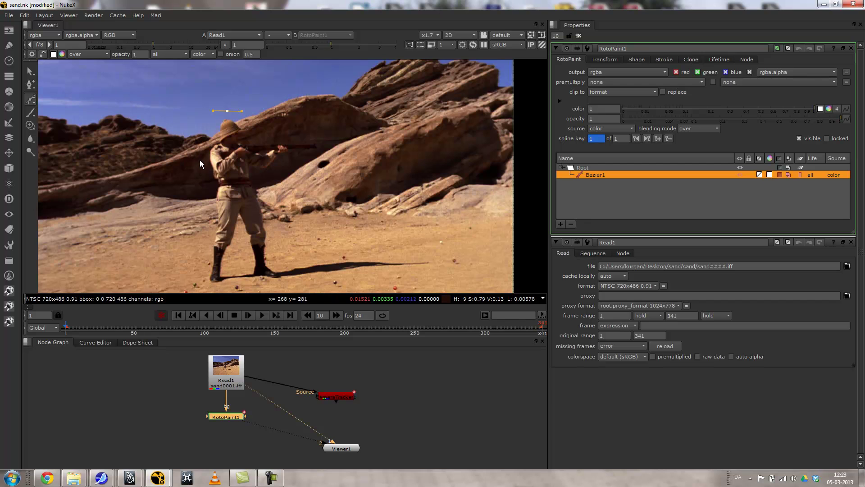
left_click_drag(202, 196, 206, 205)
left_click_drag(202, 278, 207, 284)
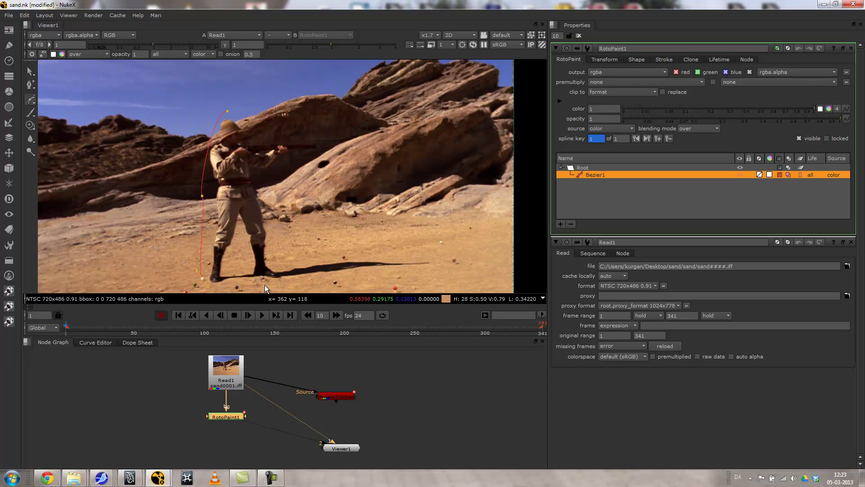
left_click_drag(277, 284, 287, 282)
left_click_drag(438, 264, 435, 248)
left_click_drag(342, 251, 337, 252)
left_click_drag(277, 257, 274, 253)
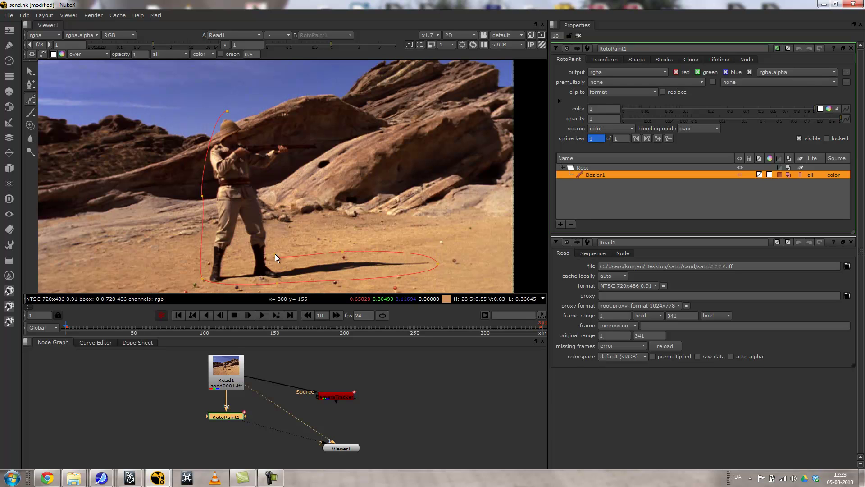
left_click_drag(262, 181, 264, 179)
left_click(287, 156)
left_click(322, 152)
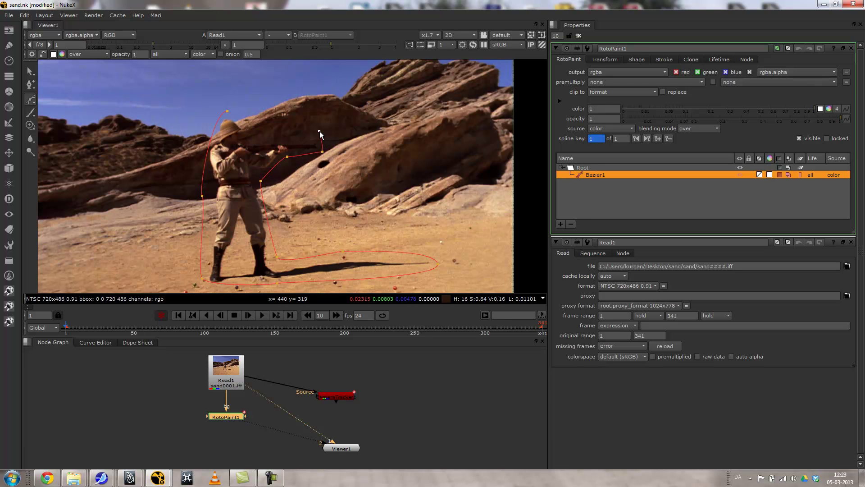
left_click(226, 111)
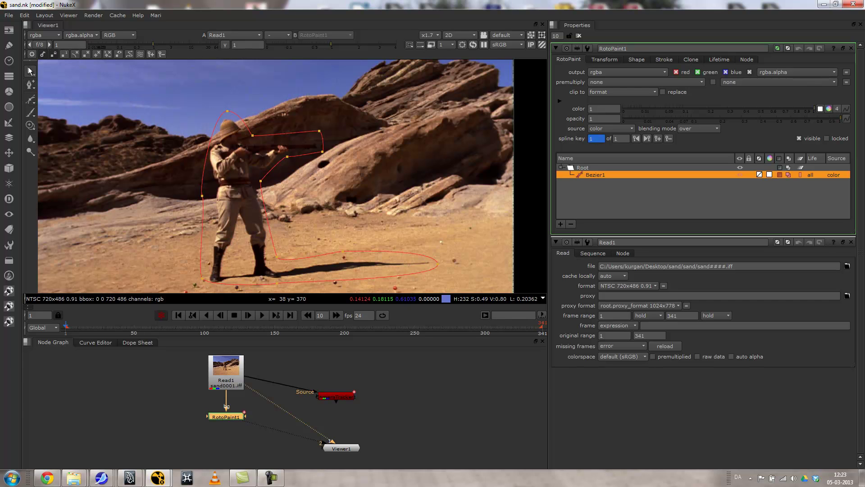
Move the Bezier's lower points outward to leave more room around the man's boots and the shadow's tip.
middle_click_drag(234, 245, 244, 169)
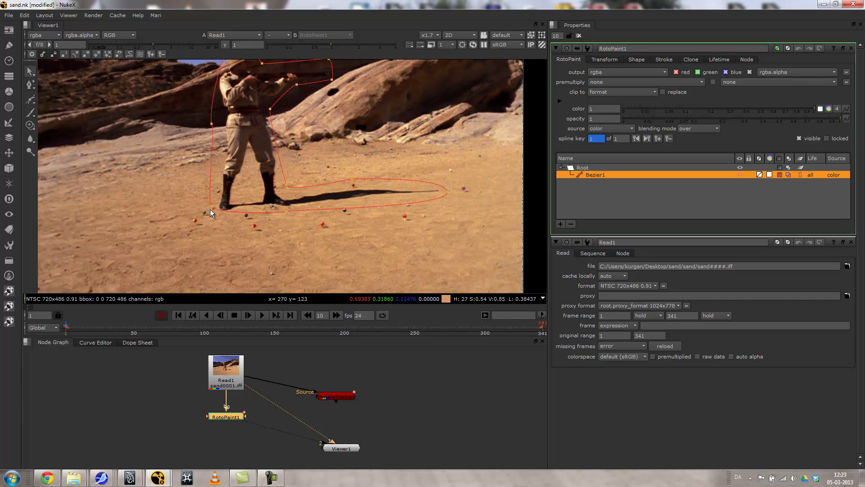
left_click_drag(211, 205, 210, 211)
left_click_drag(445, 191, 454, 190)
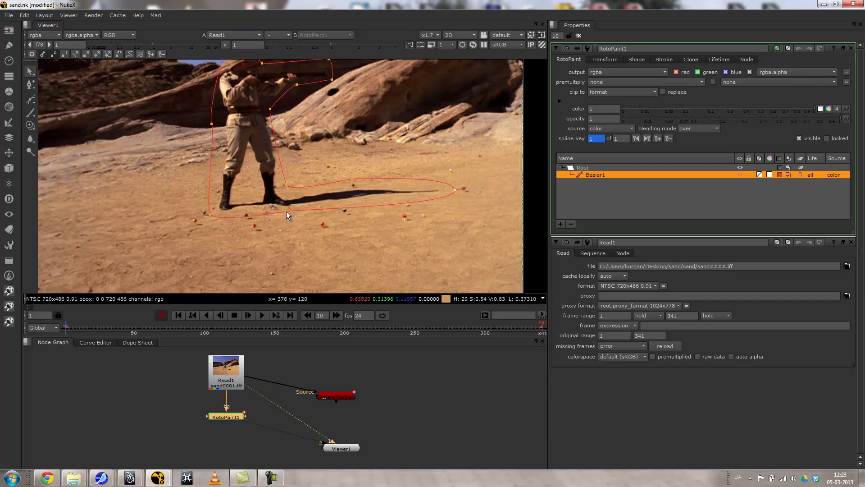
left_click_drag(286, 210, 289, 214)
middle_click_drag(280, 137, 272, 200)
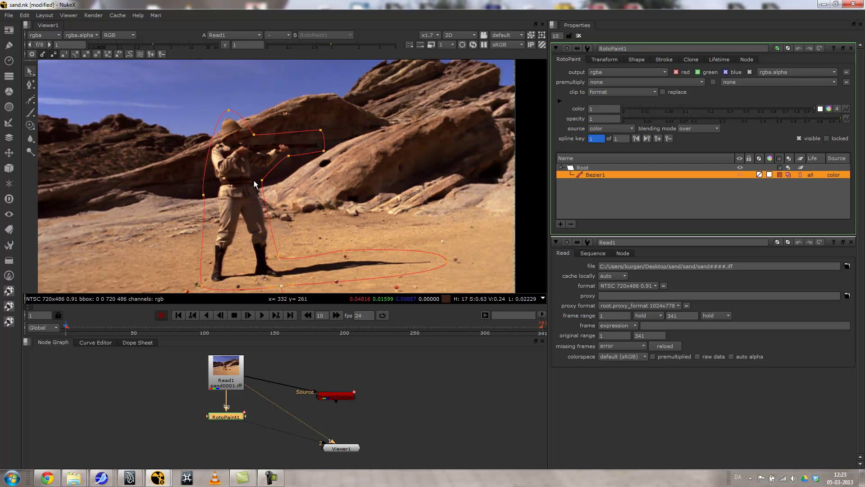
Refine the Bezier's curve handles and points on frame 1 around the man's hat, rifle arm, waist and front boot.
left_click(228, 109)
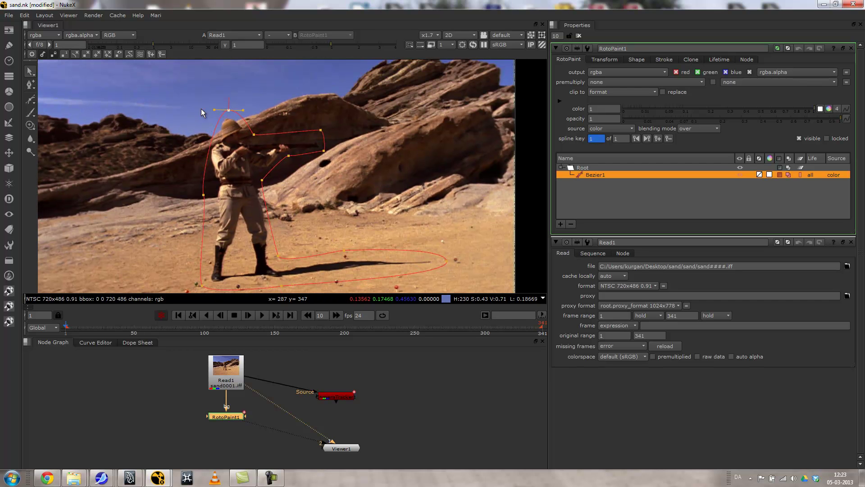
left_click_drag(214, 110, 254, 110)
left_click(288, 155)
left_click_drag(288, 156, 279, 176)
left_click(262, 180)
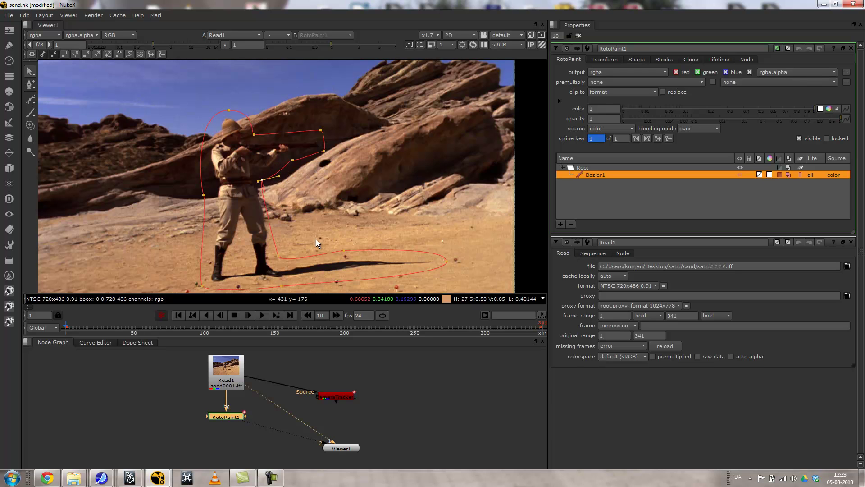
left_click(279, 257)
left_click_drag(280, 254, 284, 253)
left_click(261, 182)
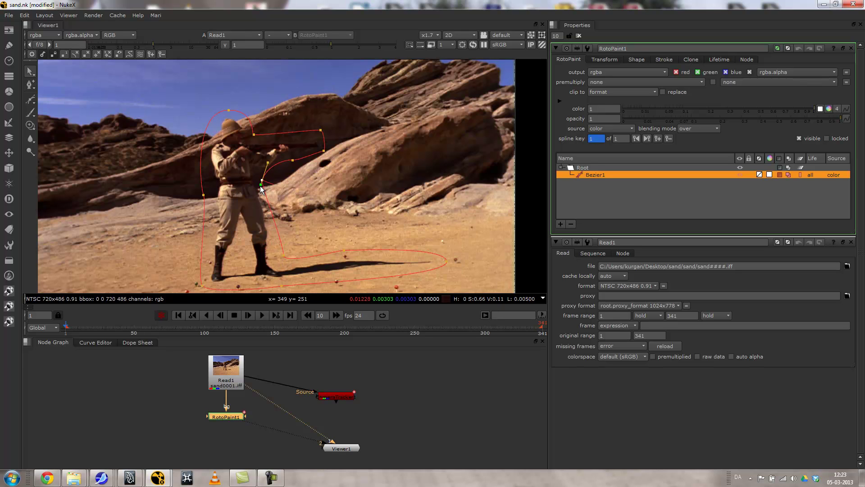
left_click_drag(259, 186, 263, 190)
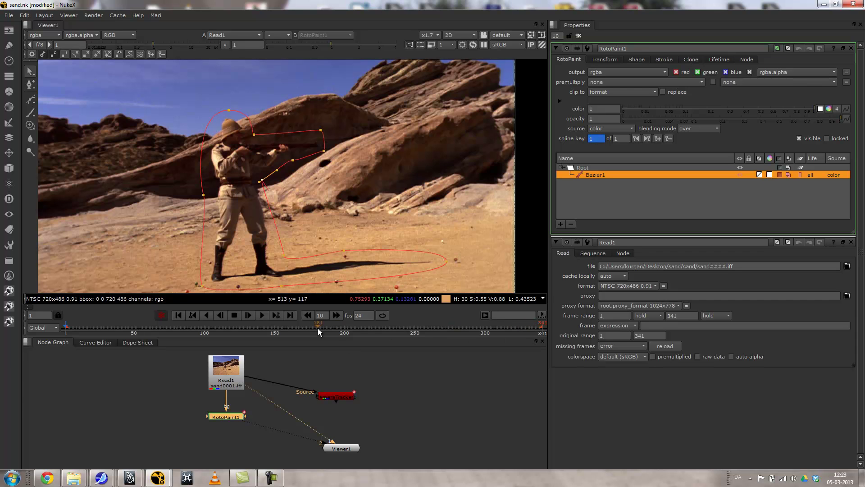
On frame 341, move the Bezier's rear boot, back and hat points to enclose the man's back and head.
left_click(289, 315)
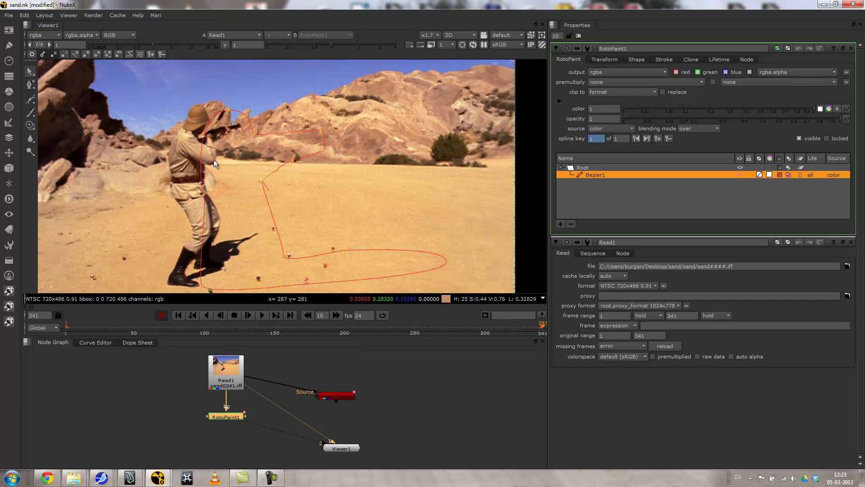
middle_click_drag(319, 224, 322, 189)
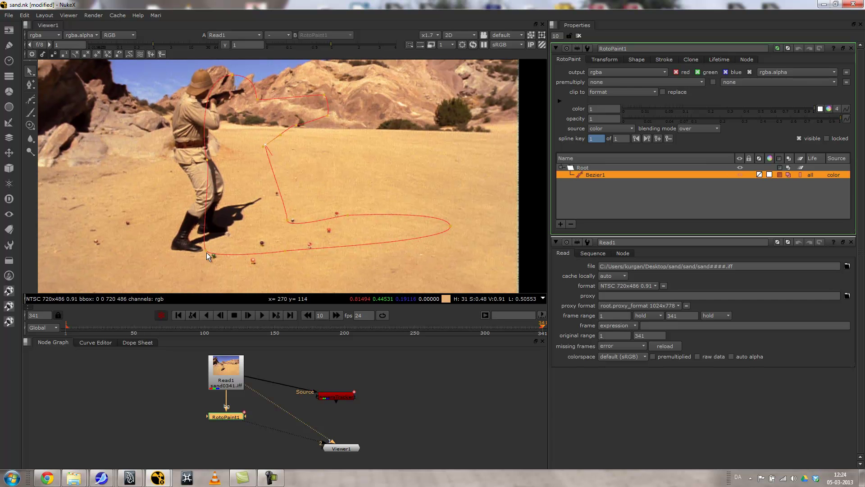
left_click_drag(204, 250, 159, 255)
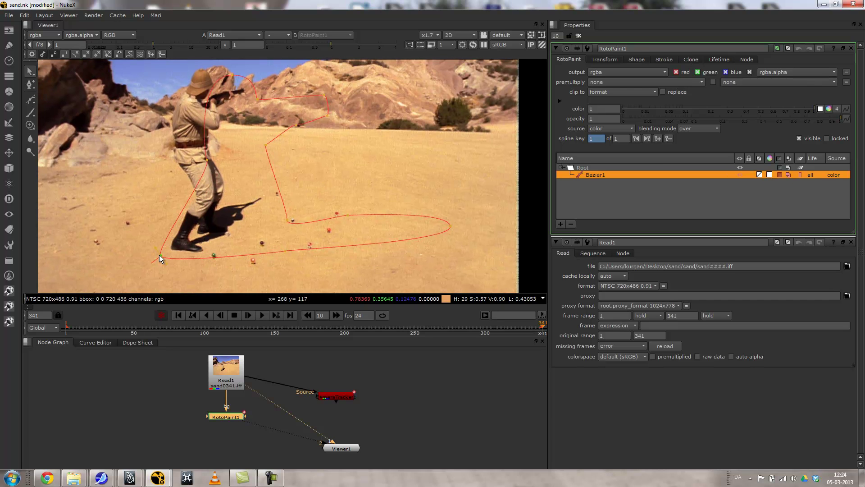
left_click_drag(205, 155, 175, 178)
left_click_drag(230, 75, 195, 63)
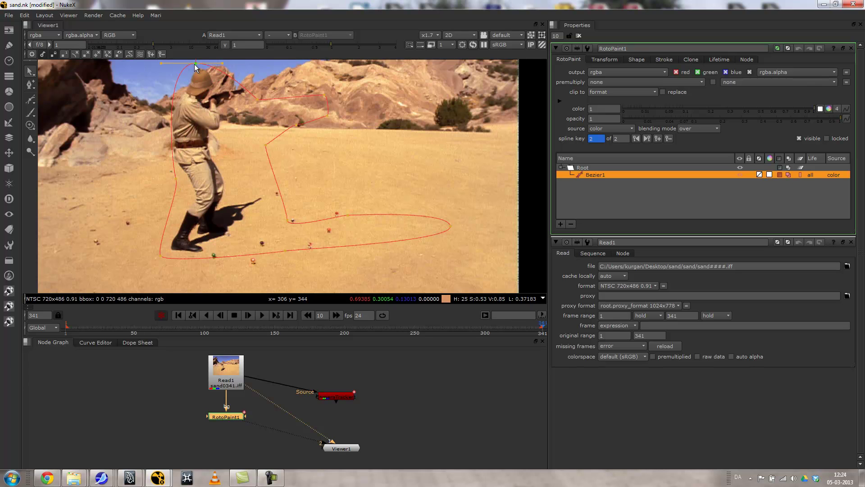
left_click_drag(175, 179, 156, 161)
Pull the Bezier's rifle, arm and waist points in around the man's rifle and chest on frame 341.
left_click_drag(258, 99, 227, 81)
left_click_drag(324, 95, 244, 83)
left_click_drag(327, 116, 261, 101)
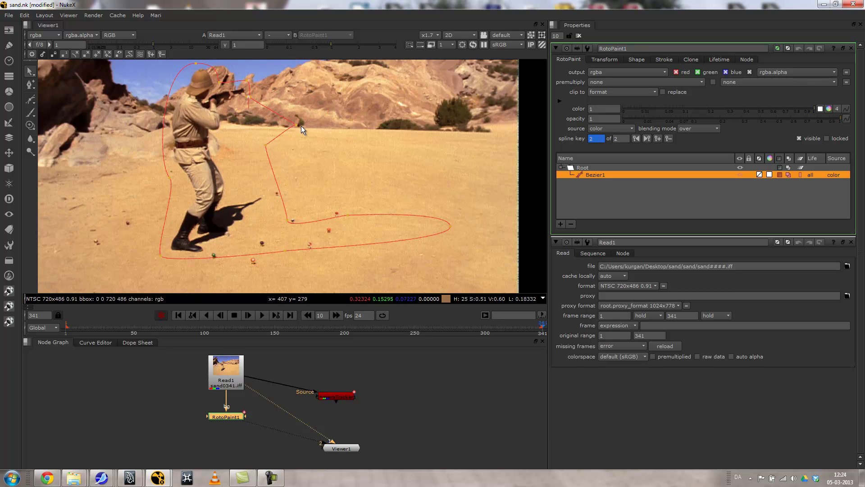
left_click_drag(296, 125, 229, 112)
left_click_drag(267, 144, 220, 150)
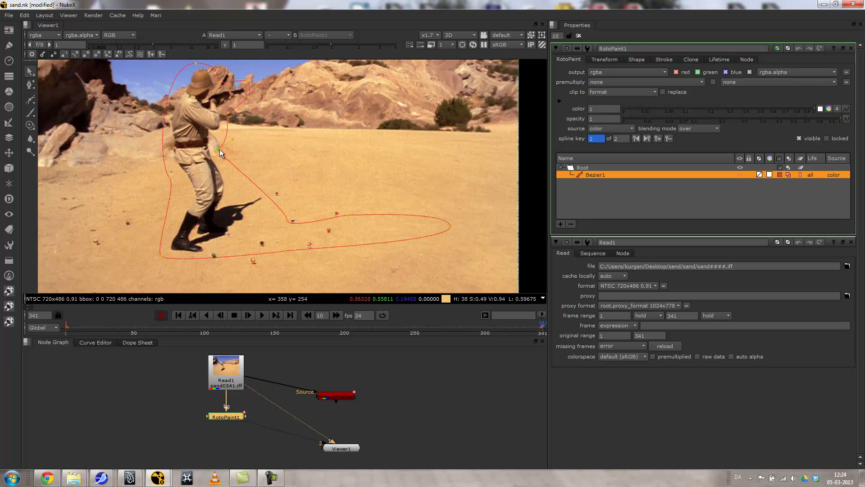
Shrink the Bezier's shadow section on frame 341 to fit the short shadow and the ground below the boots.
left_click(288, 220)
left_click_drag(288, 220, 231, 191)
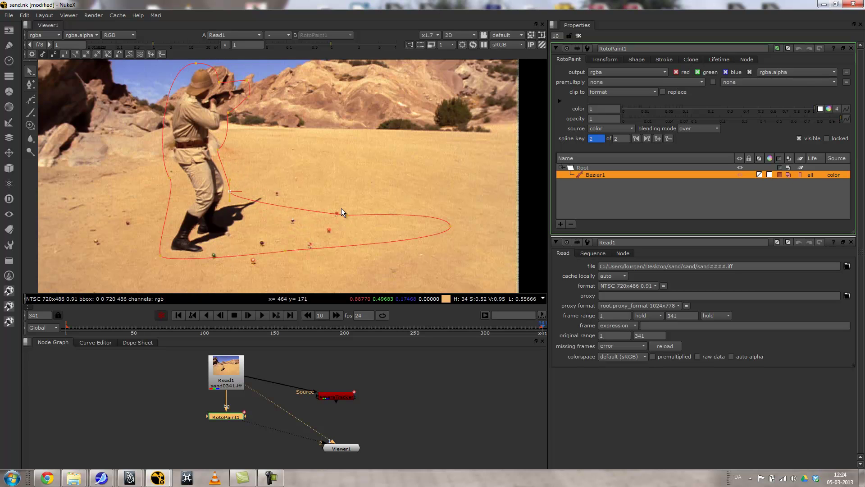
left_click_drag(347, 214, 242, 195)
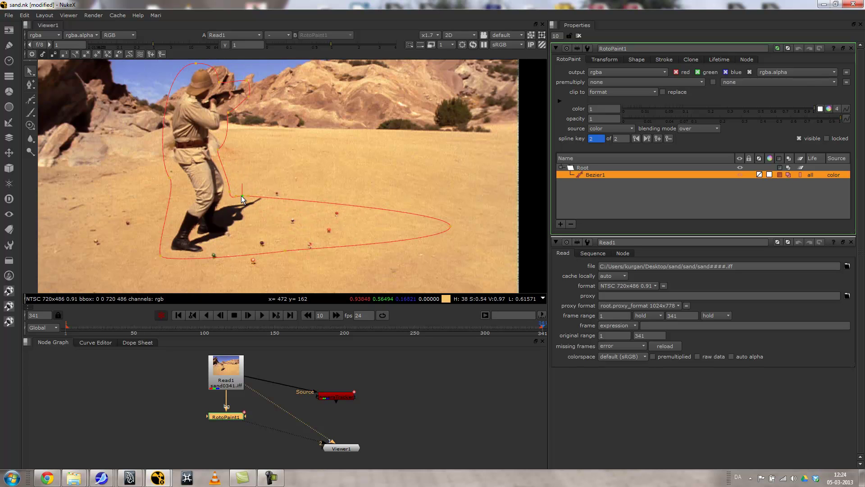
left_click_drag(449, 226, 273, 205)
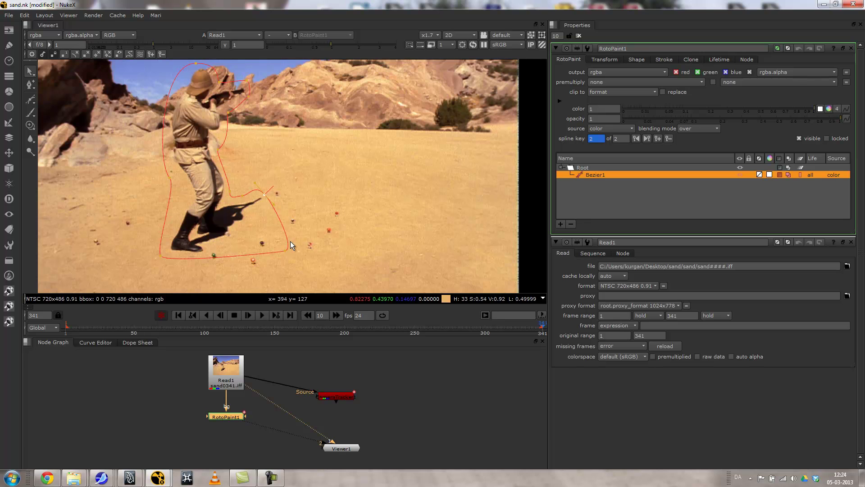
left_click_drag(287, 251, 204, 261)
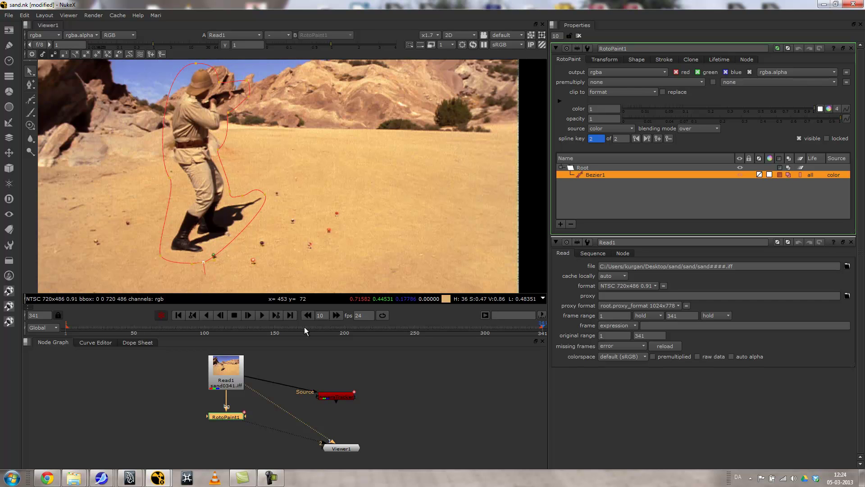
On frame 161, reposition the Bezier's upper points around the man's hat, the rifle muzzle, the front arm and the waist.
left_click(290, 328)
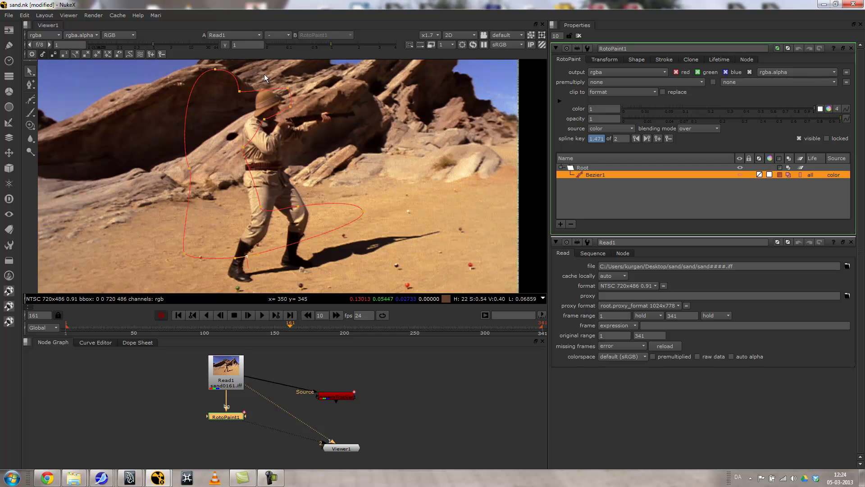
left_click_drag(281, 81, 365, 117)
left_click(258, 104)
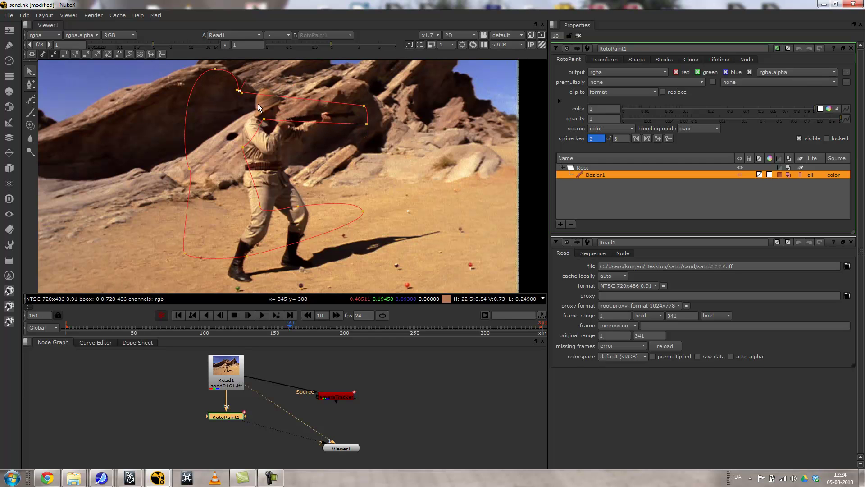
left_click_drag(238, 92, 295, 105)
left_click_drag(215, 69, 263, 79)
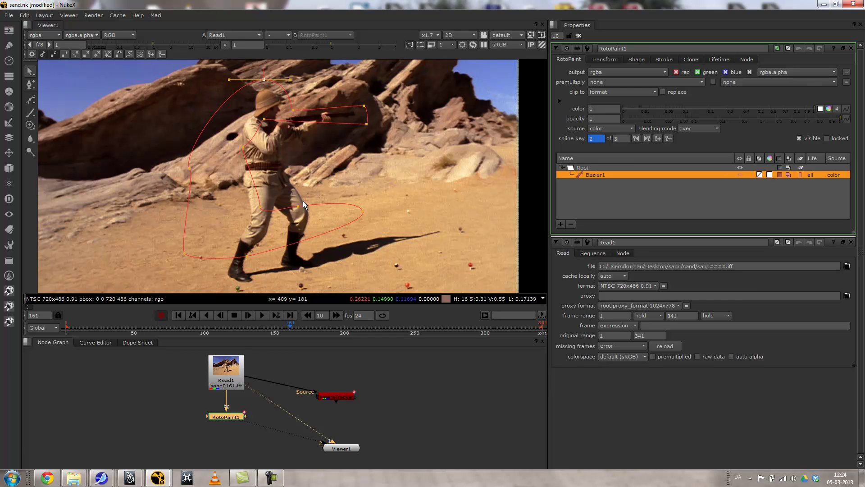
middle_click_drag(302, 201, 289, 185)
left_click_drag(231, 100, 298, 130)
left_click(325, 126)
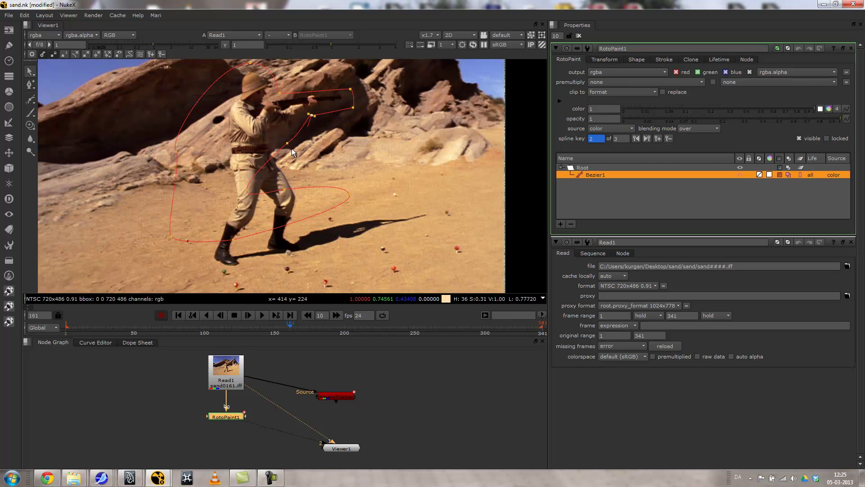
Move the Bezier's shadow points on frame 161 out to the shadow's tip and in front of the forward boot.
left_click_drag(279, 182, 372, 217)
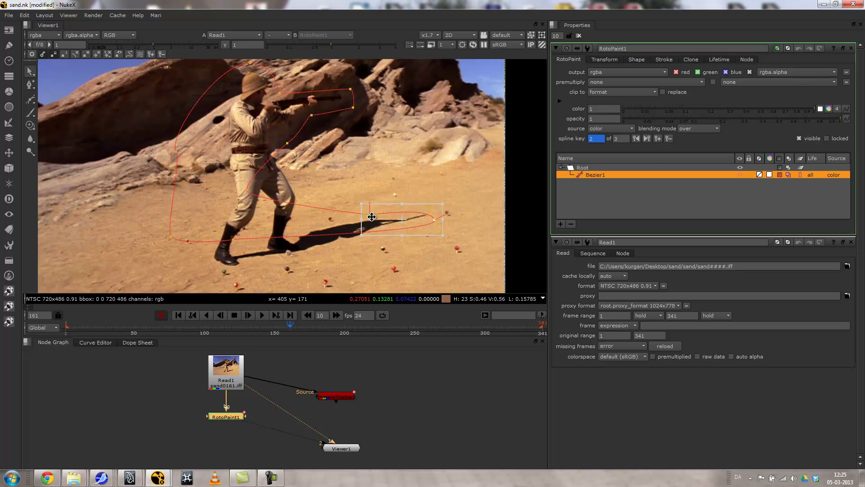
left_click_drag(433, 216, 440, 213)
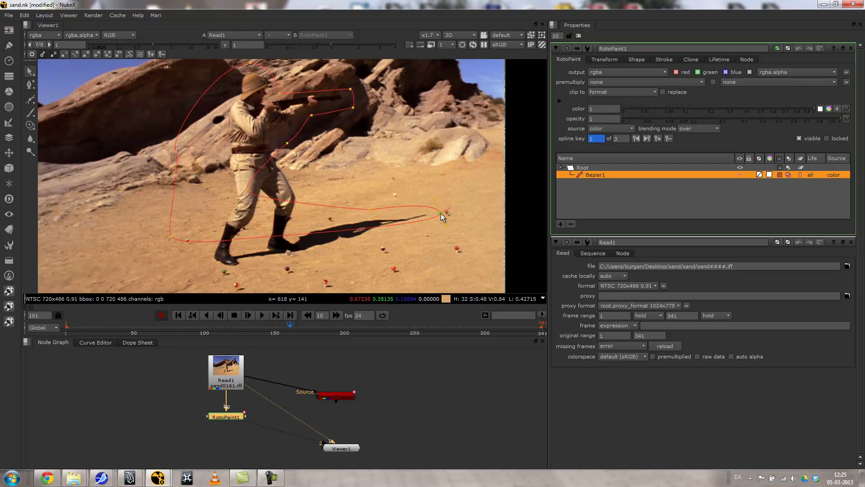
left_click_drag(371, 210, 367, 213)
left_click(250, 193)
left_click_drag(255, 194, 308, 212)
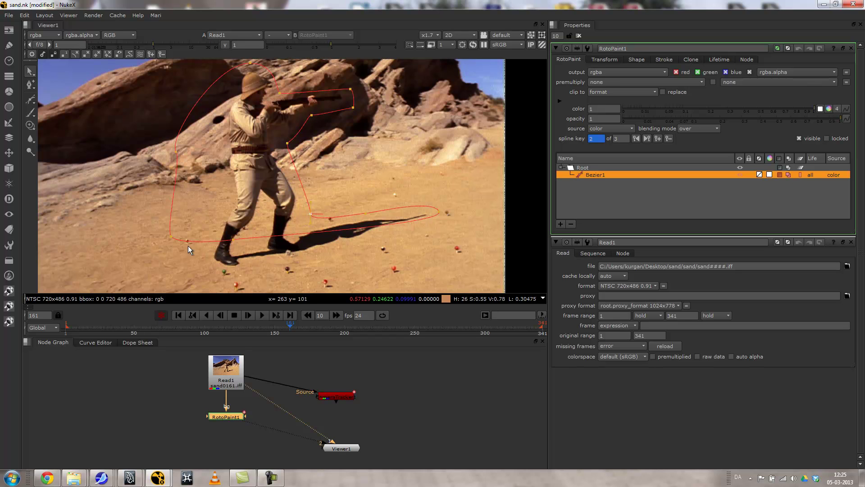
Shift the Bezier's lower and rear points on frame 161 to follow the man's boots and back.
left_click_drag(169, 237, 215, 277)
left_click_drag(233, 240, 201, 267)
left_click_drag(174, 147, 220, 189)
On frame 81, move the whole Bezier over the man and extend its shadow end past the shadow's tip.
left_click_drag(207, 326, 178, 325)
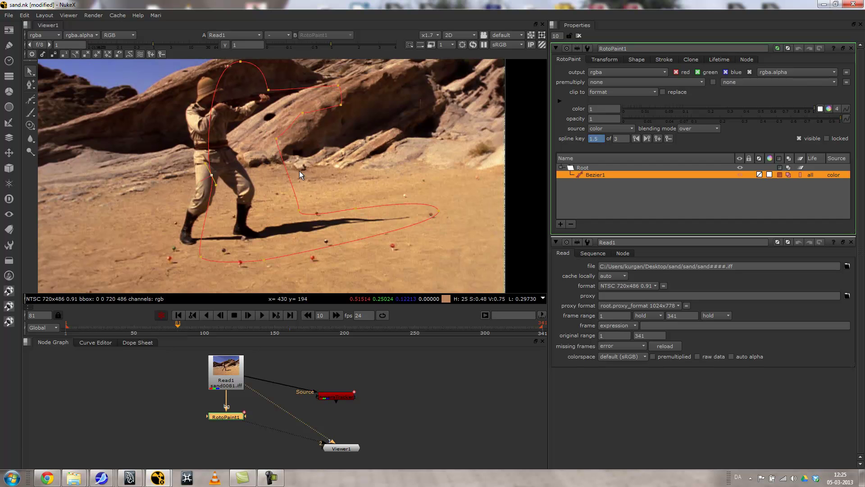
scroll(298, 174, "down", 2)
left_click_drag(171, 75, 431, 260)
left_click_drag(298, 161, 290, 167)
left_click(394, 208)
left_click_drag(386, 204, 406, 207)
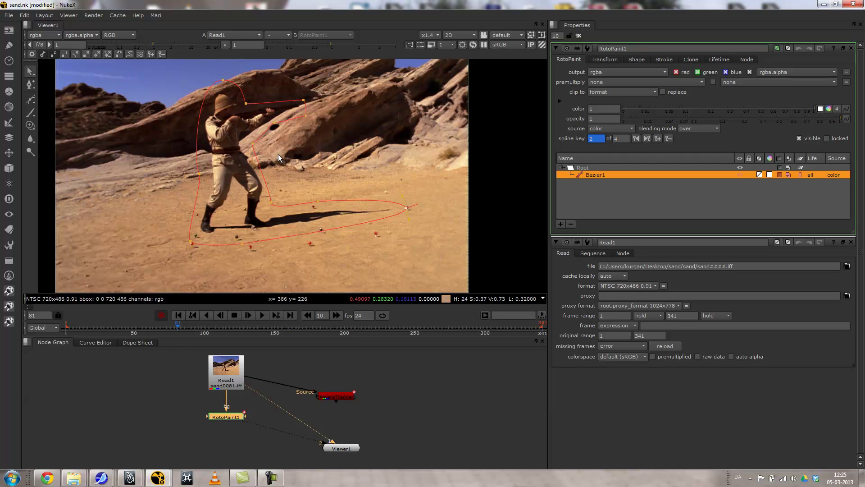
On frame 41, shift the Bezier's rifle-end points and shadow-tip point slightly outward.
left_click(121, 324)
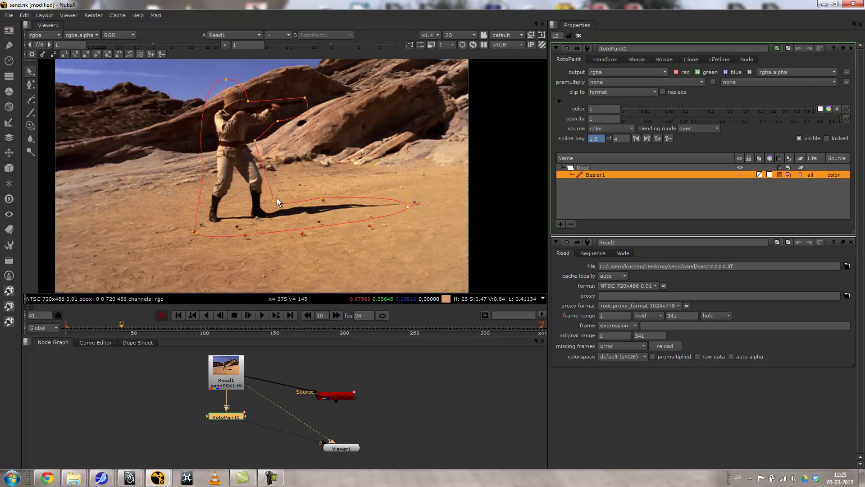
left_click_drag(305, 97, 308, 102)
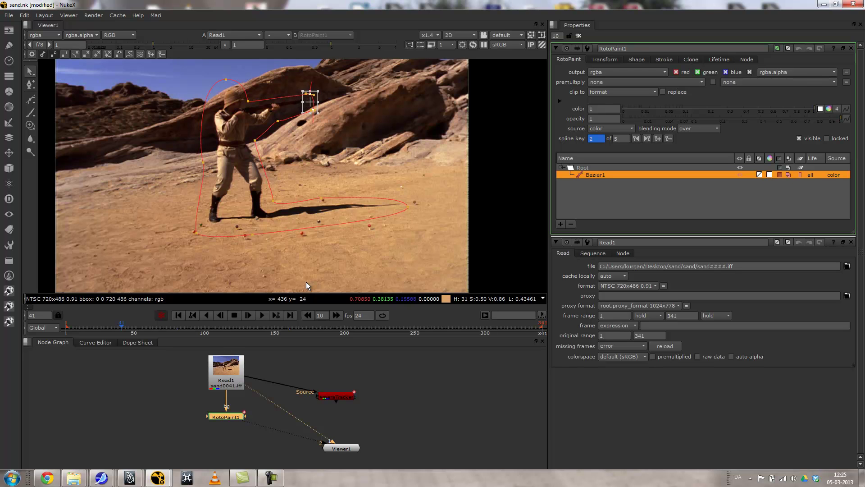
left_click_drag(409, 206, 412, 204)
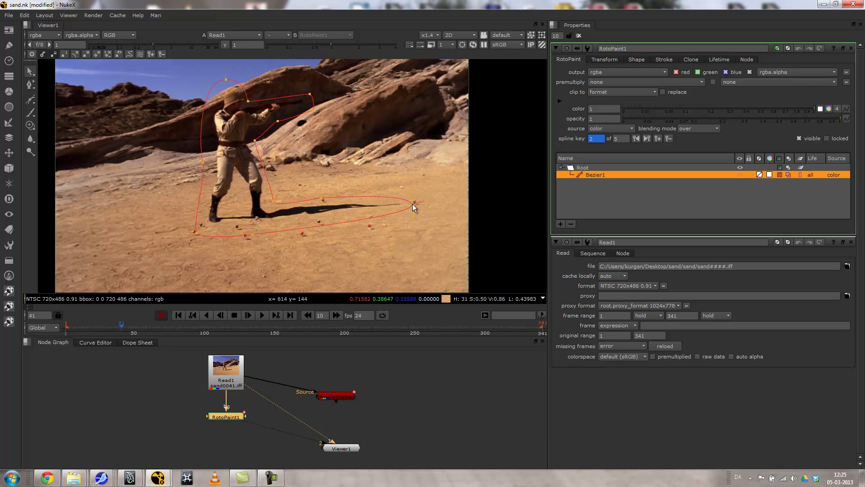
On frame 23, adjust the Bezier's waist, front leg, head, back and boot points to follow the man's outline.
left_click(96, 324)
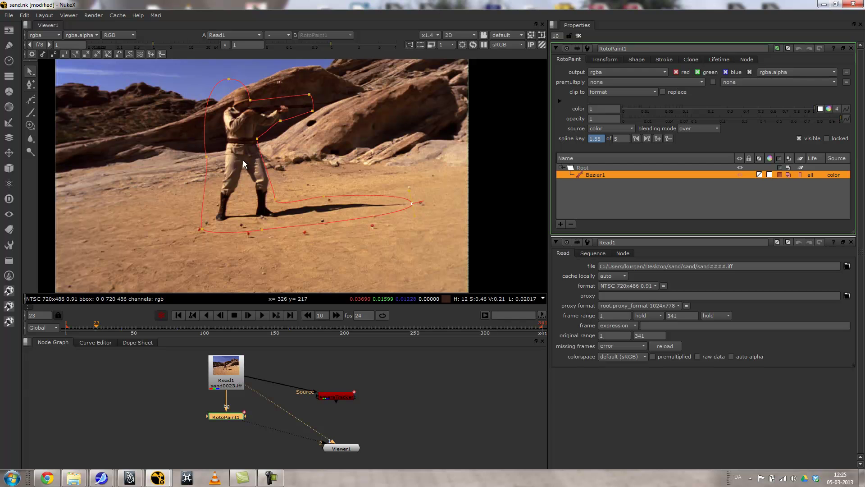
left_click_drag(266, 138, 268, 136)
left_click(277, 199)
left_click_drag(197, 66, 266, 107)
left_click(193, 141)
left_click_drag(210, 156, 204, 223)
left_click_drag(264, 228, 263, 226)
Check the Bezier across the early frames and, on frame 119, shift its hat, back and face points toward the man.
left_click(83, 325)
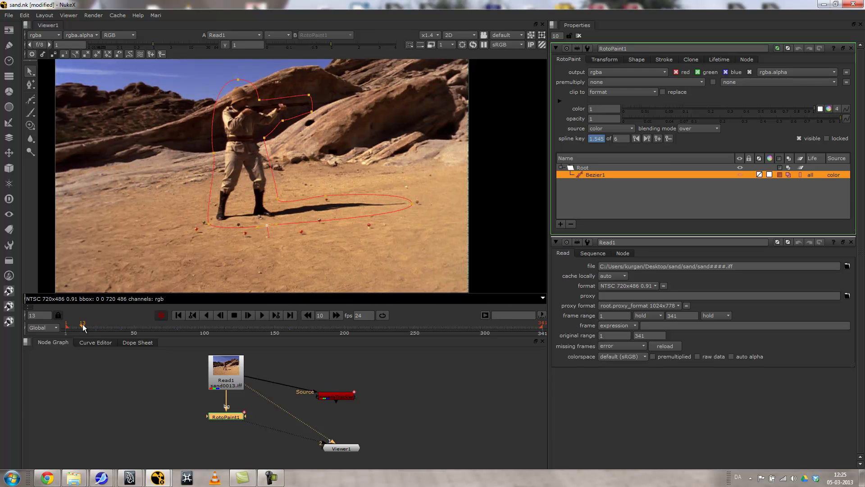
left_click(107, 325)
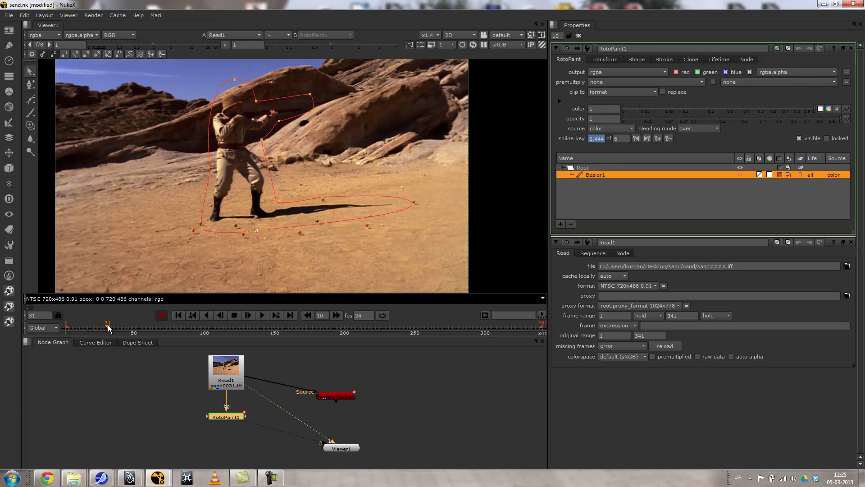
left_click(155, 325)
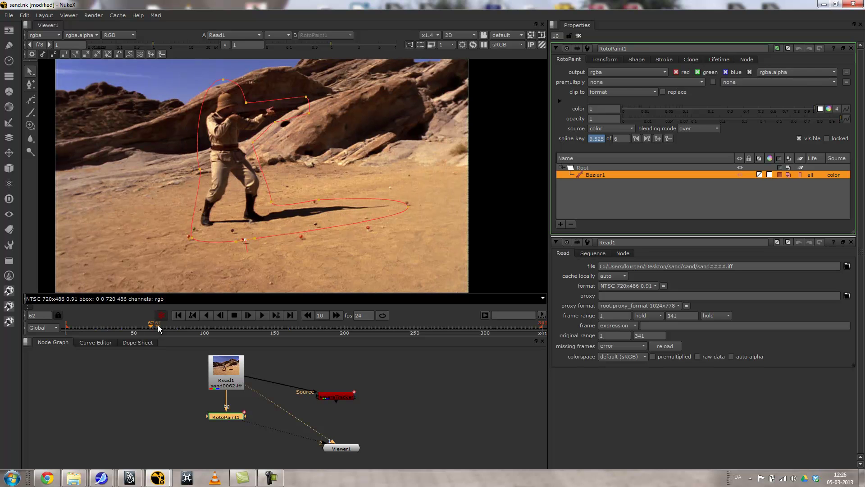
left_click(231, 326)
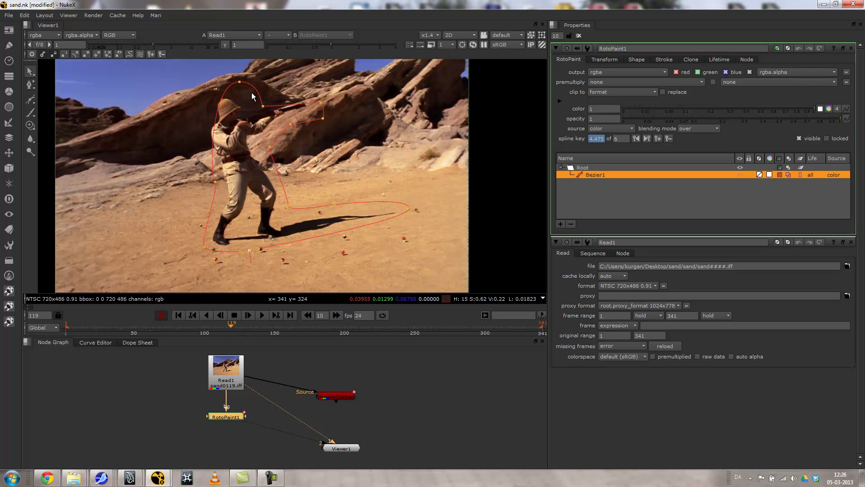
left_click(226, 84)
left_click_drag(214, 182, 208, 182)
left_click_drag(262, 106, 250, 105)
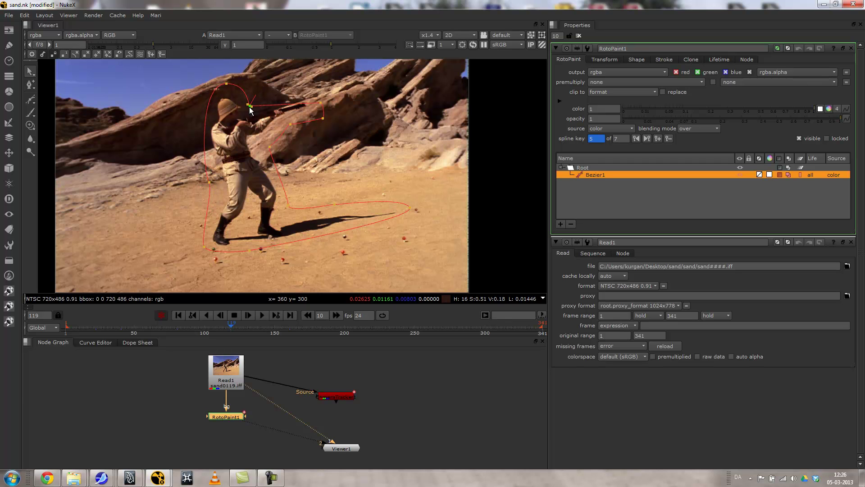
Tighten the Bezier's points around the rifle muzzle, front arm and waist on frame 119.
mouse_move(304, 86)
left_mouse_down()
mouse_move(335, 124)
mouse_move(313, 101)
left_mouse_up()
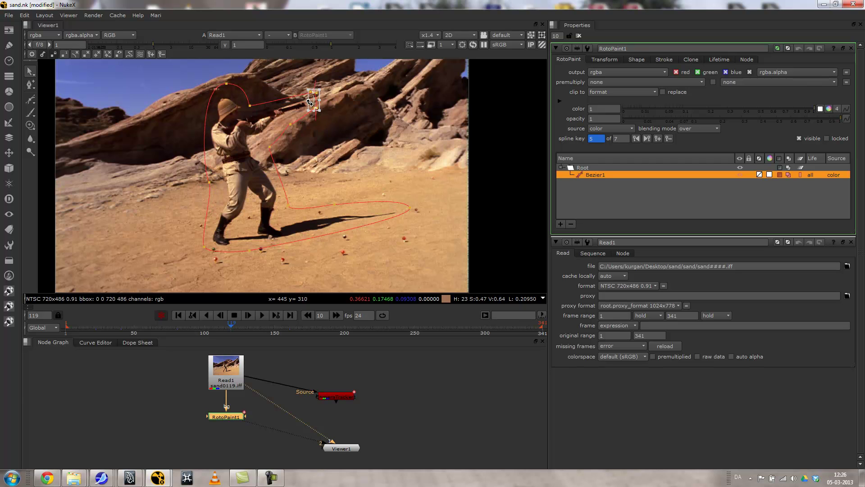
left_click(266, 122)
left_click_drag(265, 116, 276, 138)
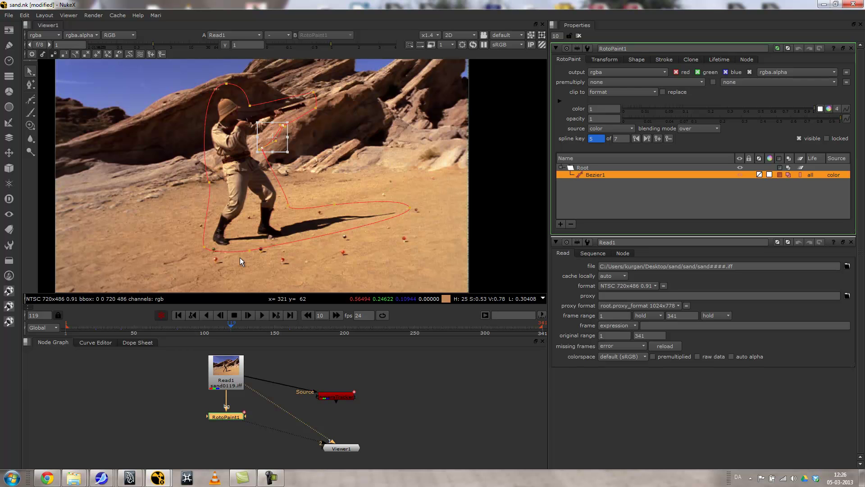
On frame 140, shift the Bezier's hat, face, back and rear boot points to leave more room behind the man.
left_click(260, 327)
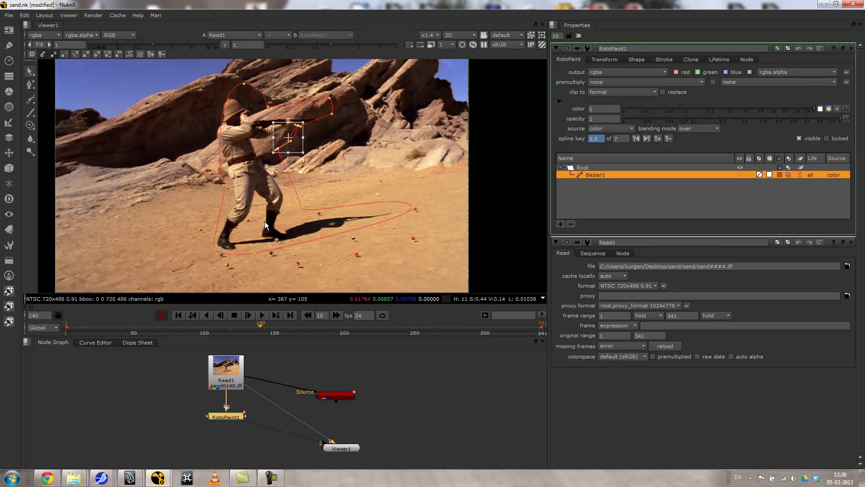
left_click(240, 85)
left_click_drag(239, 85, 229, 86)
left_click_drag(267, 107, 258, 109)
left_click_drag(221, 184, 216, 186)
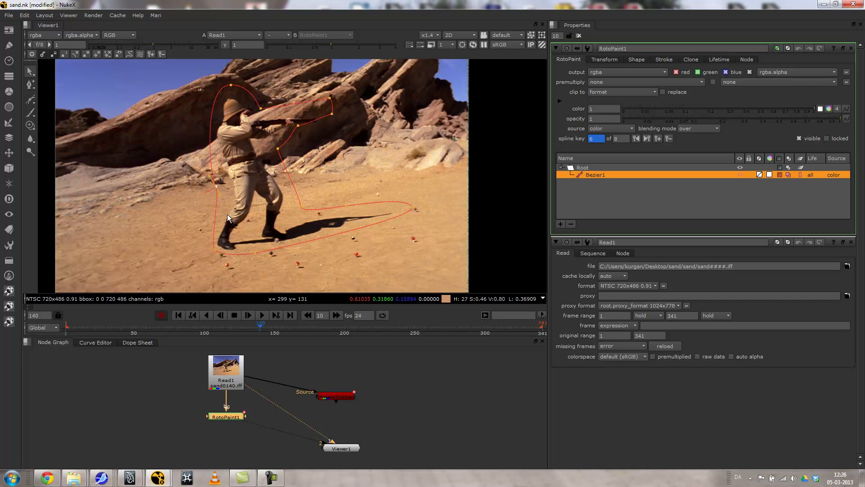
left_click_drag(214, 251, 211, 253)
Lower the Bezier's rifle-end, front arm and waist points on frame 140, and adjust the shadow-tip point.
left_click_drag(320, 90, 331, 116)
left_click_drag(298, 157, 278, 139)
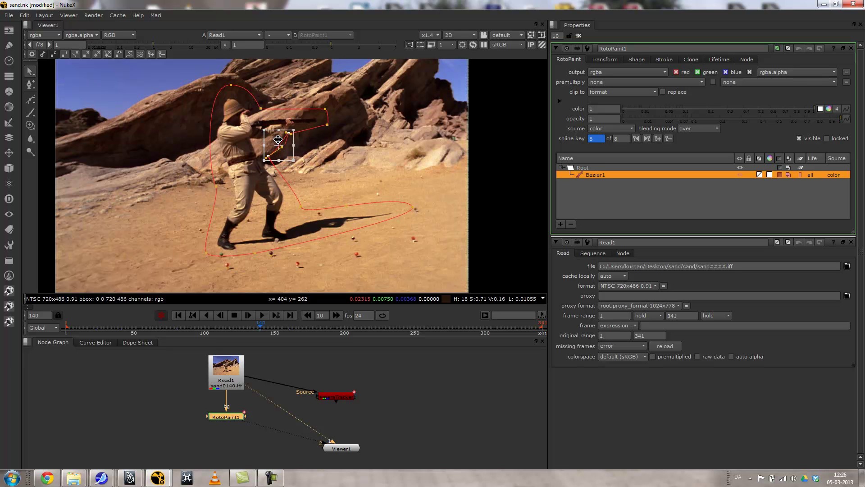
left_click_drag(397, 192, 408, 215)
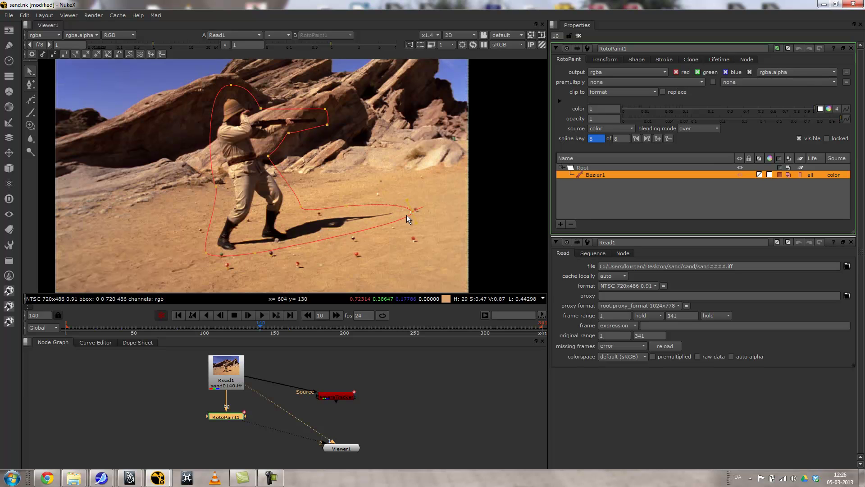
left_click(297, 207)
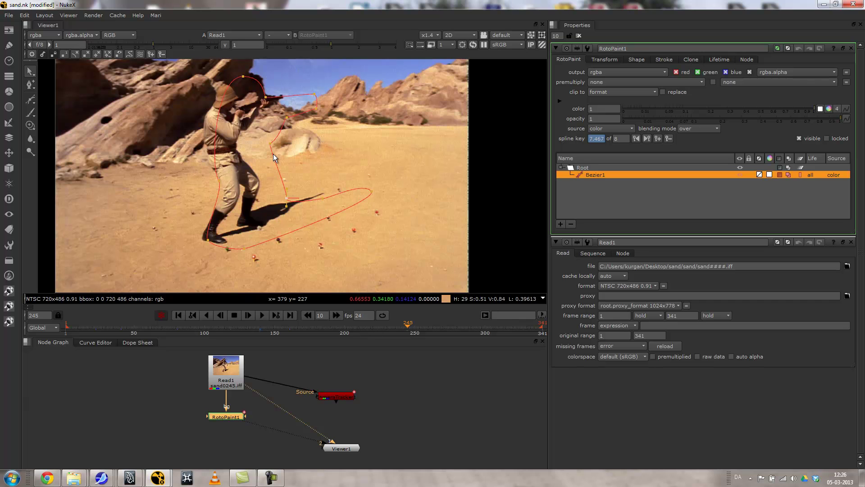
On frame 245, move the Bezier's hat and face points over the head and pull the rifle-end, arm and waist points inward.
left_click_drag(209, 67, 217, 85)
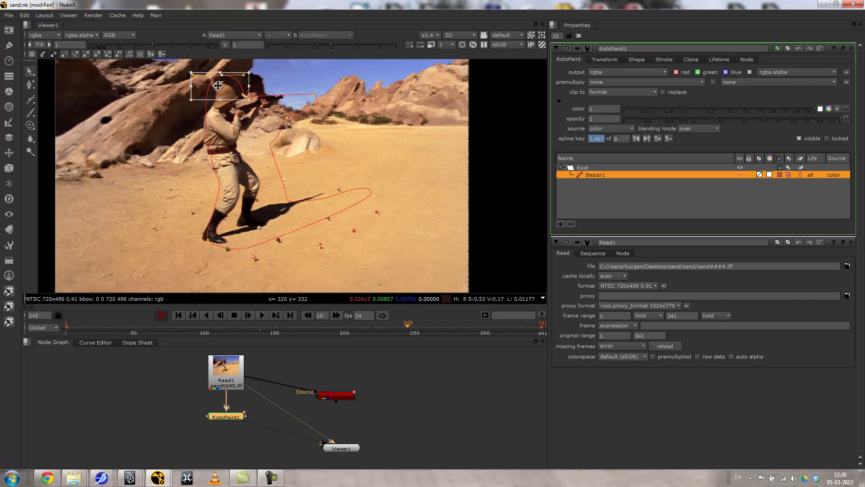
mouse_move(293, 78)
left_mouse_down()
mouse_move(333, 113)
mouse_move(289, 91)
left_mouse_up()
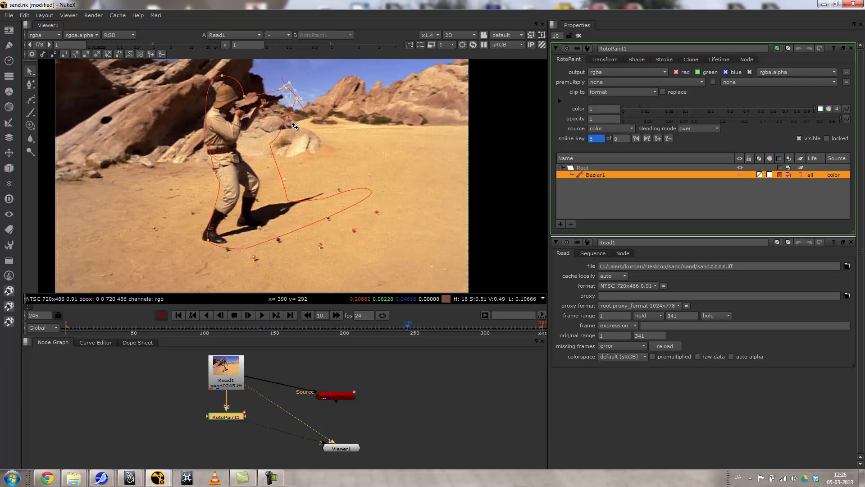
left_click(295, 129)
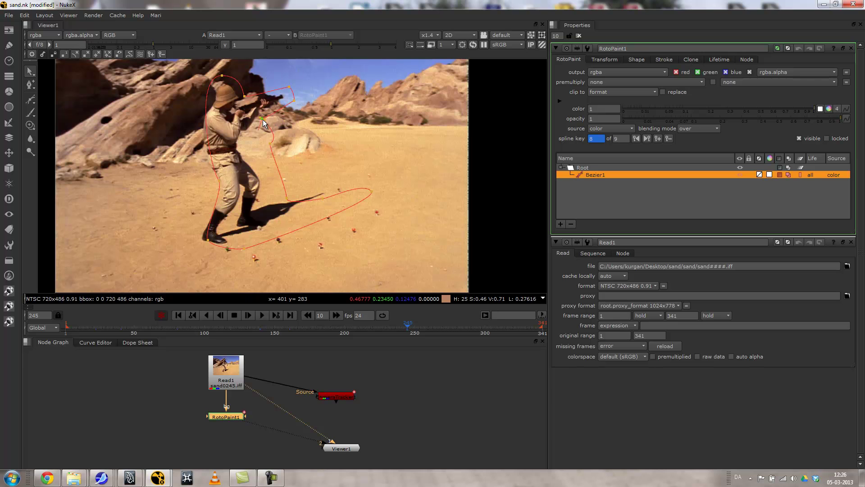
left_click_drag(272, 145, 250, 143)
Tighten the Bezier around the front leg and shadow tip on frame 245, and widen it at the boot, back and hat.
left_click(286, 199)
left_click_drag(272, 196, 266, 191)
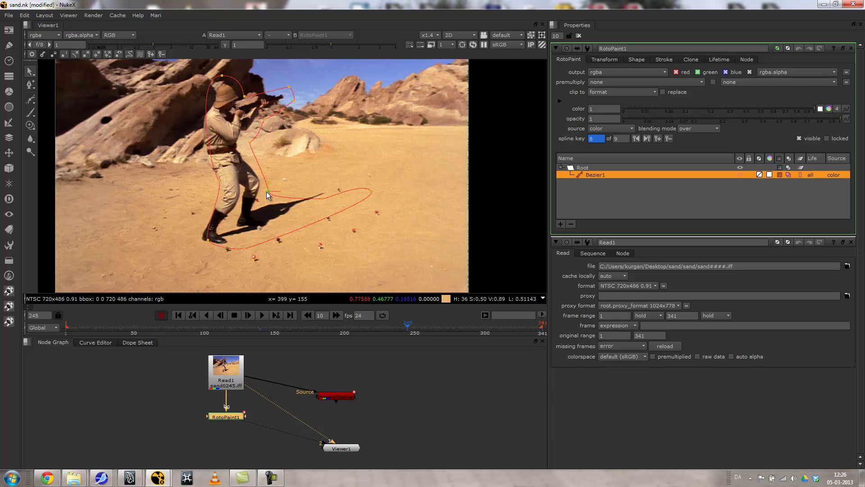
left_click_drag(372, 189, 344, 182)
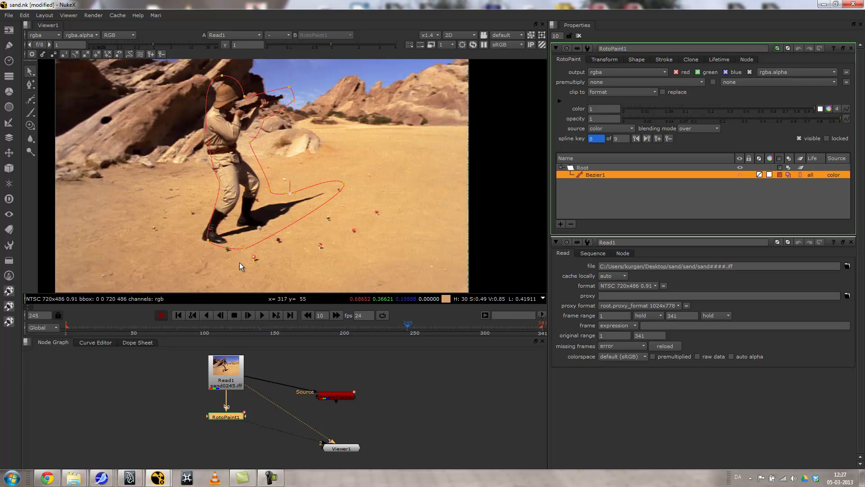
left_click_drag(209, 239, 232, 253)
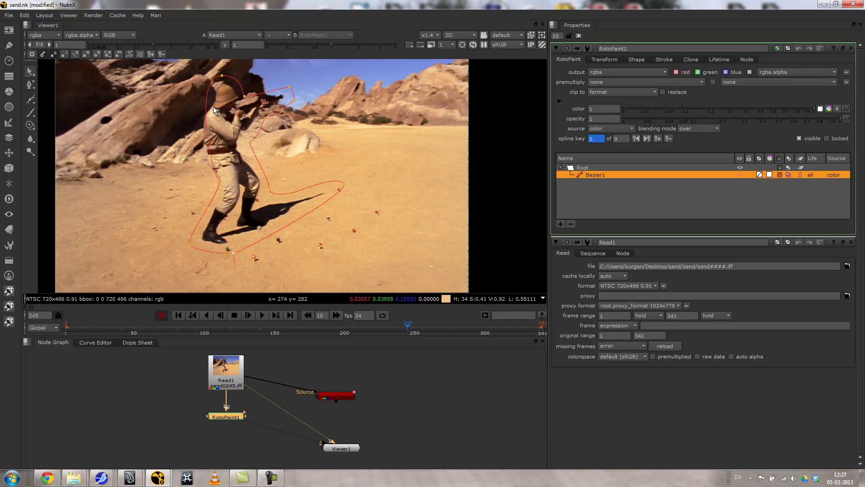
left_click_drag(218, 180, 203, 183)
left_click_drag(223, 75, 218, 74)
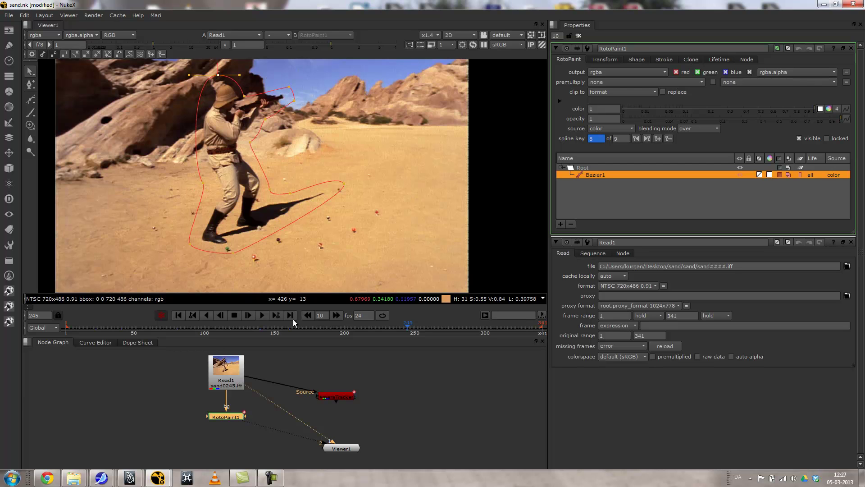
Shift the Bezier's hat point backward on frame 200 and its shadow-tip point slightly outward on frame 181.
left_click(345, 324)
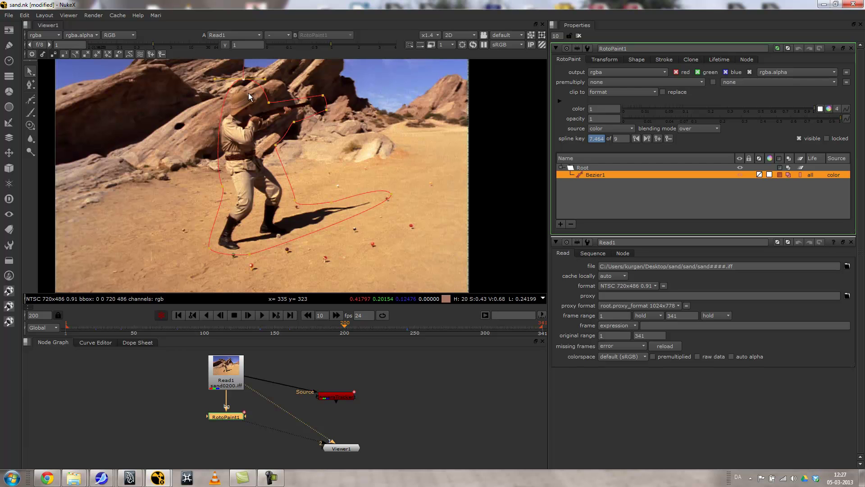
left_click_drag(245, 78, 234, 77)
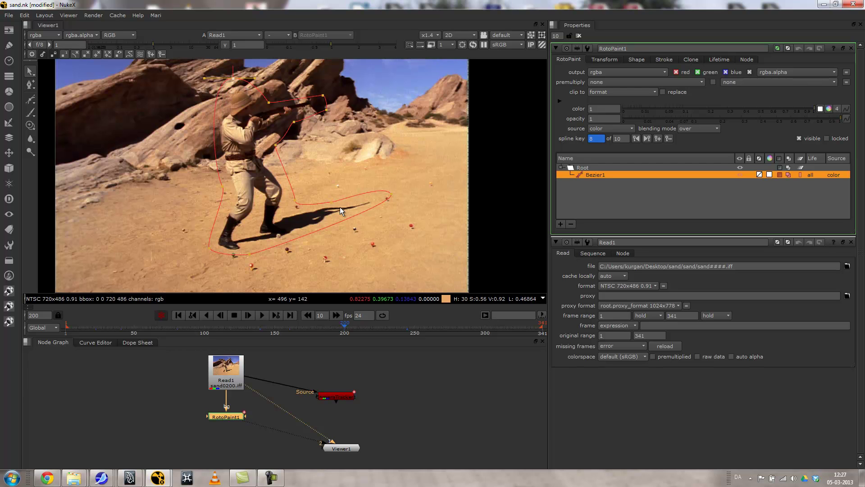
left_click(319, 327)
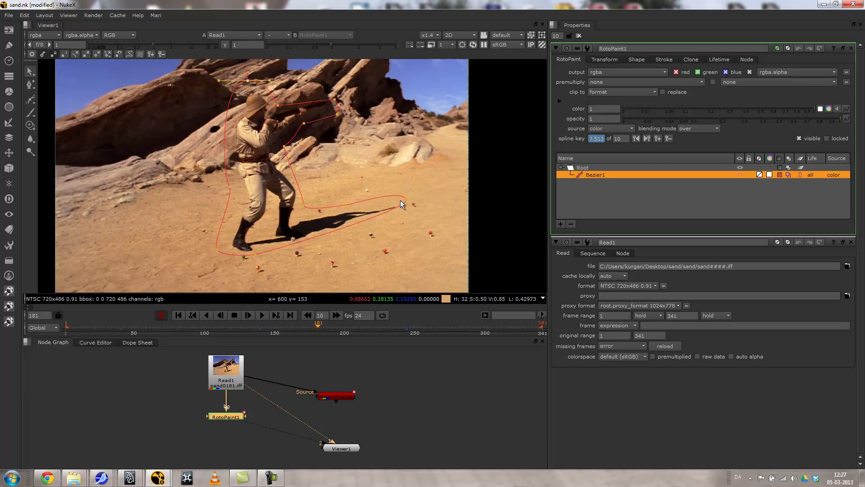
left_click_drag(407, 199, 411, 204)
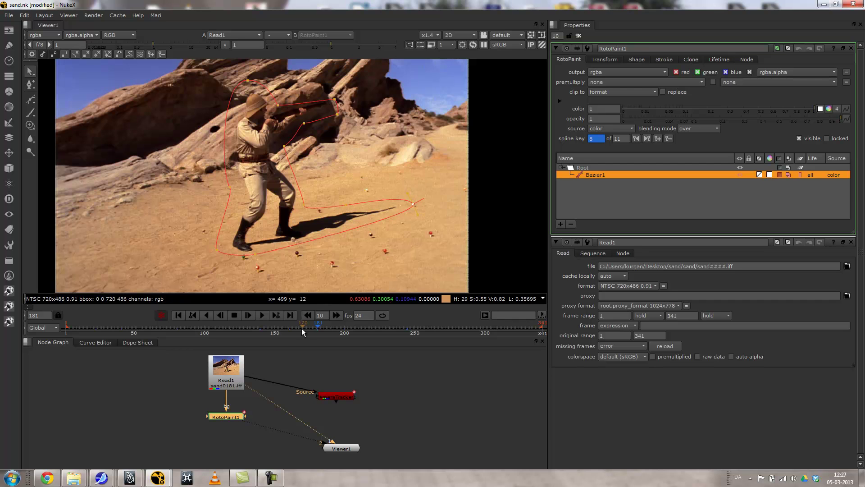
On frame 221, move the Bezier's hat, back and boot points outward and its waist and rifle-end points inward.
left_click(374, 323)
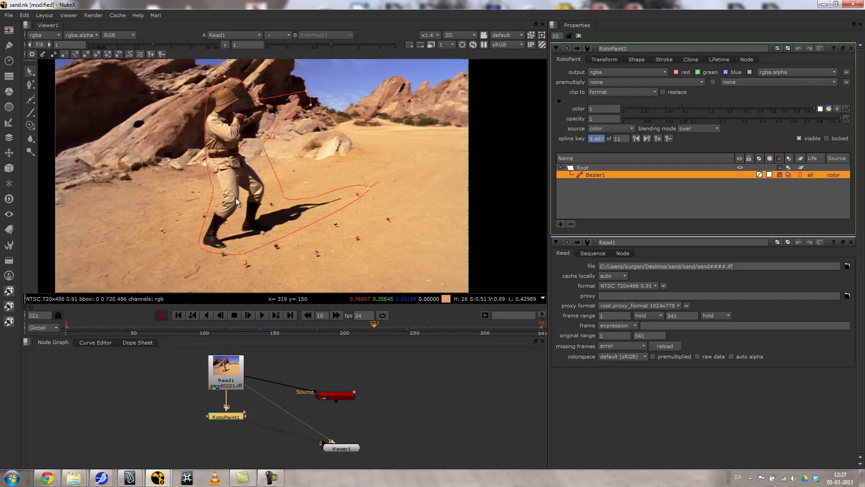
left_click_drag(223, 77, 220, 76)
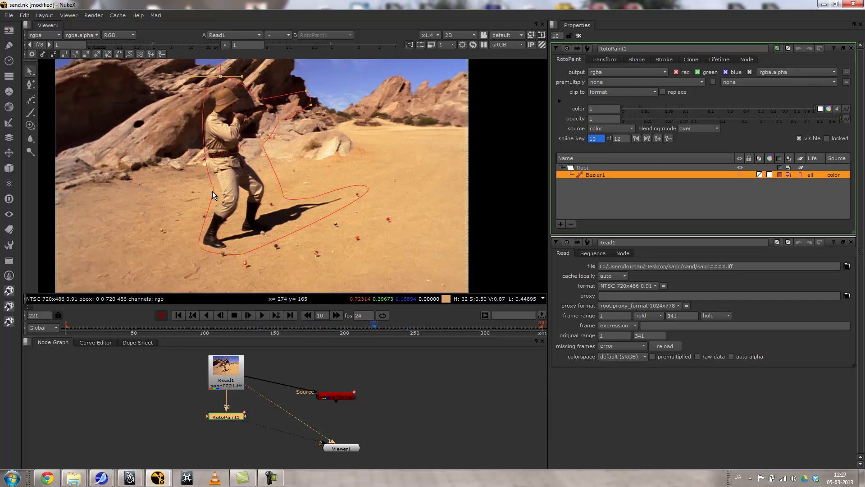
left_click_drag(212, 185, 203, 188)
left_click_drag(199, 246, 193, 248)
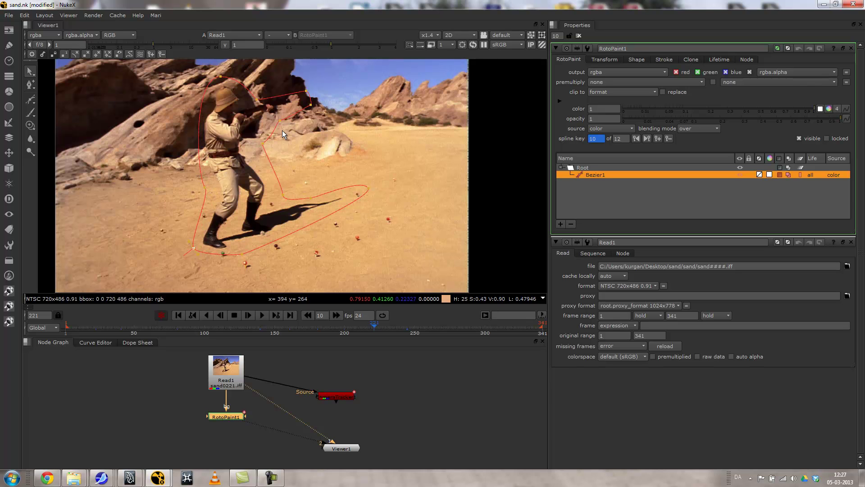
left_click_drag(262, 143, 254, 146)
left_click_drag(307, 92, 251, 97)
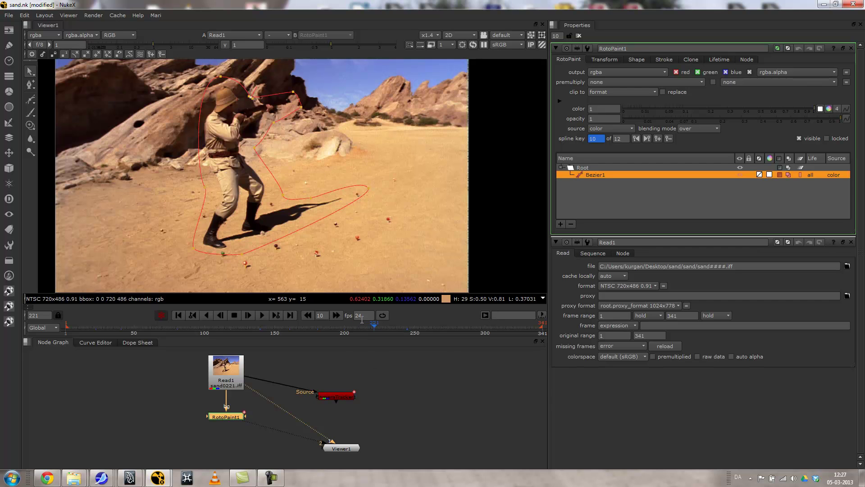
Check frames 210 and 233, and on frame 289 adjust the Bezier's hat, back, front leg, shadow-tip and lower boot points.
left_click(358, 324)
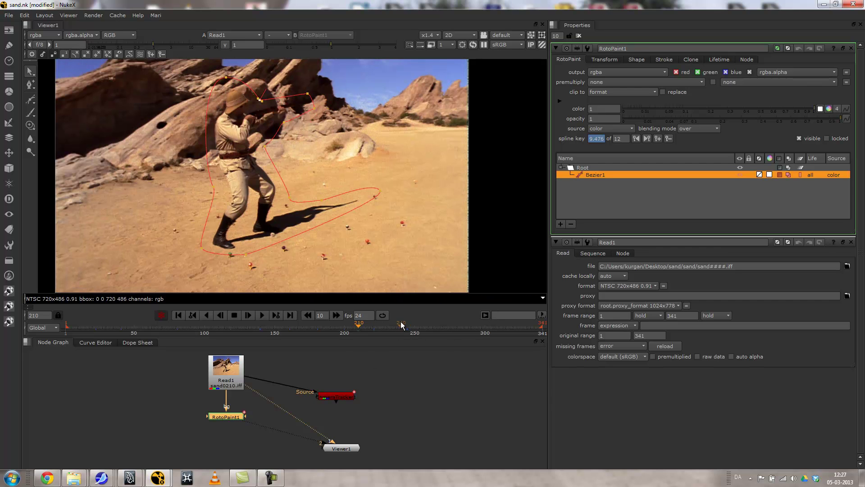
left_click(391, 324)
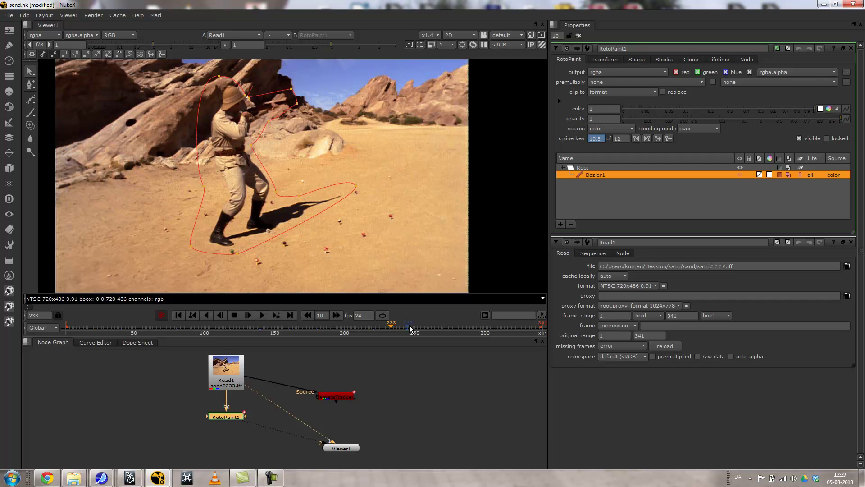
left_click(470, 324)
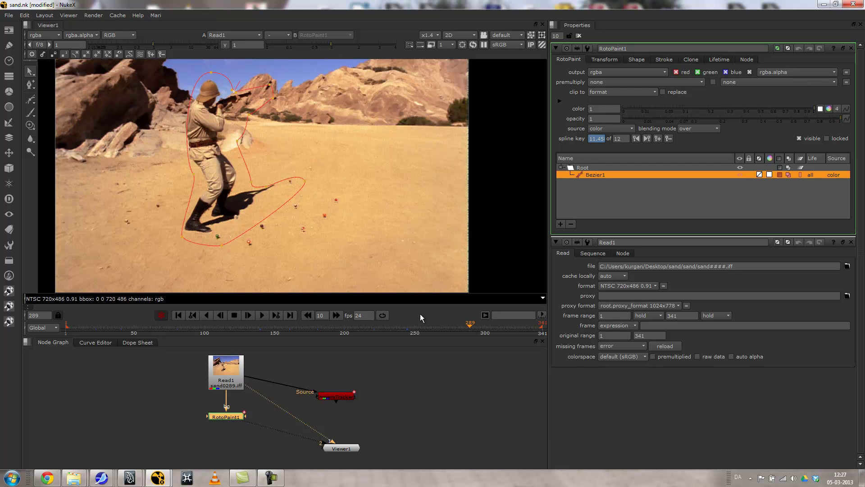
left_click_drag(211, 72, 204, 72)
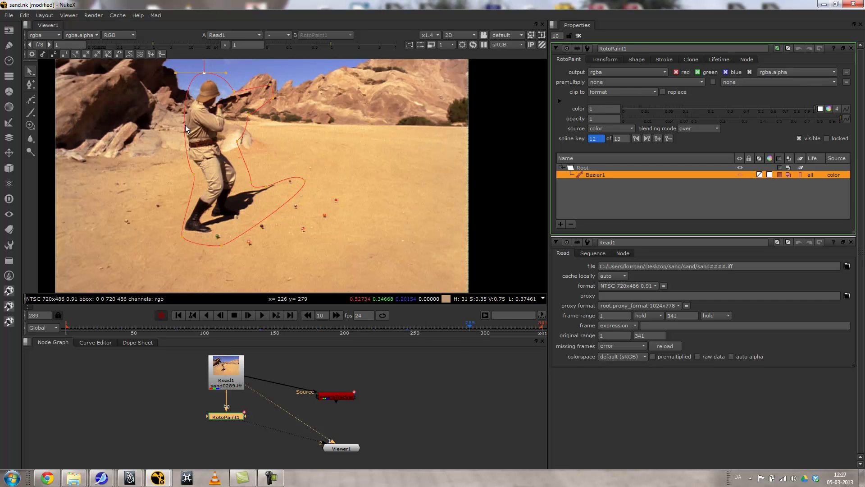
left_click_drag(193, 174, 186, 174)
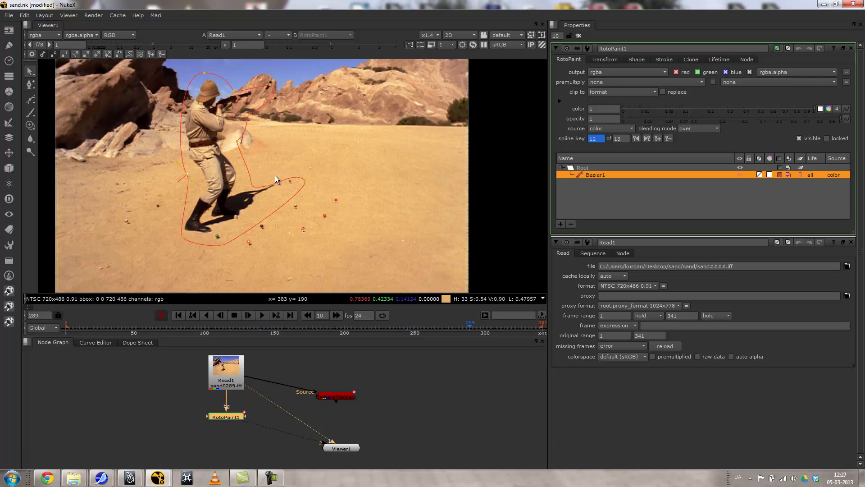
left_click_drag(305, 180, 258, 184)
left_click_drag(221, 246, 214, 240)
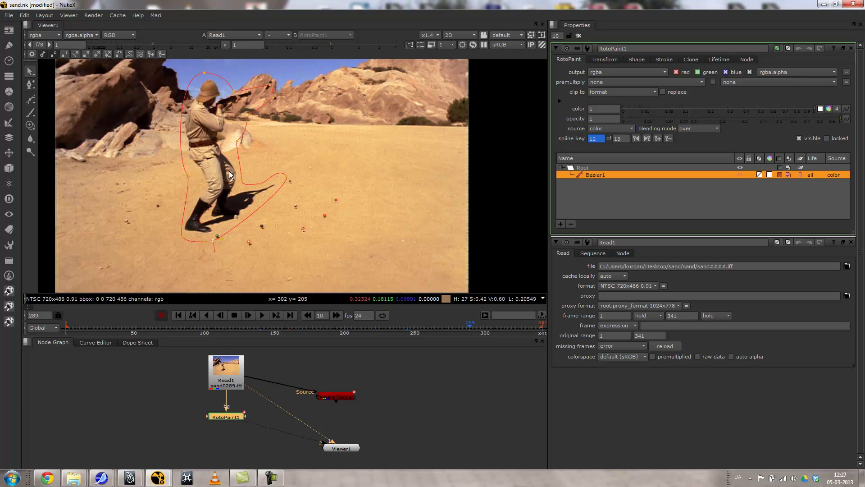
Pull the Bezier's waist, rifle-end and face points closer to the man on frame 289.
left_click_drag(239, 141, 228, 142)
left_click_drag(274, 98, 261, 91)
left_click(232, 89)
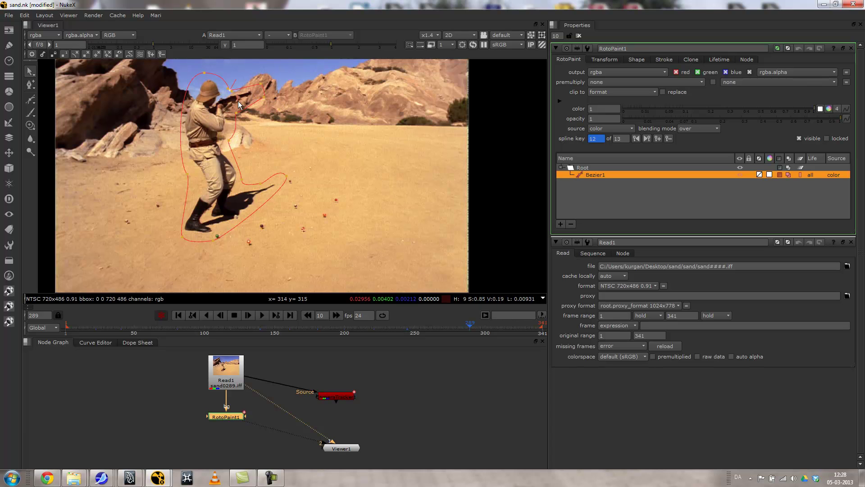
On frame 268, widen the Bezier behind the man's hat, back and boot, and tighten its shadow-tip, waist and rifle points.
left_click(439, 324)
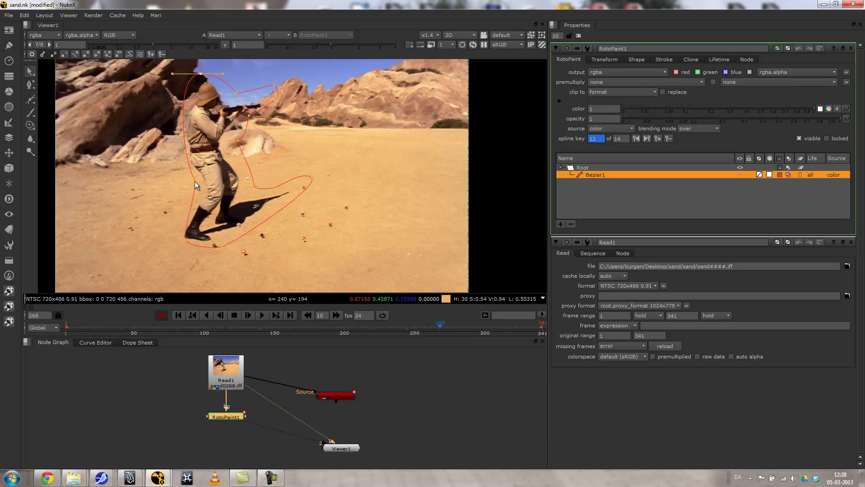
left_click_drag(193, 180, 187, 180)
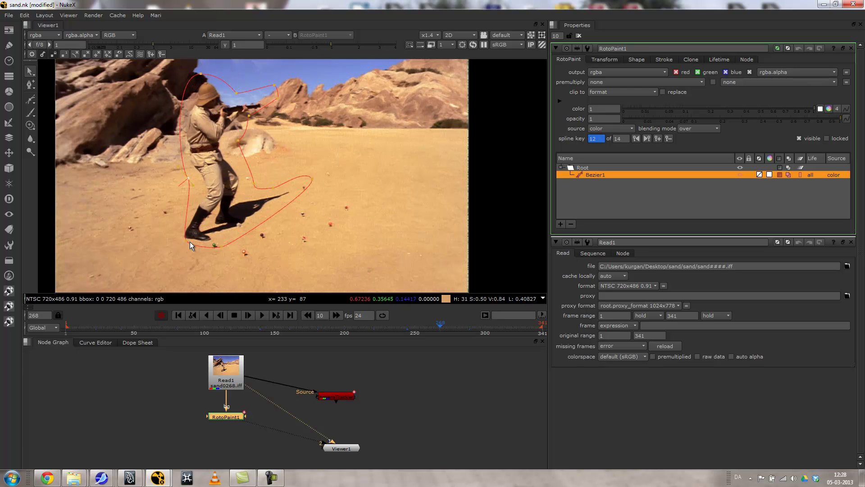
left_click_drag(185, 239, 168, 240)
left_click_drag(312, 177, 299, 187)
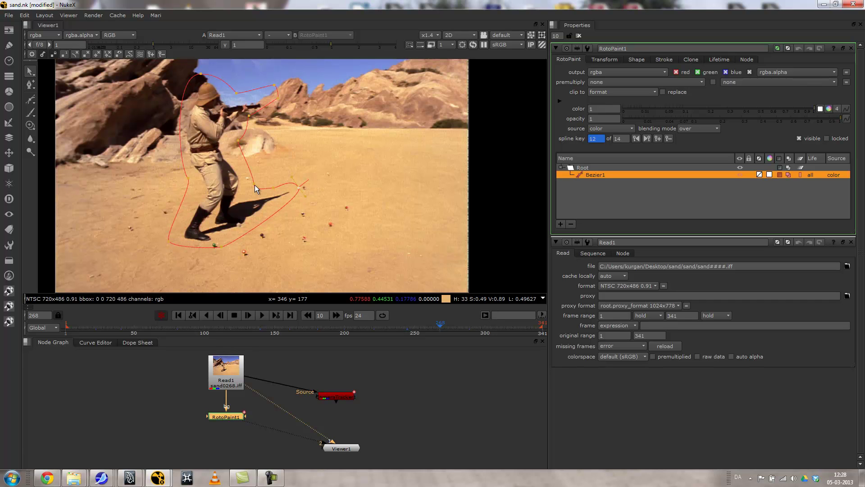
left_click_drag(237, 142, 232, 144)
left_click_drag(277, 72, 264, 102)
left_click(235, 93)
On frame 313, adjust the Bezier's hat, rifle-end, shadow-tip and boot points, and check the shape back to frame 304.
left_click(503, 322)
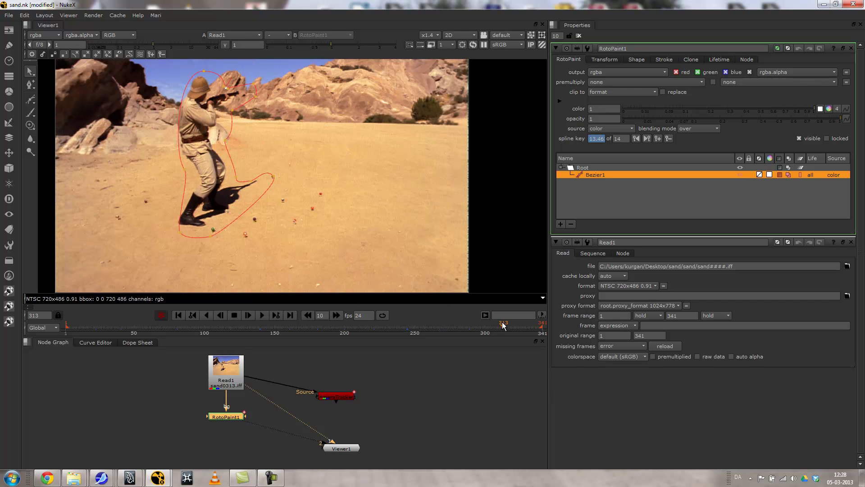
left_click_drag(199, 71, 194, 72)
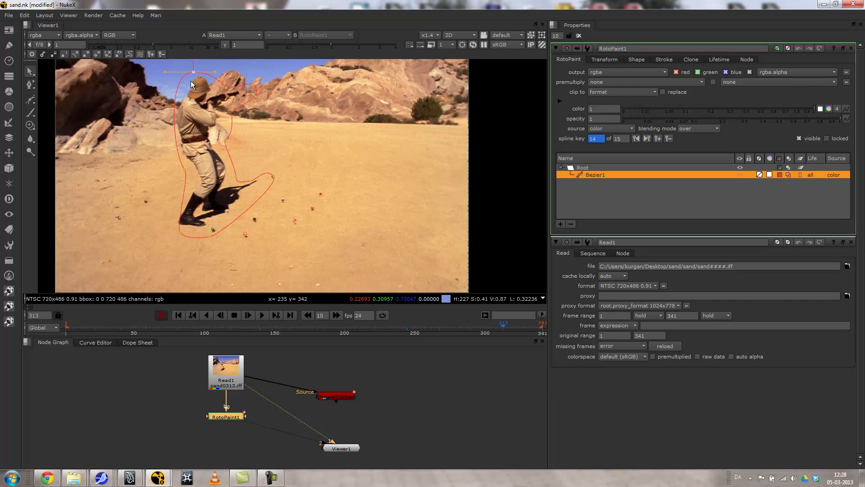
left_click(253, 90)
left_click_drag(253, 89, 247, 88)
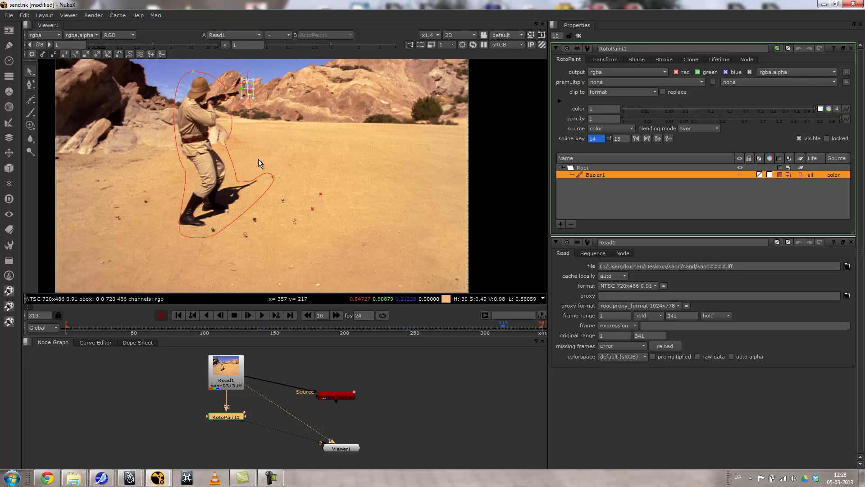
left_click(232, 177)
left_click_drag(272, 175, 266, 174)
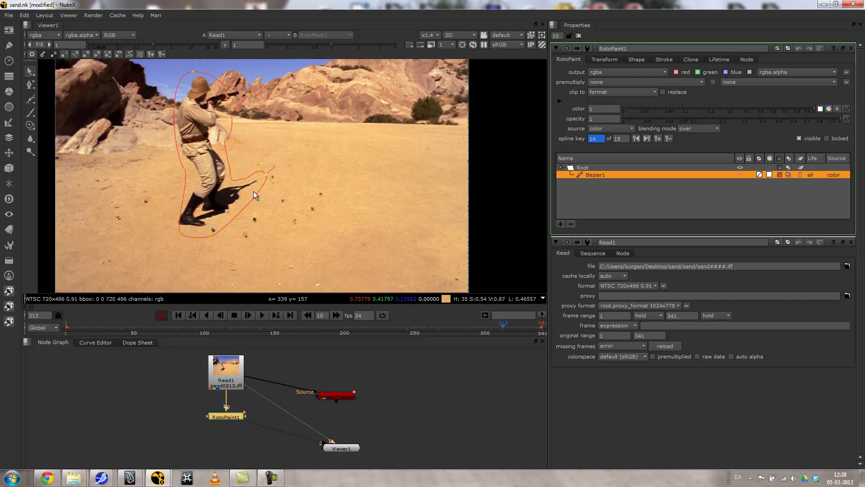
left_click_drag(178, 233, 170, 231)
left_click_drag(523, 329, 487, 331)
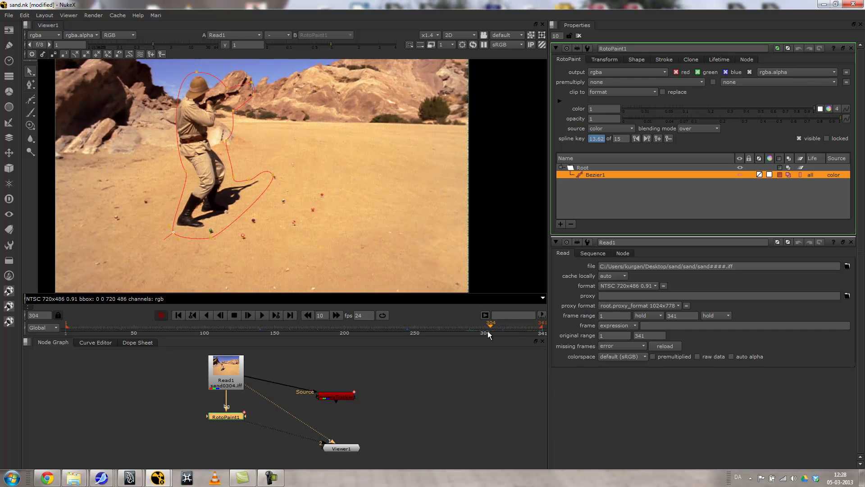
On frame 301, widen the Bezier behind the man's back and shift its hat point slightly backward.
left_click_drag(185, 170, 178, 167)
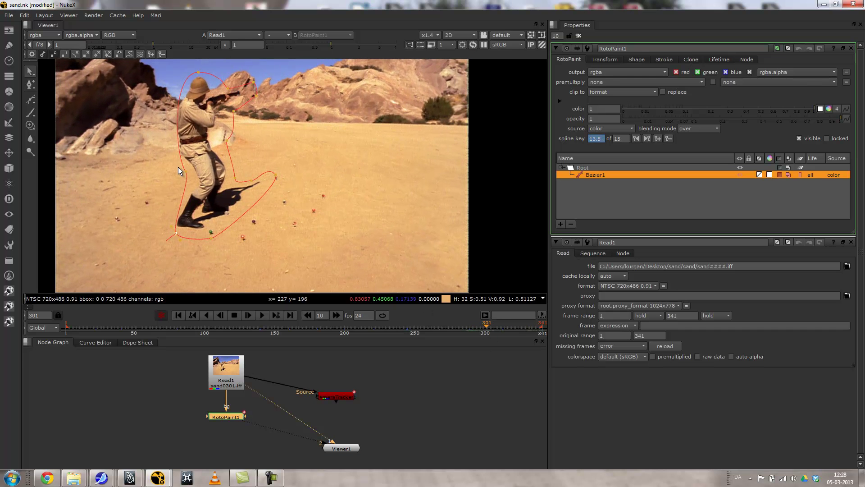
left_click_drag(198, 72, 195, 72)
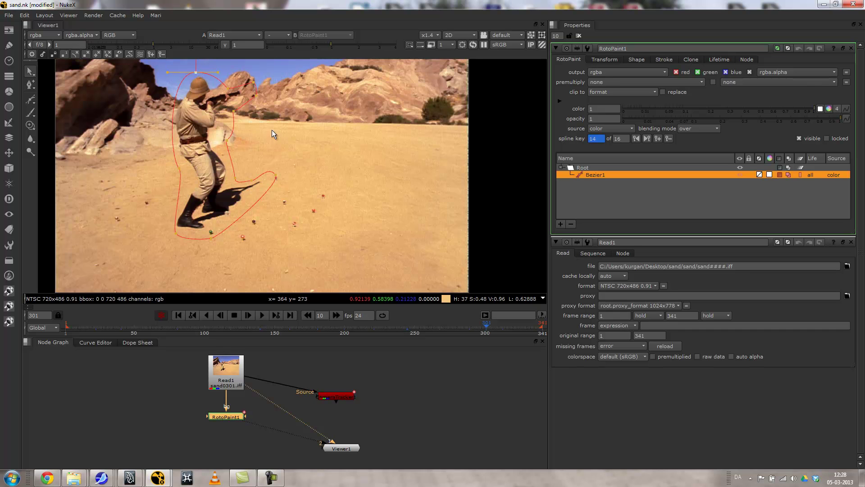
On frame 95, widen the Bezier behind the man's back and rear boot, and lower its hat and rifle-end points.
left_click_drag(490, 329, 198, 310)
mouse_move(200, 177)
left_mouse_down()
mouse_move(183, 175)
mouse_move(188, 181)
left_mouse_up()
left_click_drag(194, 242, 173, 239)
left_click_drag(192, 69, 197, 97)
mouse_move(295, 90)
left_mouse_down()
mouse_move(330, 125)
mouse_move(289, 105)
left_mouse_up()
left_click_drag(240, 121, 295, 163)
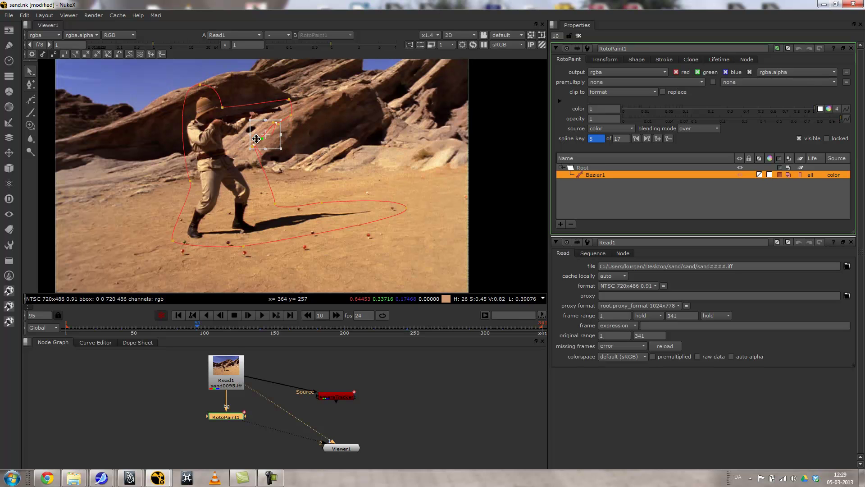
left_click(267, 132)
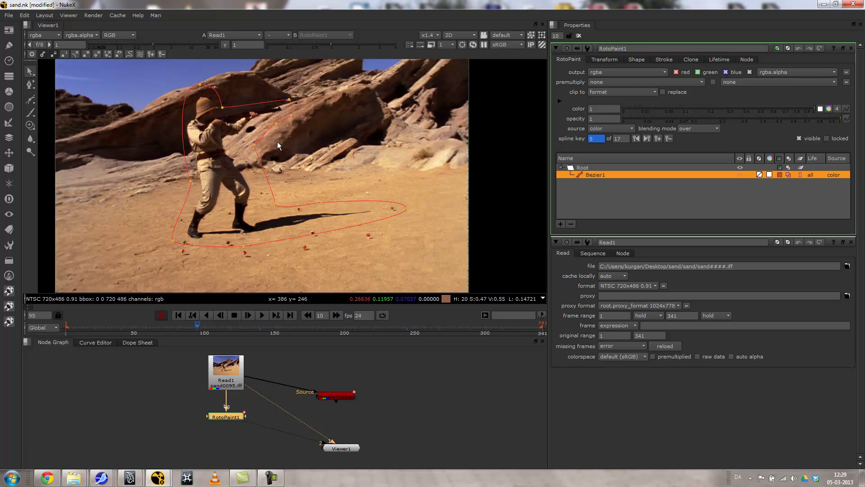
Tighten the Bezier's waist, front leg and shadow-tip points on frame 95, and add a point along the shadow's upper edge.
left_click_drag(254, 145, 238, 145)
left_click(272, 204)
left_click_drag(272, 205, 262, 204)
left_click(299, 205, "ctrl+alt")
left_click_drag(406, 207, 388, 212)
Return to the first frame, show the RotoPaint output and limit it to alpha by switching off red, green and blue.
left_click_drag(197, 325, 75, 324)
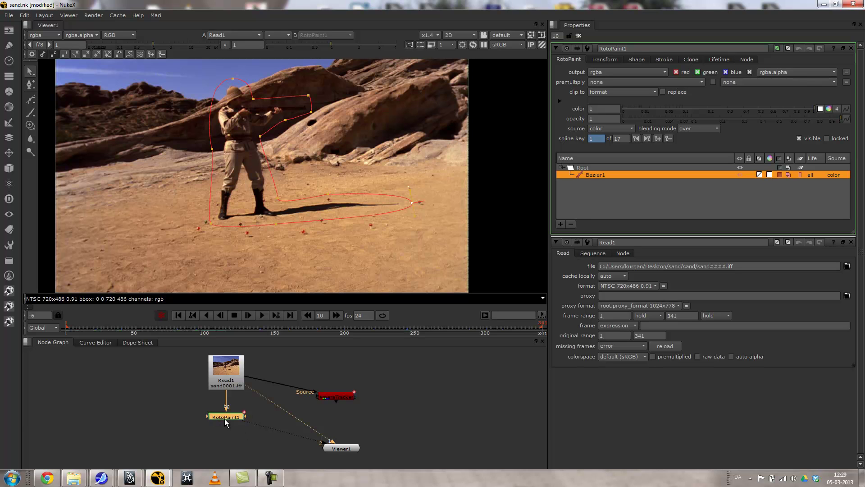
key("1")
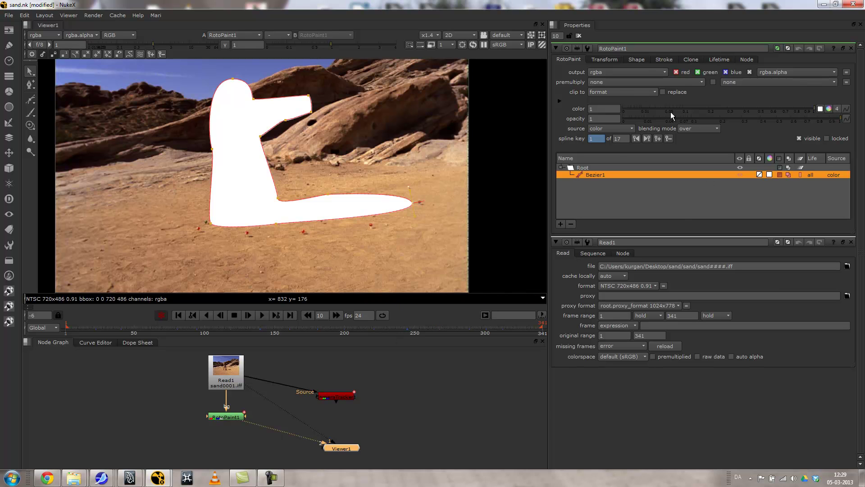
left_click(676, 72)
left_click(697, 72)
left_click(726, 72)
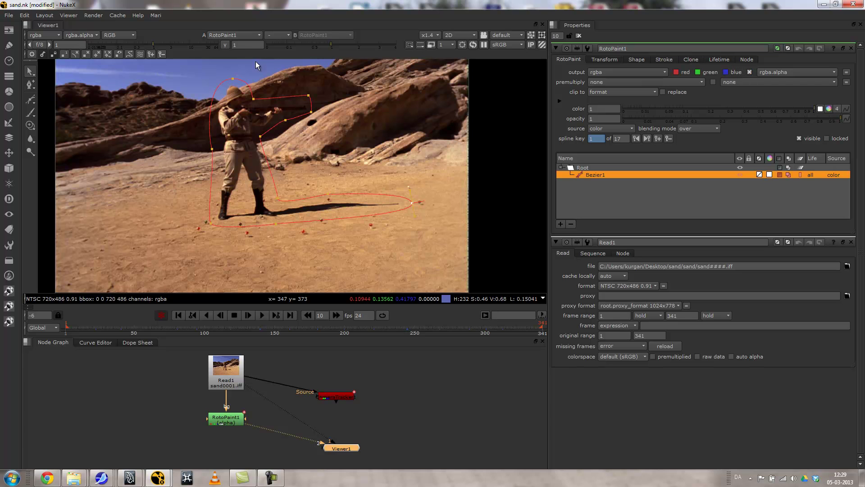
View the alpha channel, check the white matte across frames up to 205, and switch the viewer back to RGB.
left_click(134, 35)
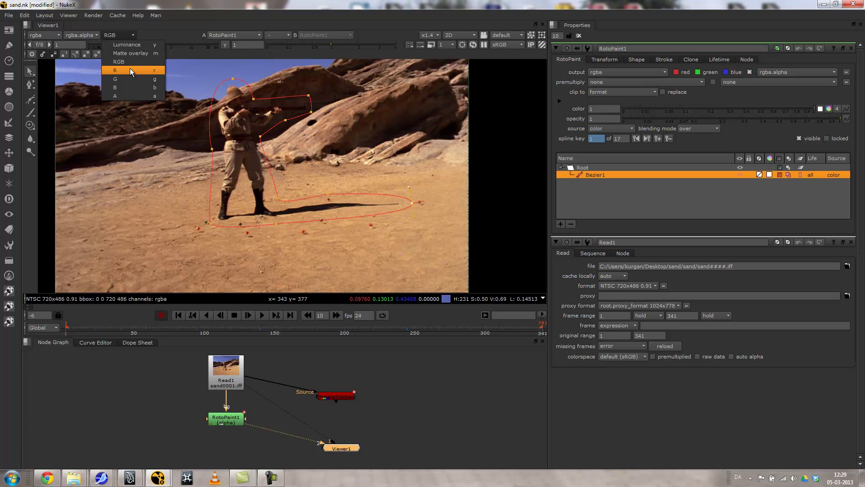
left_click(126, 92)
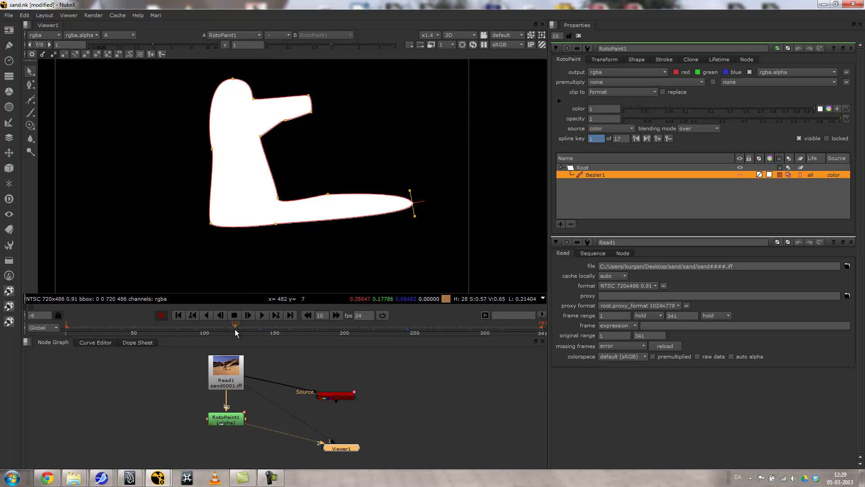
left_click_drag(93, 323, 275, 327)
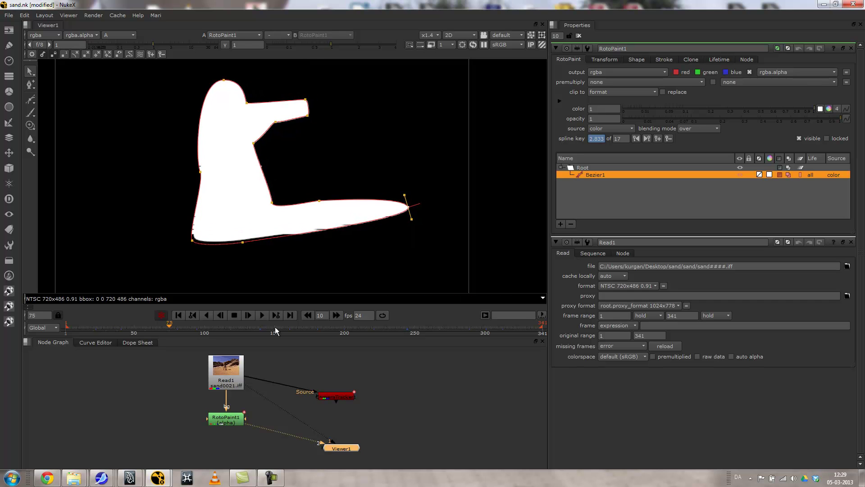
left_click(352, 327)
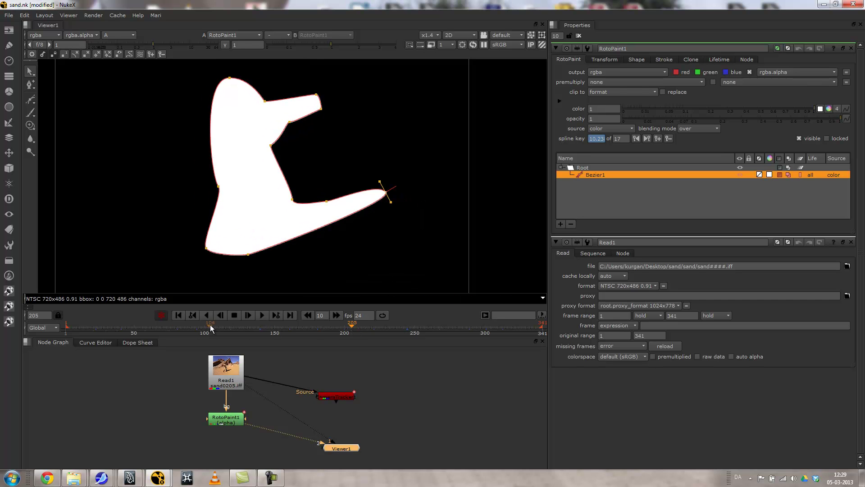
left_click(118, 35)
left_click(122, 57)
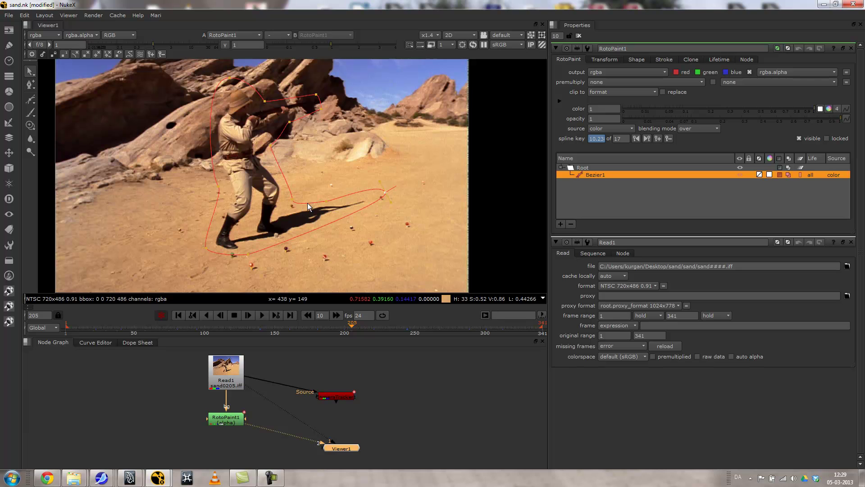
Make room in the node graph and add a new CameraTracker node connected to the RotoPaint output.
left_click_drag(324, 394, 340, 381)
left_click_drag(224, 419, 214, 412)
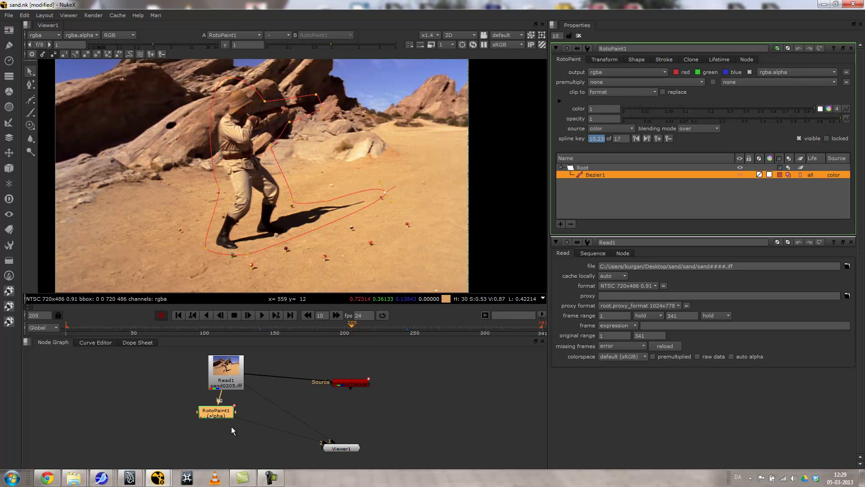
left_click(8, 167)
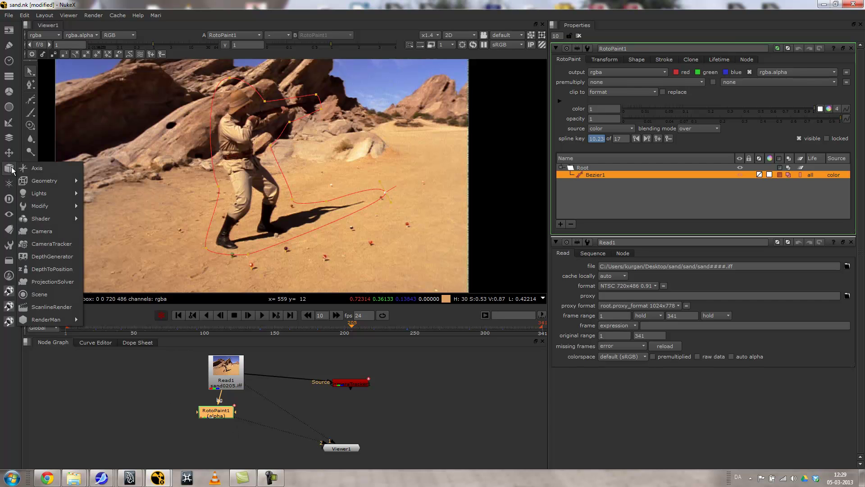
left_click(214, 382)
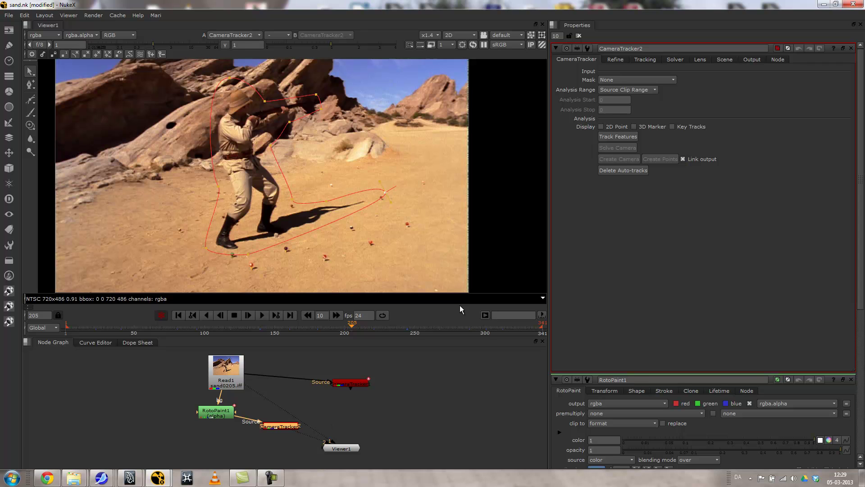
Set the new CameraTracker's mask to Source Alpha and track the features over the source clip range.
left_click(662, 79)
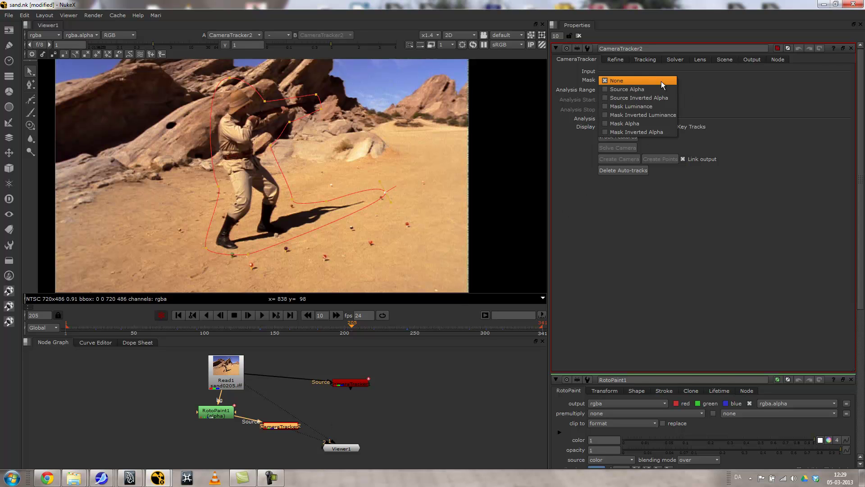
left_click(626, 89)
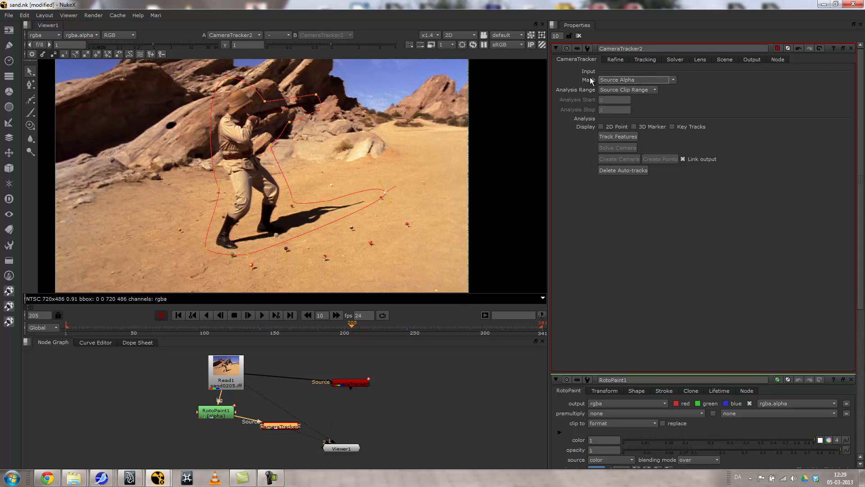
left_click(625, 137)
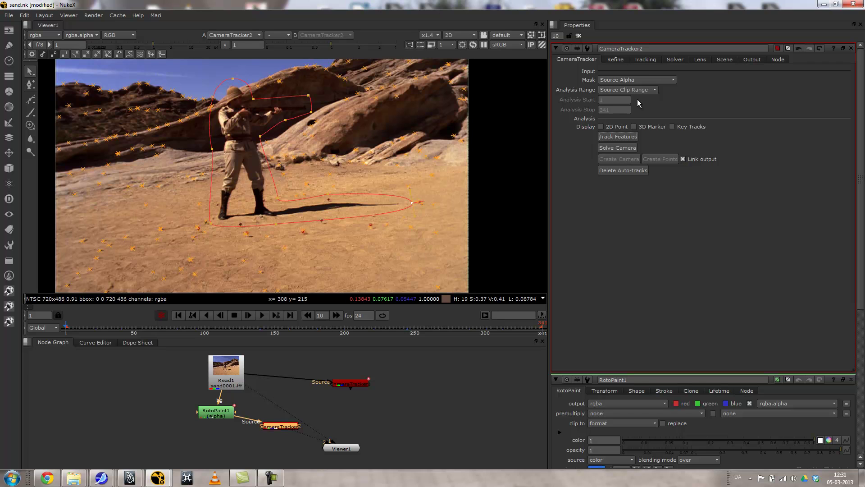
Look at the CameraTracker's refine settings and solve the camera from the tracked features.
left_click(615, 60)
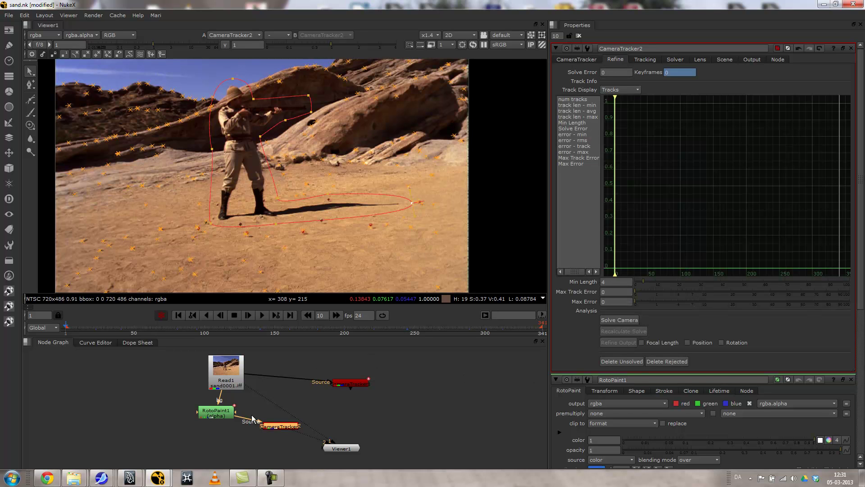
left_click(575, 60)
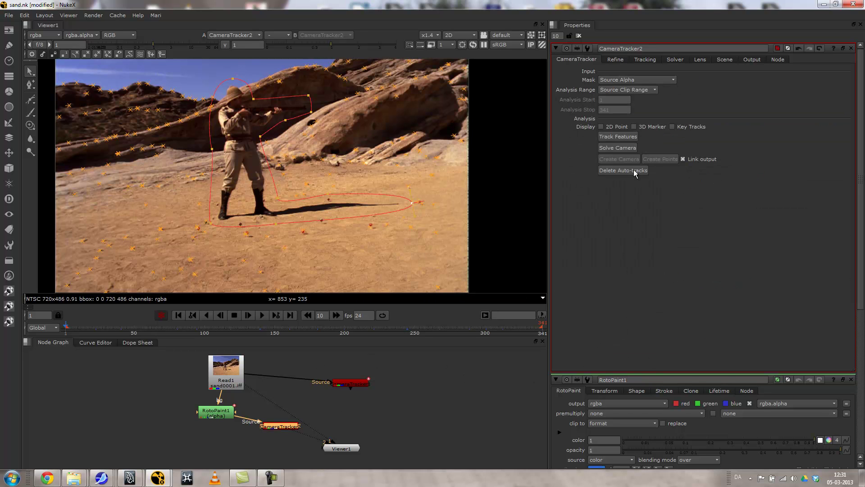
left_click(616, 147)
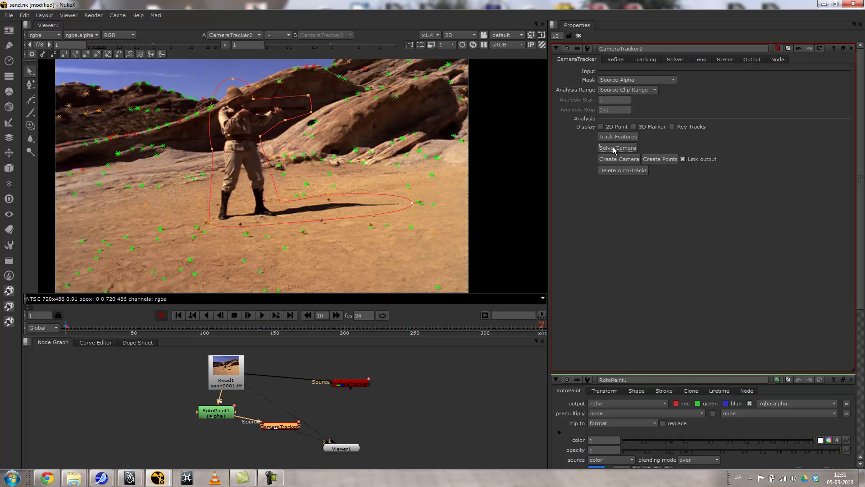
Refine the tracks with Min Length 12, Max Track Error 1 and Max Error 1.05, and recalculate the solve.
left_click(618, 60)
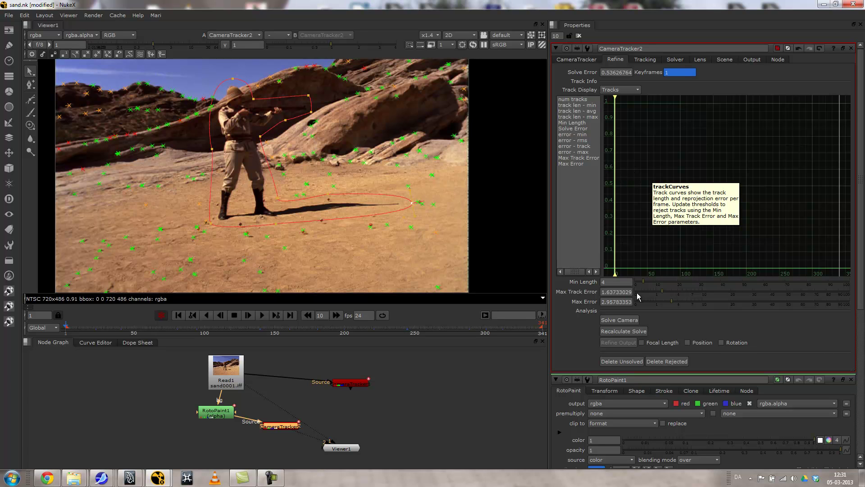
left_click_drag(643, 281, 656, 283)
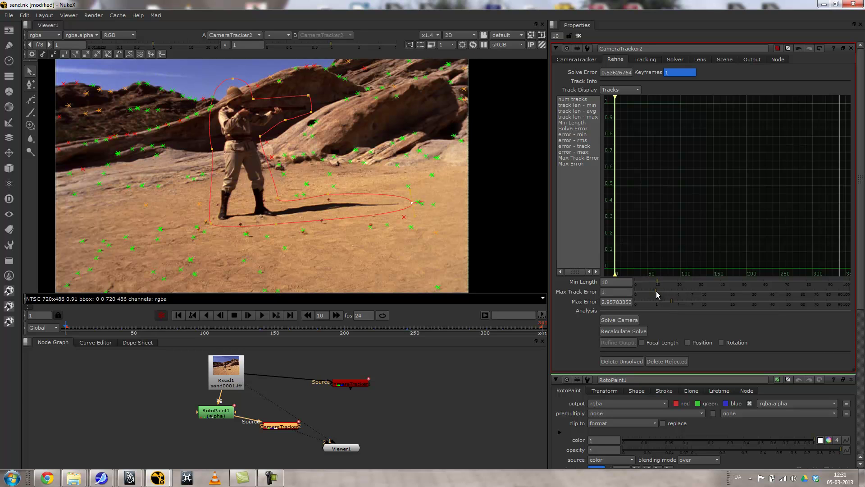
left_click_drag(672, 305, 667, 305)
left_click(631, 332)
left_click_drag(657, 286, 663, 286)
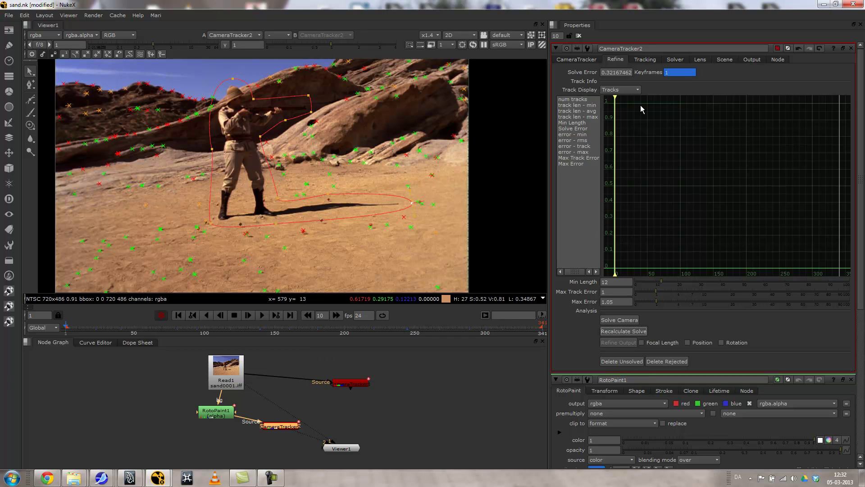
Rearrange the node graph with the new CameraTracker below RotoPaint and the old tracker and Viewer moved aside.
left_click(579, 60)
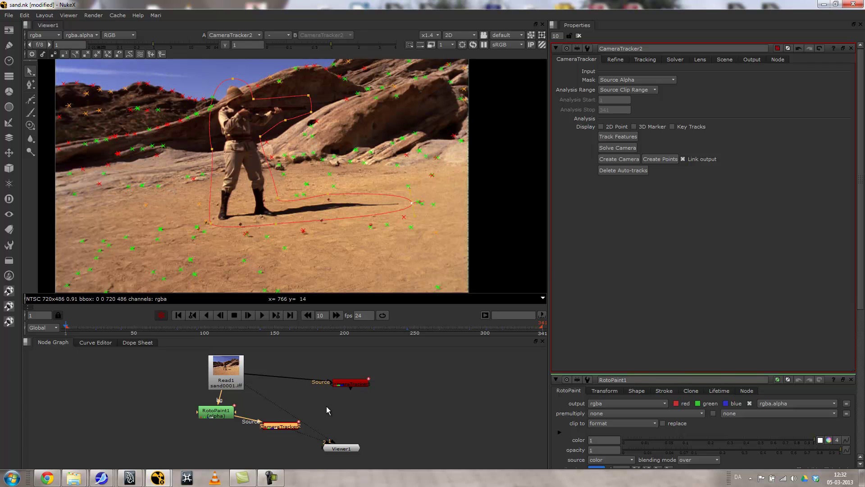
middle_click_drag(359, 407, 379, 382)
left_click_drag(382, 365, 415, 379)
left_click_drag(363, 426, 404, 423)
left_click_drag(300, 403, 273, 417)
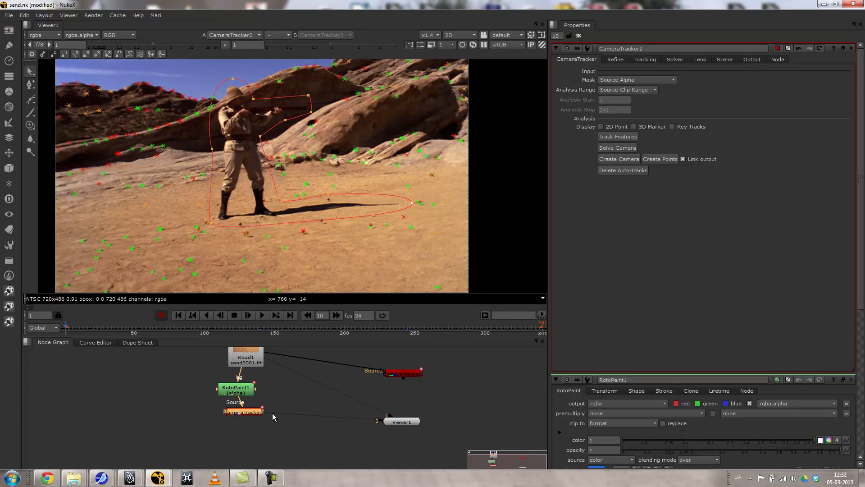
Create a camera from the solve, display it in the 3D viewer and scrub to frame 25.
left_click(612, 160)
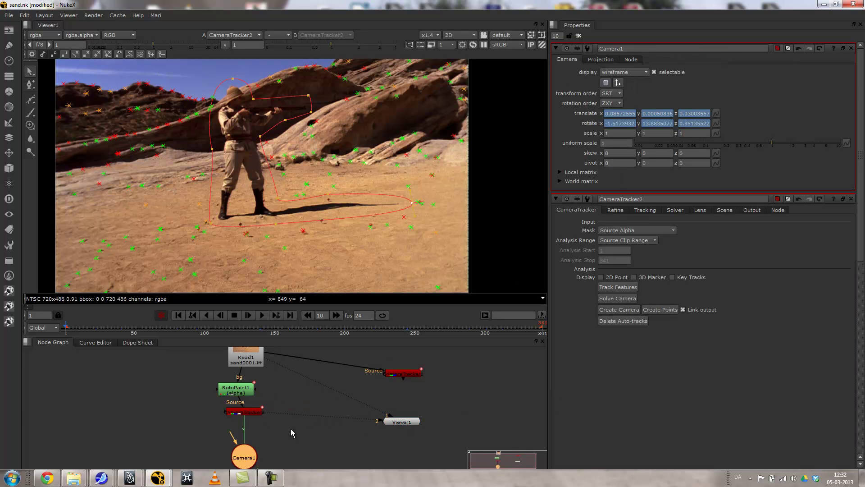
middle_click_drag(306, 450, 309, 420)
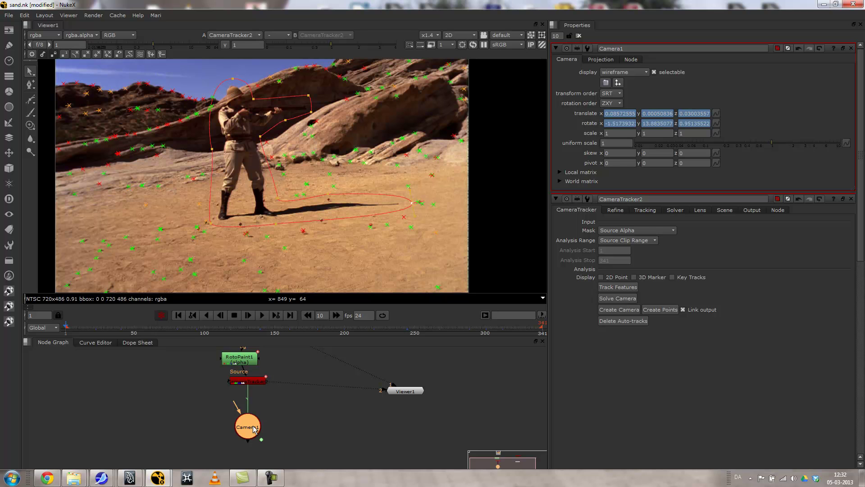
key("3")
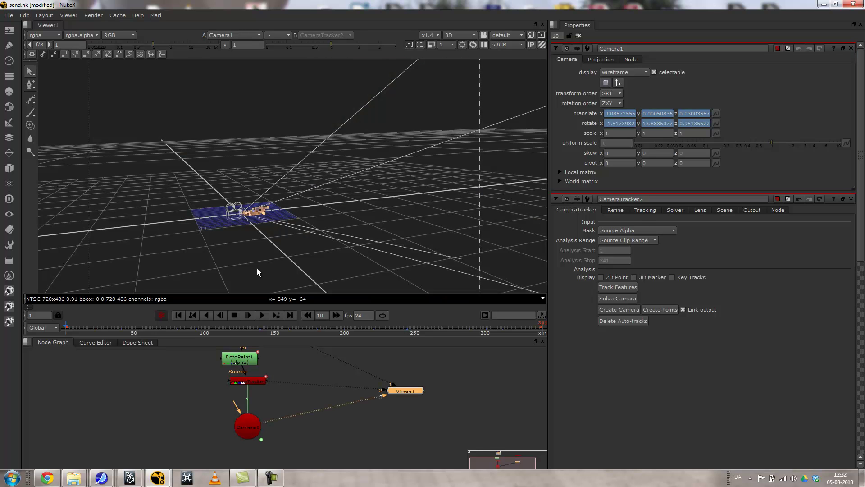
left_click_drag(90, 326, 100, 335)
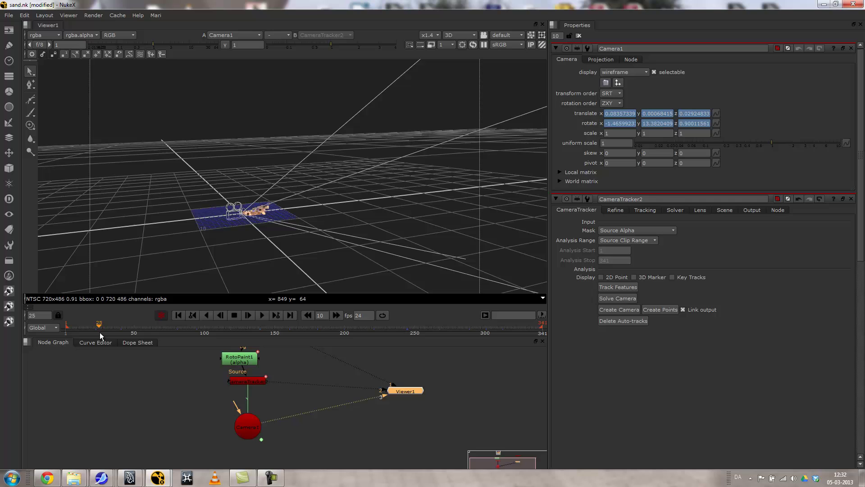
Set the CameraTracker's scene uniform scale to 100 and scrub the timeline back to frame 14.
left_click(725, 211)
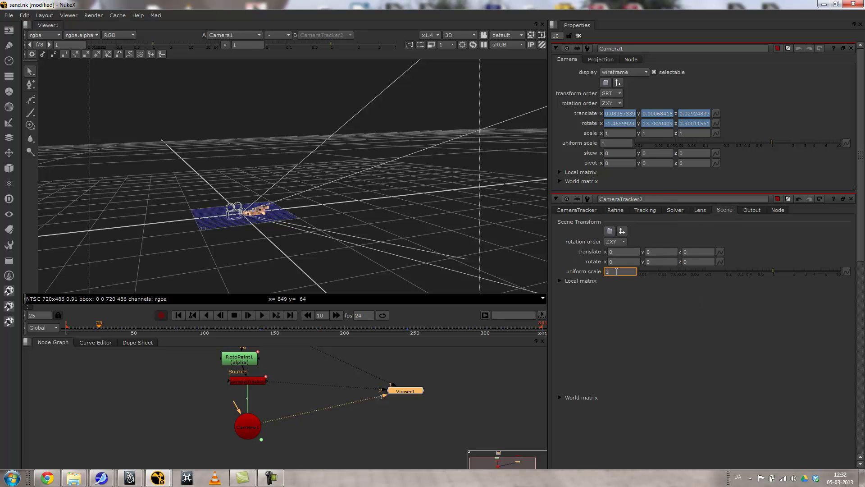
key("Return")
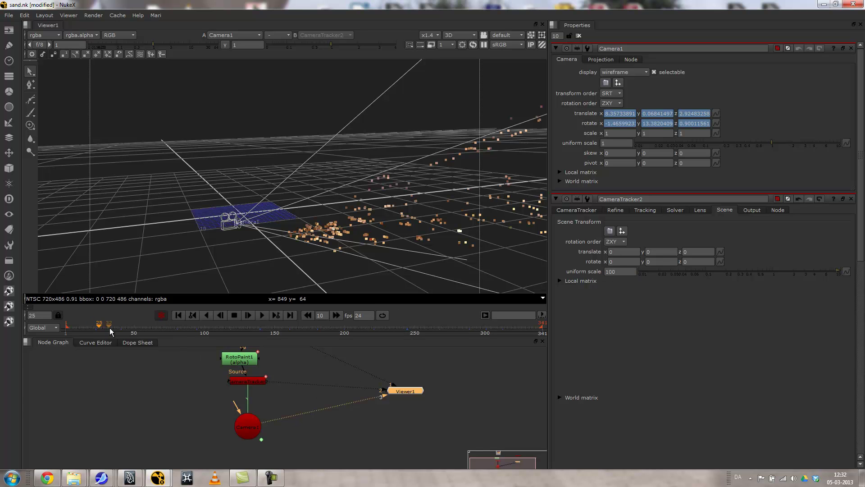
left_click_drag(102, 329, 84, 328)
Look through Camera1 in the 3D viewer and play the point cloud from the first frame up to frame 283.
left_click(466, 36)
left_click(467, 36)
left_click(504, 36)
left_click(515, 56)
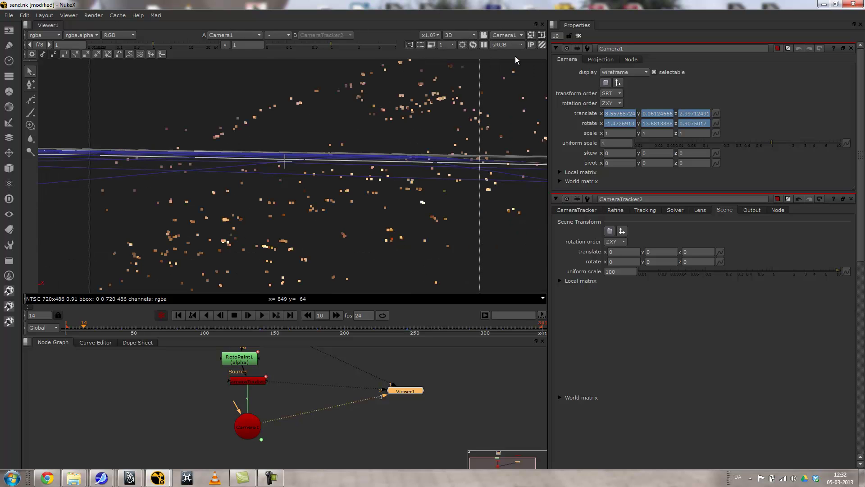
left_click(178, 316)
left_click(263, 316)
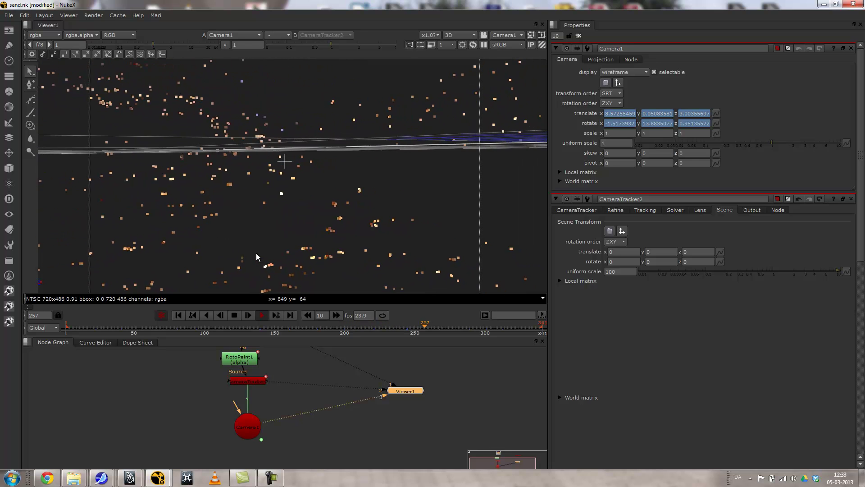
left_click(234, 316)
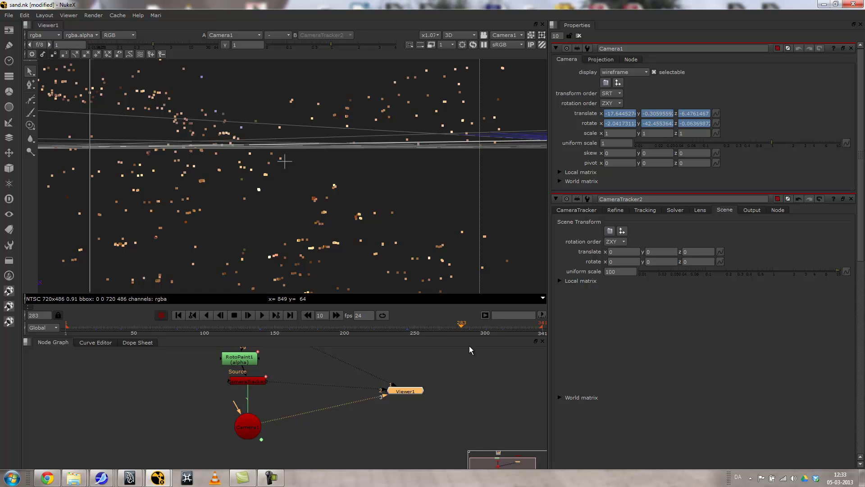
Scrub the point cloud back to frame 162 and forward to frame 308, and display the CameraTracker's footage with its tracks.
left_click_drag(458, 329, 187, 329)
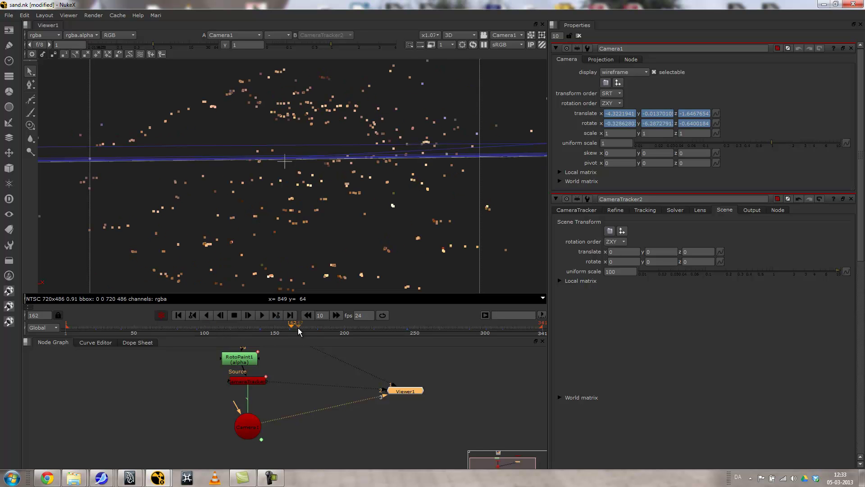
left_click_drag(291, 330, 497, 322)
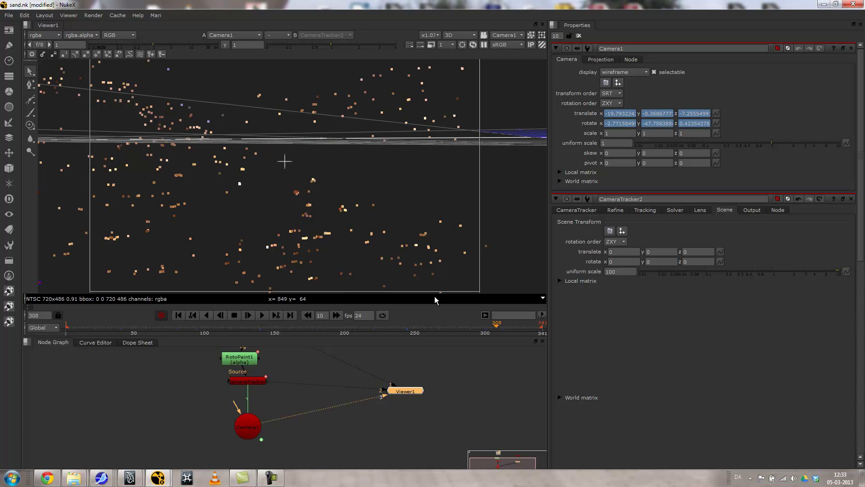
left_click(255, 382)
key("1")
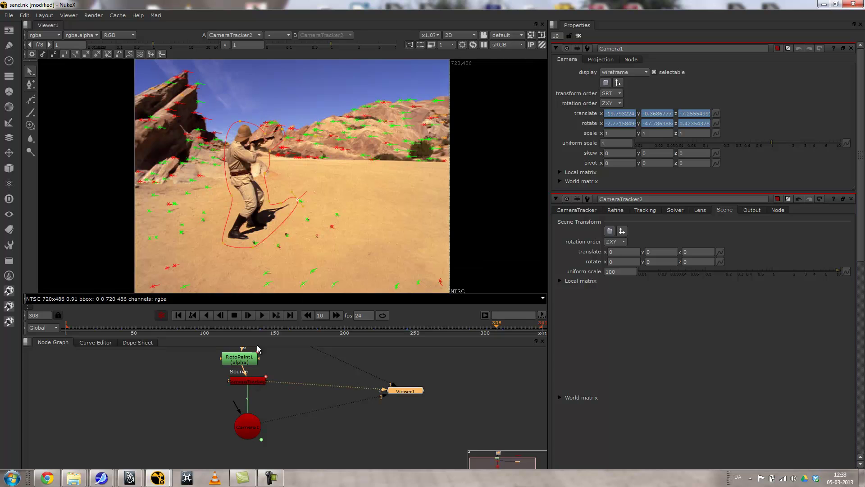
Select the tracks lying on the sand around the man and in the foreground, and set the ground plane to them.
left_click_drag(278, 281, 422, 289)
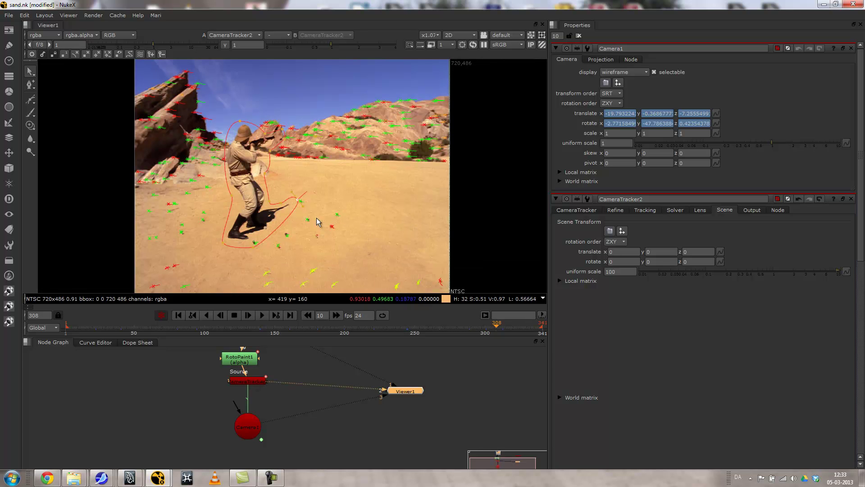
left_click_drag(246, 226, 297, 255)
mouse_move(296, 200)
left_mouse_down()
mouse_move(319, 217)
mouse_move(310, 206)
left_mouse_up()
scroll(320, 207, "up", 4)
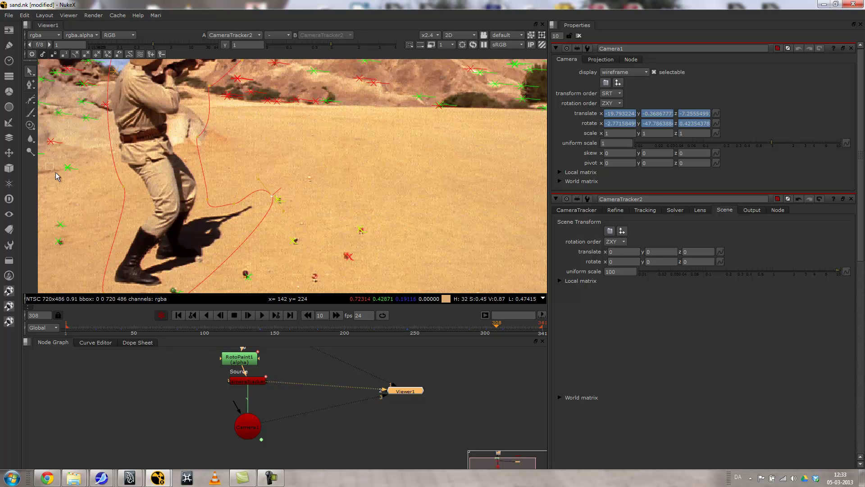
scroll(154, 227, "down", 4)
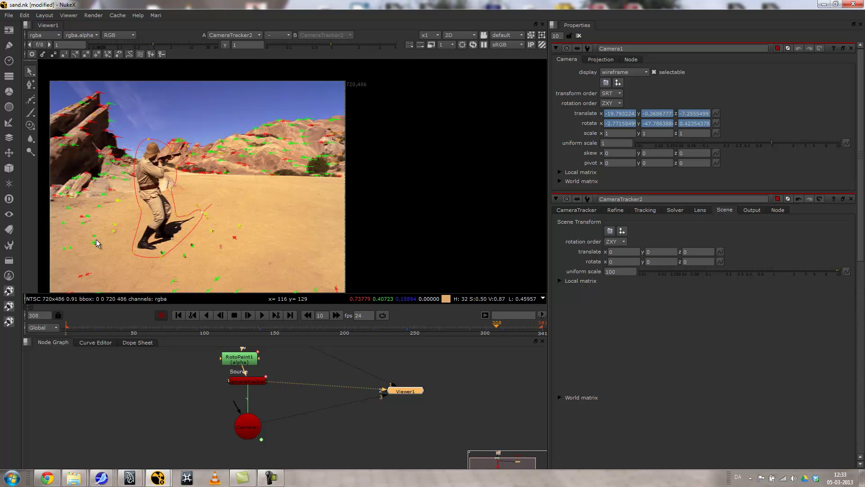
left_click_drag(55, 217, 112, 268)
left_click_drag(150, 266, 225, 294)
left_click_drag(156, 241, 206, 270)
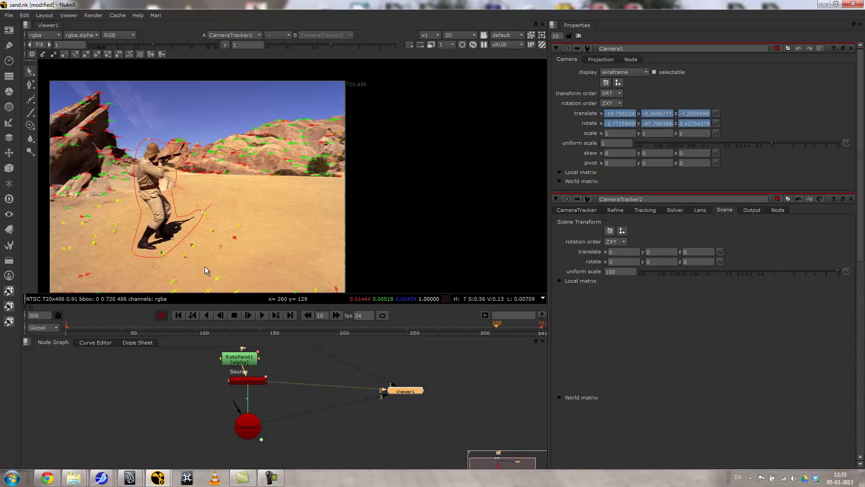
right_click(271, 212)
mouse_move(288, 226)
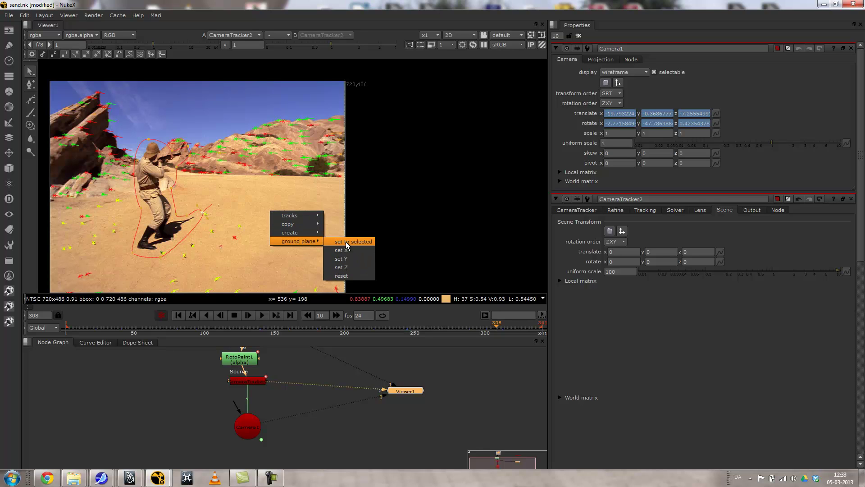
left_click(347, 243)
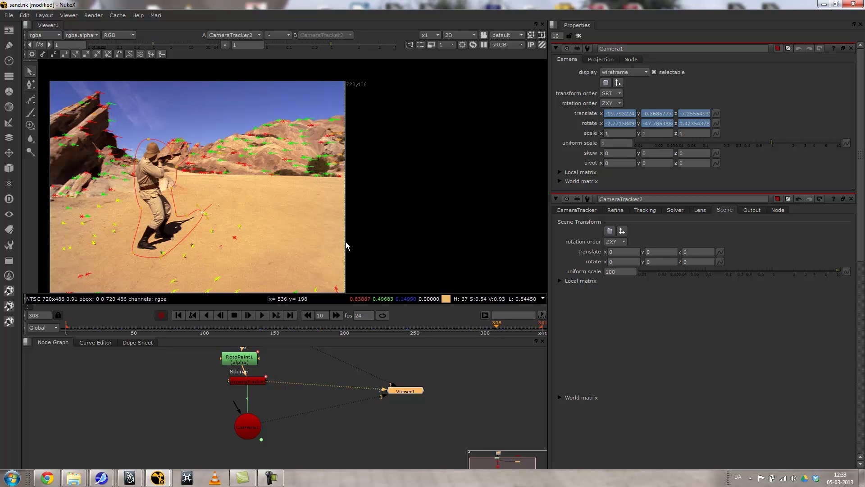
Show Camera1 in the 3D viewer, composited over the CameraTracker2 footage with the over mode.
left_click(255, 429)
key("3")
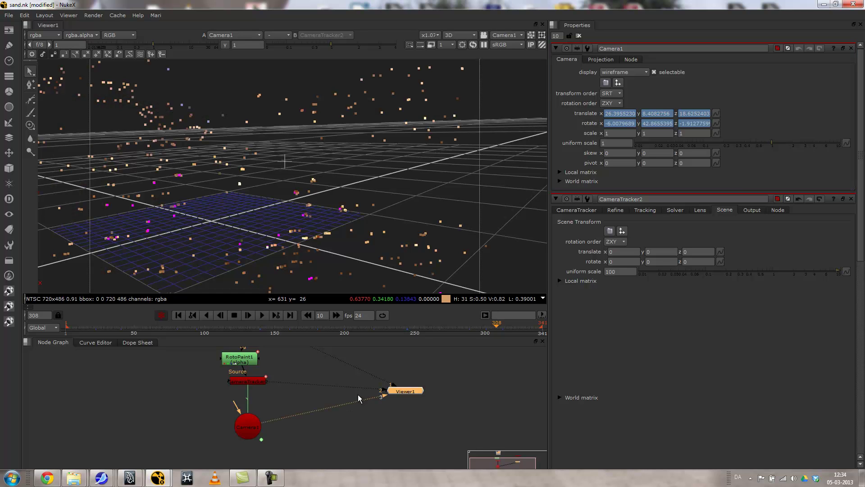
left_click(283, 36)
left_click(281, 43)
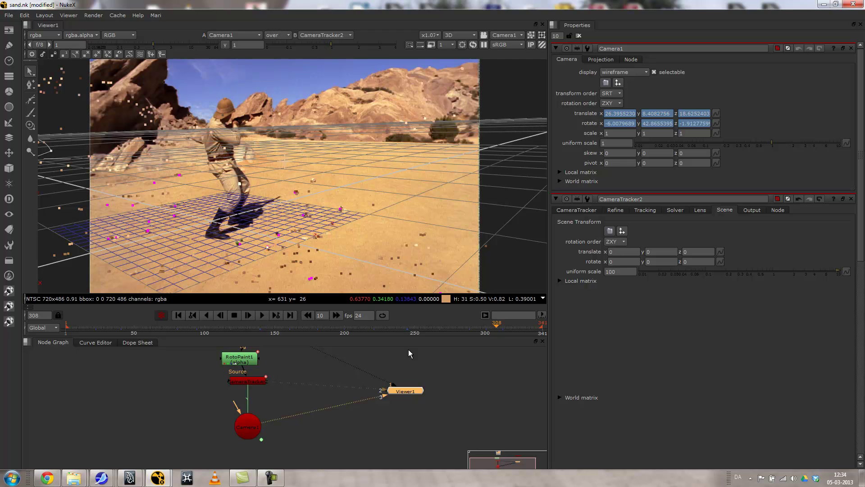
Play the ground grid over the footage from the first frame to frame 74 and scrub on to frame 311.
left_click(178, 315)
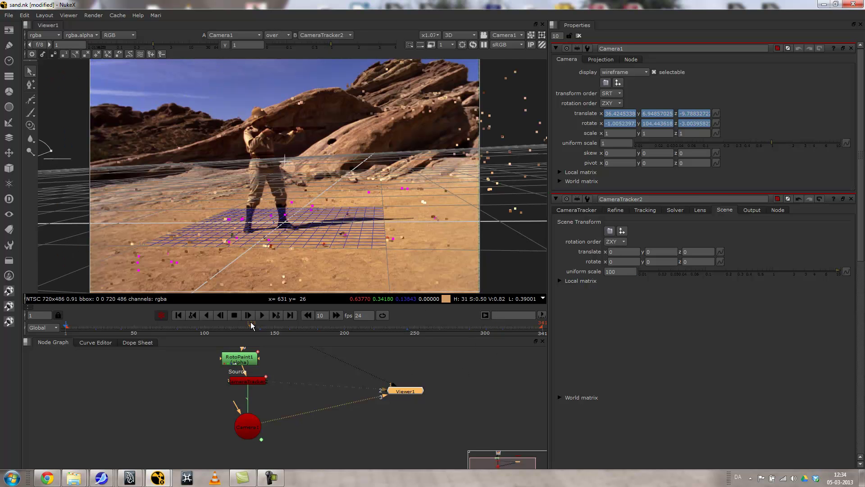
left_click(261, 315)
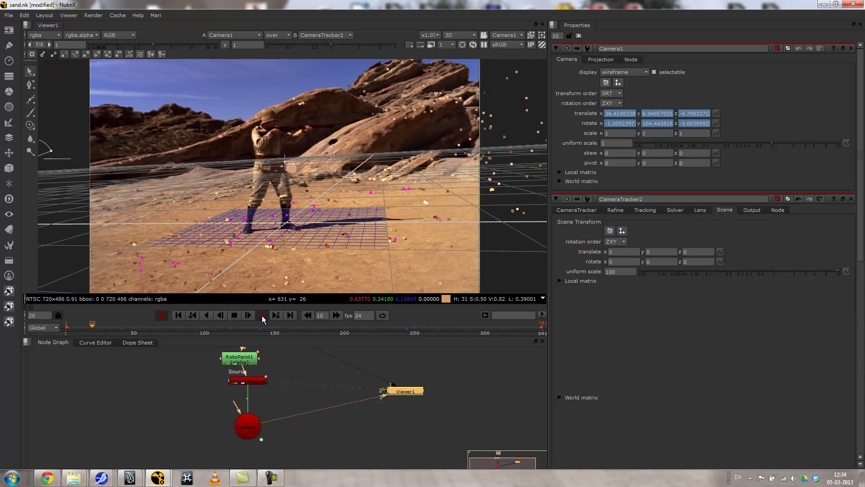
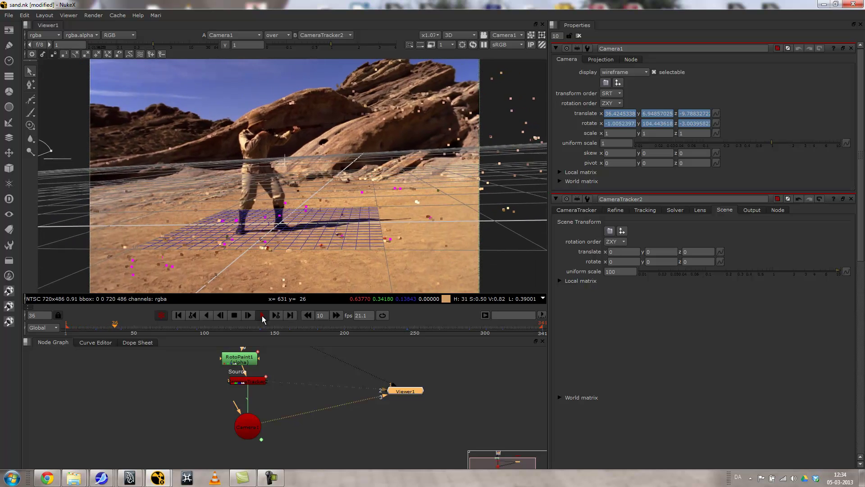
left_click(235, 315)
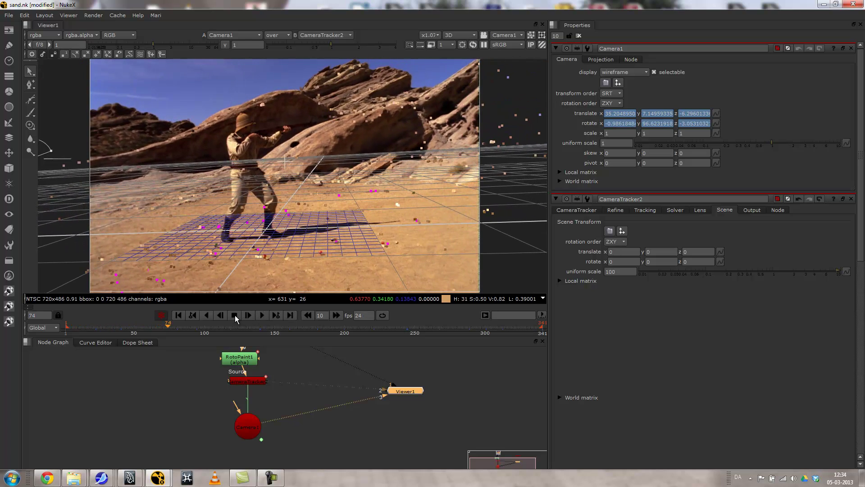
left_click_drag(173, 325, 500, 342)
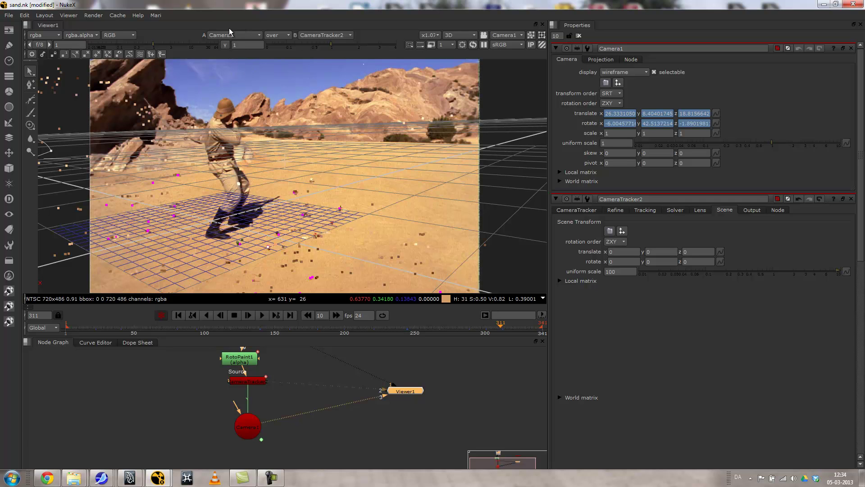
Display the CameraTracker tracks and create an axis at the ground track beside the tip of the man's shadow.
left_click(251, 382)
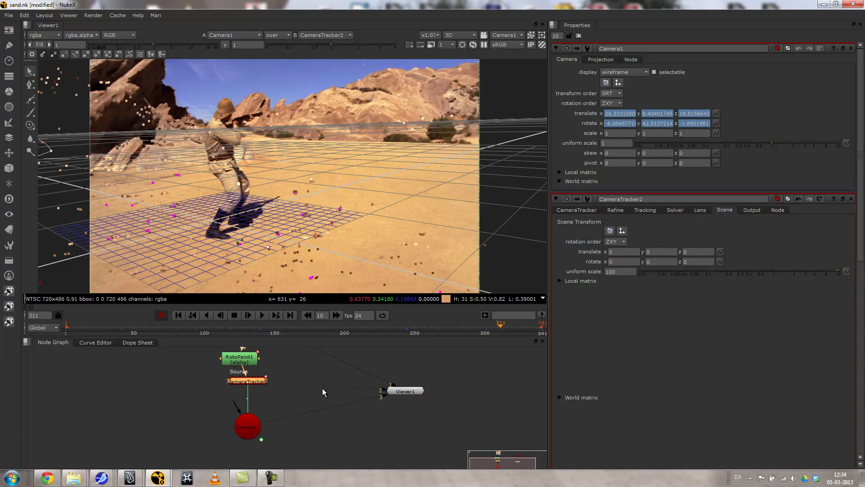
key("1")
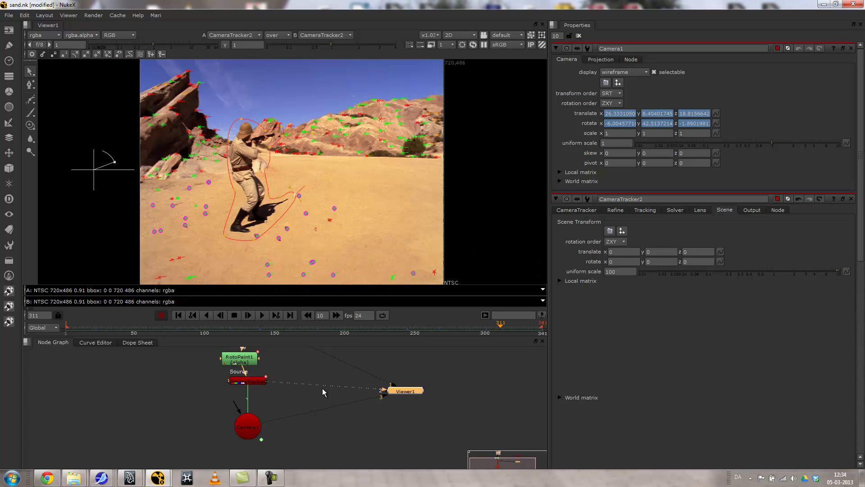
right_click(301, 198)
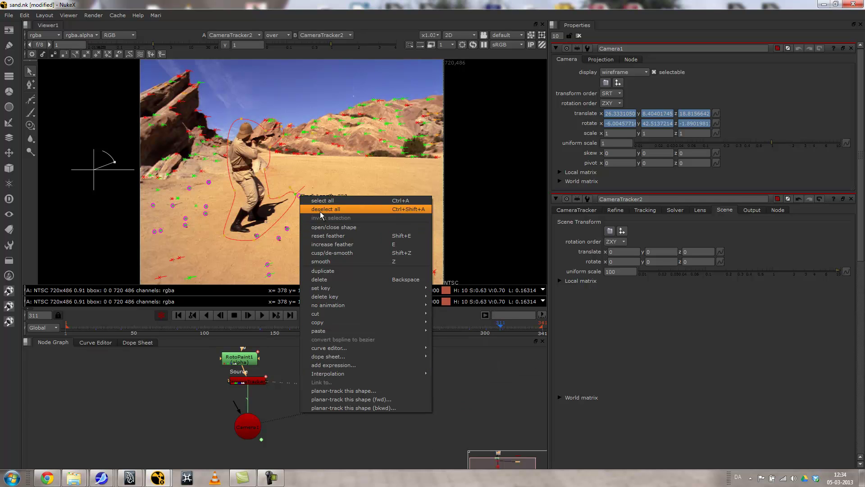
left_click(334, 179)
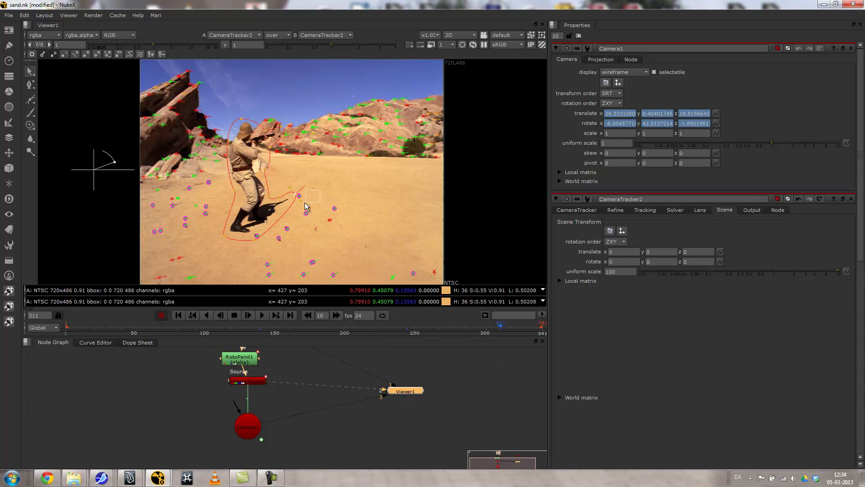
right_click(321, 198)
mouse_move(346, 217)
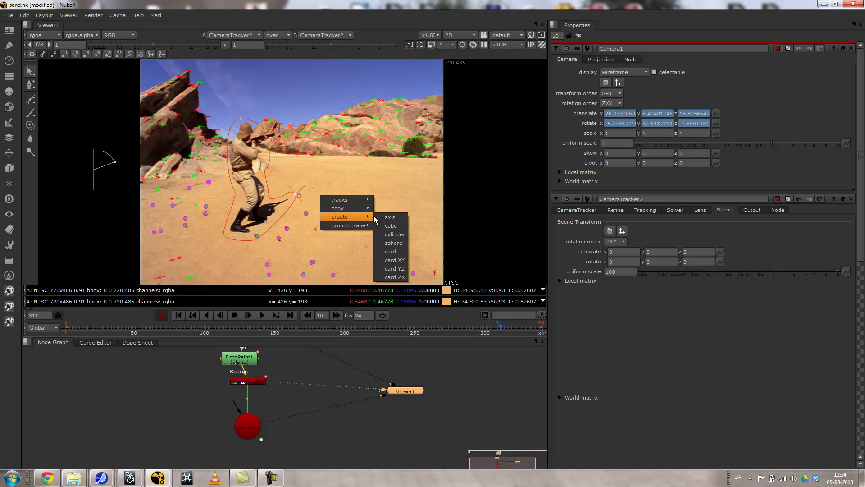
left_click(405, 218)
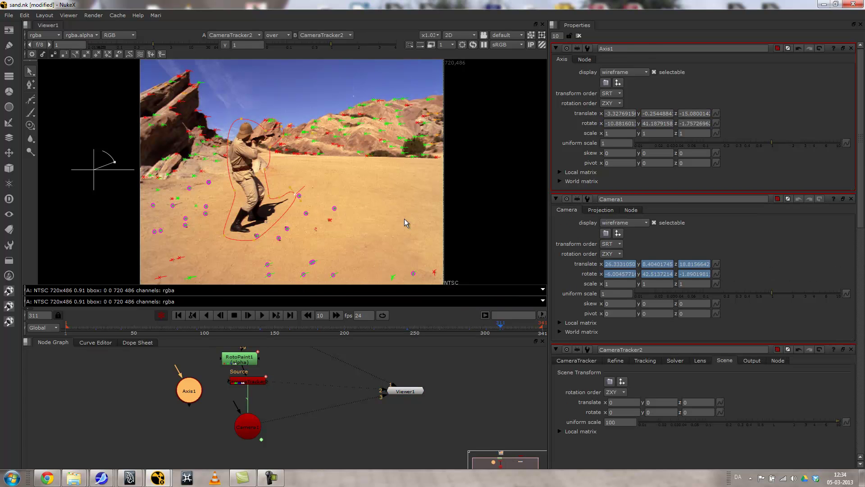
Create the point cloud from CameraTracker2 and spread the new point cloud and scene nodes beside Camera1.
mouse_move(240, 431)
left_mouse_down()
mouse_move(250, 434)
mouse_move(207, 418)
mouse_move(250, 420)
left_mouse_up()
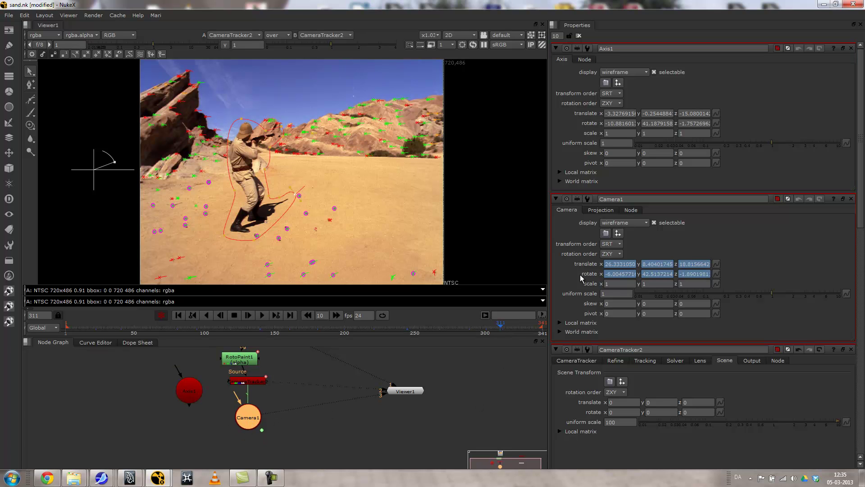
scroll(647, 372, "down", 3)
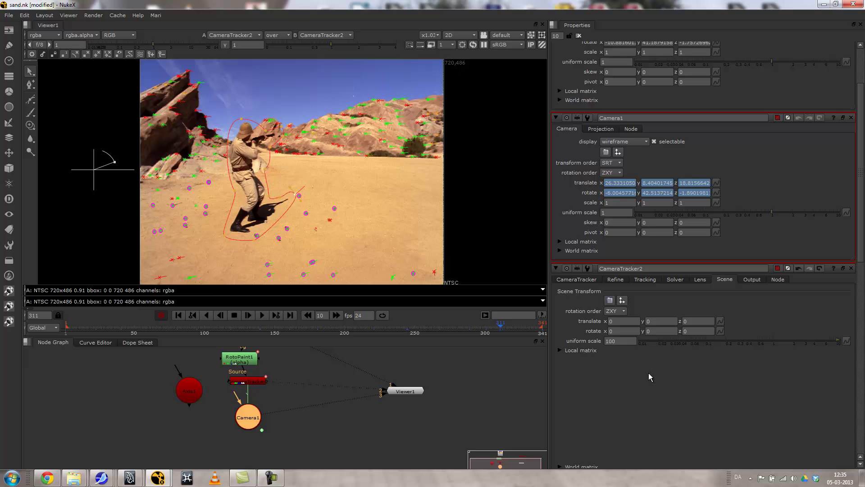
left_click(577, 280)
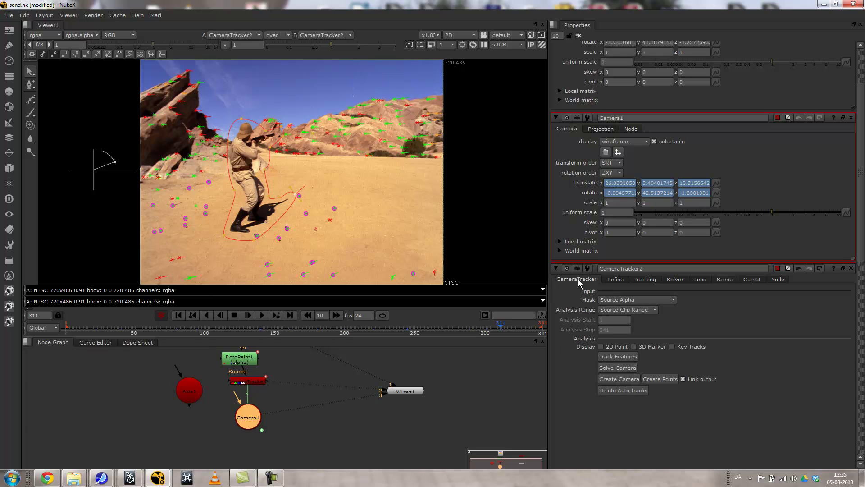
left_click(658, 378)
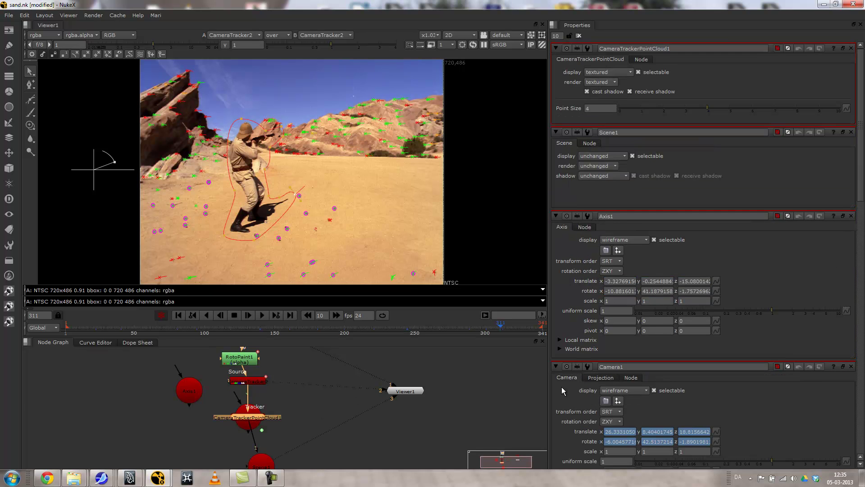
left_click_drag(269, 464, 296, 447)
left_click_drag(249, 422, 287, 447)
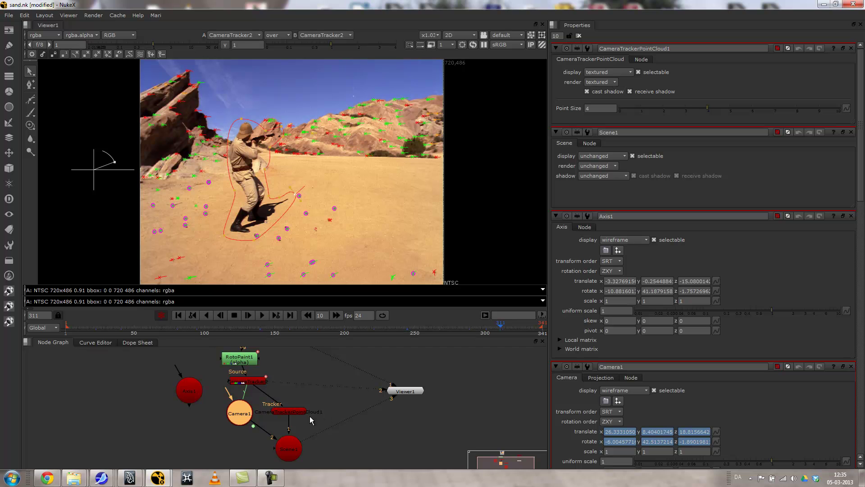
Connect Axis1 to Scene1 and display the scene in the 3D viewer.
middle_click_drag(337, 430, 347, 407)
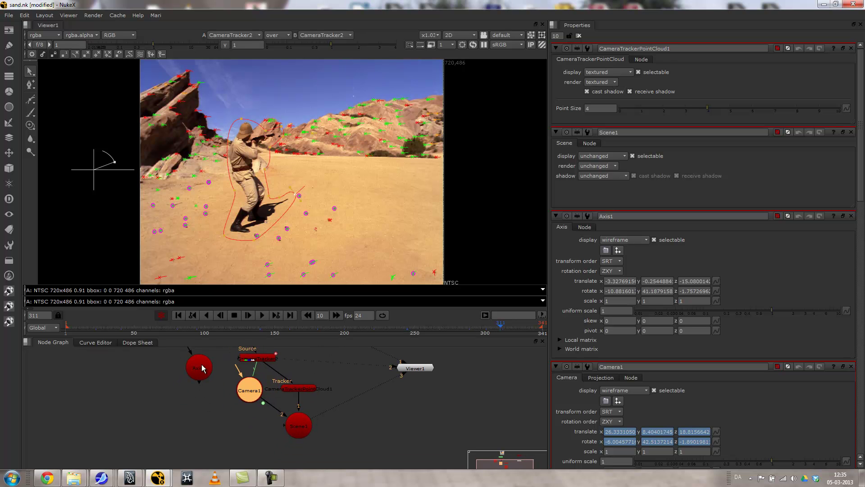
left_click_drag(199, 380, 295, 433)
left_click(299, 424)
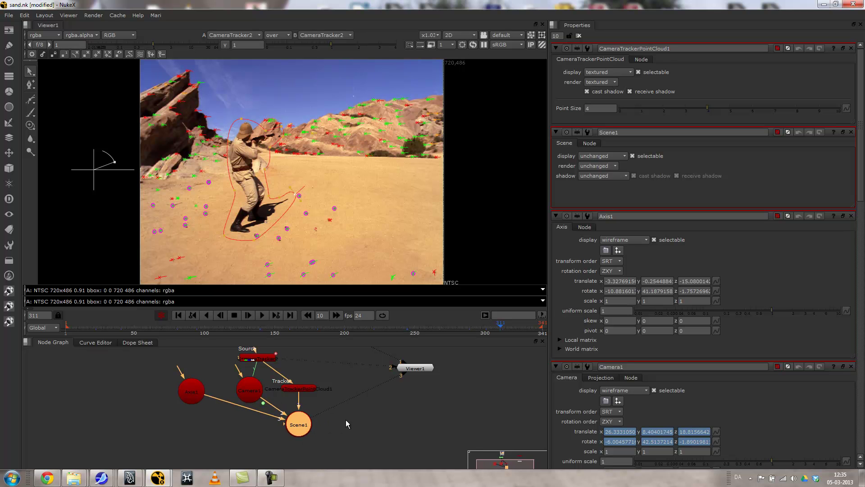
key("3")
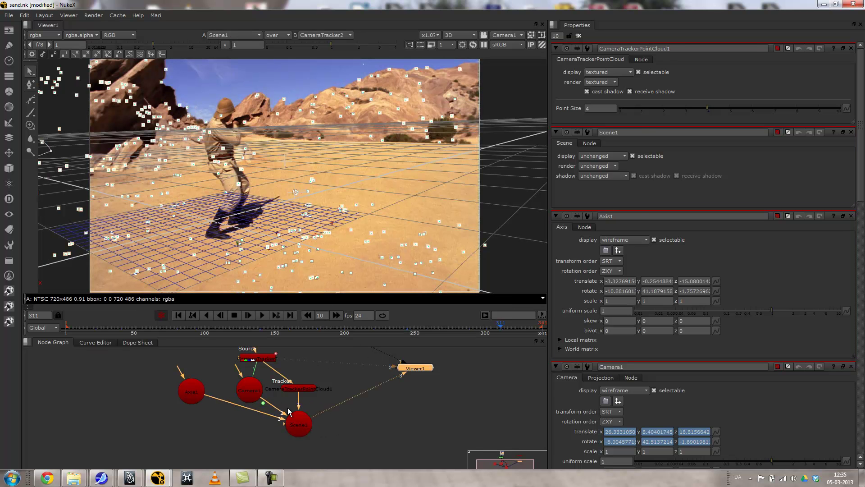
Set Axis1's translate to about -4.33 in x and -58 in z, checking its position at frames 71 and 295.
left_click(191, 388)
double_click(191, 388)
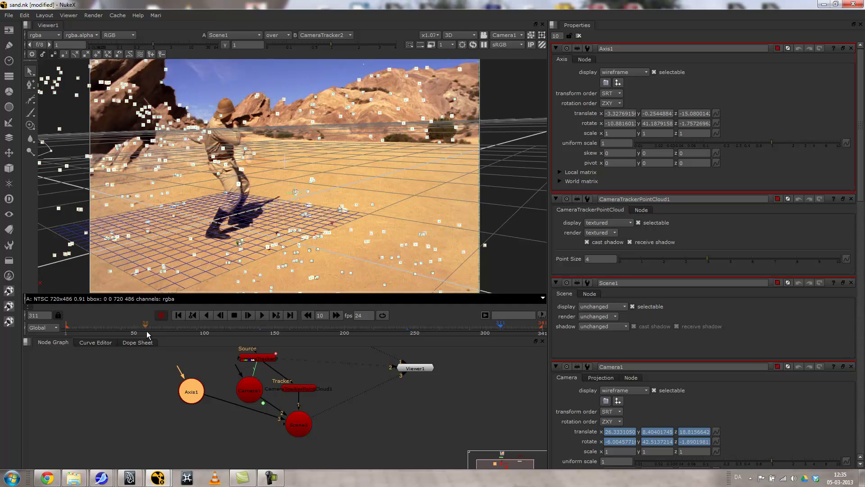
left_click_drag(86, 325, 164, 330)
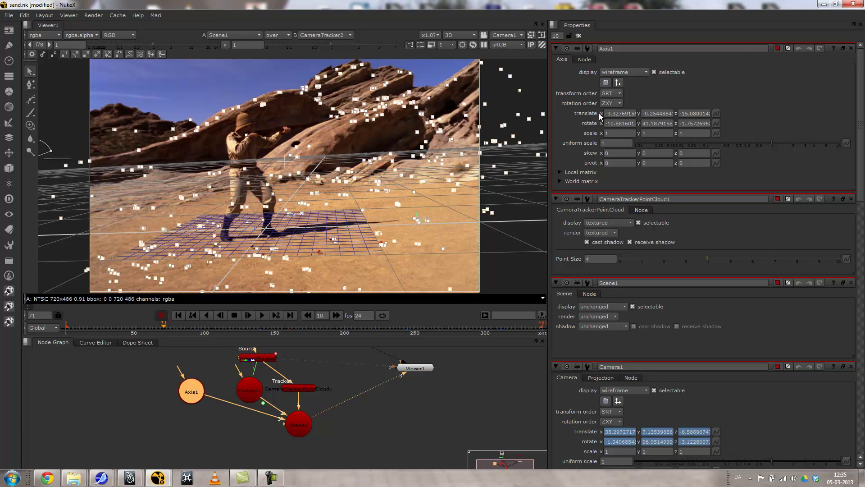
left_click_drag(609, 113, 605, 113)
type("7-5")
left_click(683, 113)
left_click(477, 325)
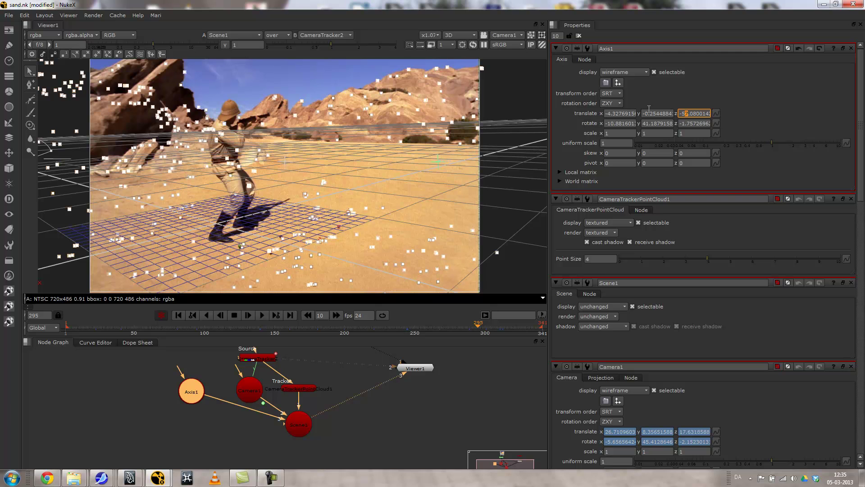
Adjust Axis1's translate x to about -15.8 while scrubbing the end of the shot to frame 329.
left_click(607, 113)
left_click_drag(599, 113, 583, 112, "alt")
key("Left")
key("Left")
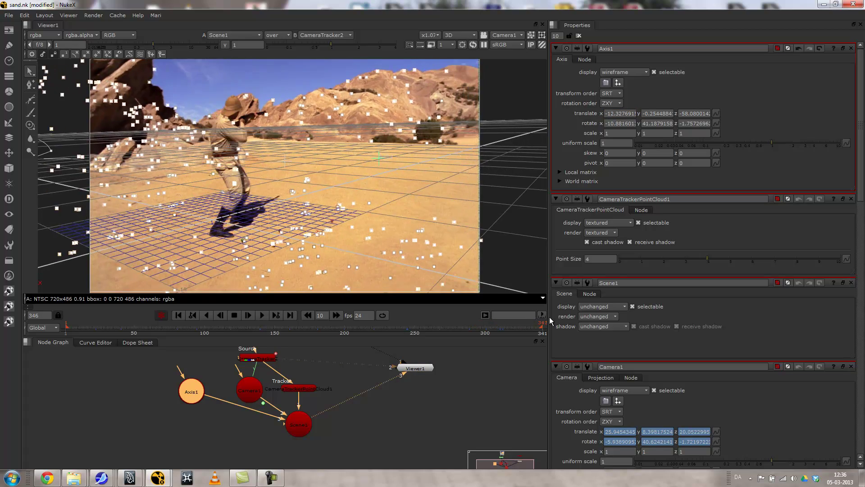
left_click_drag(454, 318, 524, 309)
left_click(613, 113)
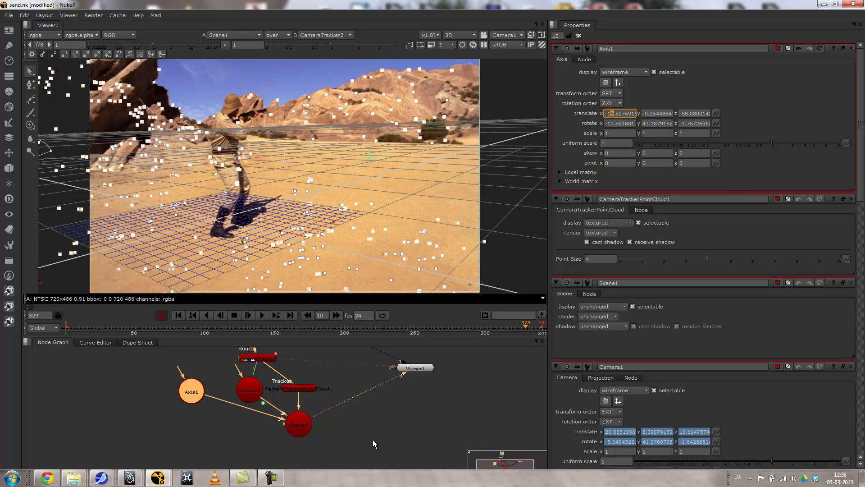
Scrub the shot to frame 284 and rearrange the point cloud and Axis1 nodes around Scene1.
left_click_drag(100, 327, 464, 336)
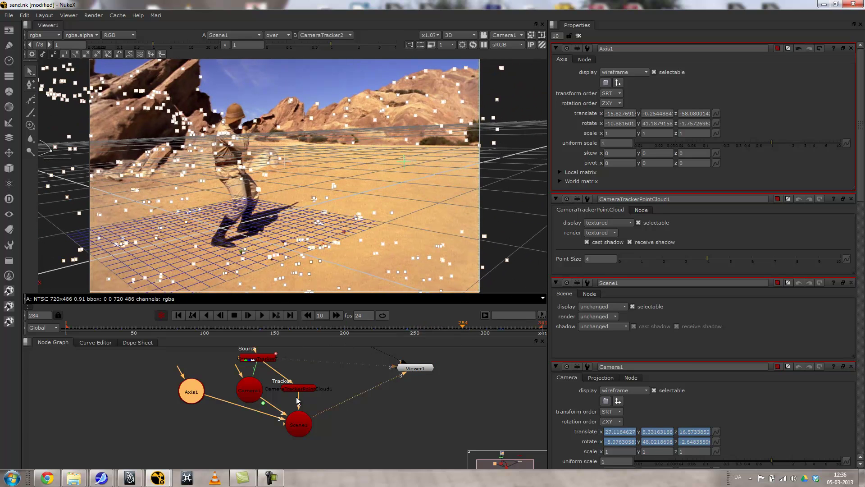
left_click_drag(297, 392, 300, 389)
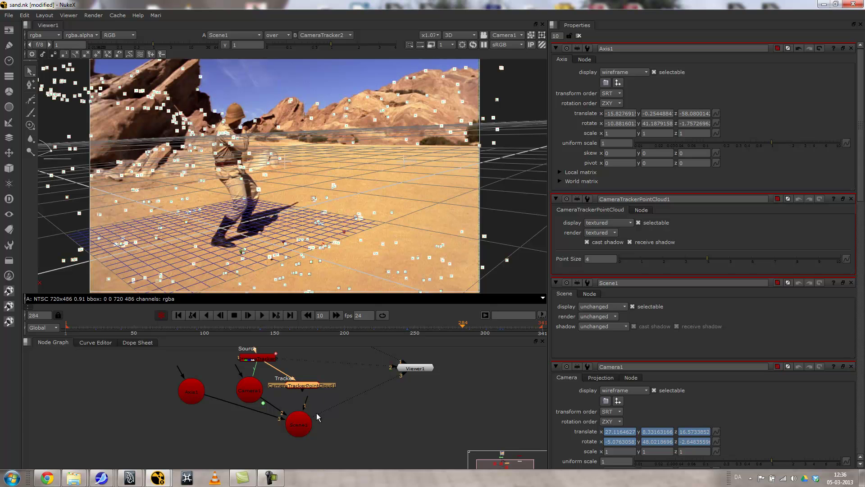
left_click(305, 430)
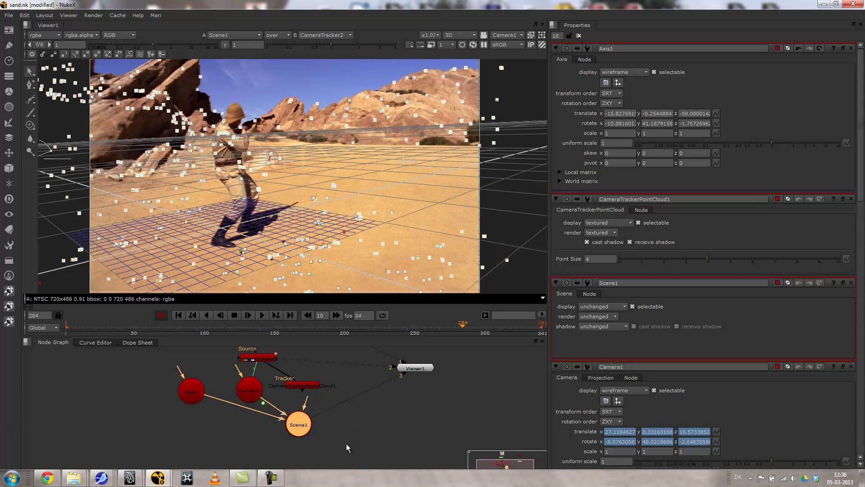
left_click_drag(197, 397, 243, 396)
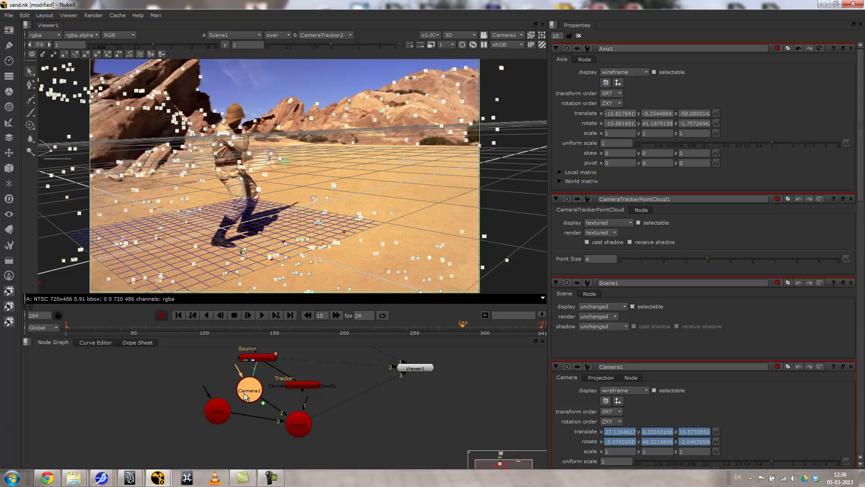
Add a WriteGeo node to the output of Scene1 and place it beside the scene node.
left_click(293, 429)
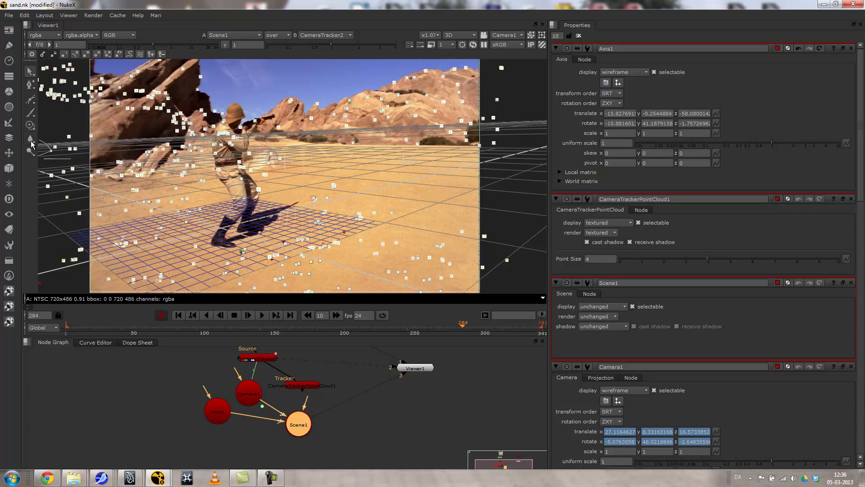
left_click(9, 168)
mouse_move(47, 181)
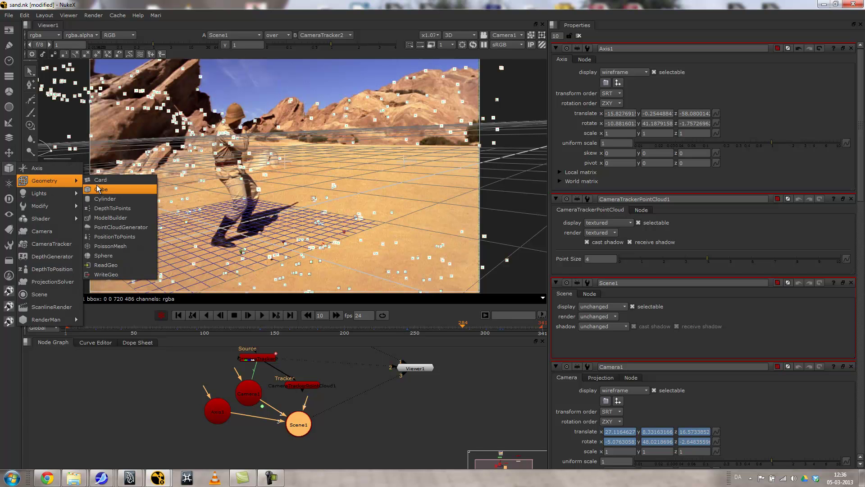
left_click(100, 273)
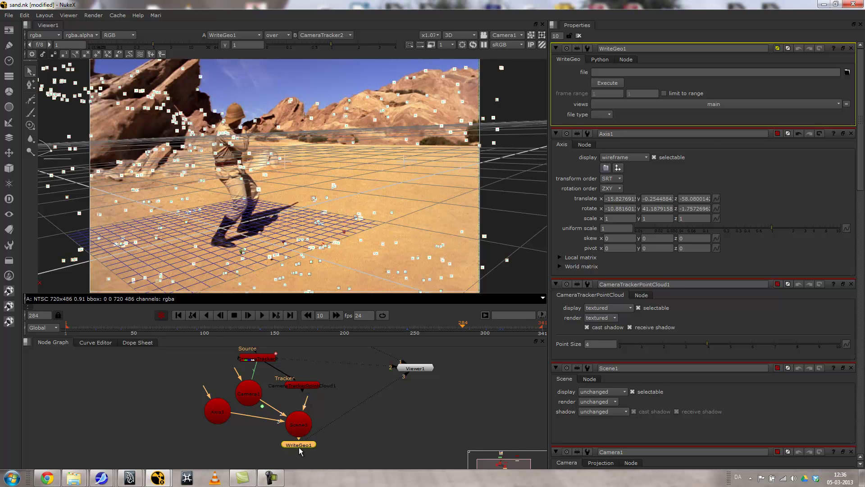
left_click_drag(300, 451, 370, 430)
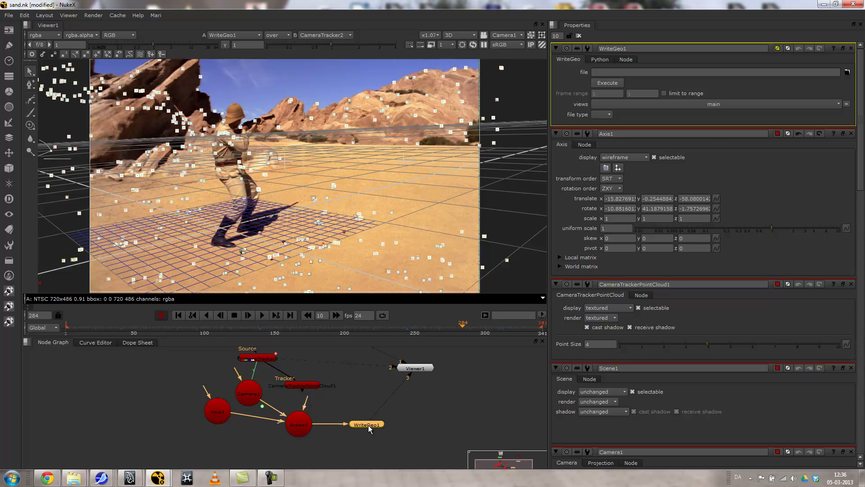
Set WriteGeo1's output file to tracked_w_mask in the sand folder on the Desktop.
left_click(847, 73)
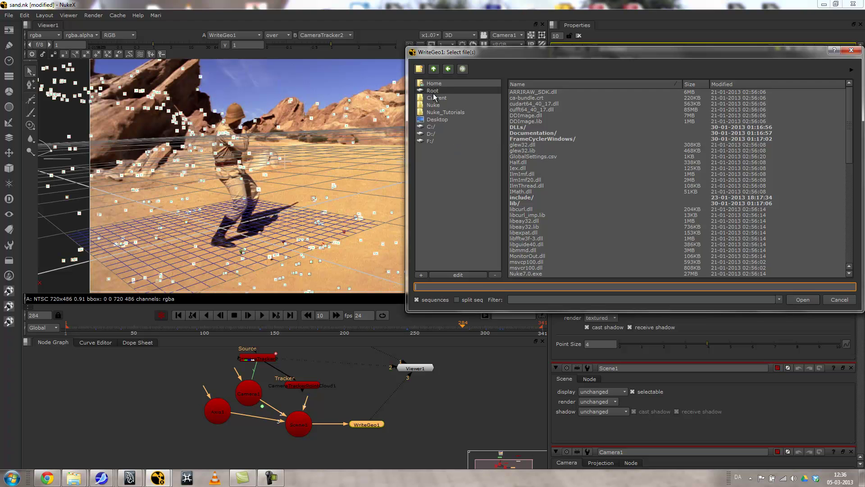
left_click(438, 119)
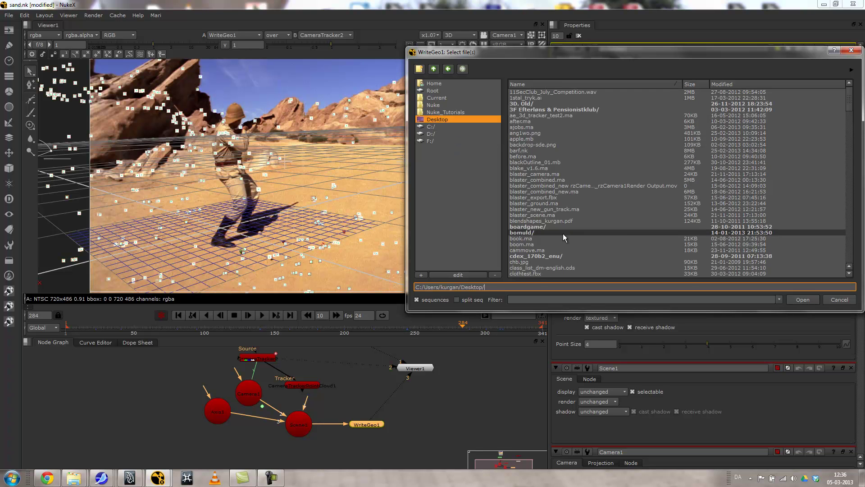
scroll(585, 189, "down", 20)
scroll(568, 229, "down", 15)
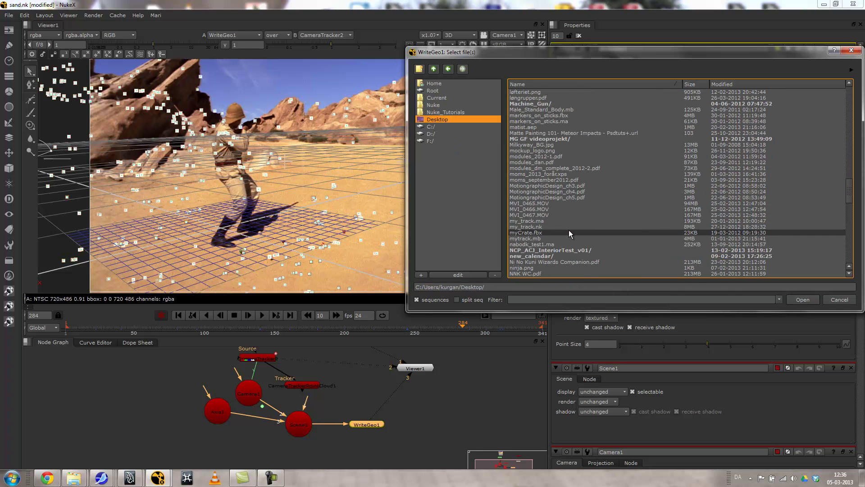
double_click(526, 221)
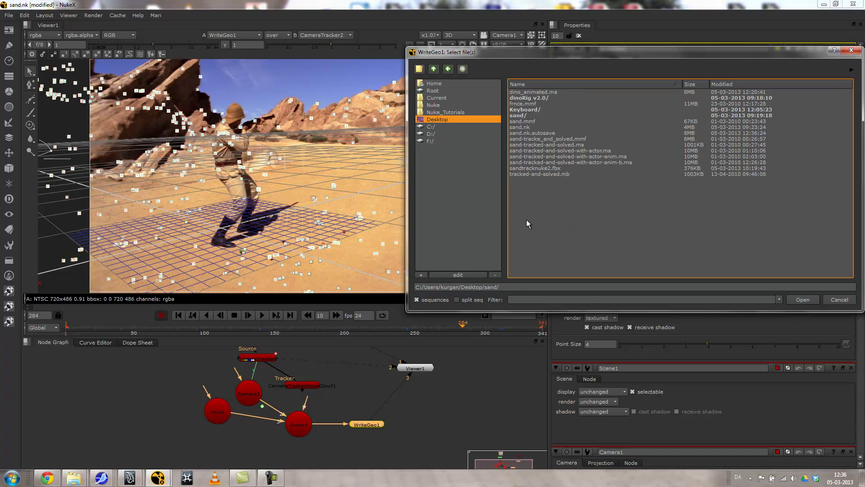
left_click(514, 287)
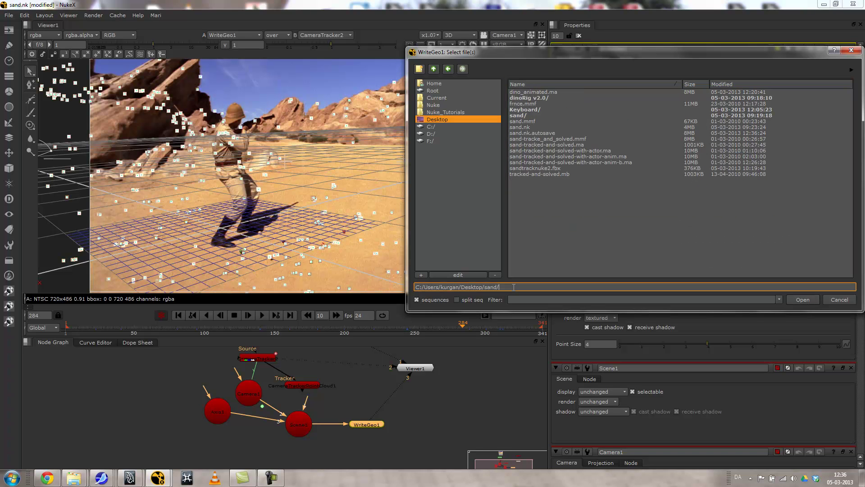
type("trac")
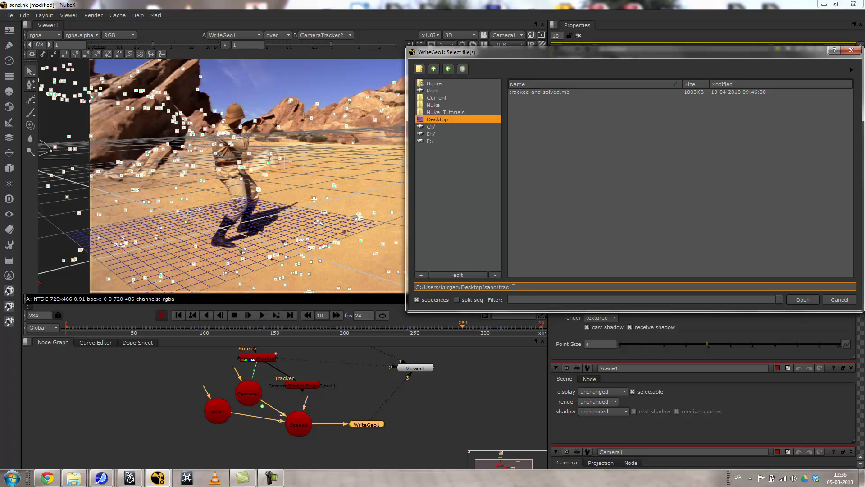
type("ked_w_mask")
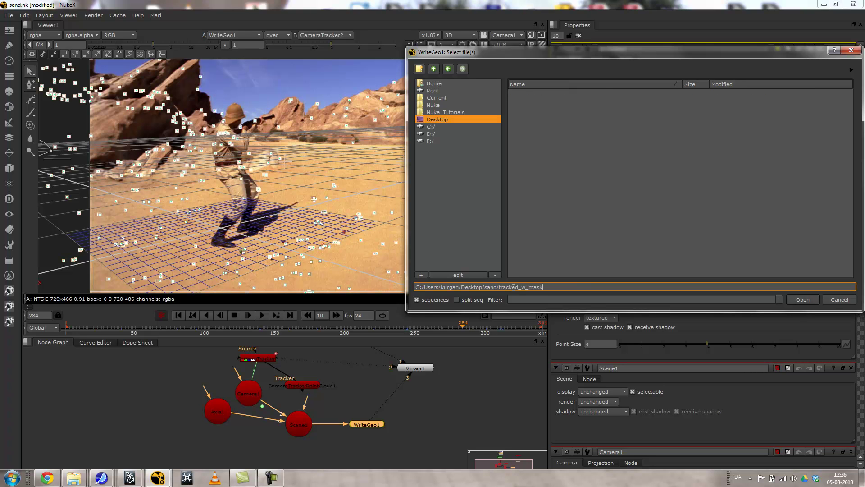
left_click(789, 300)
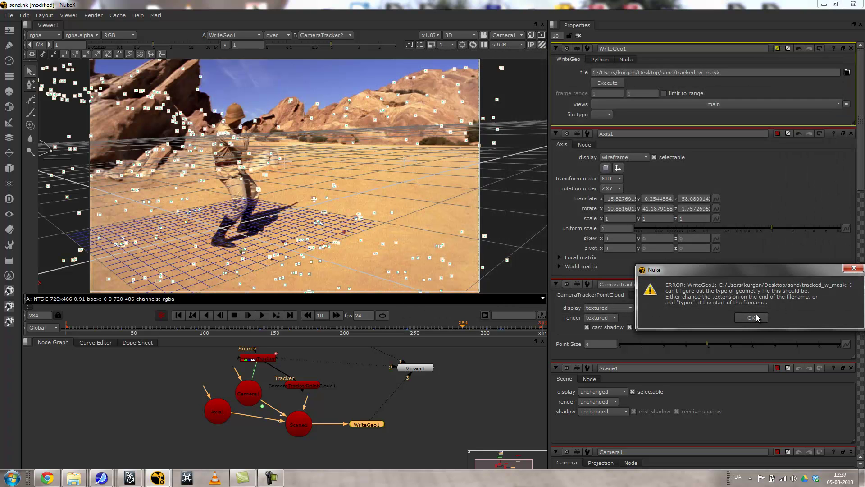
Change WriteGeo1's output file name to tracked_w_mask.fbx and export the scene for frames 1-341.
left_click(751, 318)
left_click(734, 73)
type(".fb")
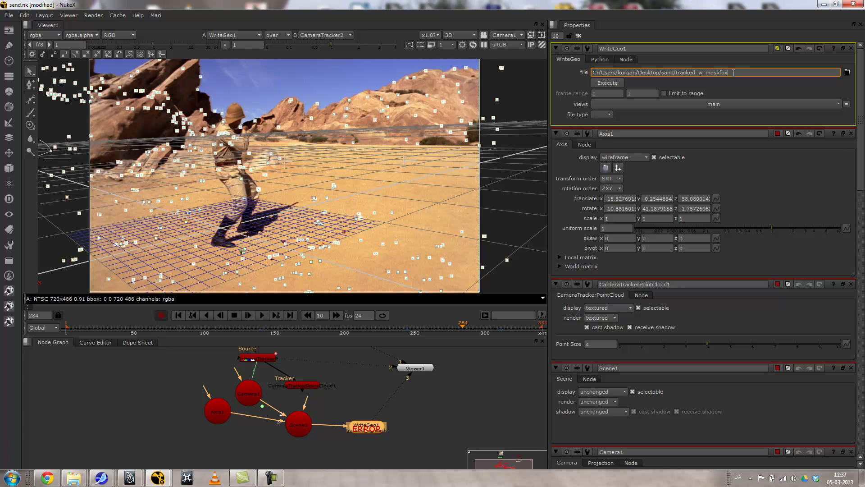
key("BackSpace")
key("BackSpace")
type("fbb")
type("x")
key("BackSpace")
key("BackSpace")
key("Return")
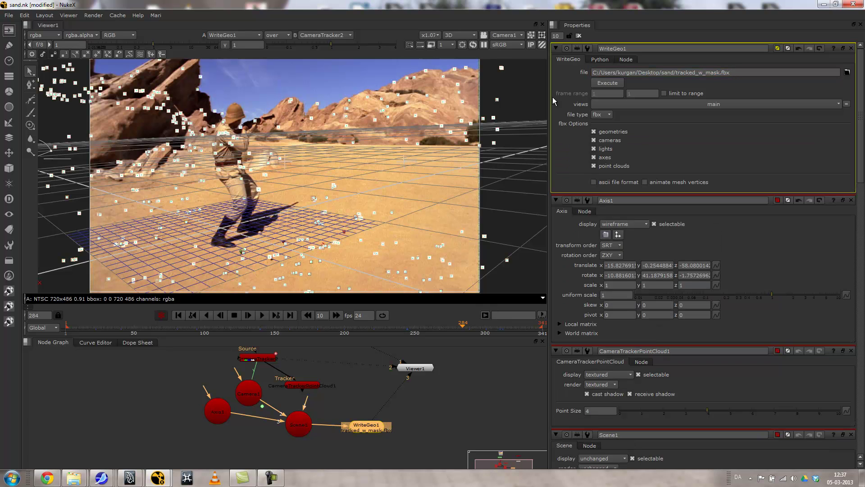
left_click(608, 83)
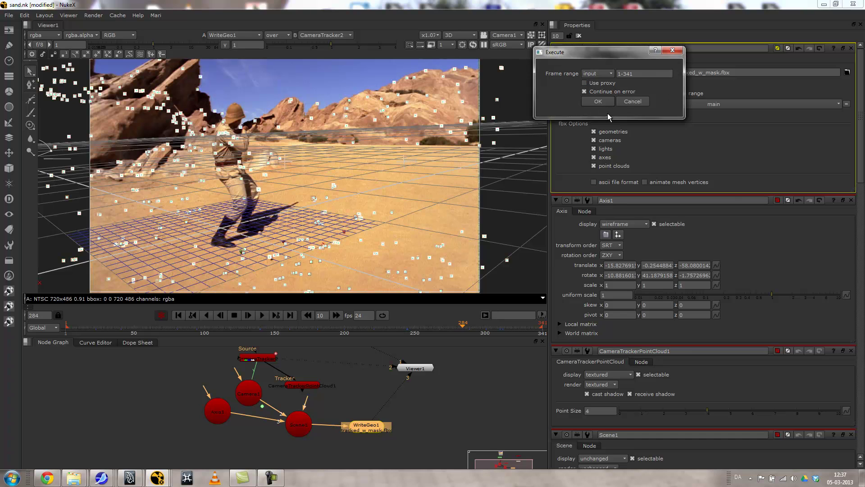
left_click(601, 102)
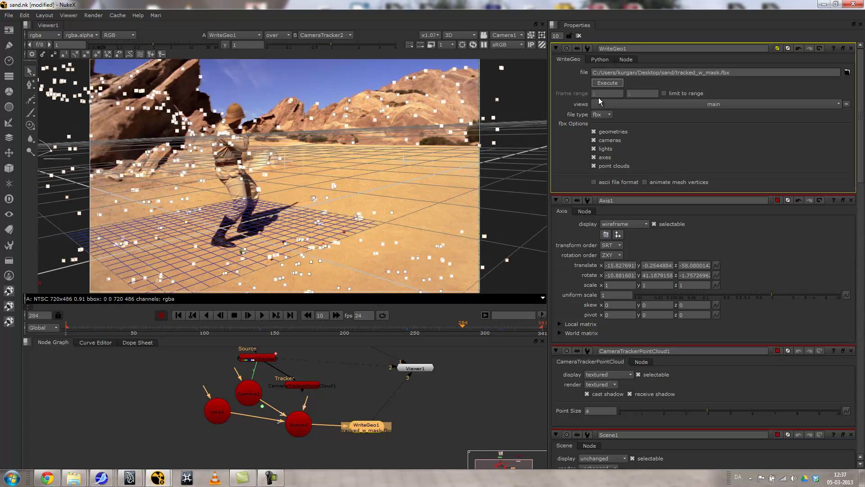
Switch to Maya and import tracked_w_mask.fbx into the dinosaur scene.
left_click(161, 439)
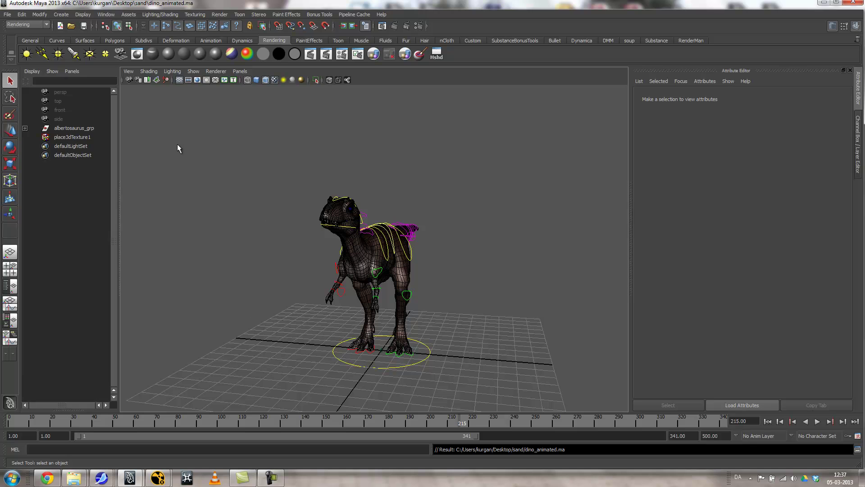
left_click(7, 14)
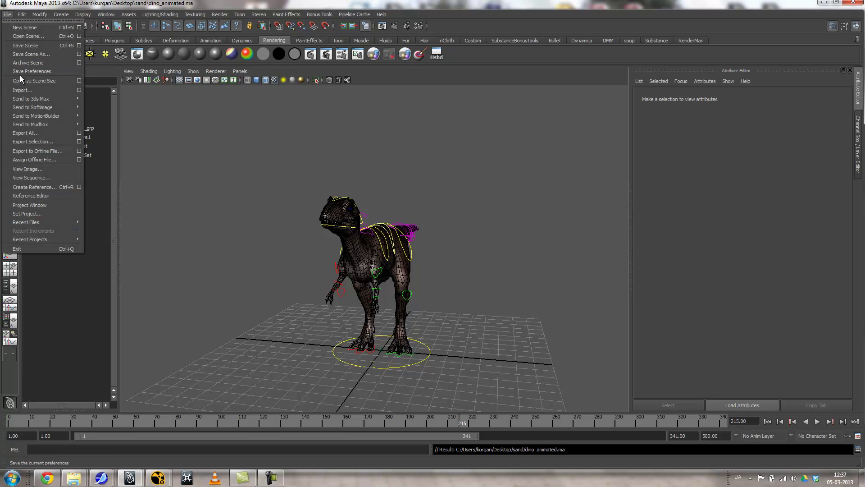
left_click(23, 91)
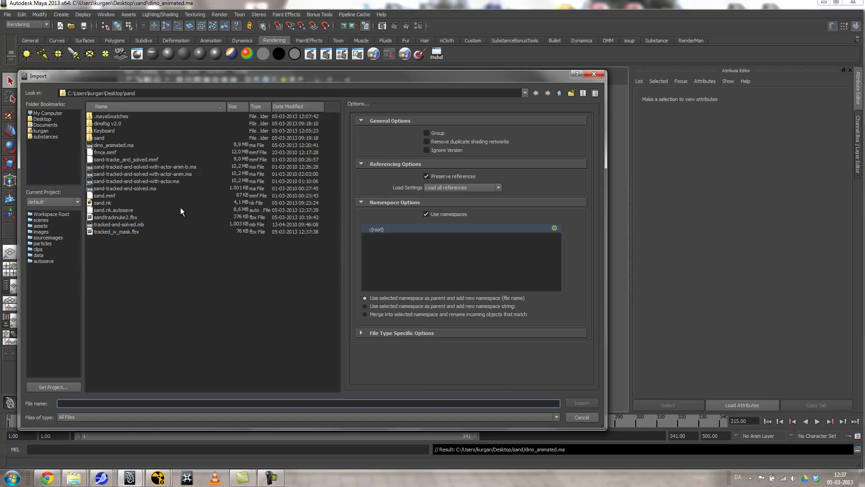
left_click(122, 231)
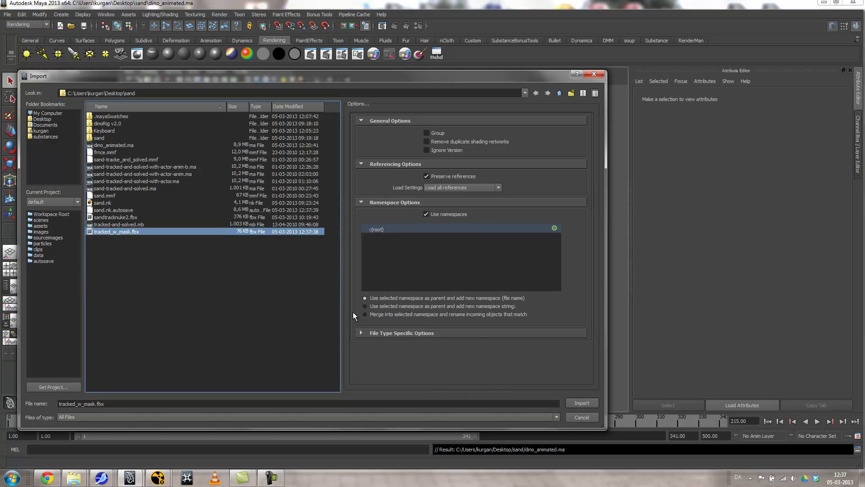
left_click(589, 404)
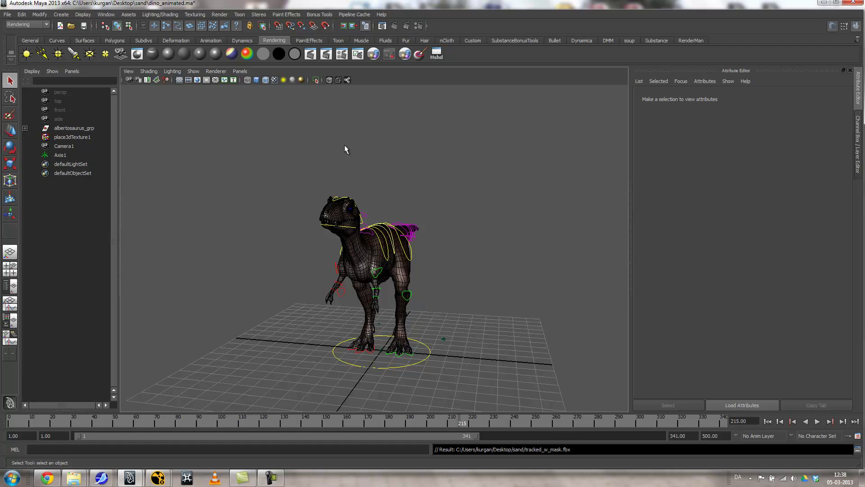
Look through the imported Camera1 in the viewport and go to frame 1.
left_click(239, 71)
mouse_move(270, 80)
left_click(317, 80)
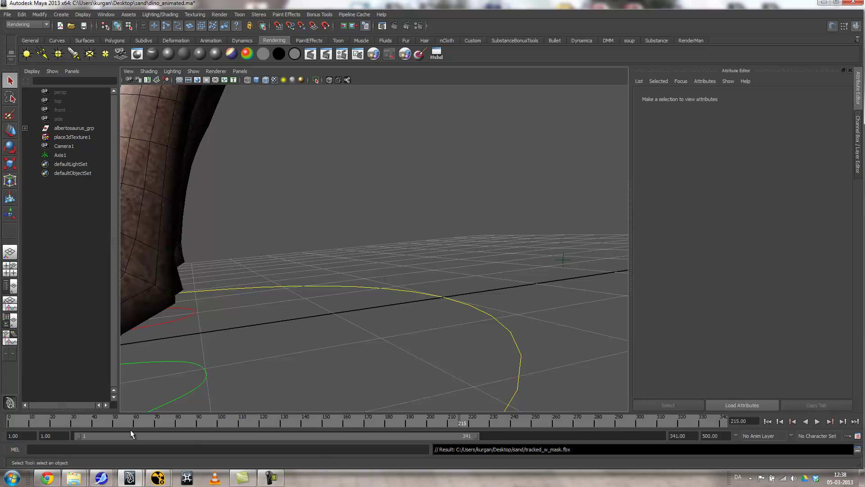
mouse_move(32, 418)
left_mouse_down()
mouse_move(628, 437)
mouse_move(729, 430)
mouse_move(338, 415)
mouse_move(72, 420)
mouse_move(613, 412)
mouse_move(128, 374)
mouse_move(525, 391)
mouse_move(709, 388)
mouse_move(104, 370)
mouse_move(8, 390)
left_mouse_up()
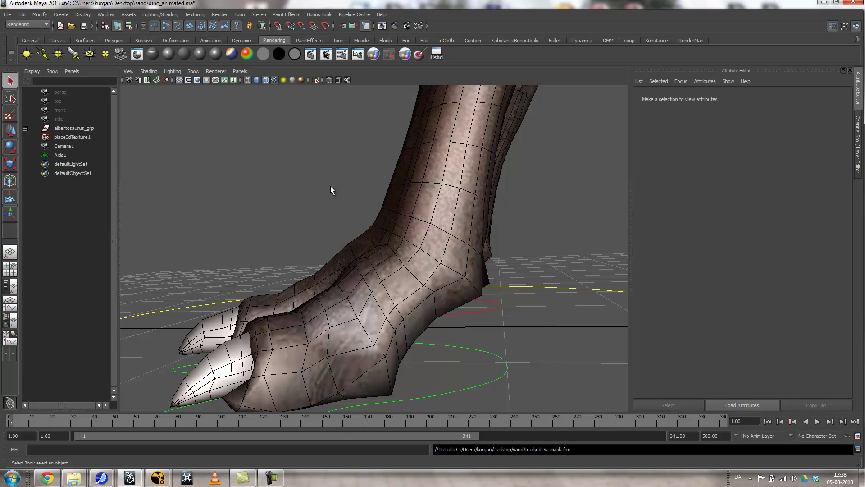
Group the imported Camera1 and Axis1 together.
left_click(63, 146)
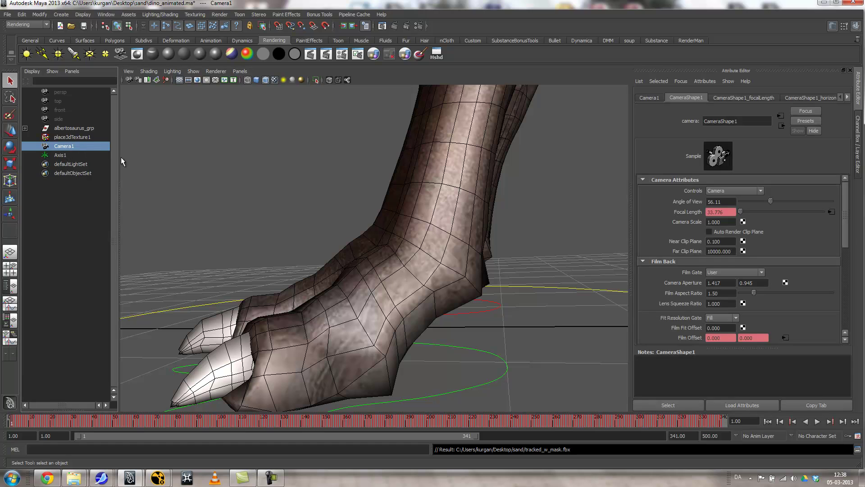
left_click(62, 155, "ctrl")
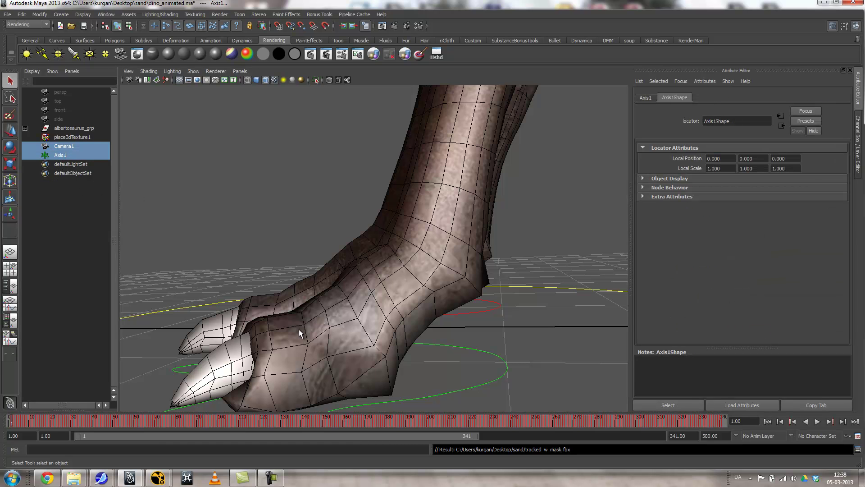
key("ctrl+g")
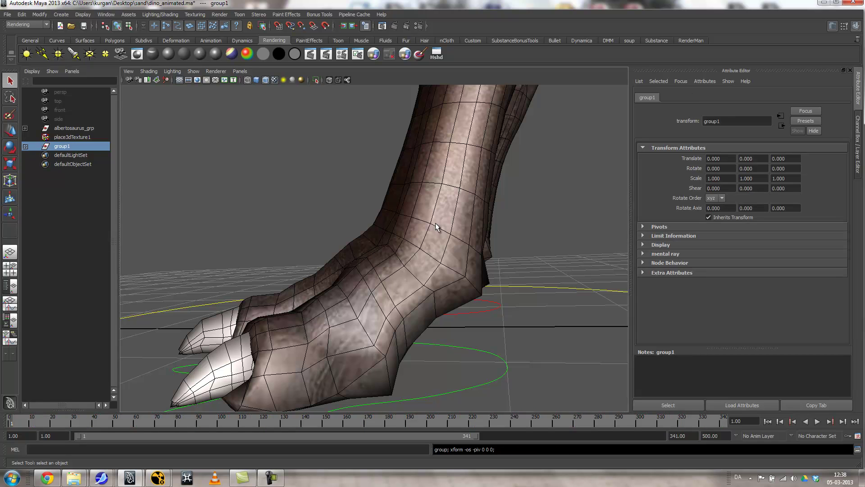
Set the camera group's scale to 10 in x, y and z, and play the shot, stopping at frame 98.
left_click(718, 179)
type("10")
key("Tab")
type("10")
key("Tab")
type("10")
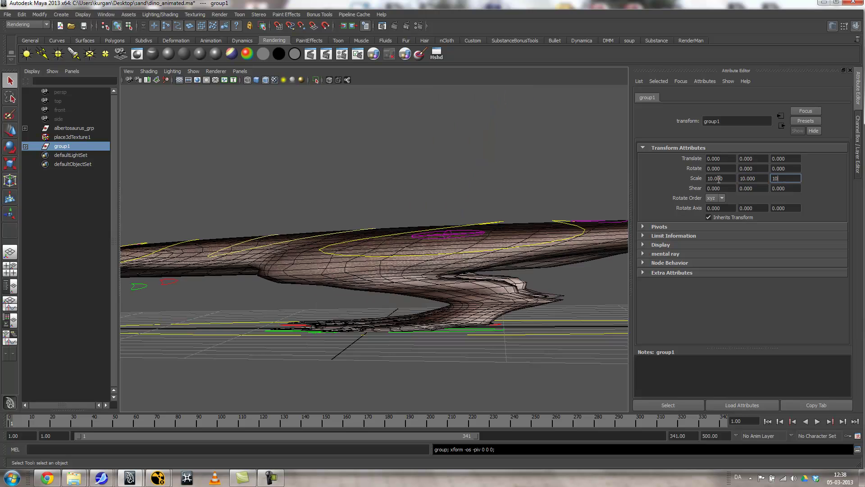
key("Tab")
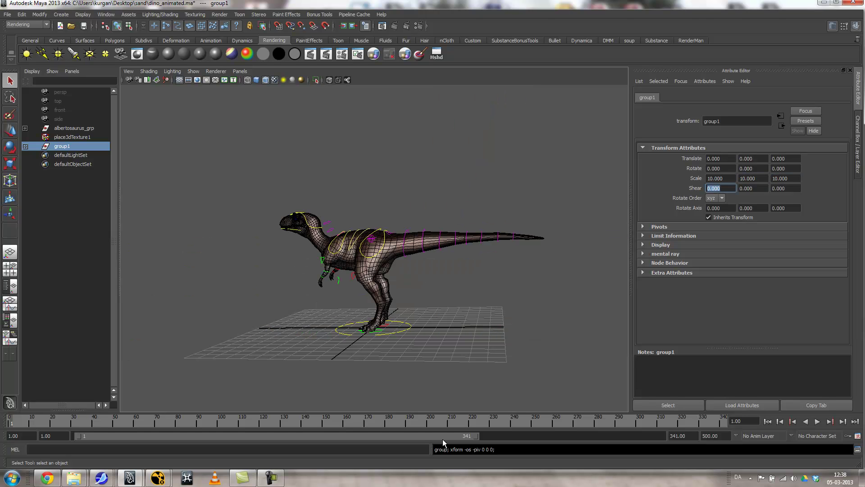
key("alt+v")
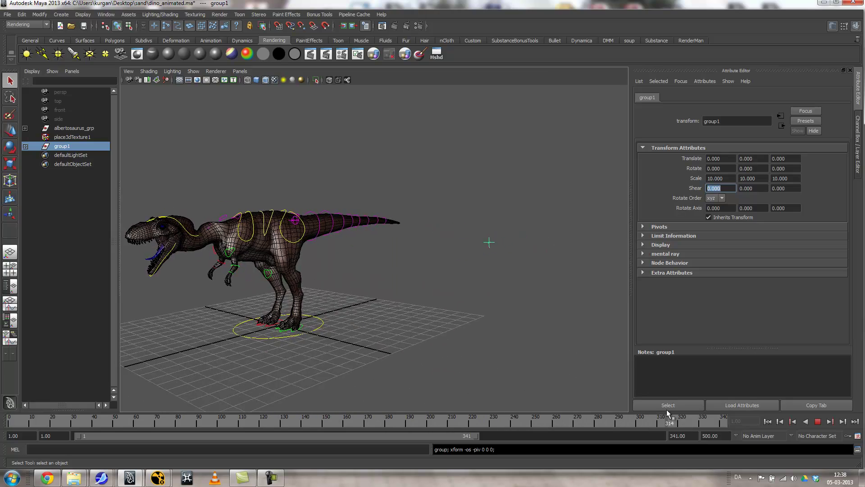
key("alt+v")
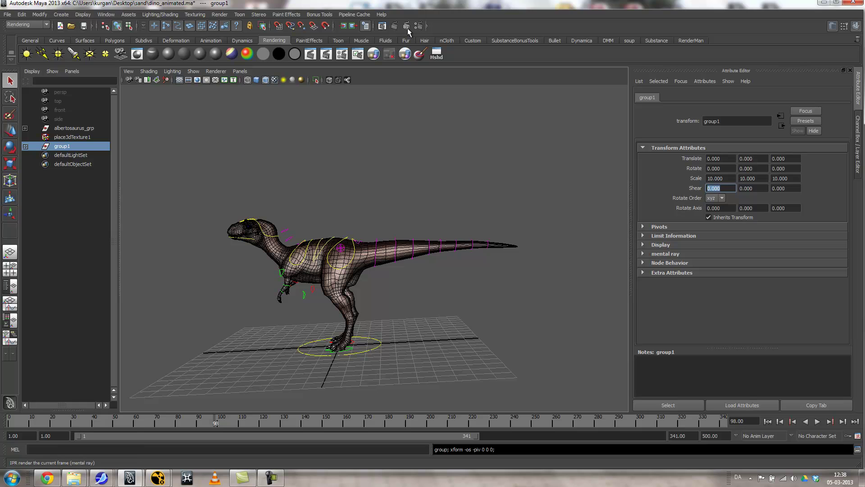
Import sand0001.iff from the nested sand footage folder as an image plane for the tracked camera.
left_click(128, 71)
mouse_move(149, 192)
left_click(228, 197)
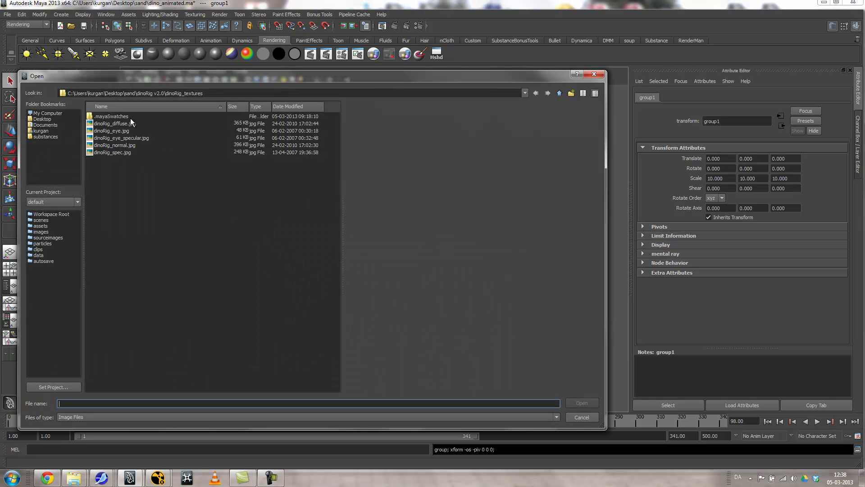
left_click(556, 96)
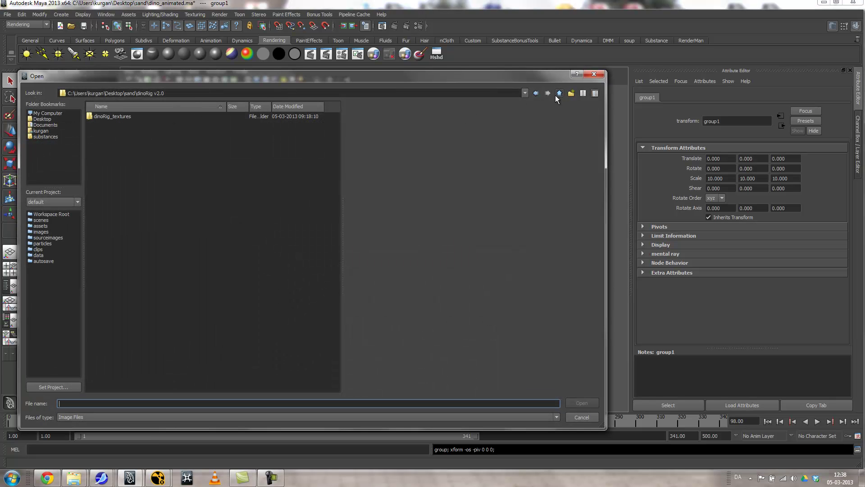
left_click(556, 96)
double_click(100, 138)
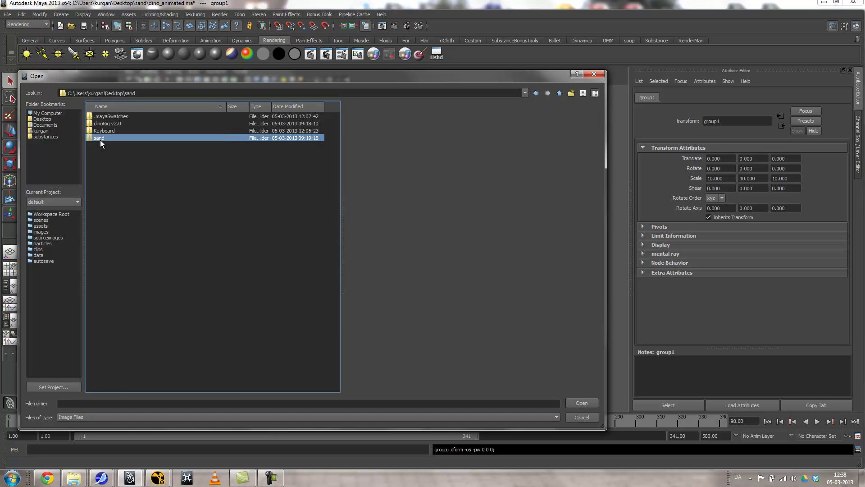
left_click(104, 123)
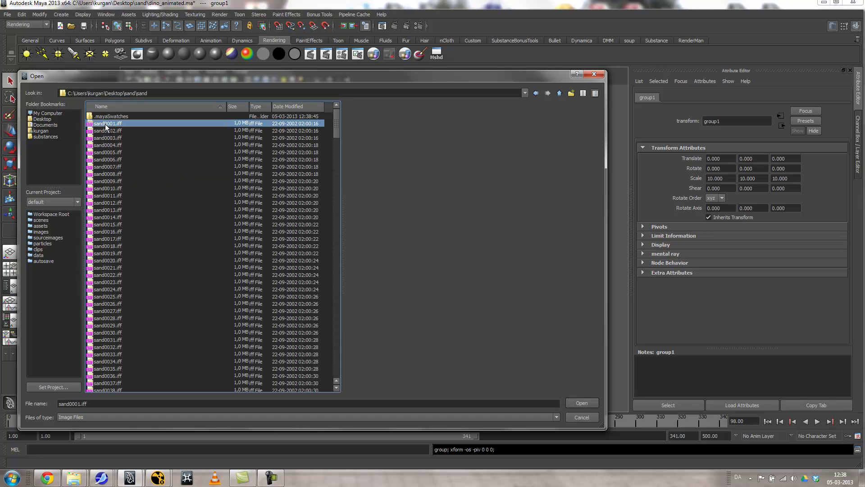
left_click(580, 403)
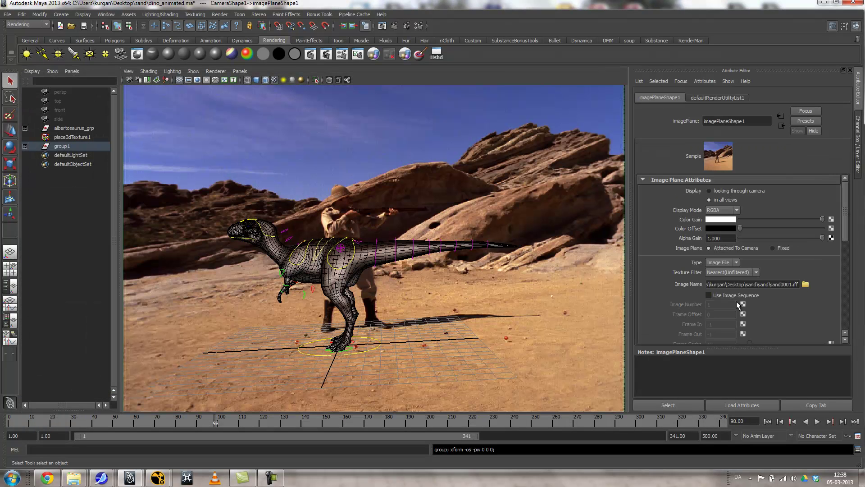
Enable the image sequence on the camera's image plane, play the animation, and scrub the timeline to frame 51.
left_click(713, 295)
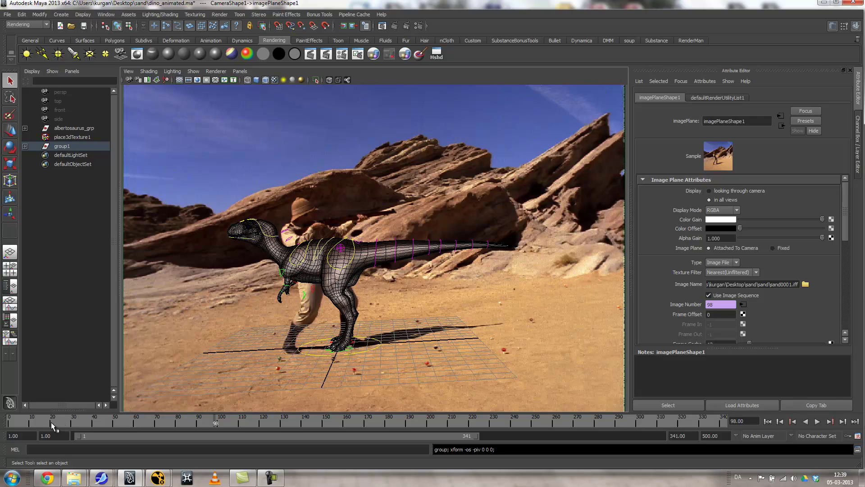
key("alt+v")
mouse_move(559, 423)
left_mouse_down()
mouse_move(157, 431)
mouse_move(377, 440)
mouse_move(116, 428)
left_mouse_up()
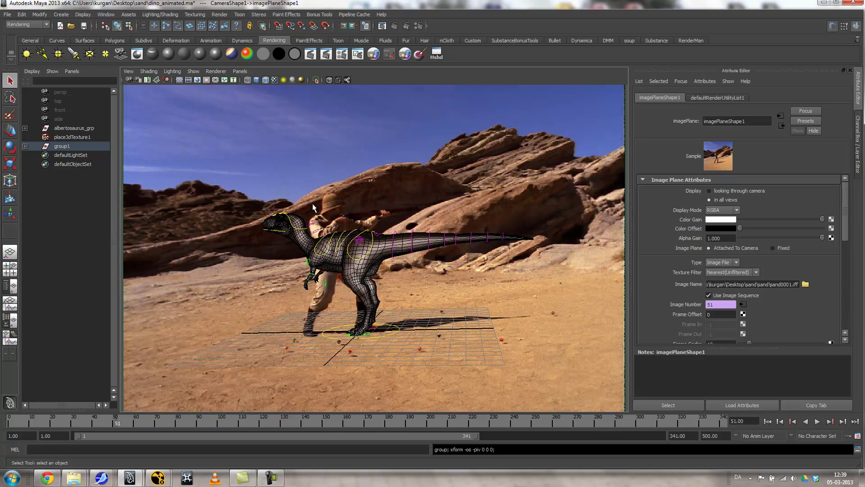
Set the shot camera's overscan to 1.5 and turn on its resolution gate display.
left_click(129, 80)
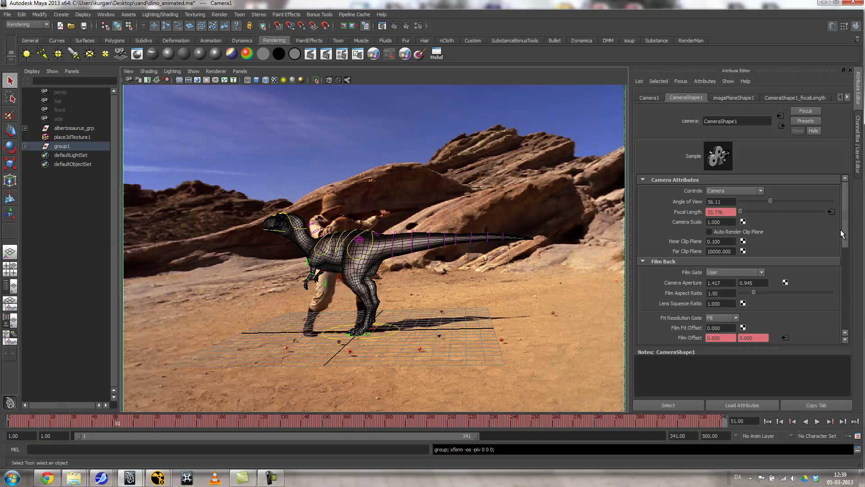
scroll(842, 232, "down", 5)
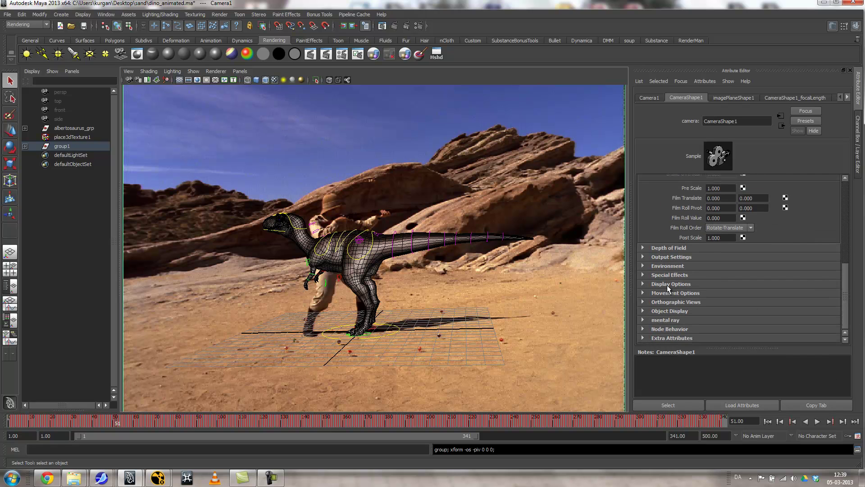
left_click(667, 285)
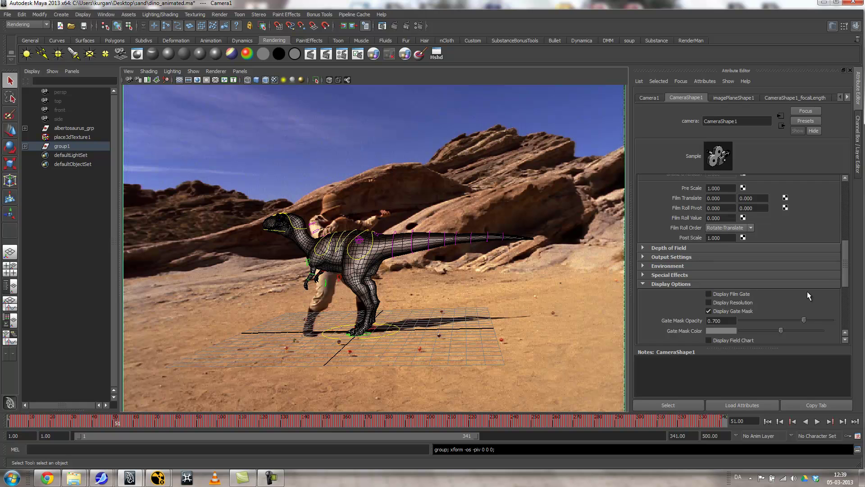
scroll(841, 264, "down", 4)
double_click(720, 288)
type("1.5")
key("Return")
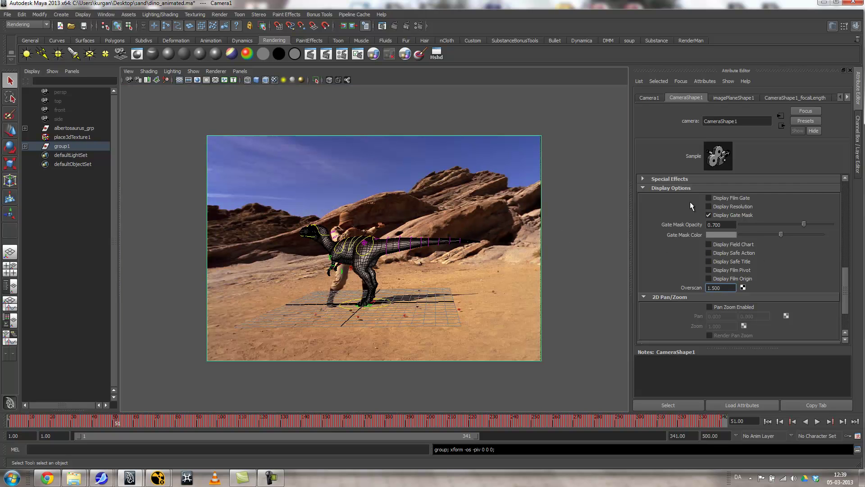
left_click(723, 209)
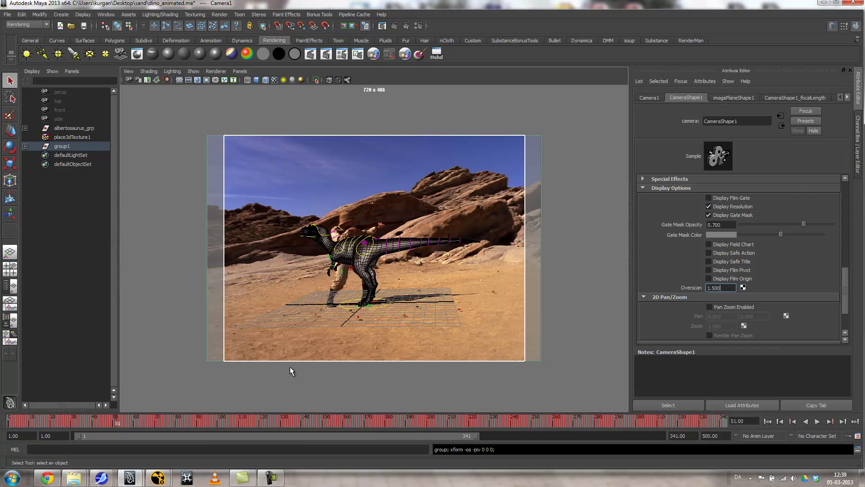
Open the render settings and choose the CCIR 601/Quantel NTSC image size preset.
left_click(419, 26)
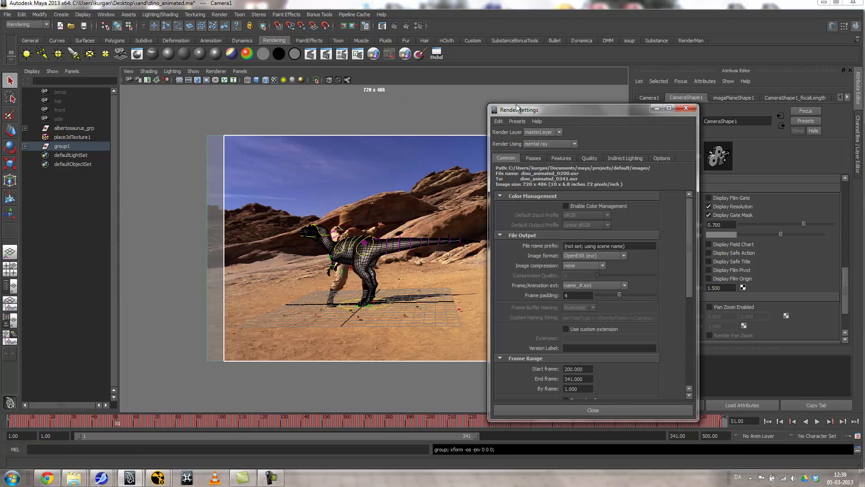
left_click_drag(551, 112, 494, 63)
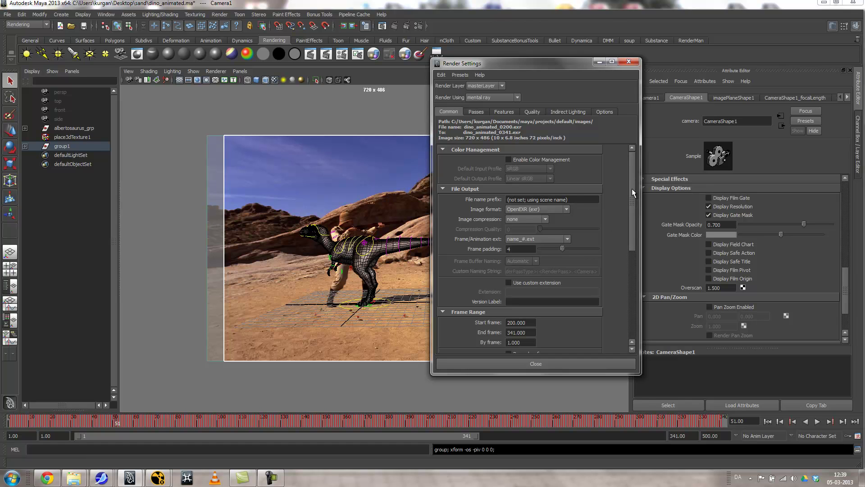
left_click_drag(631, 188, 638, 279)
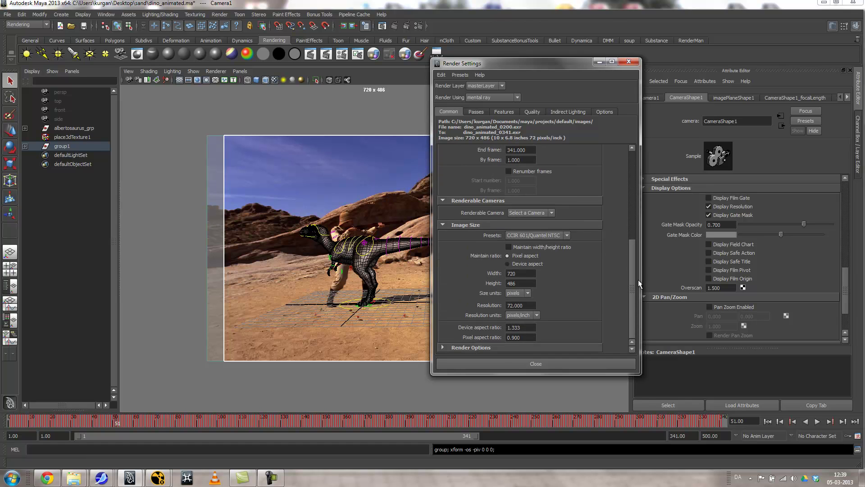
left_click(525, 236)
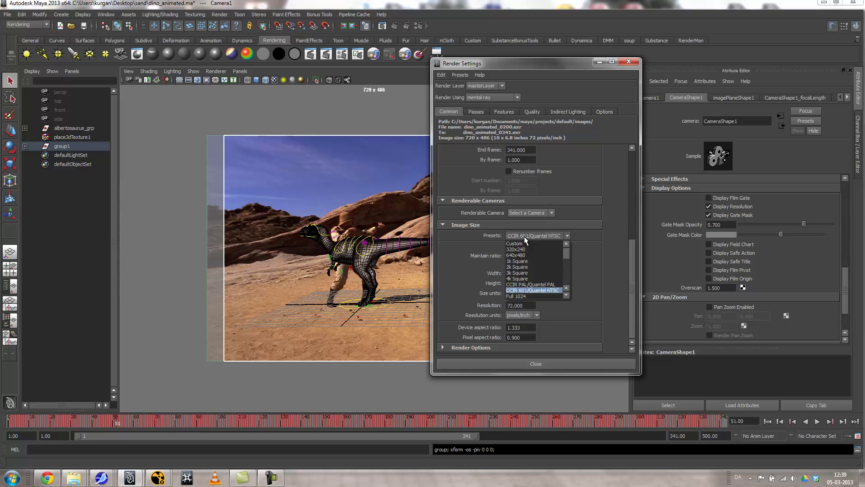
left_click(558, 293)
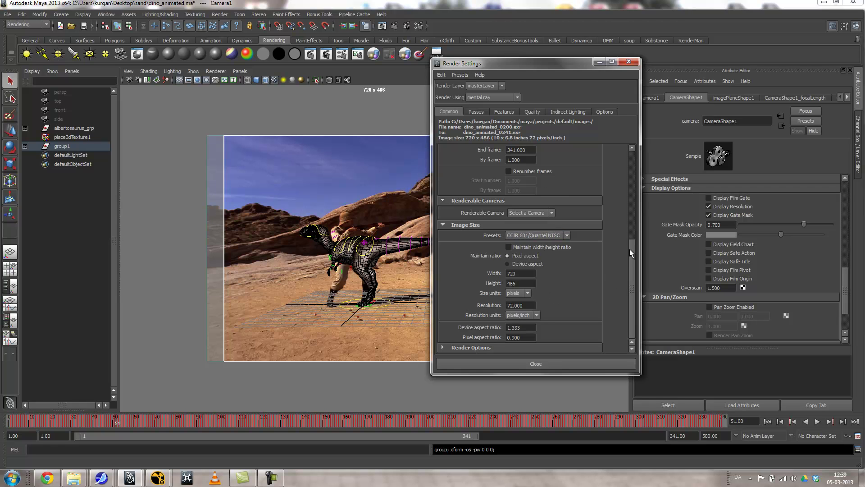
Set the render frame range to start at frame 1.
scroll(630, 247, "up", 5)
double_click(529, 267)
type("1")
key("Tab")
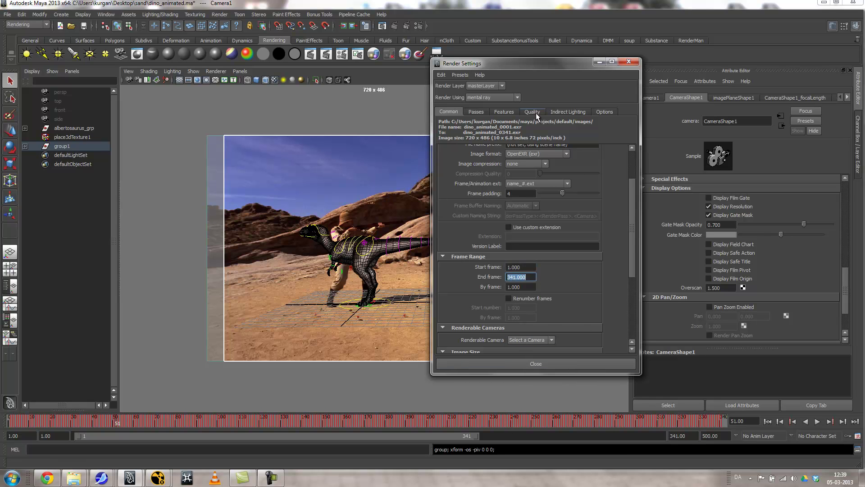
Review the file output options, keeping name_#.ext as the frame/animation extension, and close the render settings.
left_click_drag(466, 63, 183, 79)
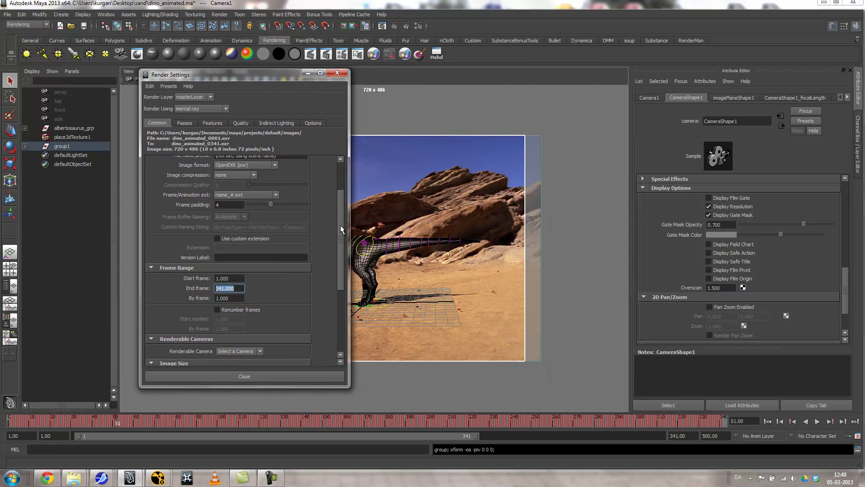
left_click_drag(343, 225, 334, 196)
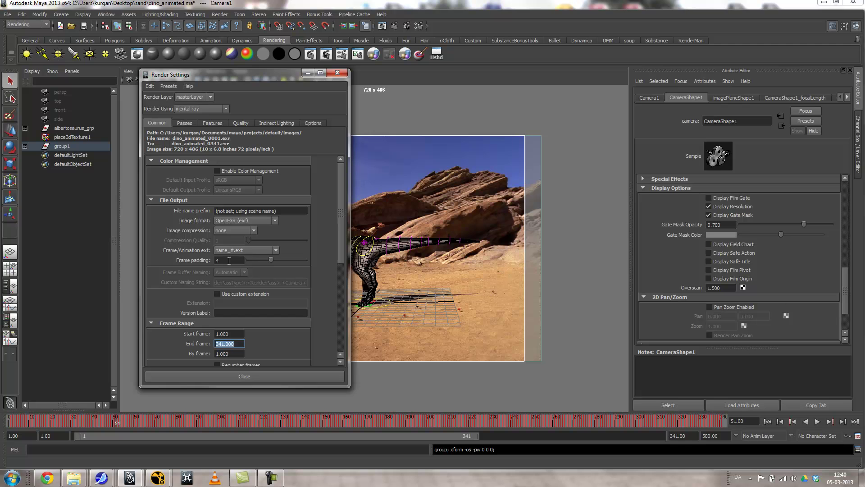
left_click(246, 251)
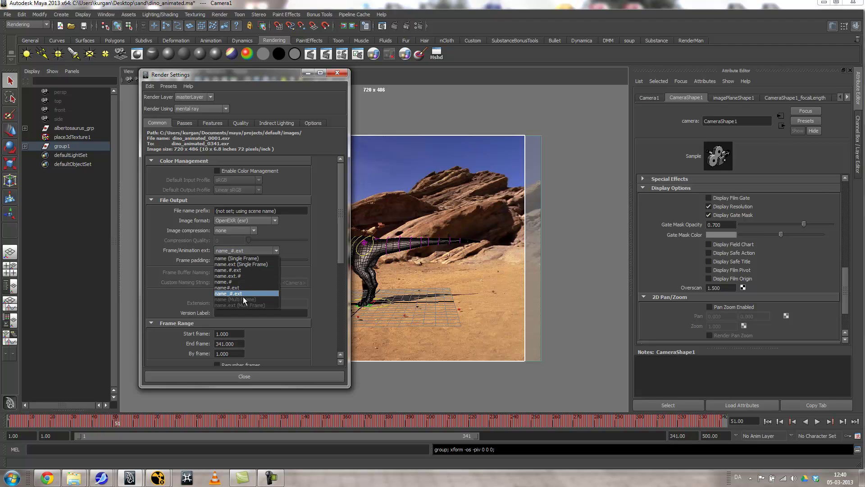
left_click(291, 288)
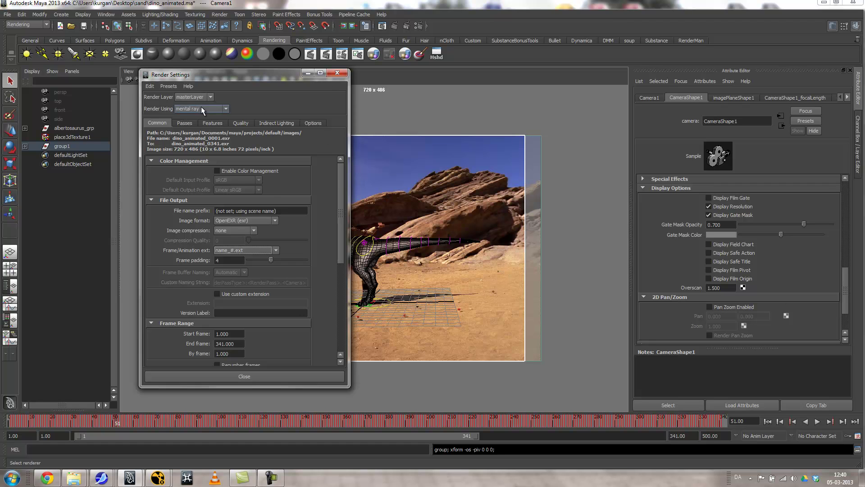
left_click(335, 72)
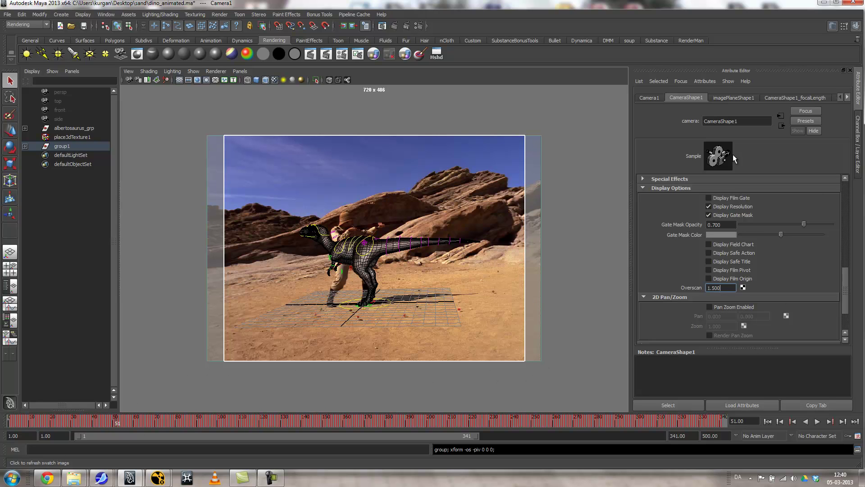
Set the image plane's fit to To Size, fit it to the resolution gate, and play the shot through to frame 298.
left_click(130, 71)
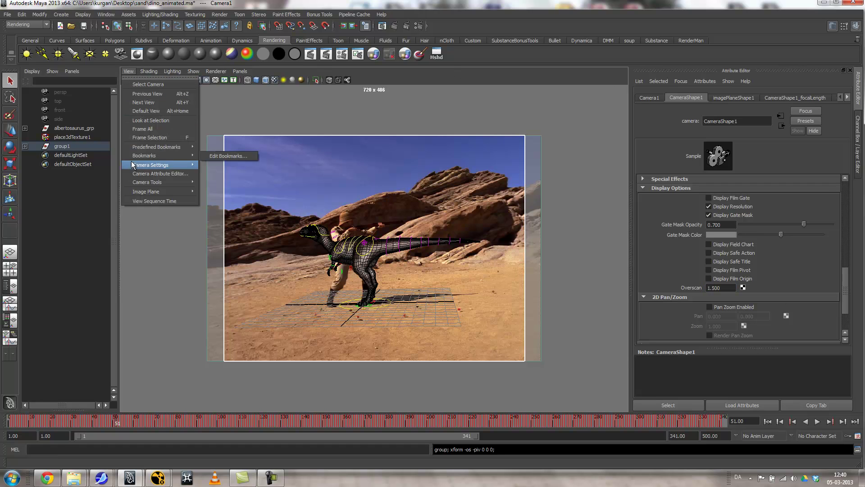
mouse_move(150, 192)
mouse_move(233, 214)
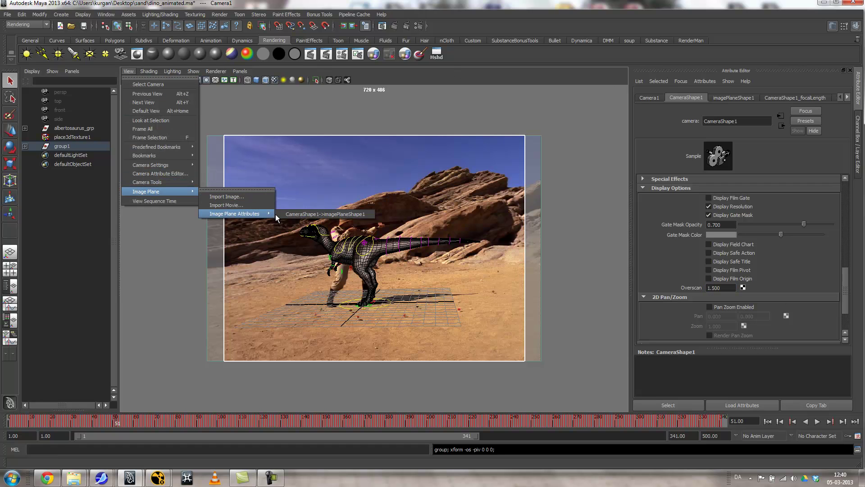
left_click(311, 214)
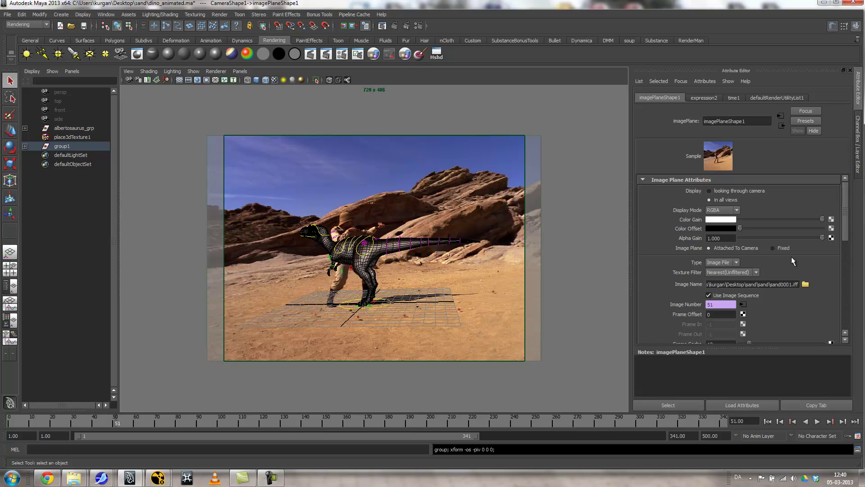
left_click_drag(846, 217, 846, 276)
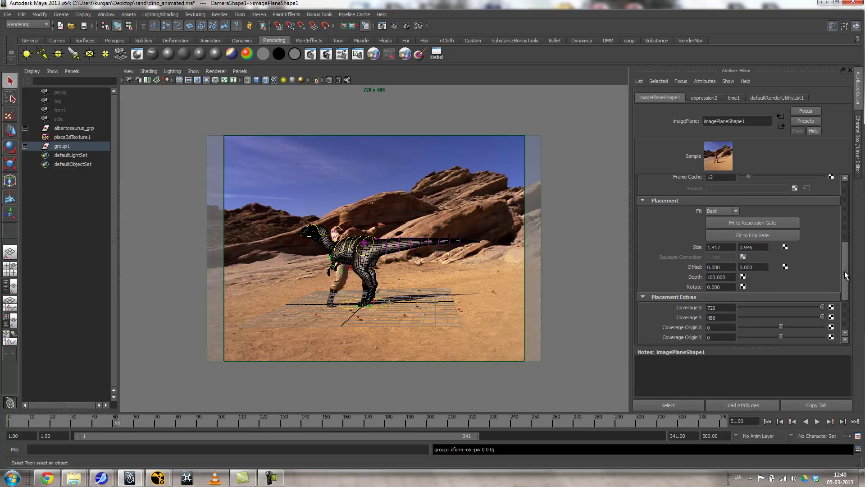
left_click(715, 210)
left_click(722, 240)
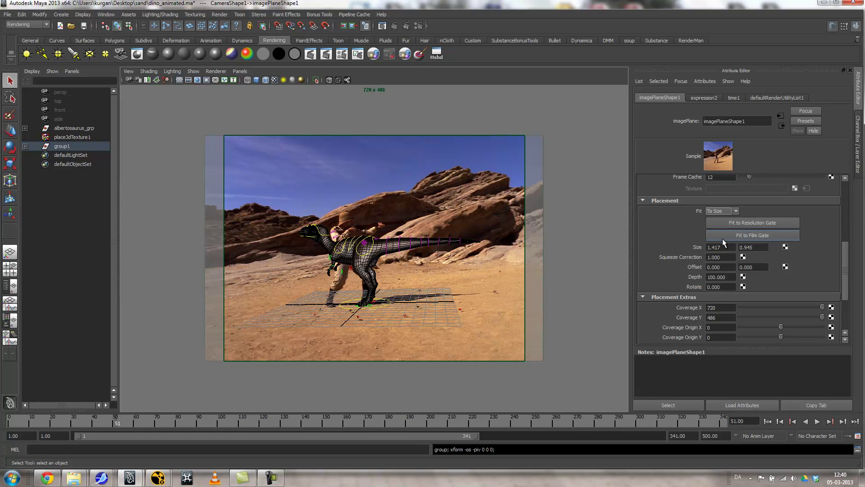
left_click(739, 223)
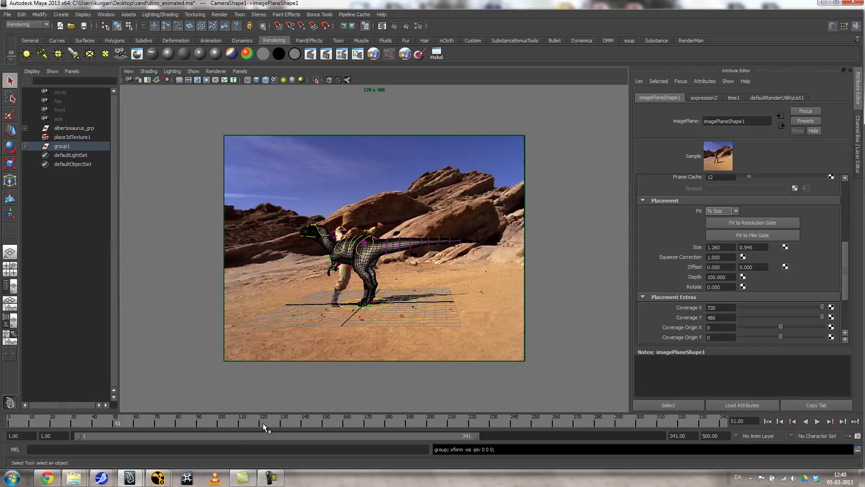
key("alt+v")
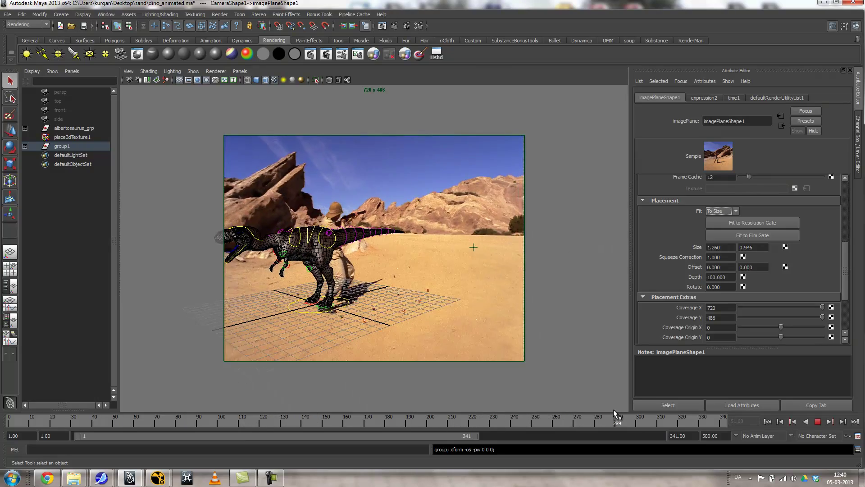
key("alt+v")
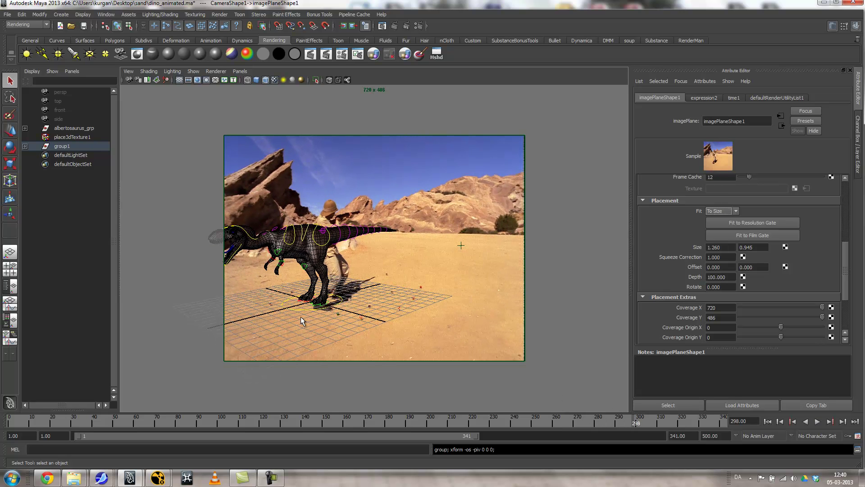
Try to move the whole albertosaurus_grp backwards along the Z axis, and undo each move.
left_click(288, 306)
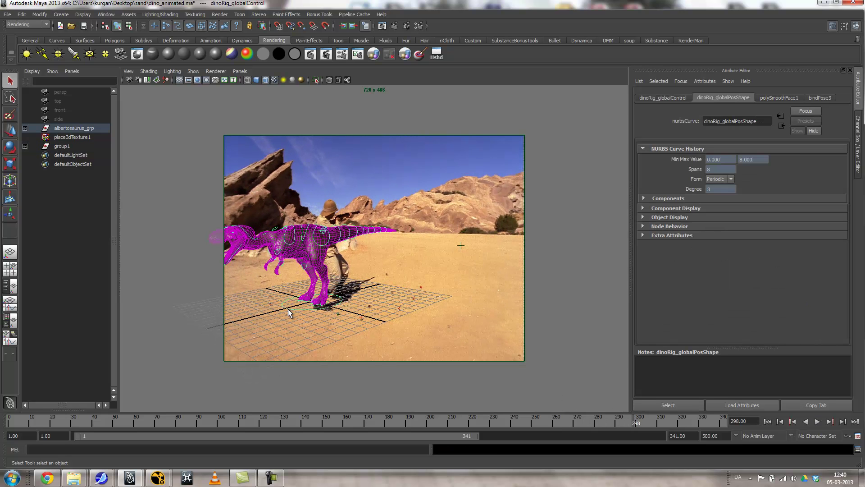
left_click(81, 128)
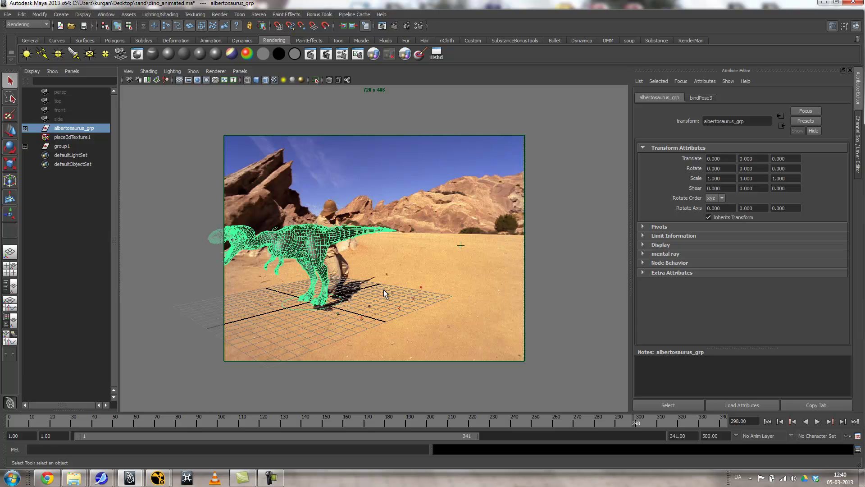
key("w")
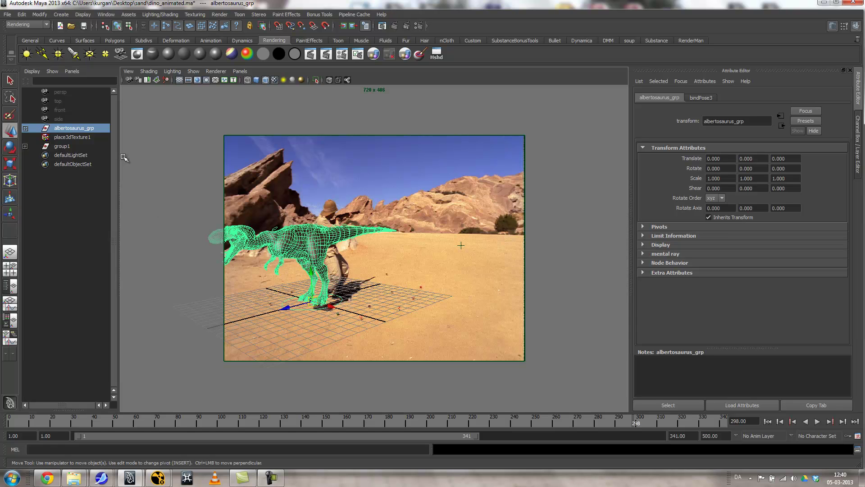
left_click_drag(285, 307, 424, 296)
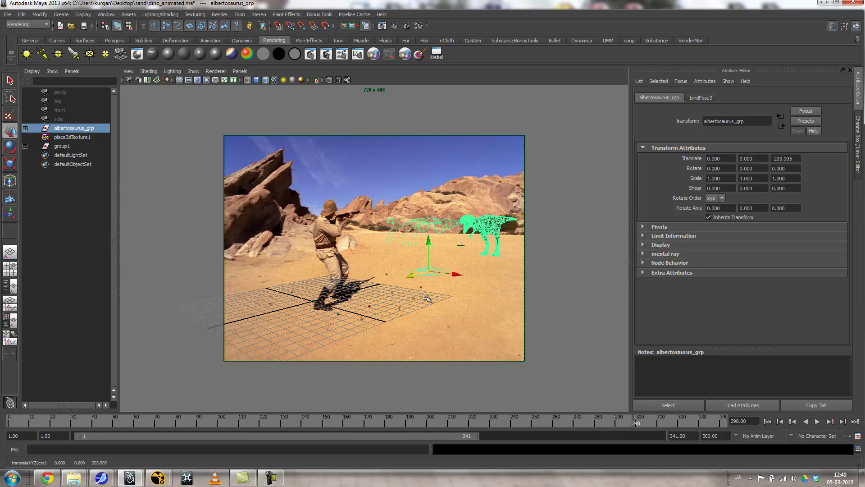
key("ctrl+z")
left_click(199, 272)
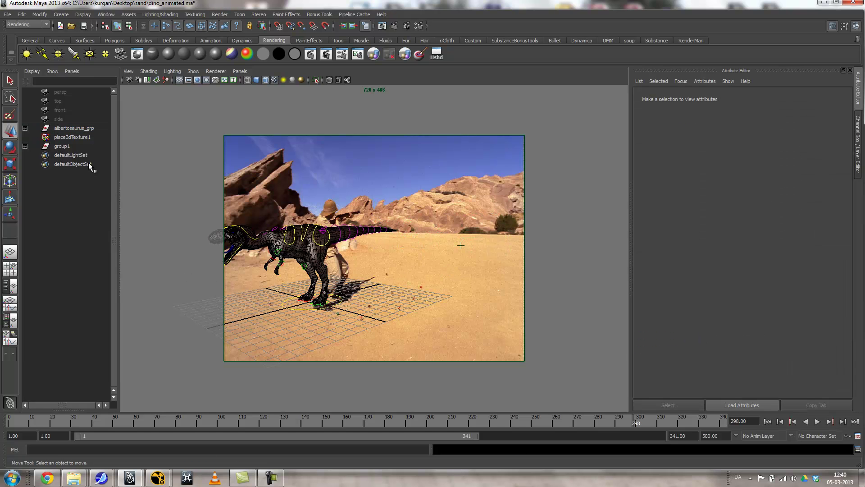
left_click(72, 128)
left_click_drag(294, 307, 378, 299)
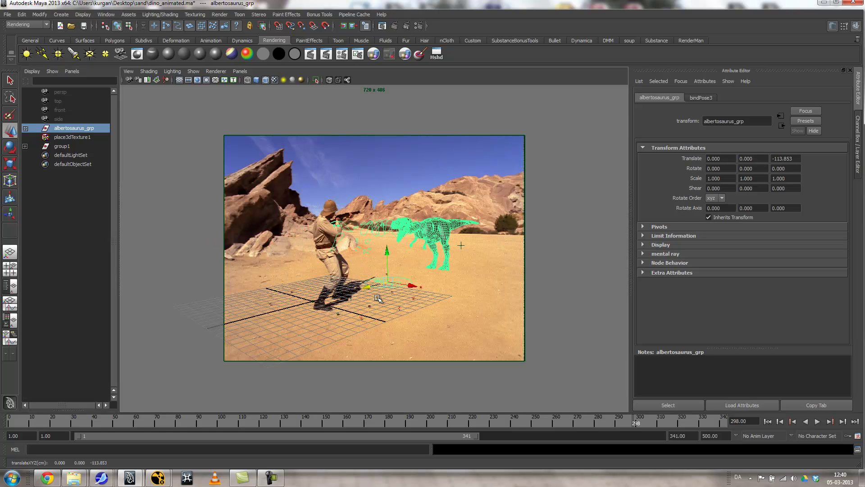
key("ctrl+z")
Move dinoRig_globalControl inside albertosaurus_grp into the distant background, to about X -158, Y -2.5, Z -581.
left_click(25, 128)
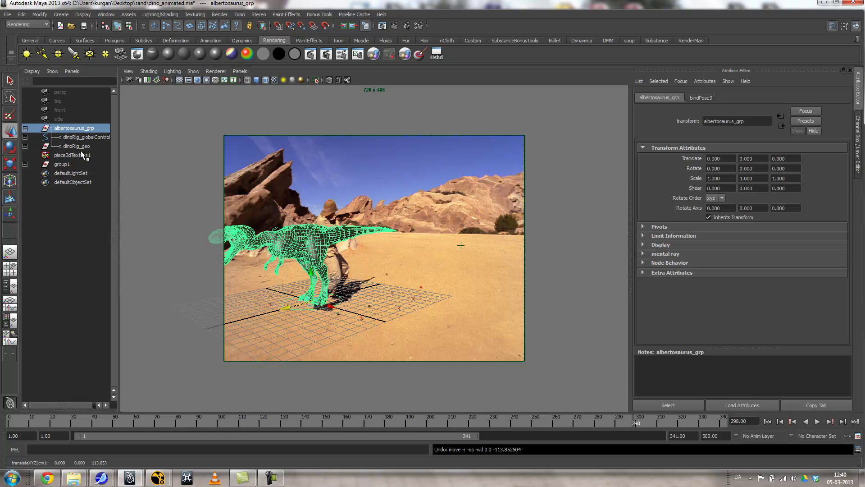
left_click(80, 137)
left_click_drag(289, 307, 503, 297)
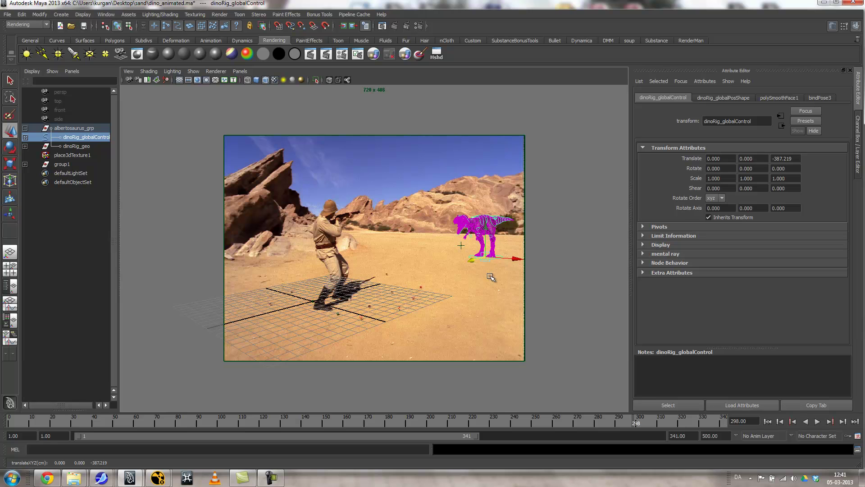
left_click(485, 256)
left_click_drag(485, 256, 460, 247)
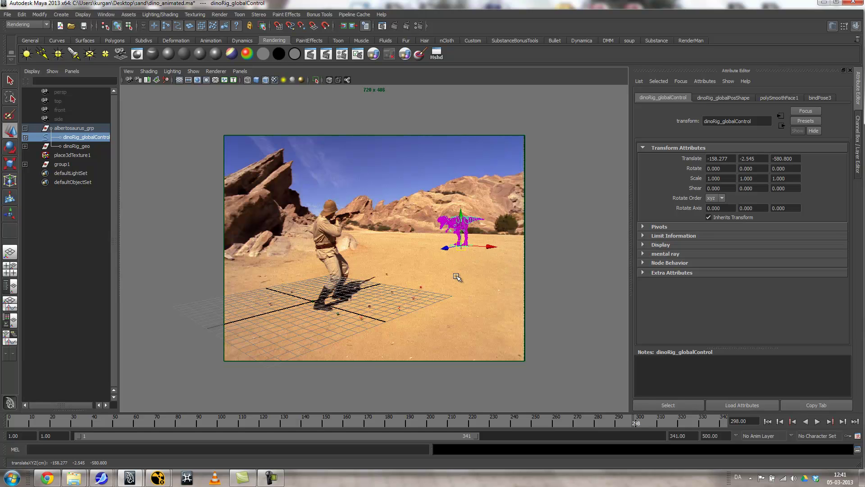
Scale dinoRig_globalControl uniformly to about 1.7 as seen through the tracked camera, and clear the selection.
key("space")
left_click_drag(456, 277, 363, 280)
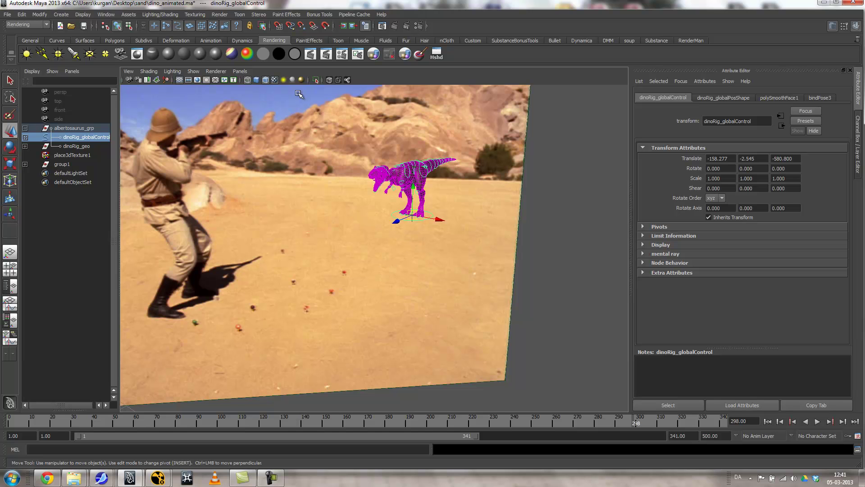
left_click(239, 71)
mouse_move(320, 83)
left_click(358, 81)
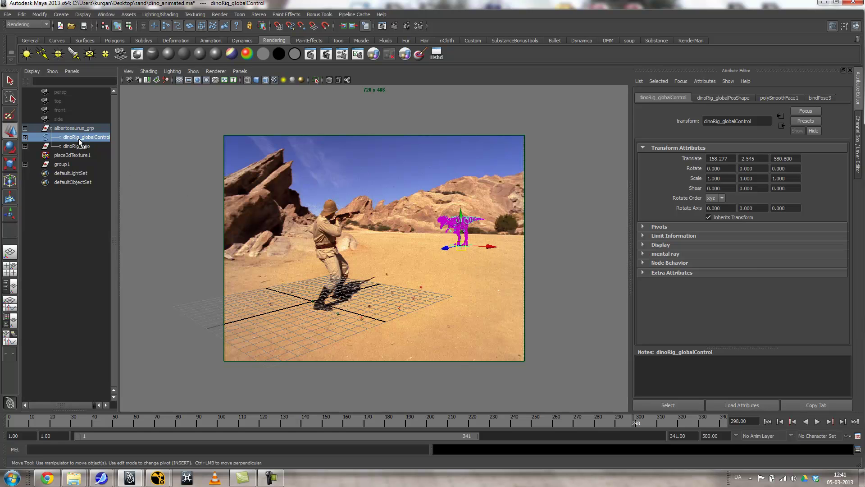
key("r")
middle_click_drag(501, 239, 481, 255)
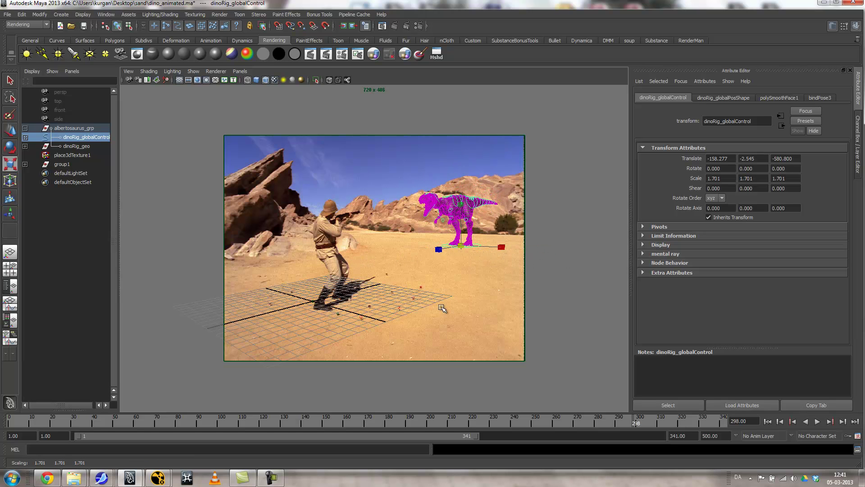
left_click(485, 394)
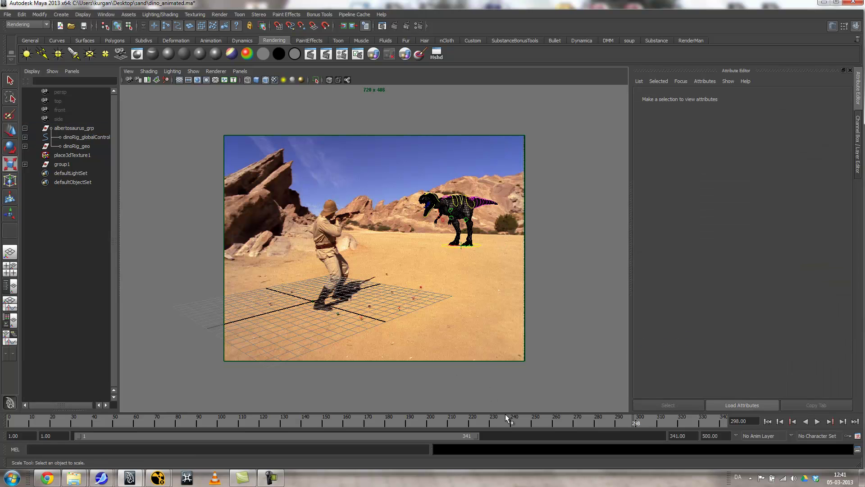
Move dinoRig_globalControl closer to the camera, to about X -93, Y -2.5, Z -449, and scrub the shot to frame 200.
mouse_move(628, 413)
left_mouse_down()
mouse_move(427, 420)
mouse_move(506, 419)
mouse_move(659, 450)
mouse_move(719, 450)
mouse_move(607, 444)
left_mouse_up()
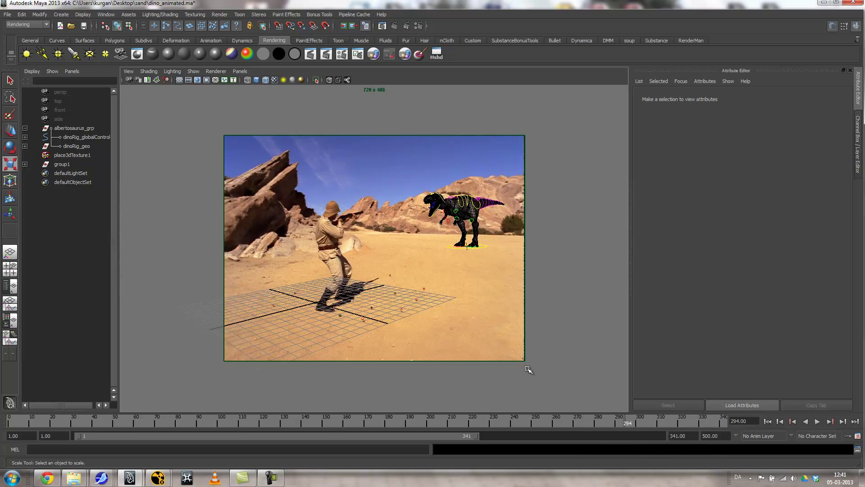
left_click(456, 249)
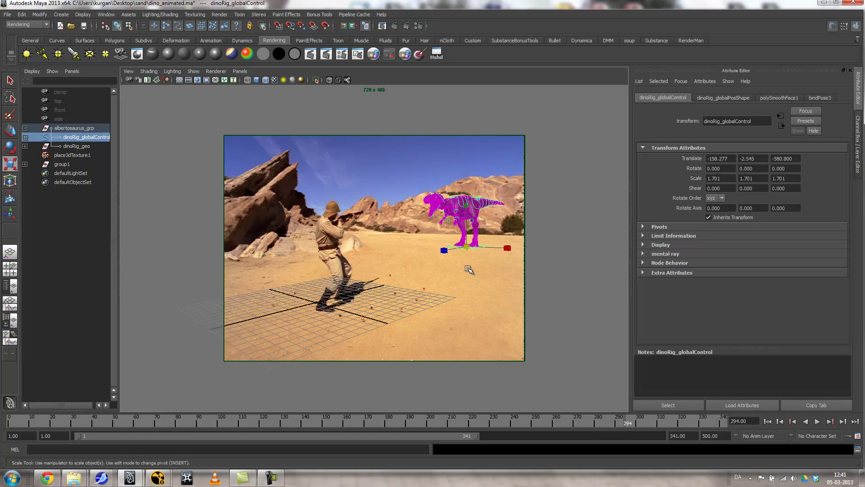
key("w")
left_click_drag(443, 251, 490, 256)
left_click_drag(626, 421, 428, 424)
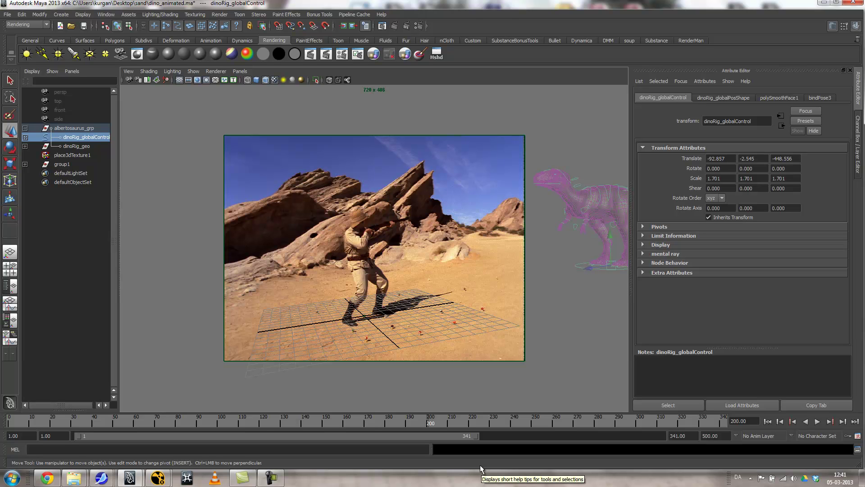
left_click_drag(366, 420, 431, 422)
Set the render start frame to 200 and the image compression to ZIP, keeping OpenEXR as the image format, and close the render settings.
left_click(406, 26)
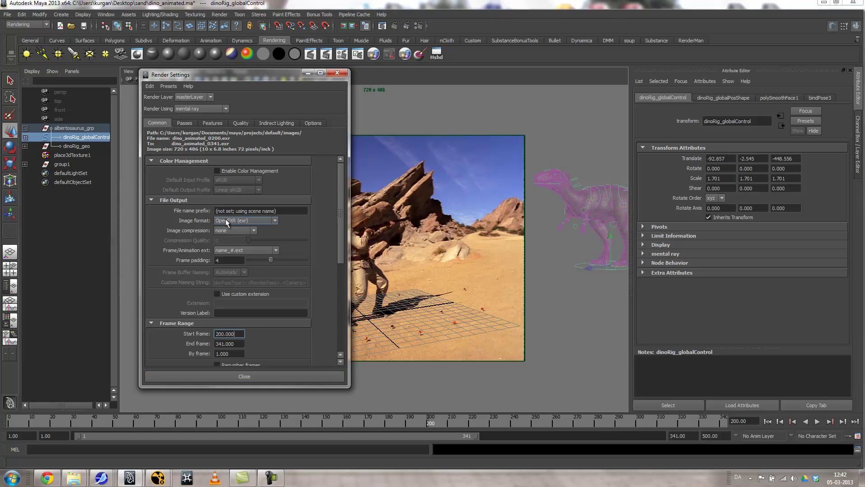
left_click(263, 220)
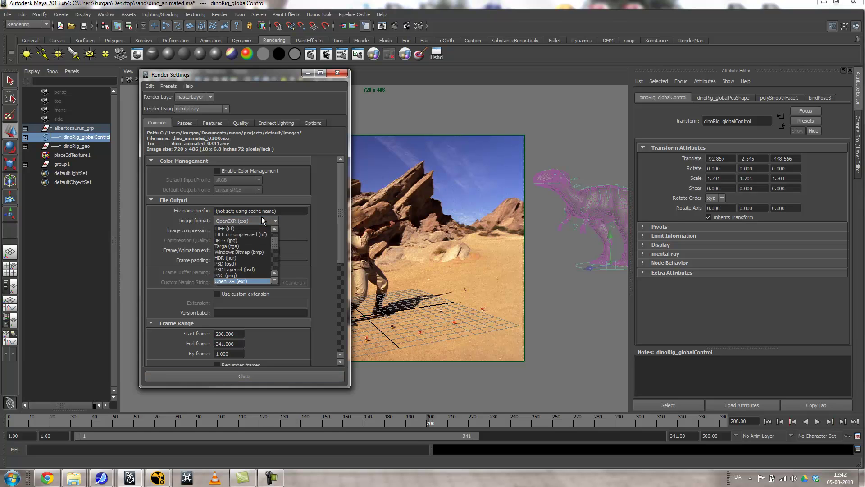
left_click(287, 231)
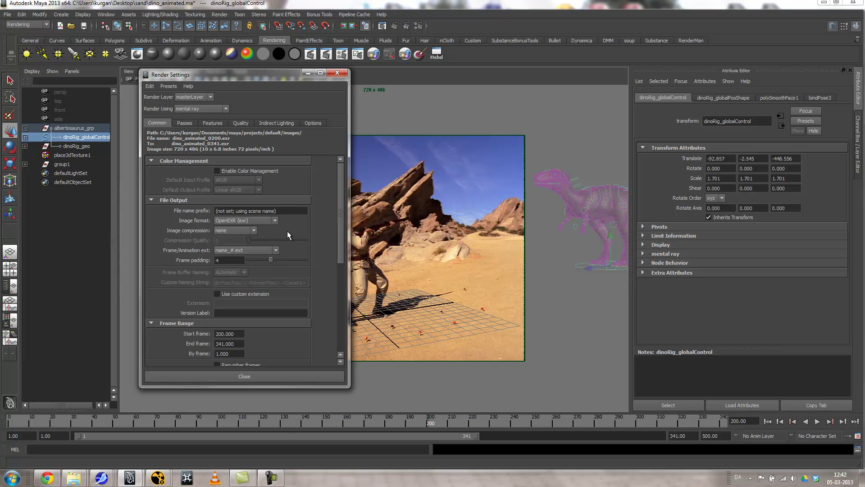
left_click(242, 231)
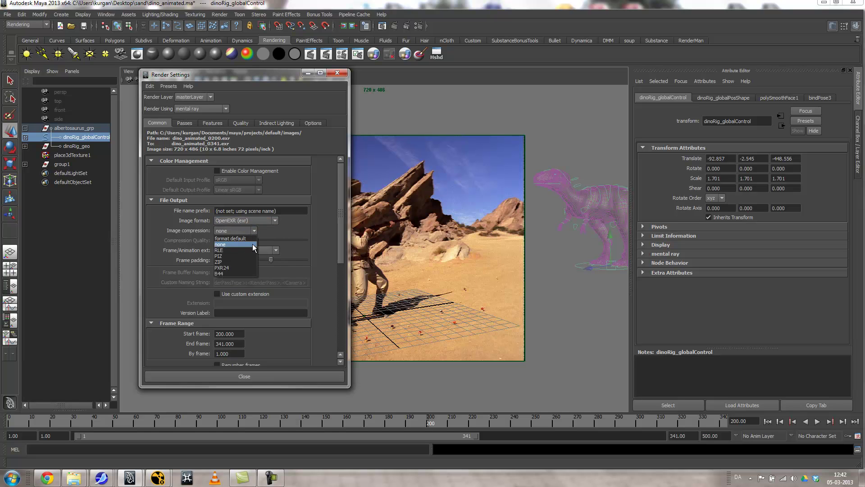
left_click(234, 261)
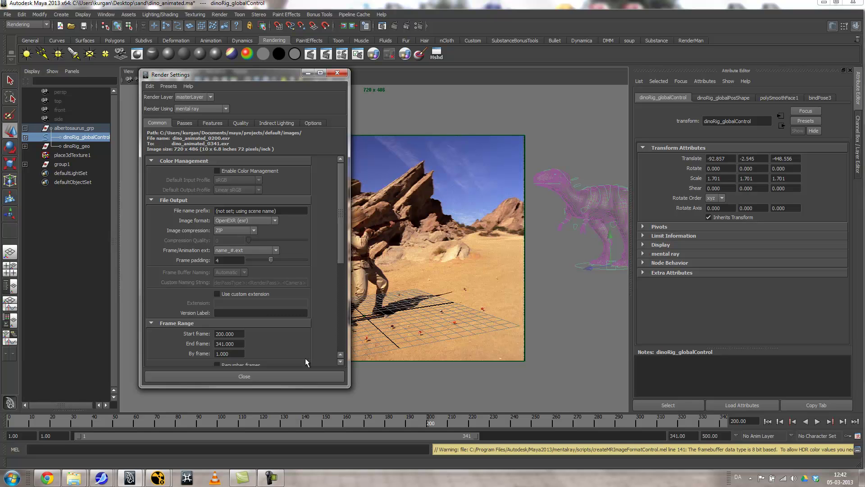
left_click(236, 373)
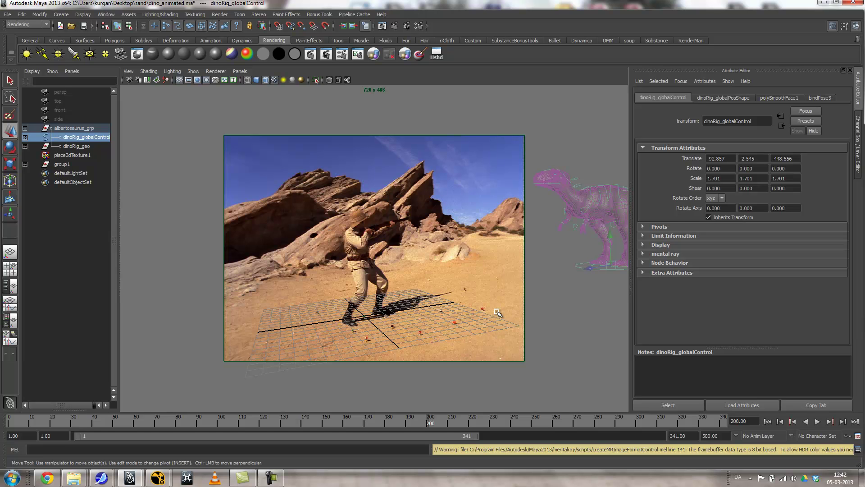
Play the shot through to frame 288 and create a polygon plane.
key("alt+v")
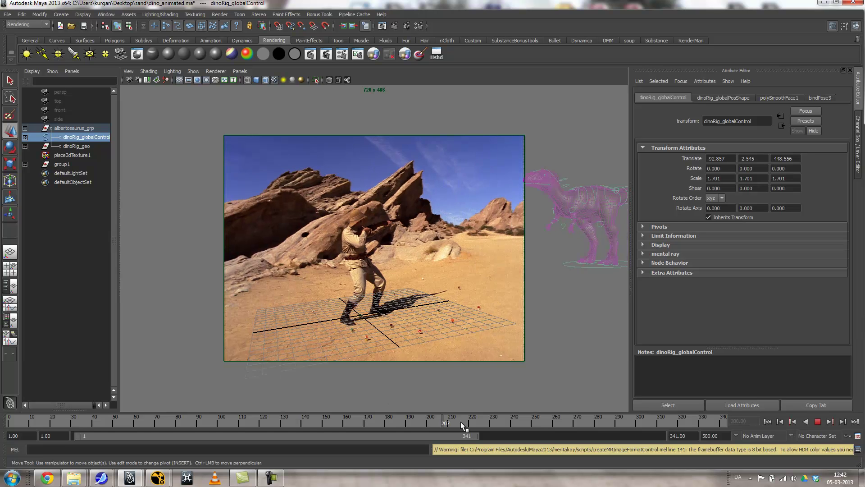
key("alt+v")
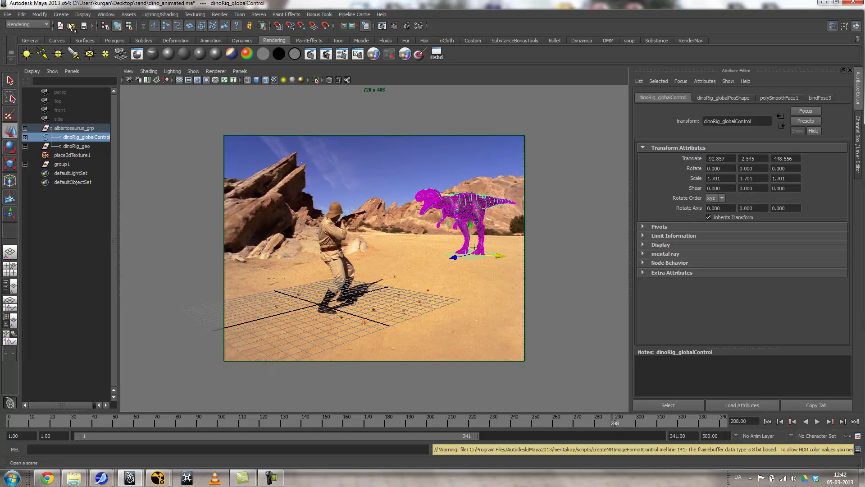
left_click(59, 14)
mouse_move(73, 36)
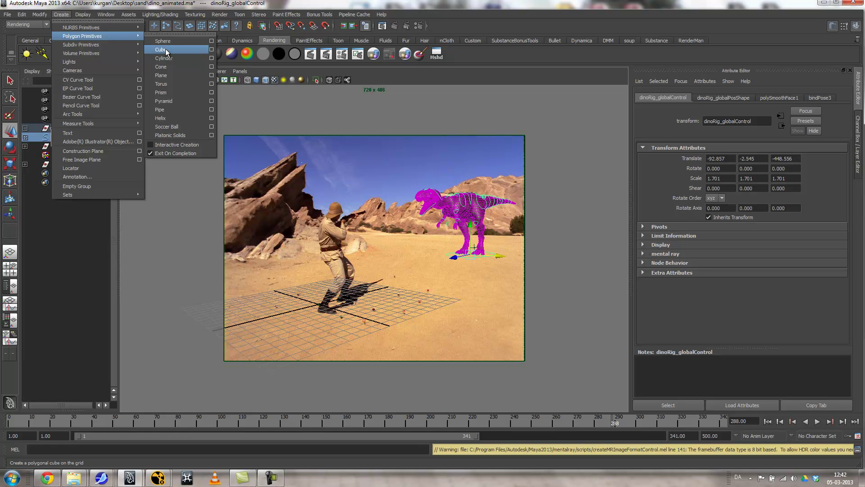
left_click(169, 75)
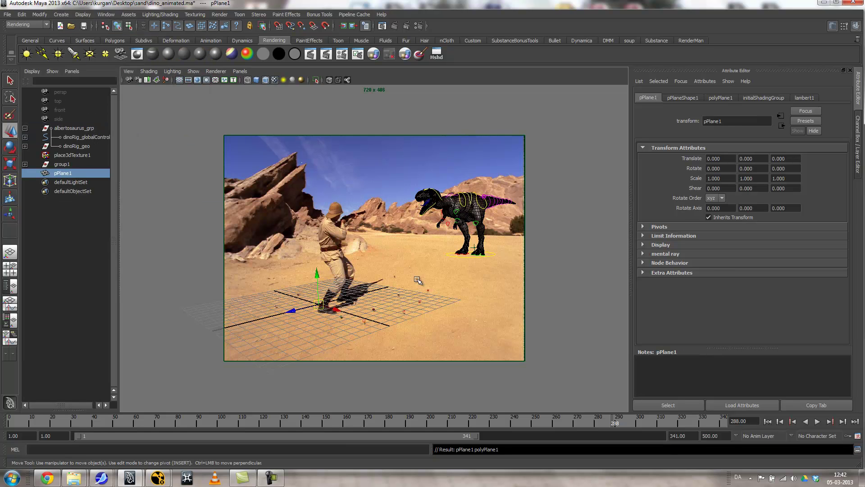
Scale the polygon plane uniformly to about 422 and place it under the dinosaur's feet, at about X -125, Z -567.
left_click_drag(294, 311, 491, 257)
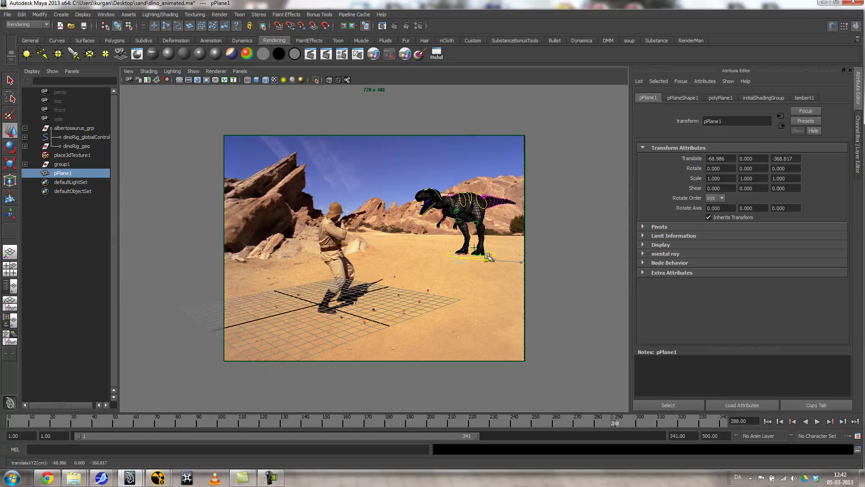
key("r")
middle_click_drag(392, 338, 531, 357)
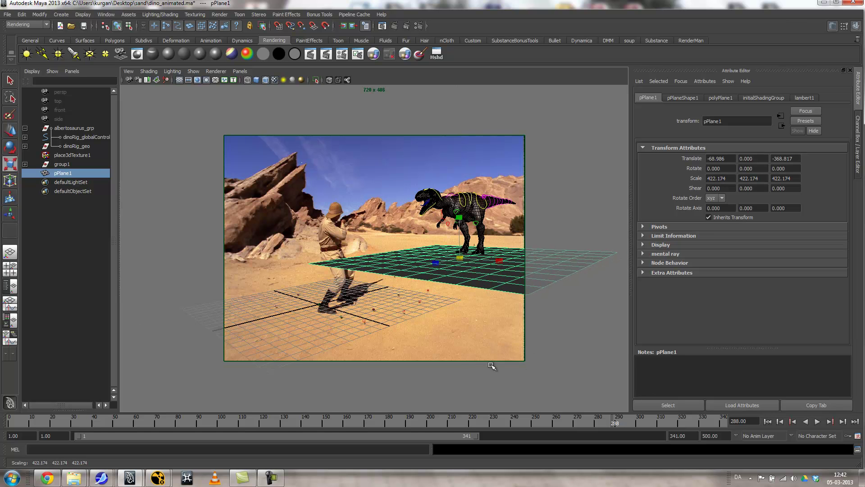
key("w")
left_click_drag(444, 264, 478, 254)
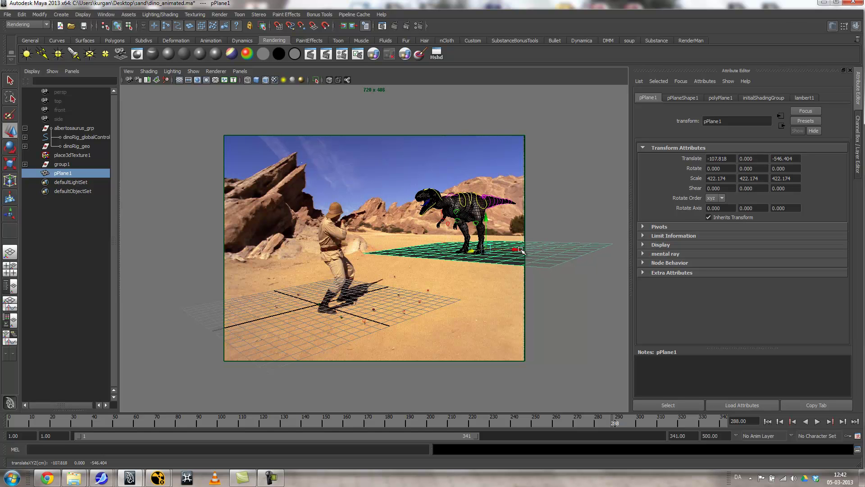
left_click_drag(470, 250, 473, 252)
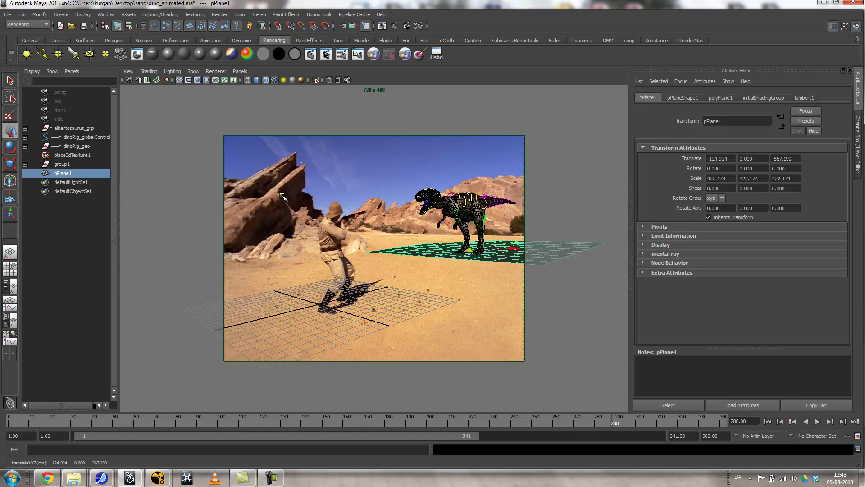
Create a directional light at about X 50, scale it to about 56, and rotate it to about -48, 18, 0 degrees.
left_click(41, 55)
left_click_drag(334, 308, 358, 329)
key("r")
key("e")
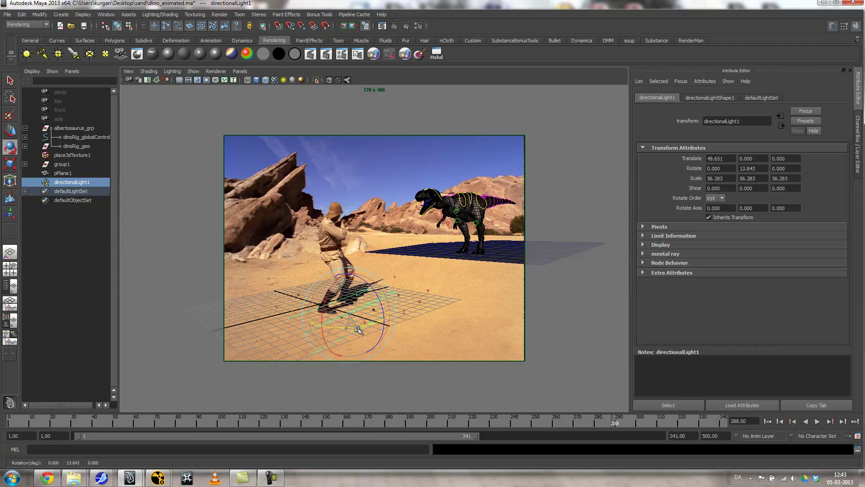
left_click_drag(358, 330, 335, 278)
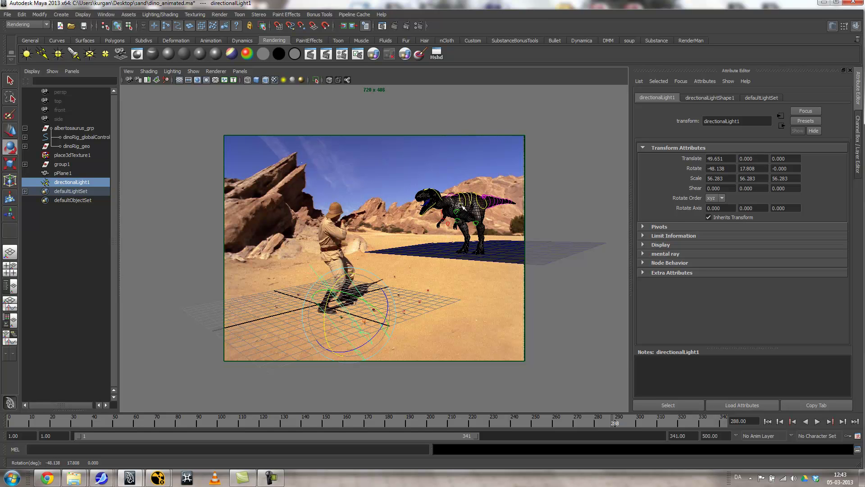
Check the directional light's raytrace shadow attributes, keeping Use Ray Trace Shadows on, and render the current frame.
left_click(709, 98)
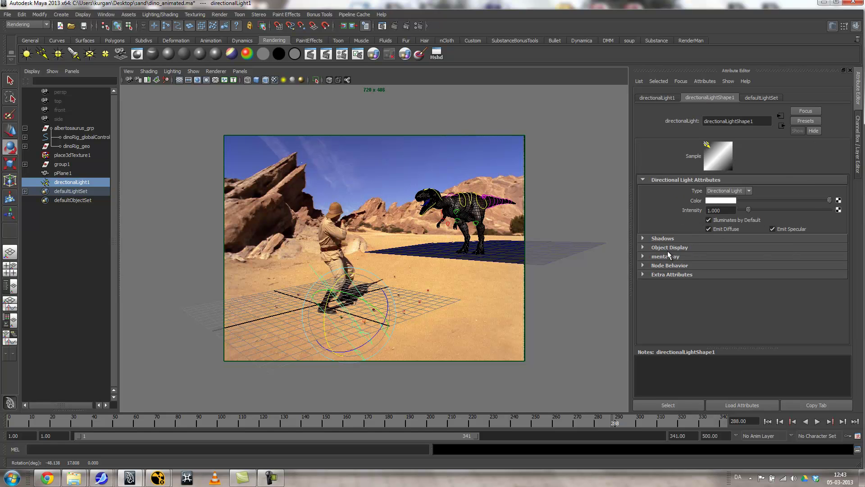
left_click(661, 239)
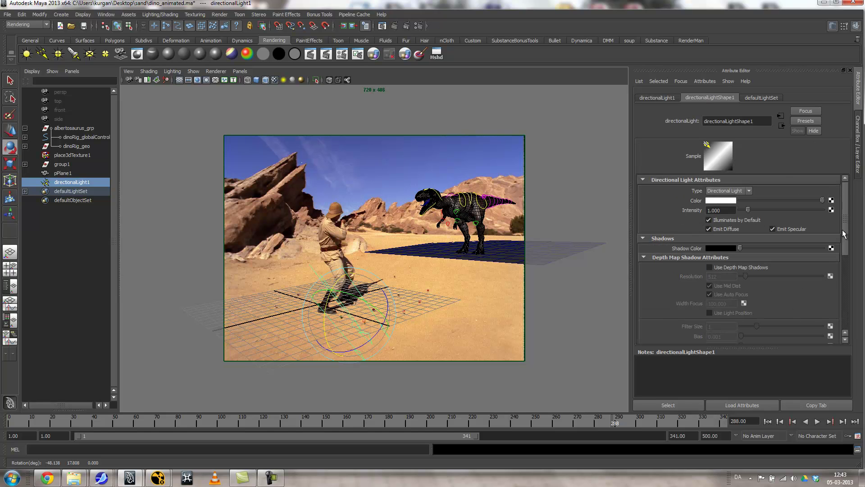
left_click_drag(844, 233, 847, 304)
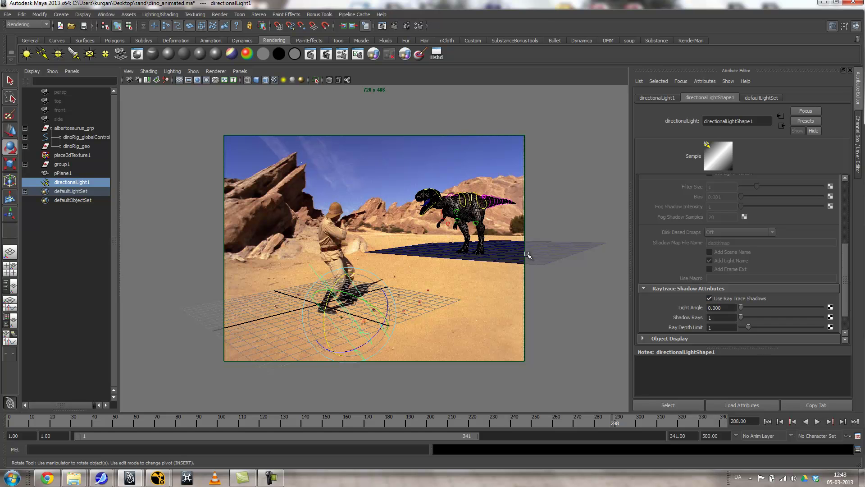
left_click(391, 26)
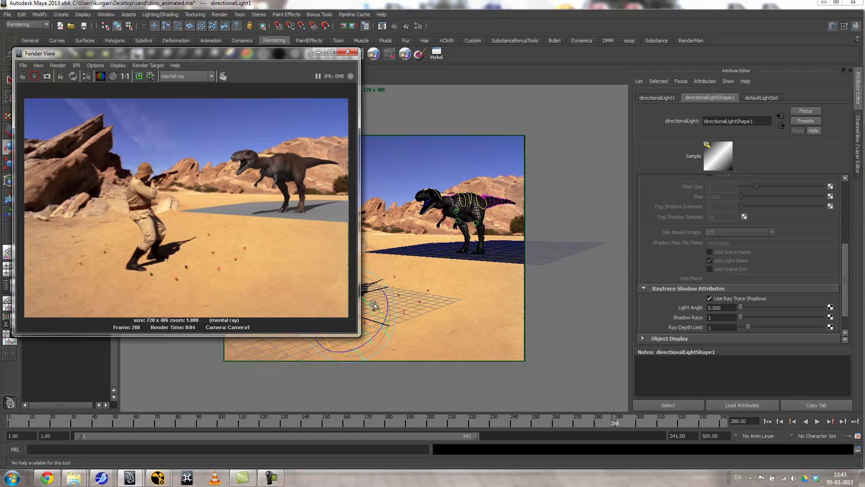
Adjust the directional light's rotation to about -29, 18, -1 degrees, re-rendering the frame to compare the dinosaur's shadow with the man's.
left_click_drag(373, 306, 376, 304)
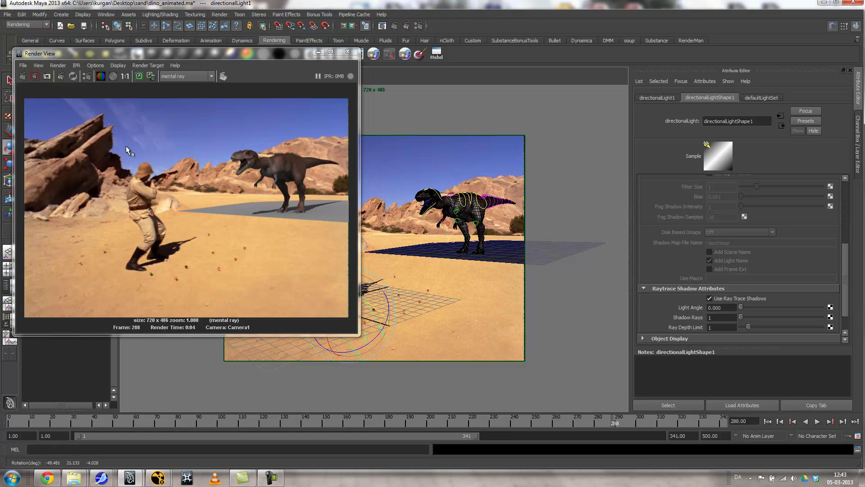
left_click(23, 76)
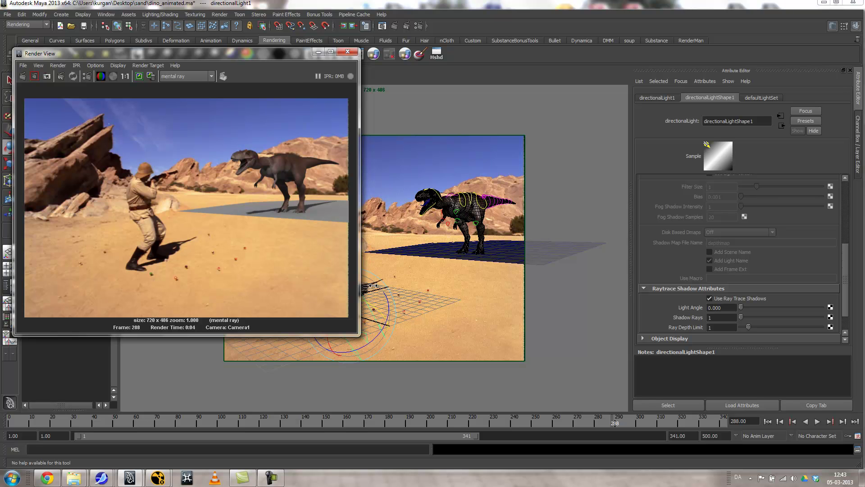
left_click_drag(275, 54, 796, 81)
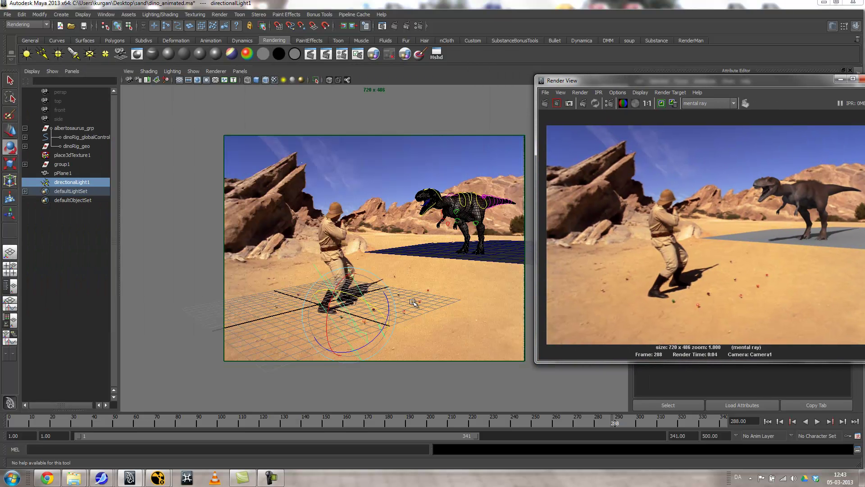
left_click_drag(337, 298, 335, 318)
left_click(545, 104)
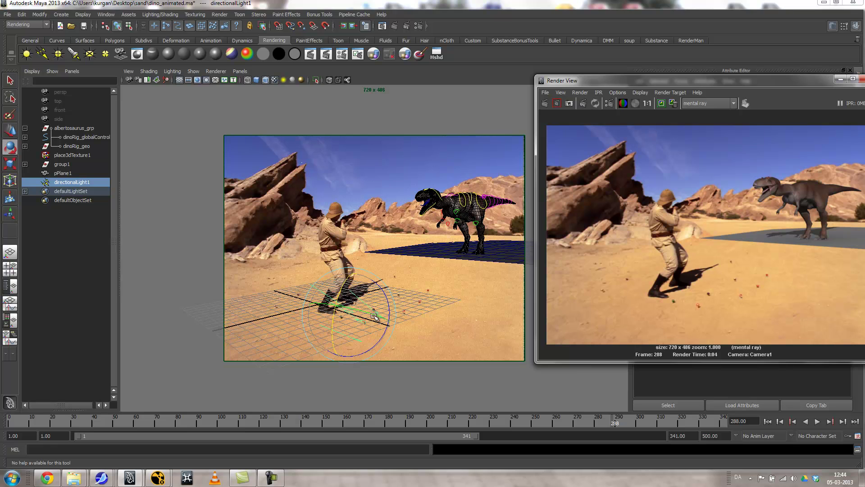
left_click_drag(372, 317, 357, 310)
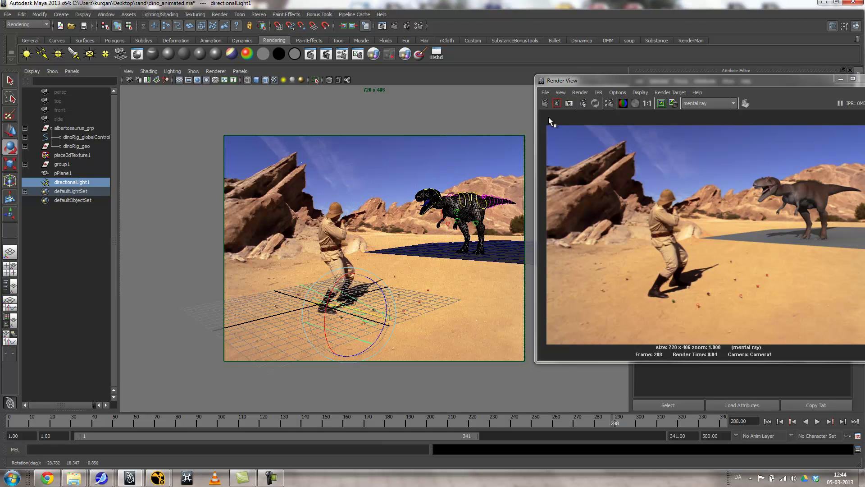
left_click(545, 103)
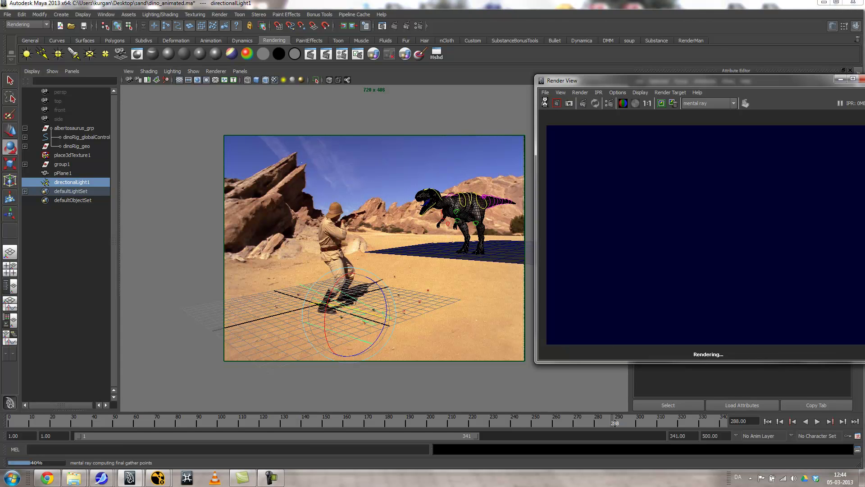
Enlarge the ground plane under the dinosaur slightly, re-render the frame, and move the render window fully into view.
left_click(505, 246)
key("r")
mouse_move(482, 250)
left_mouse_down()
mouse_move(498, 257)
mouse_move(480, 248)
left_mouse_up()
key("w")
left_click(544, 104)
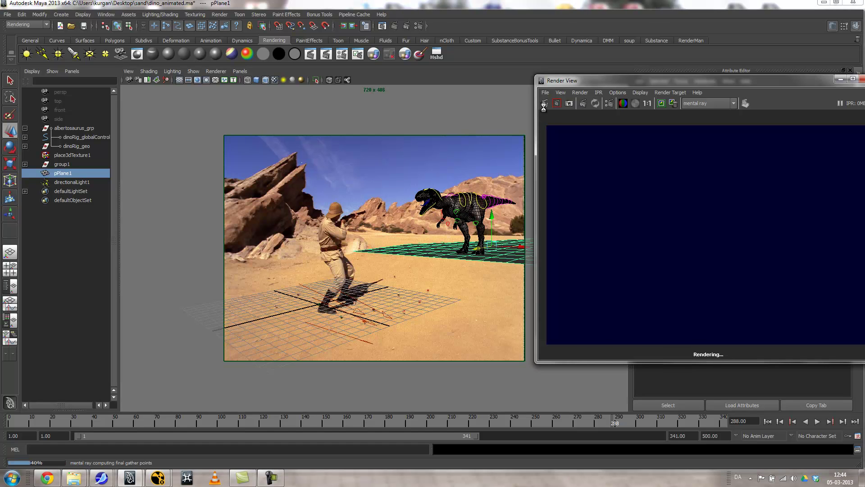
left_click_drag(673, 77, 595, 47)
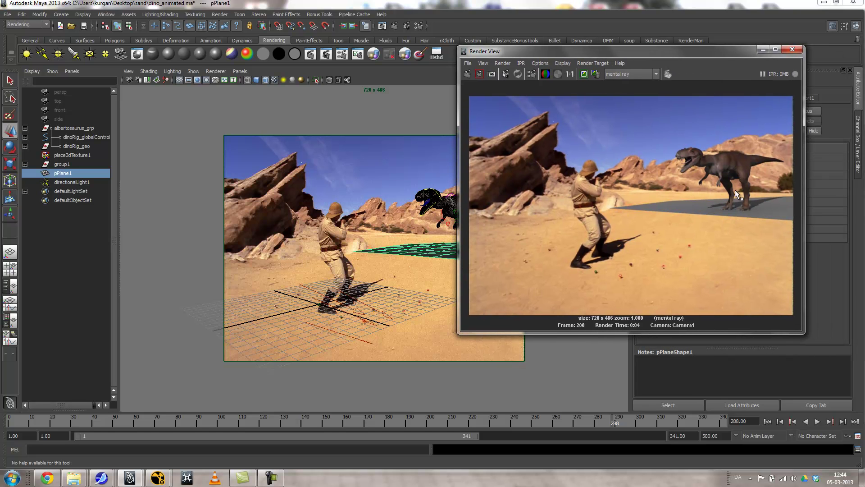
Set the depth of Camera1's image plane to 1000 and re-render the current frame.
left_click_drag(510, 55, 403, 363)
left_click(128, 71)
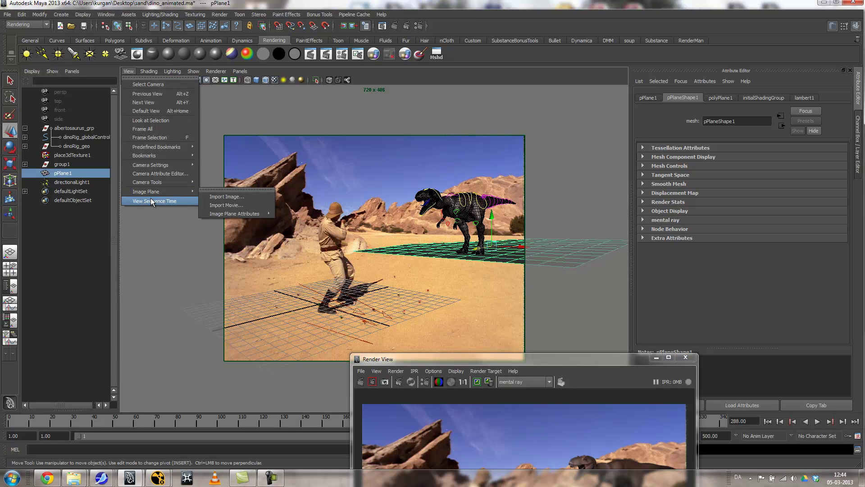
mouse_move(234, 213)
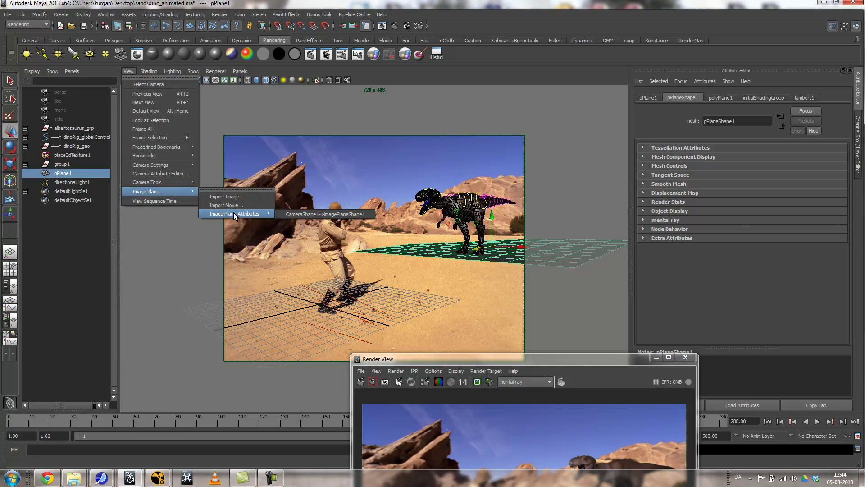
left_click(311, 213)
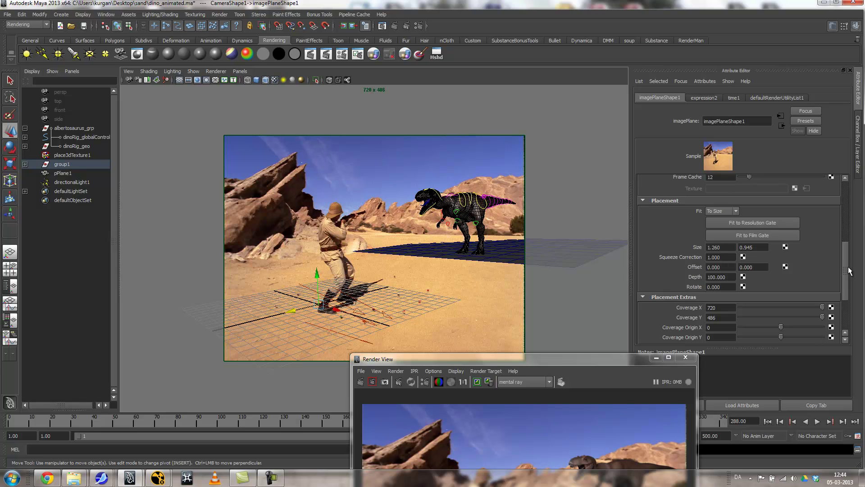
left_click_drag(848, 270, 848, 273)
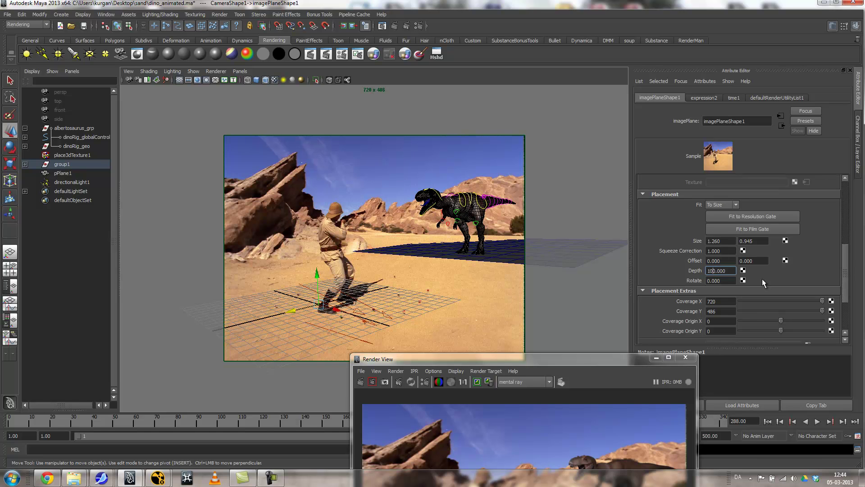
type("0")
key("Return")
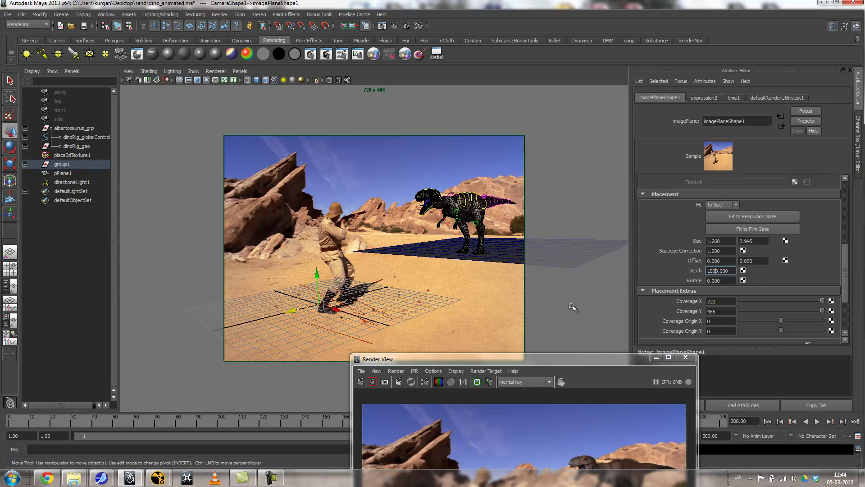
left_click_drag(474, 358, 479, 120)
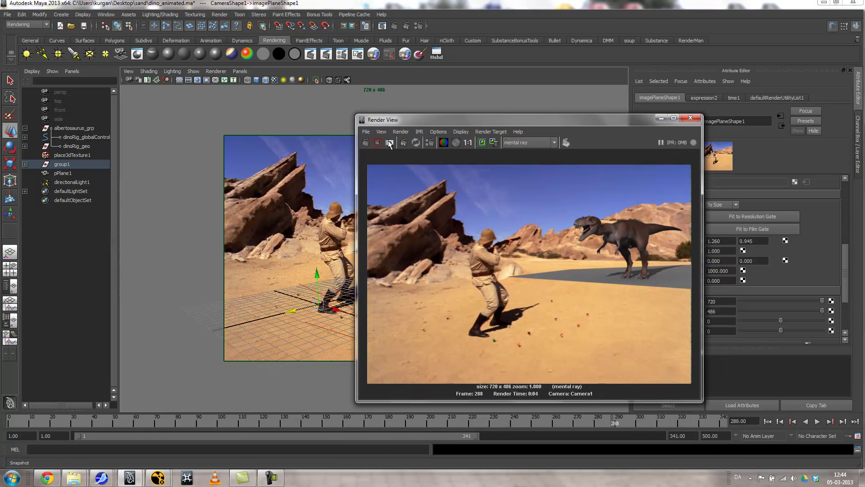
left_click(365, 142)
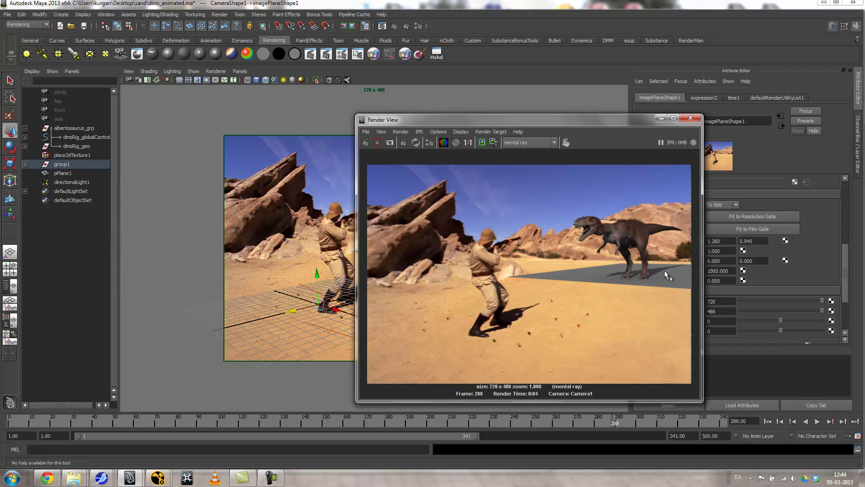
Rotate the directional light to about -53, 18, -1 degrees and re-render the frame to compare the dinosaur's shadow with the man's.
left_click_drag(447, 120, 683, 178)
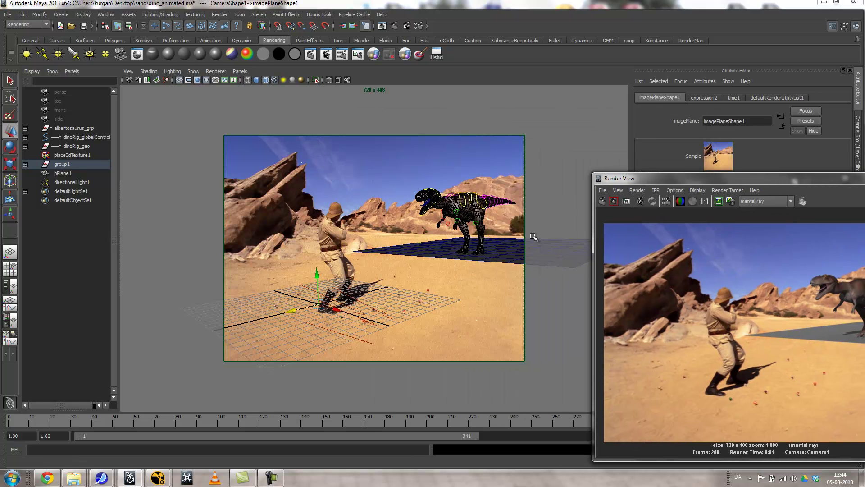
left_click(346, 308)
key("e")
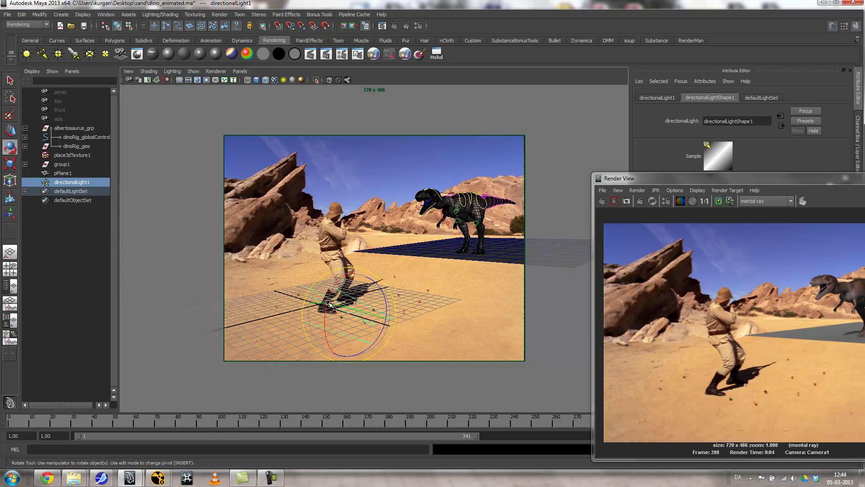
left_click_drag(332, 293, 338, 283)
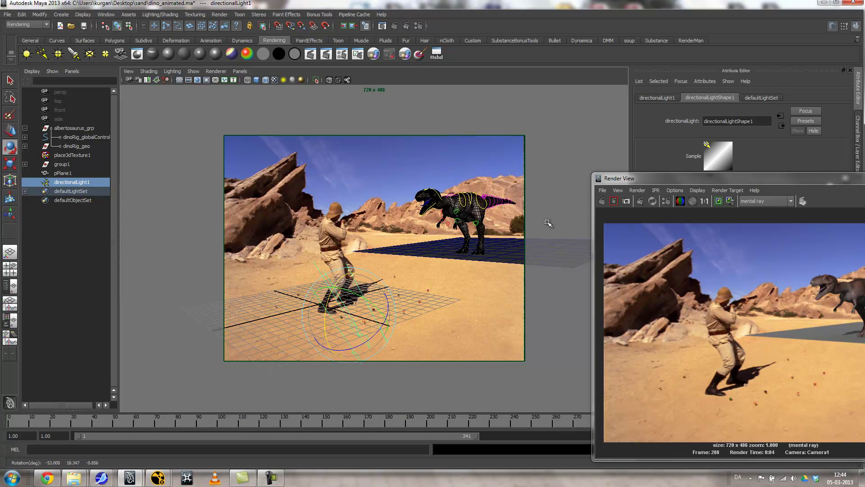
left_click(601, 201)
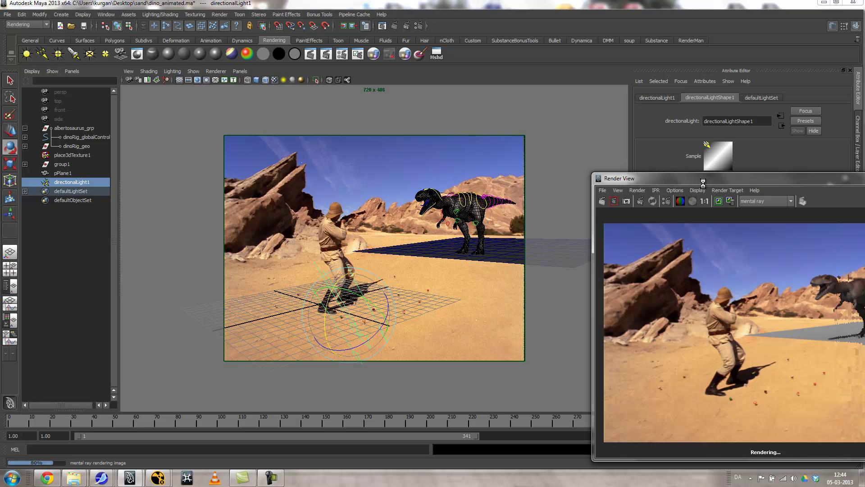
left_click_drag(704, 180, 490, 91)
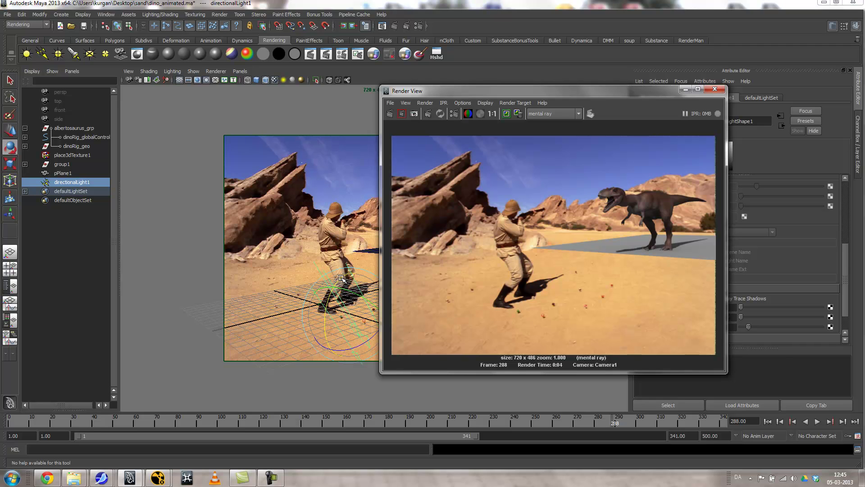
left_click_drag(341, 278, 342, 282)
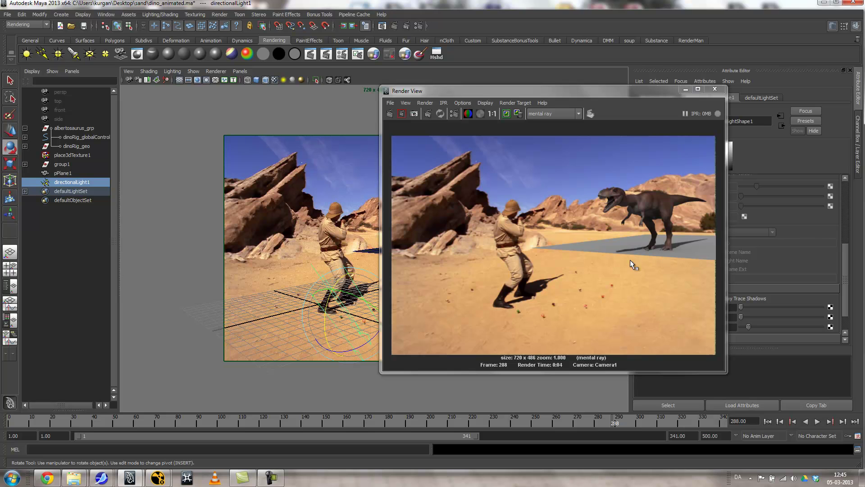
Assign a new Use Background material to the ground plane under the dinosaur and render the current frame.
left_click(685, 89)
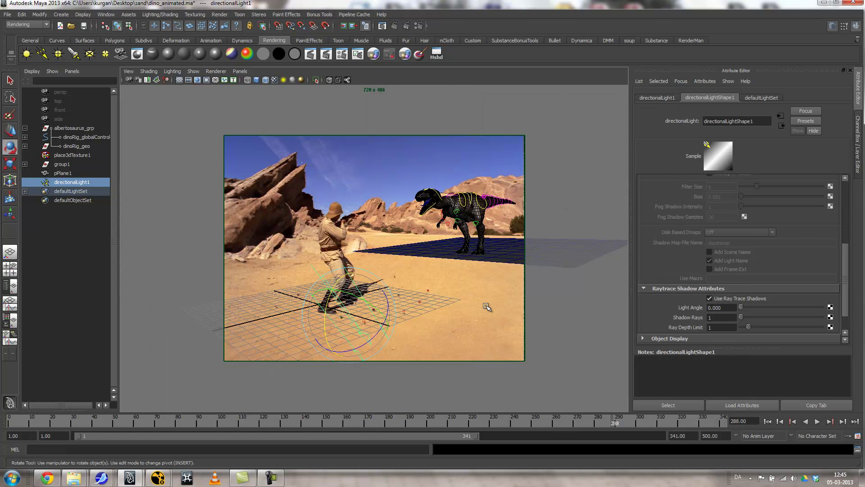
left_click(505, 265)
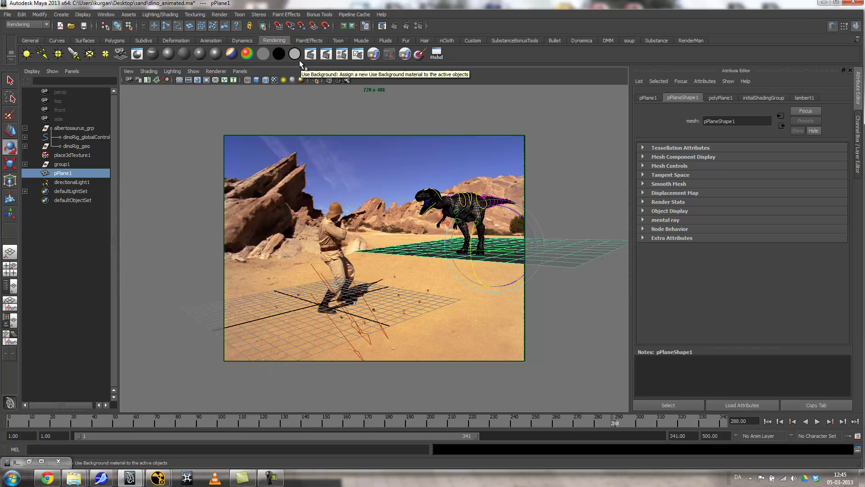
mouse_move(420, 248)
right_mouse_down()
mouse_move(427, 382)
mouse_move(507, 338)
mouse_move(531, 106)
mouse_move(492, 10)
mouse_move(422, 275)
mouse_move(422, 249)
right_mouse_up()
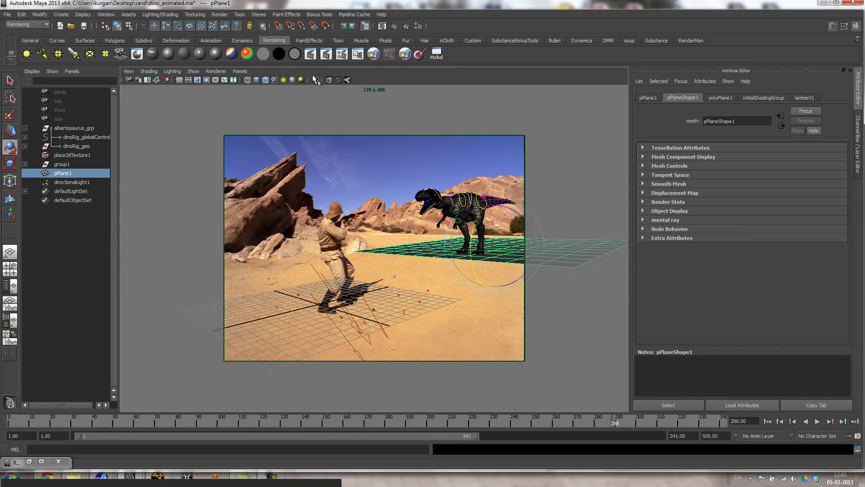
left_click(294, 55)
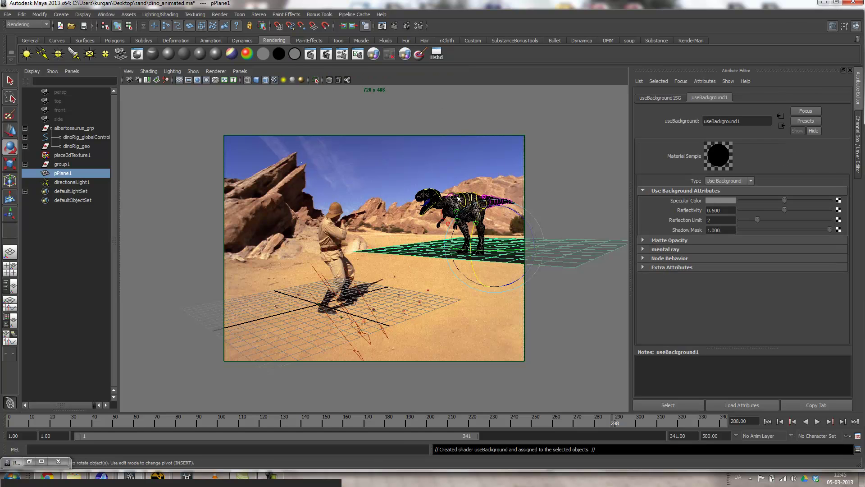
left_click(352, 26)
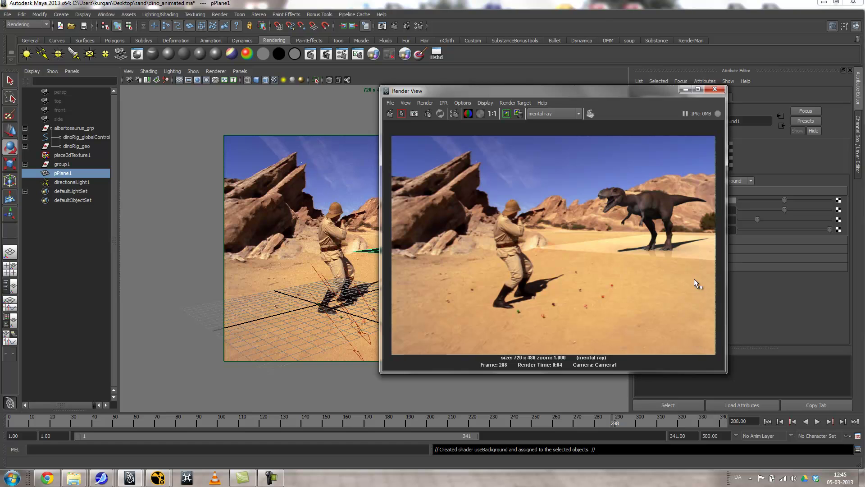
Set the Use Background material's specular color to black and its reflectivity and reflection limit to 0, and re-render the frame.
left_click_drag(572, 85, 451, 78)
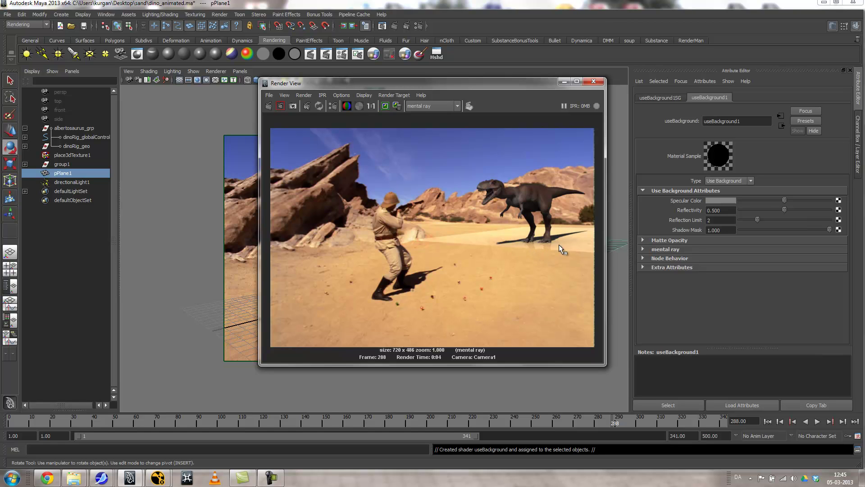
left_click_drag(785, 201, 667, 211)
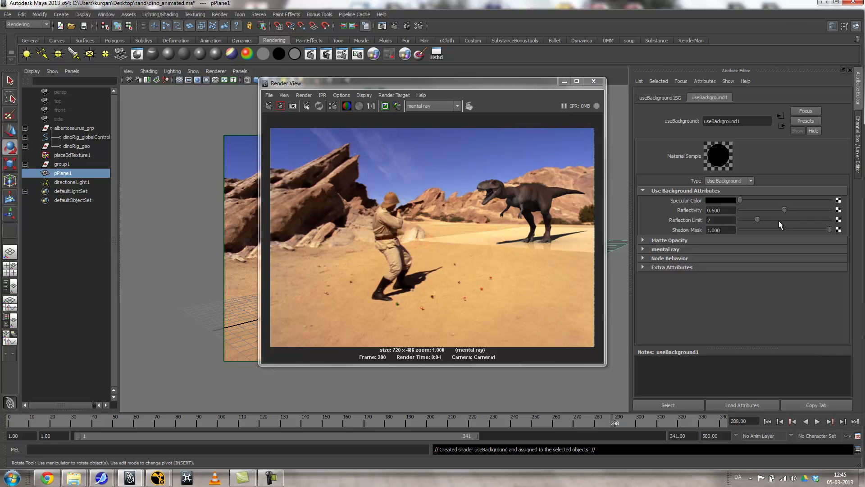
left_click_drag(782, 210, 616, 228)
left_click_drag(758, 219, 482, 206)
left_click(270, 106)
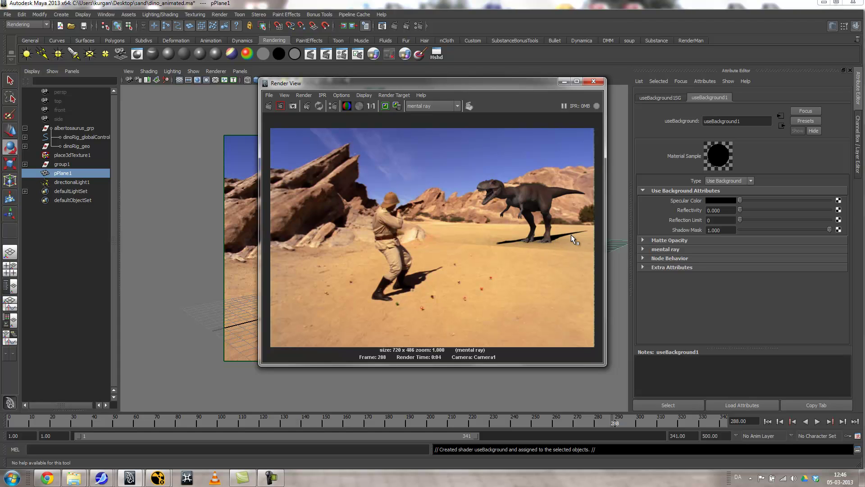
Render the frame with Final Gathering turned off in the mental ray features for comparison, and turn Final Gathering back on.
left_click(419, 26)
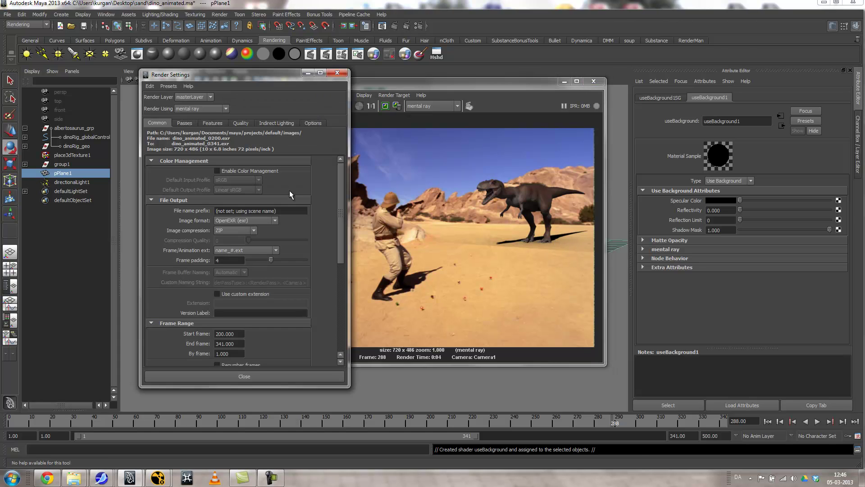
left_click(243, 126)
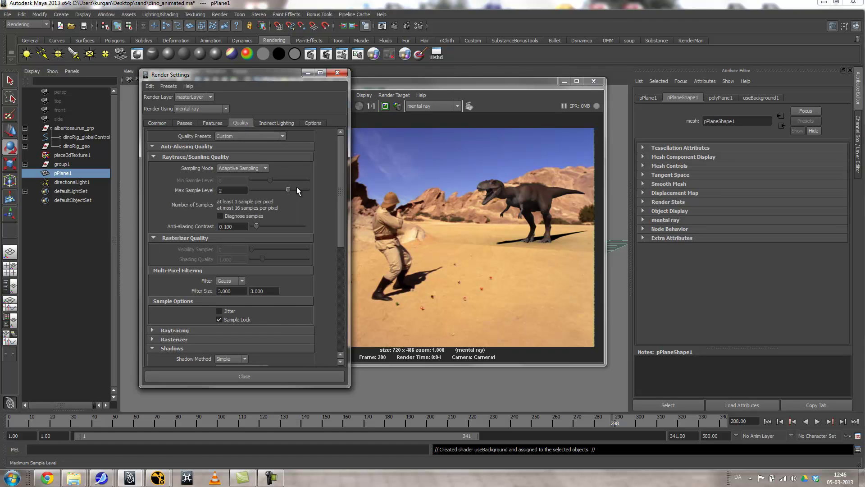
left_click(213, 124)
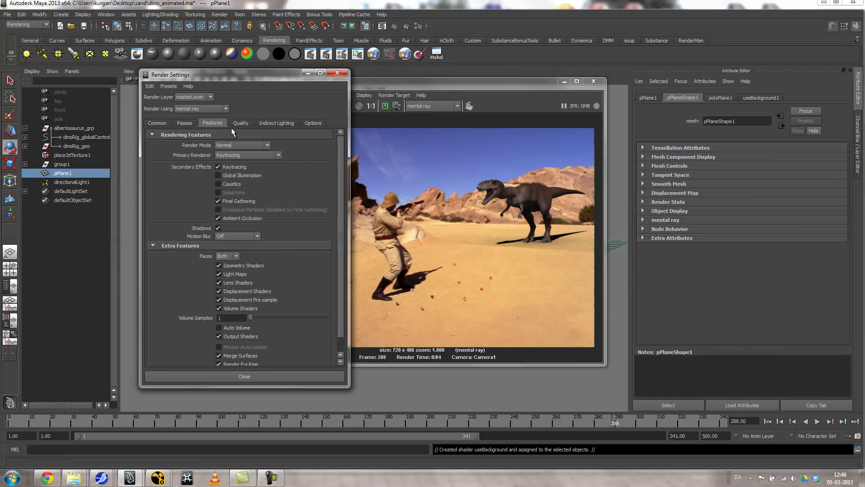
left_click(226, 203)
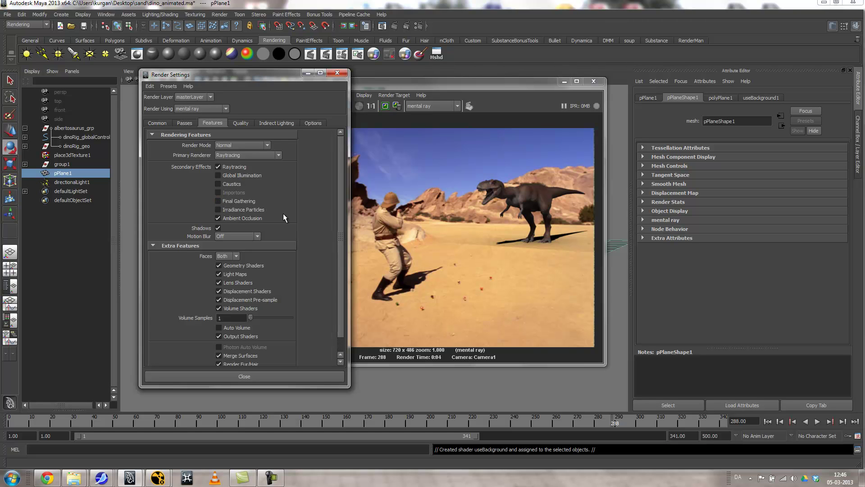
left_click(433, 93)
left_click(272, 105)
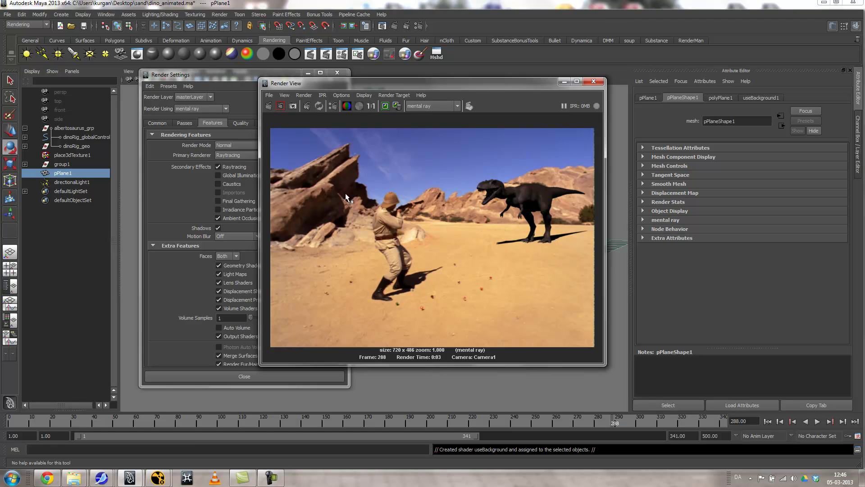
left_click_drag(414, 83, 465, 61)
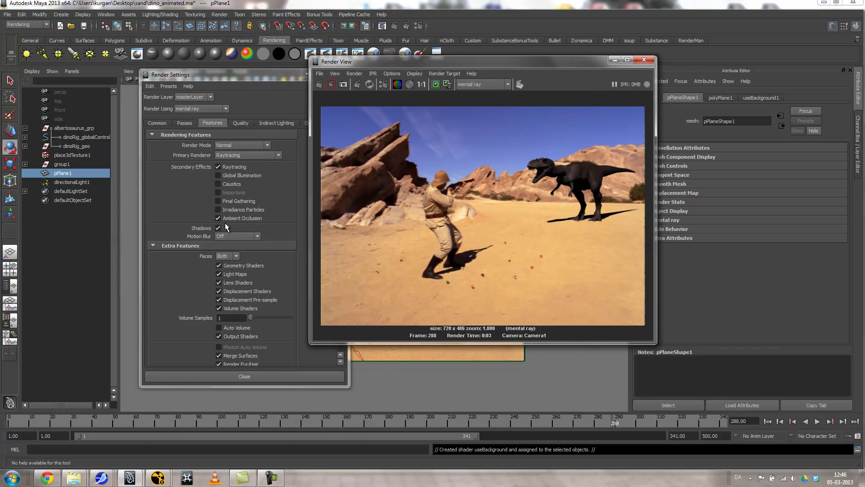
left_click(227, 199)
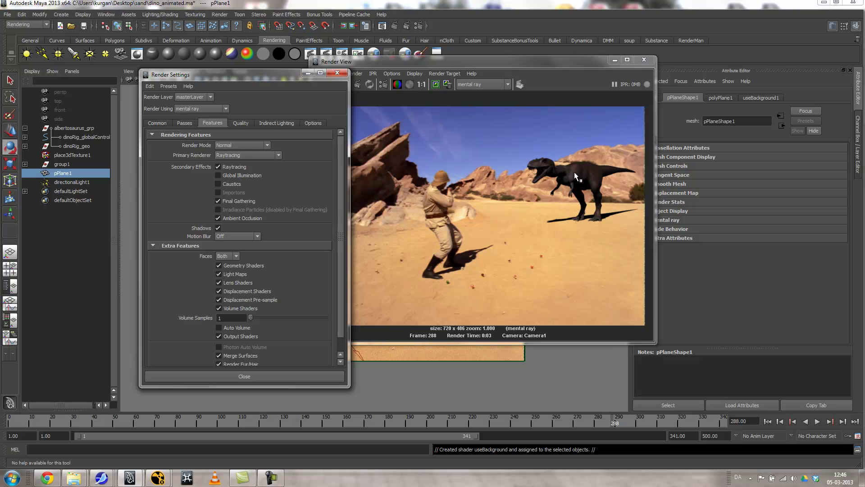
Examine the mental ray attributes of the ground plane's Use Background material, including the occlusion mask and photon attributes.
left_click_drag(588, 68, 301, 190)
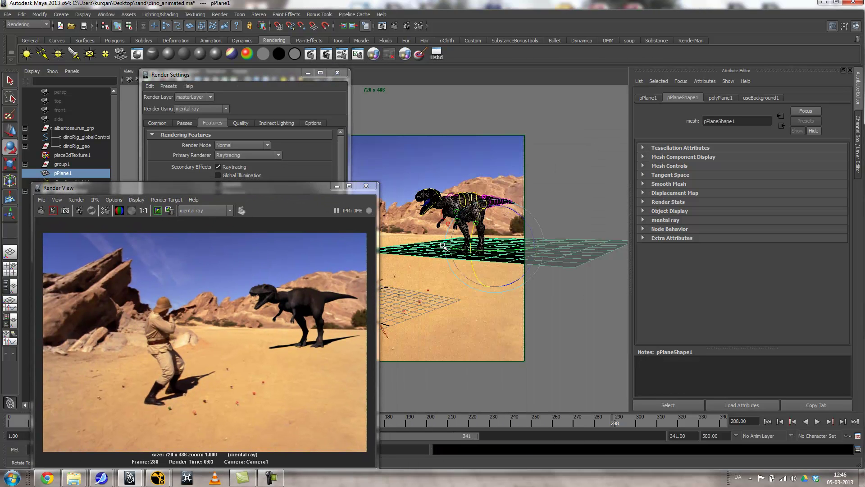
left_click(762, 98)
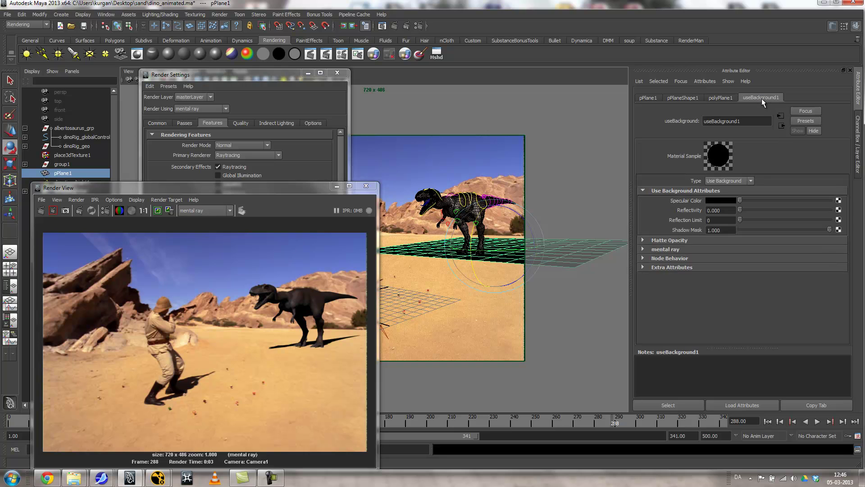
left_click(648, 248)
scroll(767, 287, "down", 5)
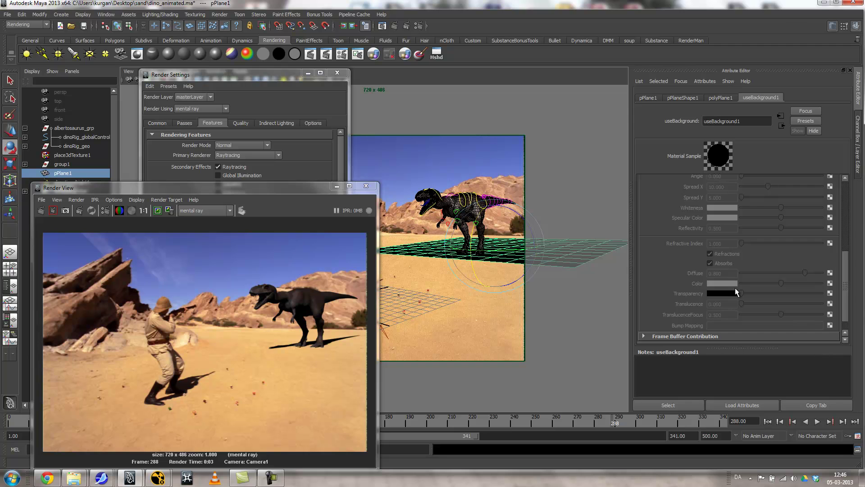
scroll(735, 291, "up", 5)
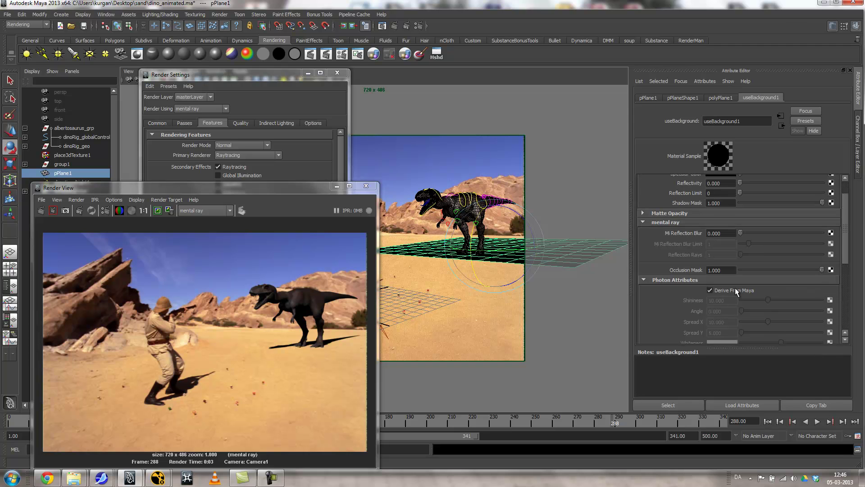
scroll(735, 290, "up", 1)
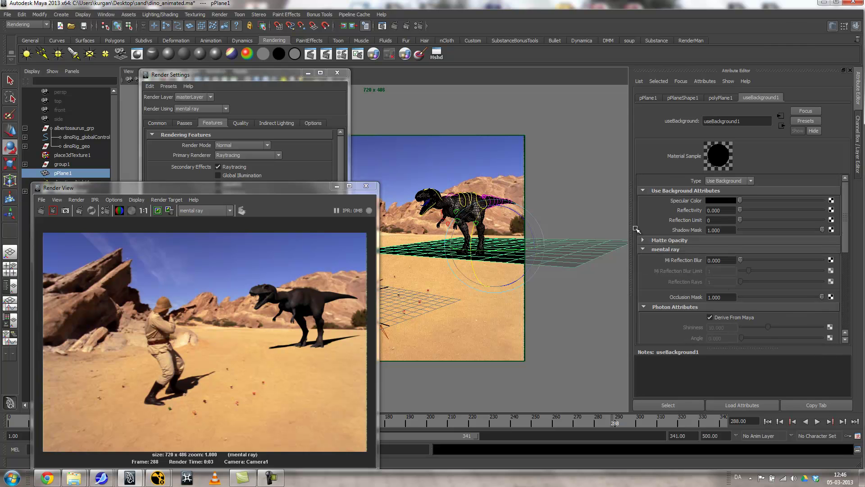
Re-render the current frame with Final Gathering enabled and move the render window clear of the dinosaur in the viewport.
left_click_drag(271, 187, 461, 88)
left_click(233, 225)
left_click(185, 105)
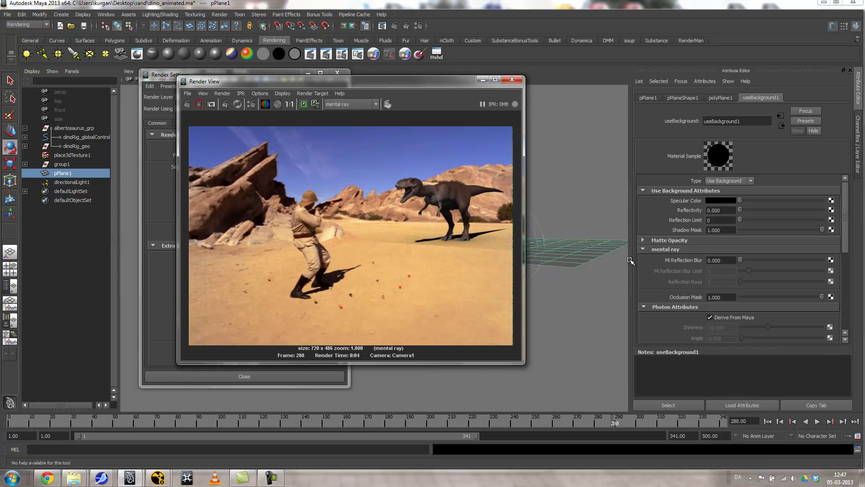
left_click_drag(443, 81, 297, 197)
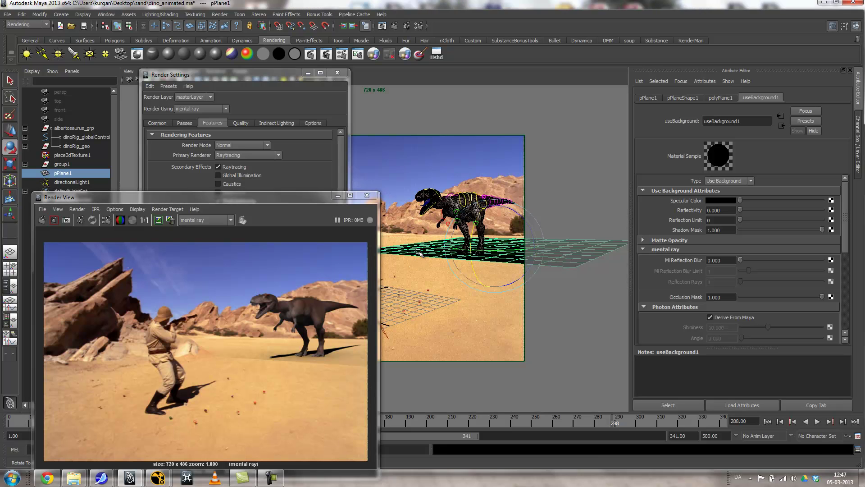
Scale up the ground plane beneath the dinosaur so it extends across the foreground sand, and re-render the frame.
key("r")
middle_click_drag(479, 272, 662, 274)
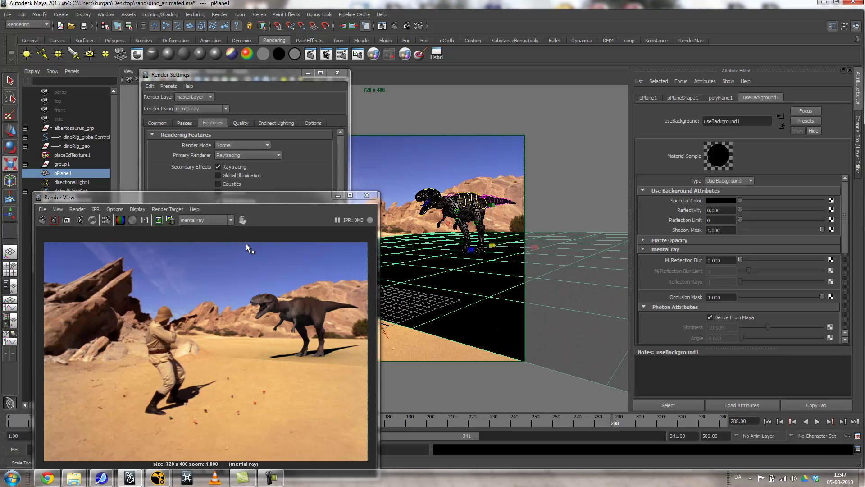
left_click(44, 219)
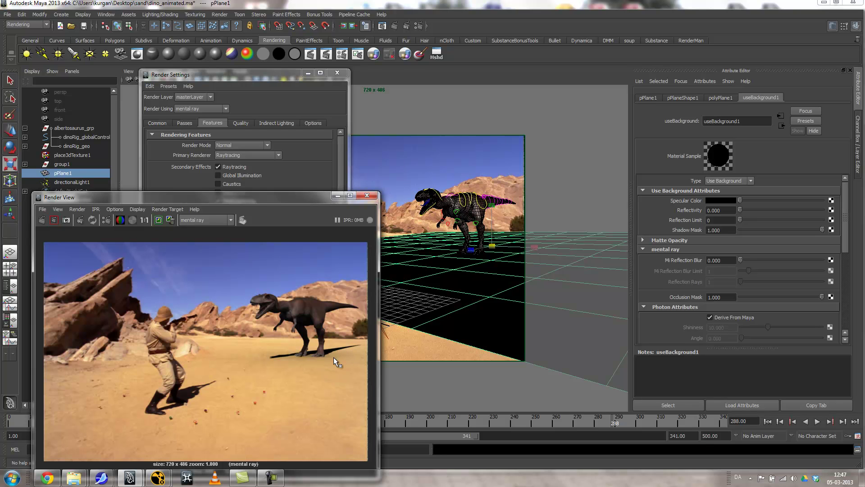
Set directionalLight1's raytrace shadow light angle to 3 and shadow rays to 4, test-rendering the region around the dinosaur's feet and shadow.
left_click_drag(239, 197, 323, 275)
left_click(82, 182)
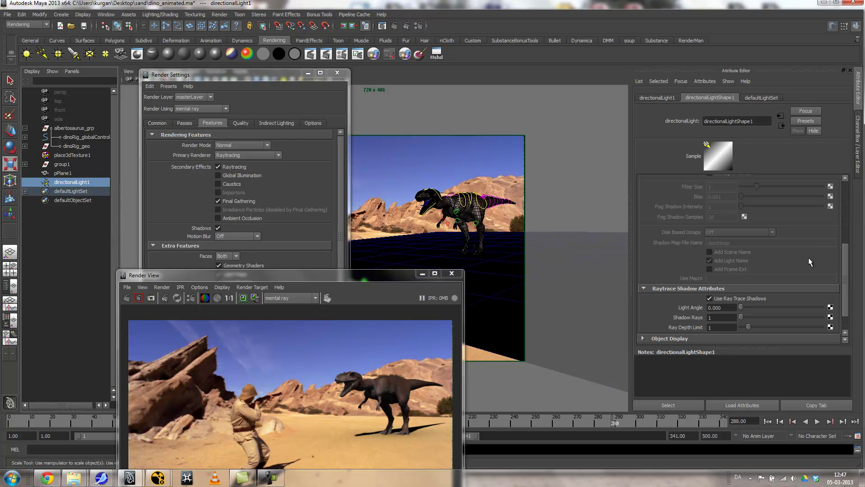
left_click(727, 309)
type("3")
left_click_drag(342, 277, 302, 122)
left_click_drag(296, 250, 397, 307)
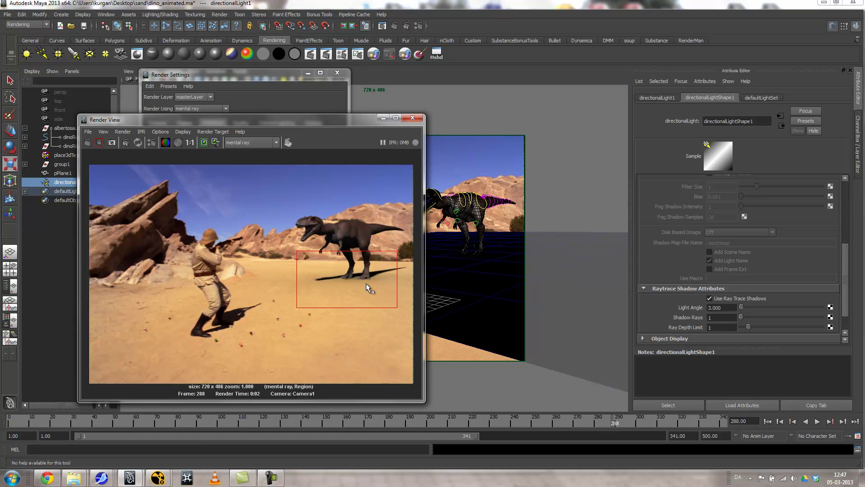
double_click(717, 317)
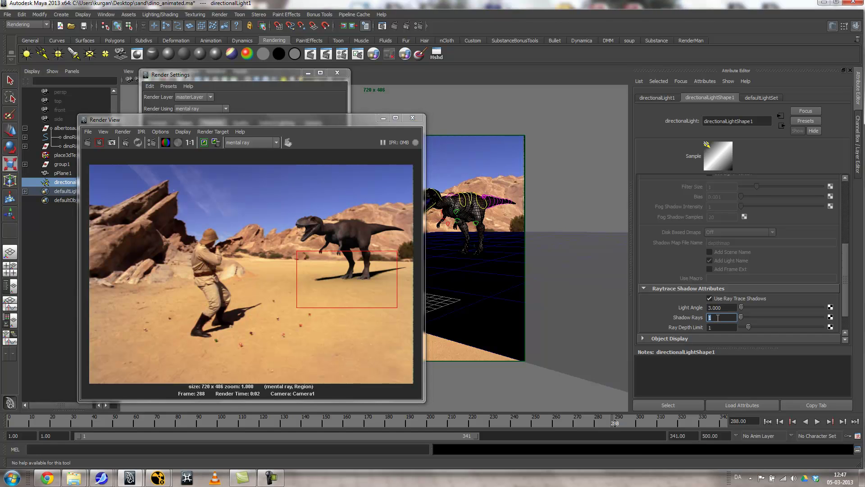
type("4")
left_click_drag(293, 245, 430, 314)
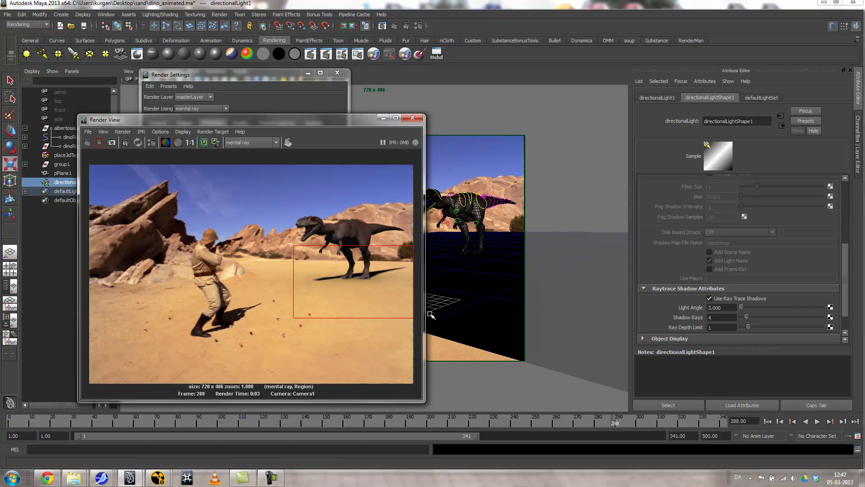
Set the light angle of directionalLight1's raytraced shadow to 2 and re-render the full frame.
left_click(721, 307)
type("2")
key("Tab")
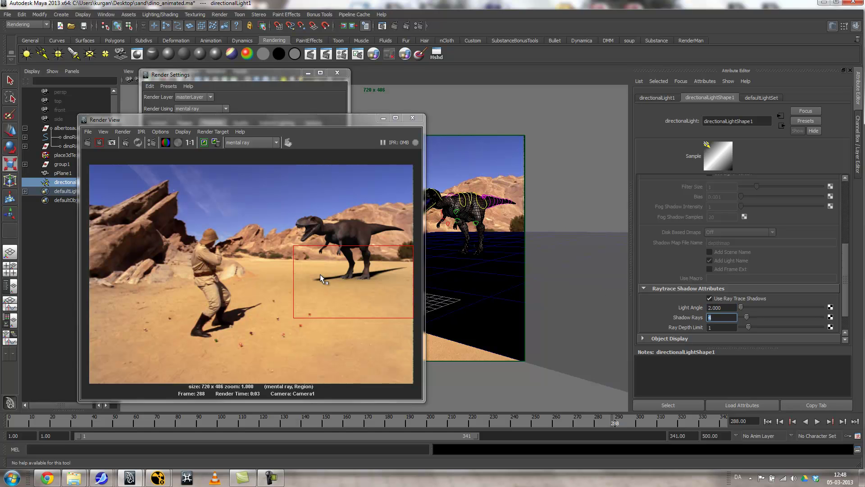
left_click(88, 142)
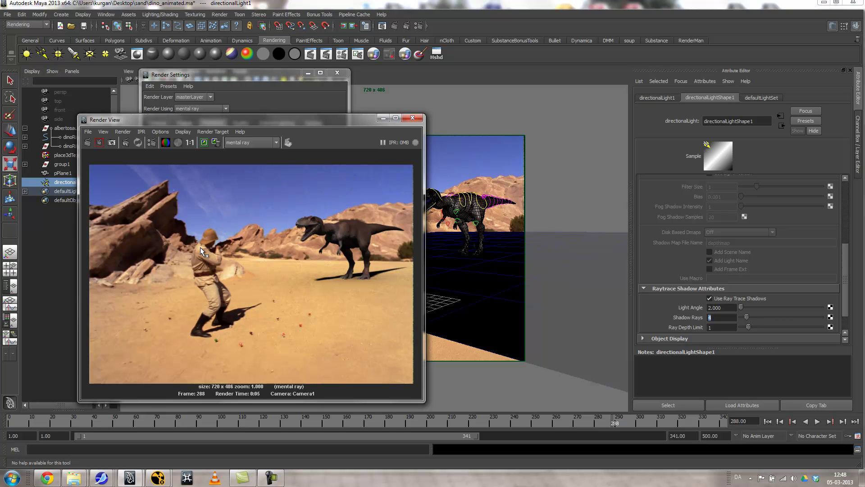
View the alpha channel of the rendered frame, and minimize the Render View and Render Settings windows.
left_click(179, 142)
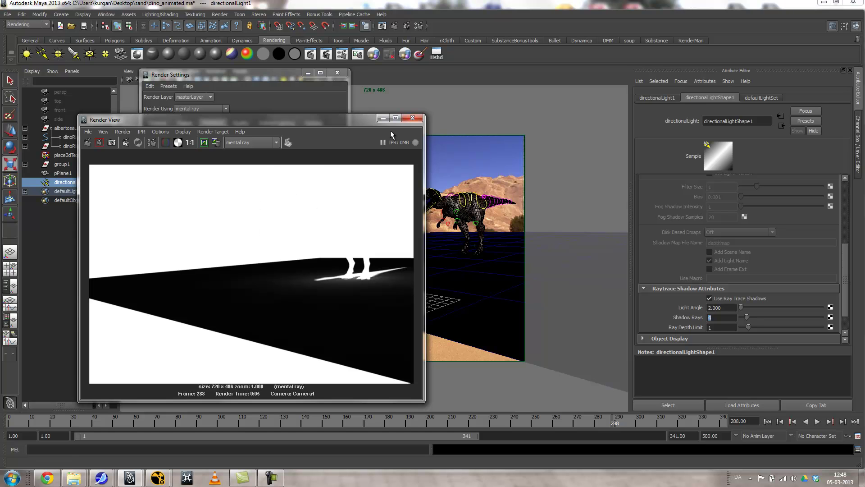
left_click(383, 119)
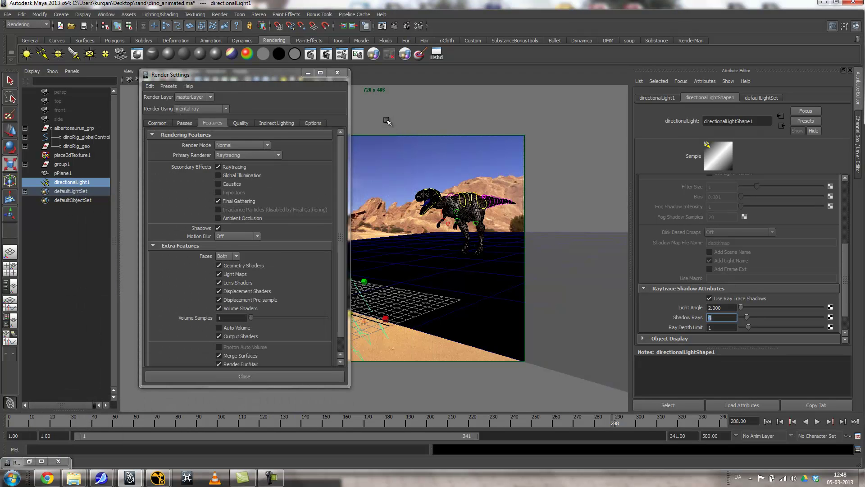
left_click(307, 74)
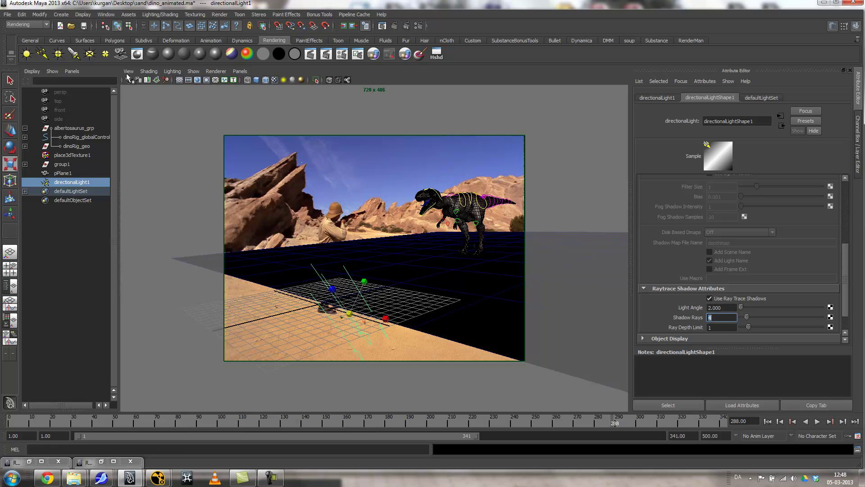
Set the display mode of Camera1's image plane to None.
left_click(127, 71)
mouse_move(156, 189)
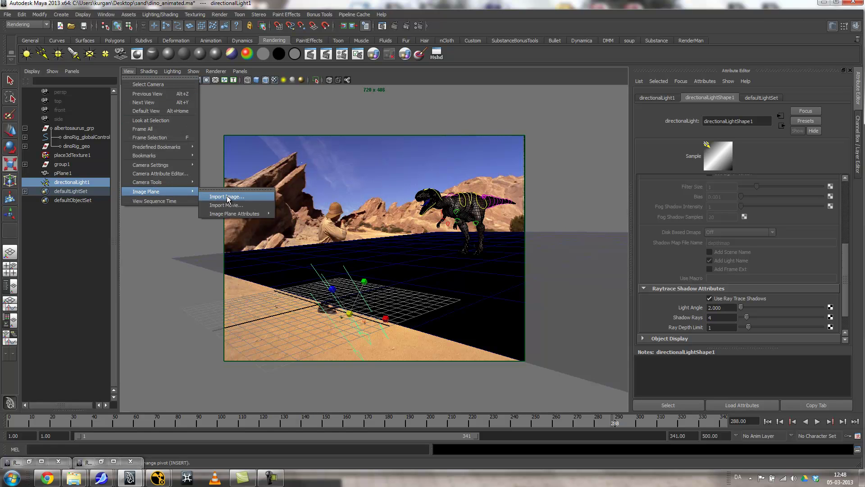
mouse_move(253, 214)
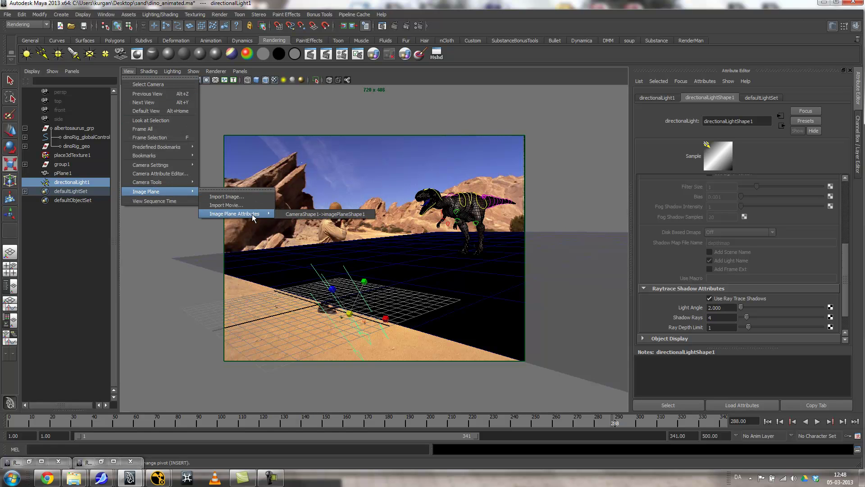
left_click(330, 215)
left_click_drag(847, 250, 848, 179)
left_click(719, 211)
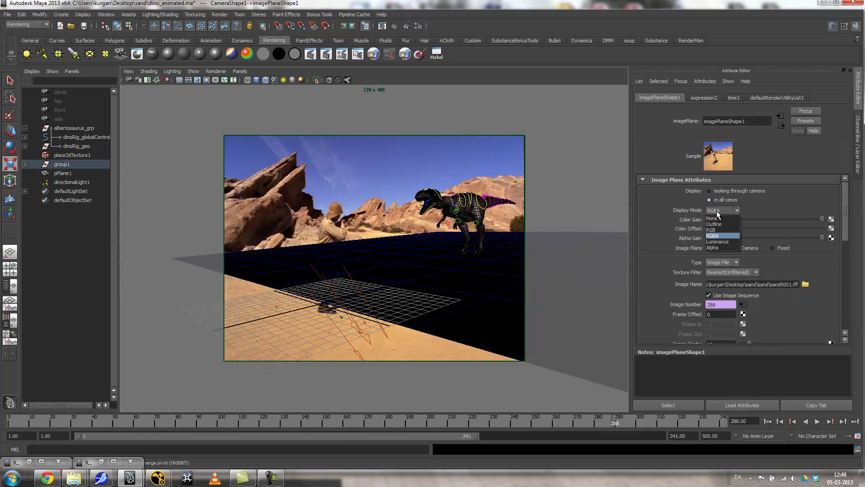
left_click(716, 218)
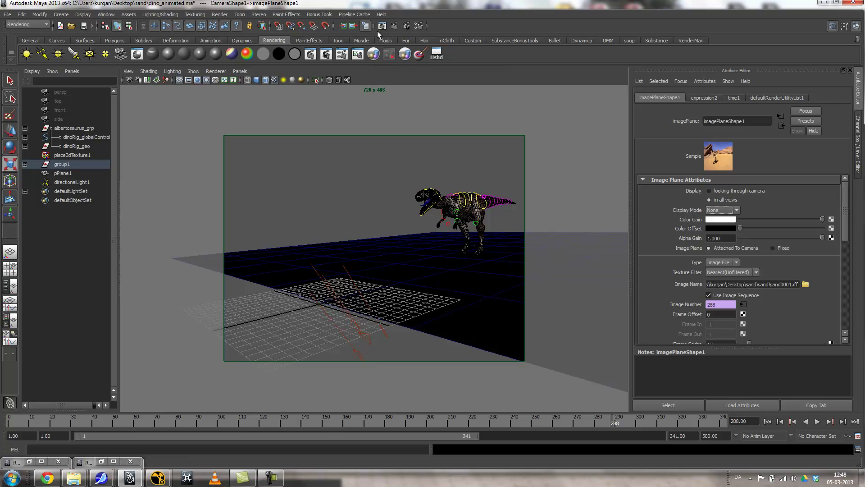
Render the frame without the background footage, examine its alpha and color channels, and move the render window aside.
left_click(394, 26)
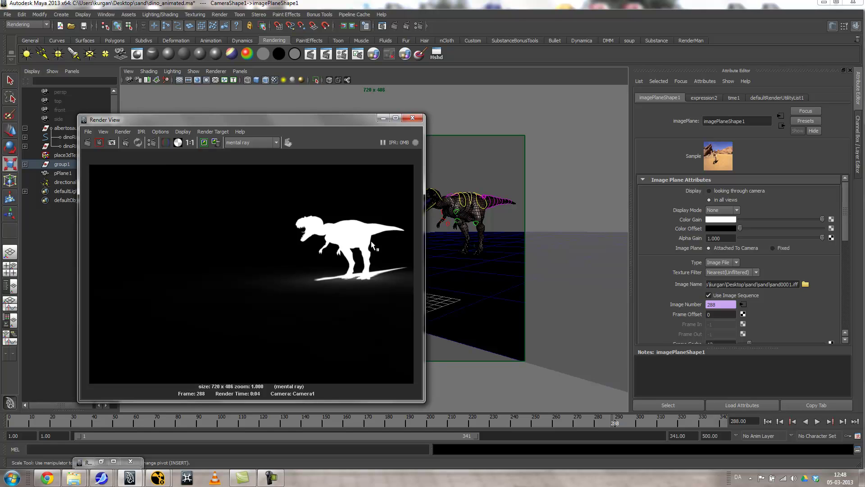
left_click(166, 143)
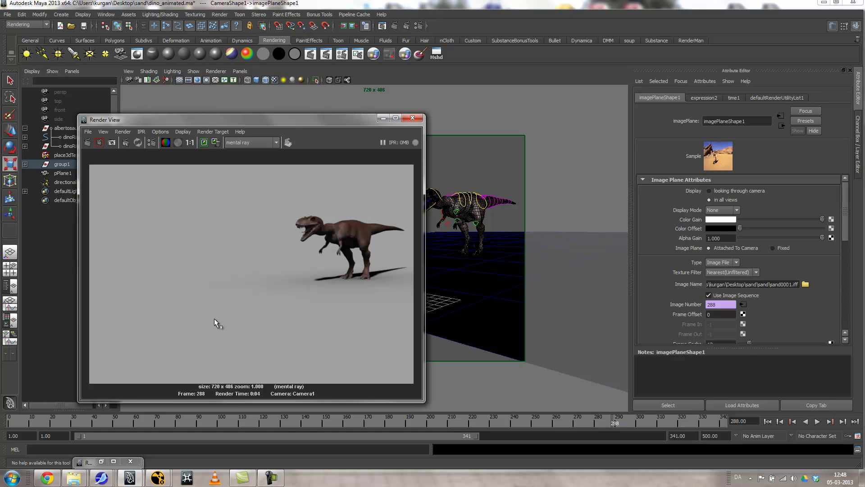
left_click_drag(335, 121, 209, 186)
Set Camera1's environment background color to black.
left_click(128, 79)
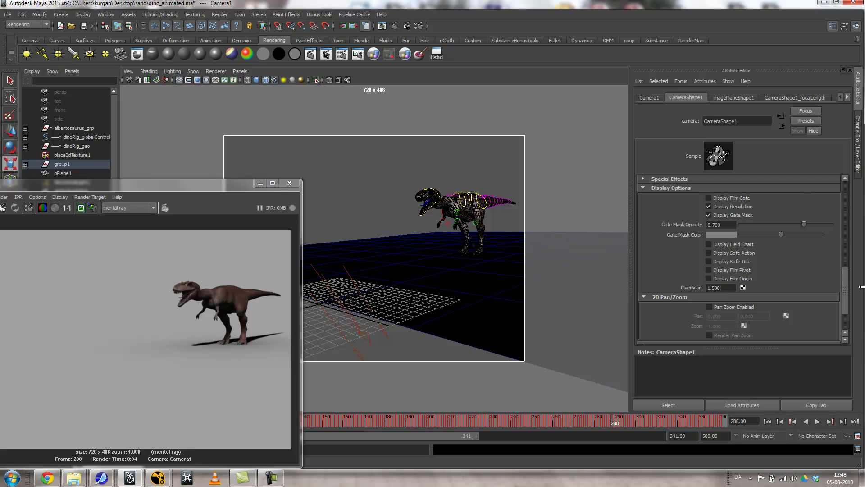
left_click_drag(847, 285, 740, 258)
left_click(699, 247)
left_click_drag(135, 188, 414, 150)
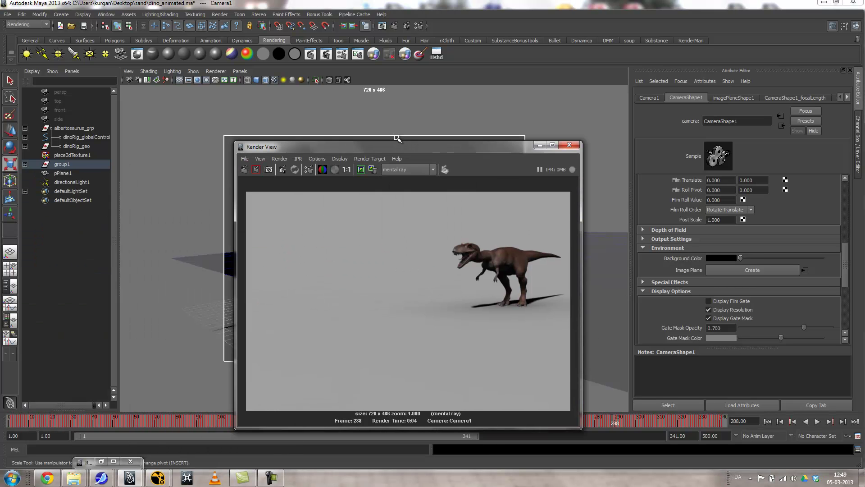
Re-render the frame against the black background and compare its alpha channel with the color image.
left_click(256, 169)
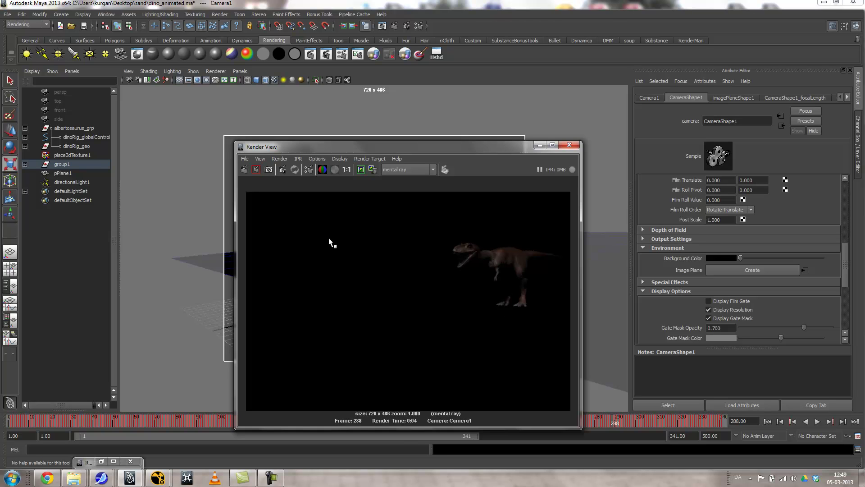
left_click(334, 170)
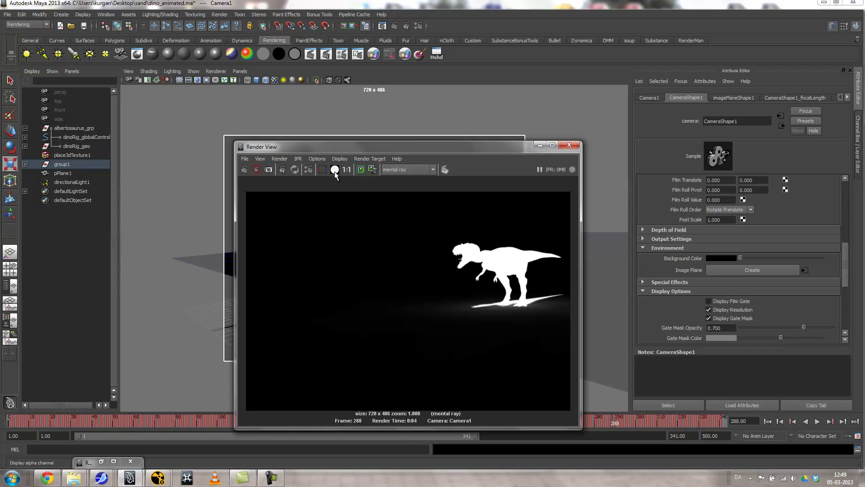
left_click(322, 169)
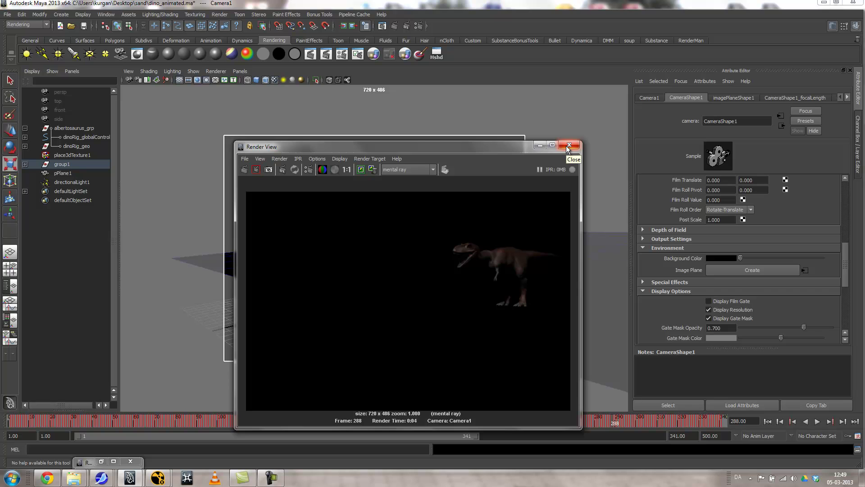
Add a second directional light, enlarge its icon, and rotate it to shine towards the dinosaur.
left_click_drag(476, 148, 779, 189)
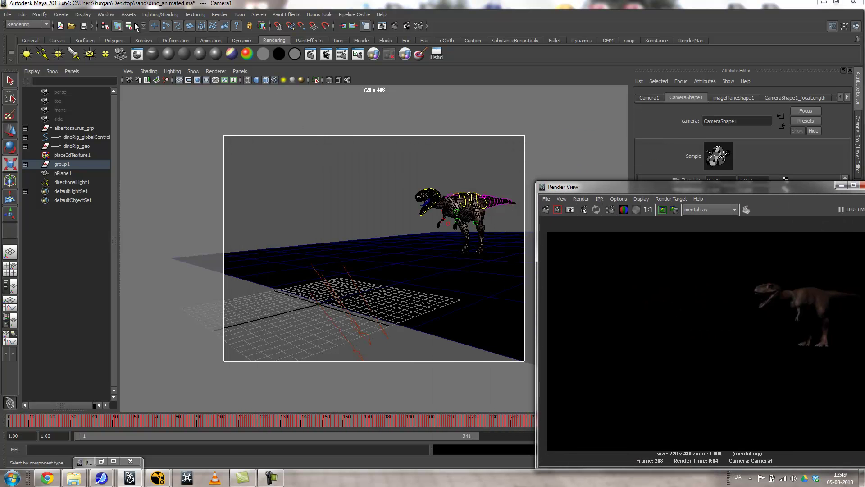
left_click(42, 53)
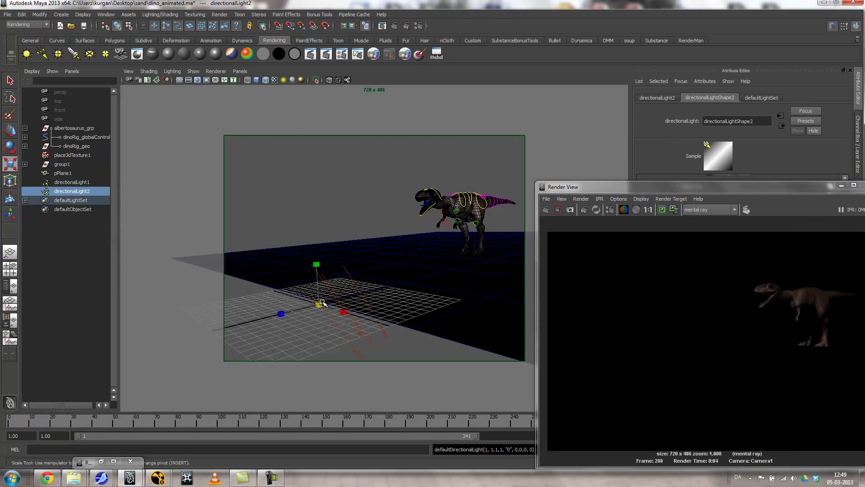
left_click_drag(319, 305, 352, 333)
key("e")
left_click_drag(294, 277, 292, 282)
Set the second directional light's intensity to 0.3 and re-render the region around the dinosaur.
left_click_drag(586, 187, 283, 136)
left_click_drag(845, 261, 799, 198)
double_click(723, 210)
type("0.3")
key("Return")
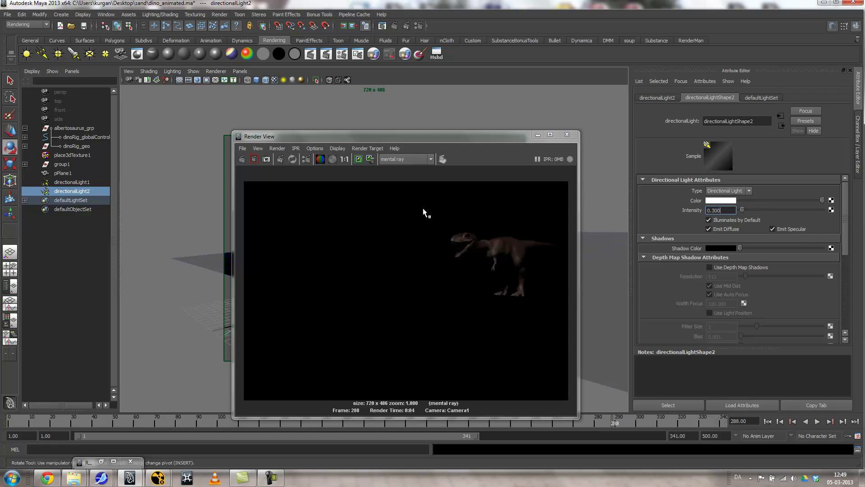
left_click_drag(423, 209, 568, 325)
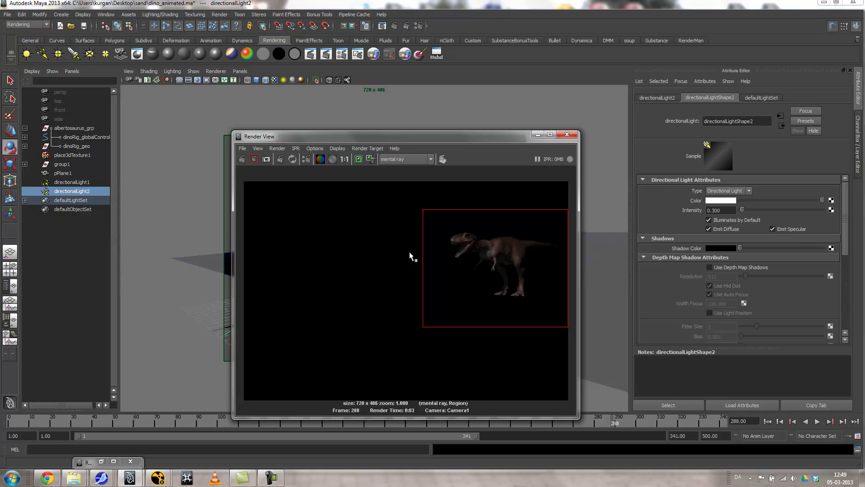
Close the render window and examine the common render settings for output path, file format, frame range and image size.
left_click(567, 134)
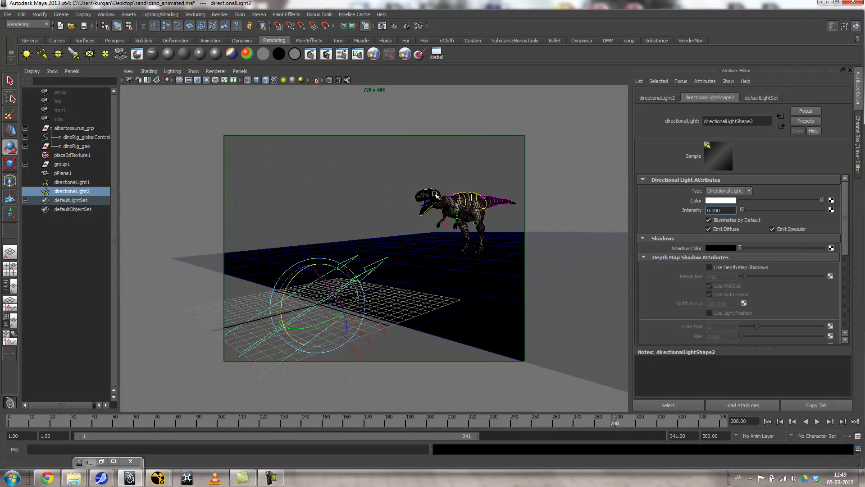
left_click(418, 26)
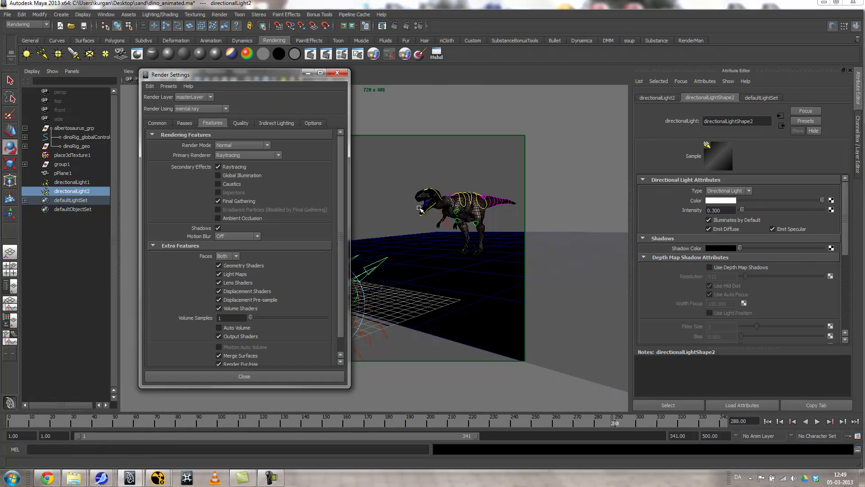
left_click(155, 123)
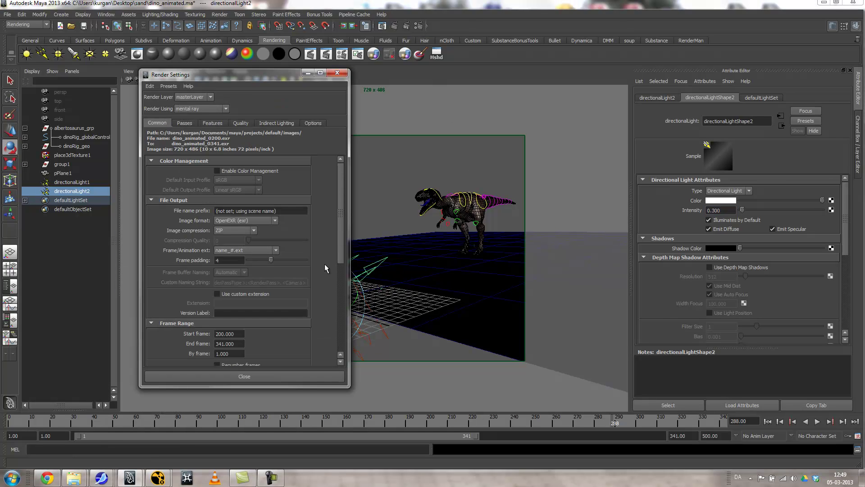
scroll(339, 182, "down", 2)
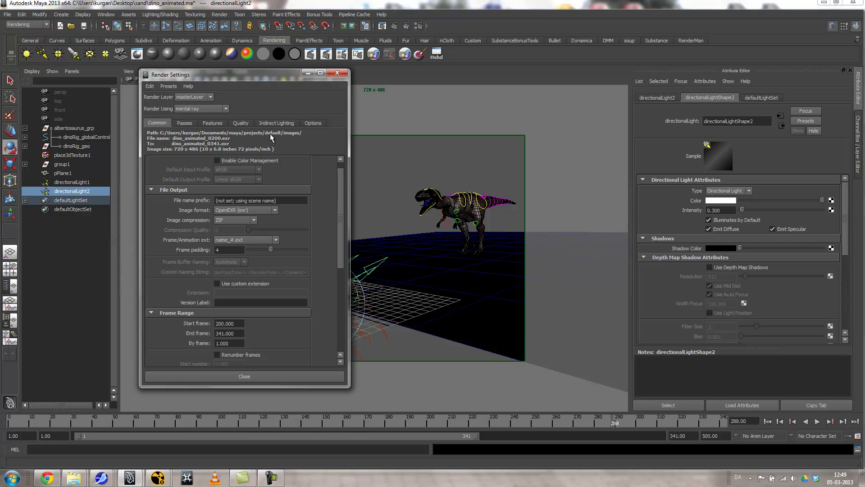
left_click_drag(342, 189, 341, 216)
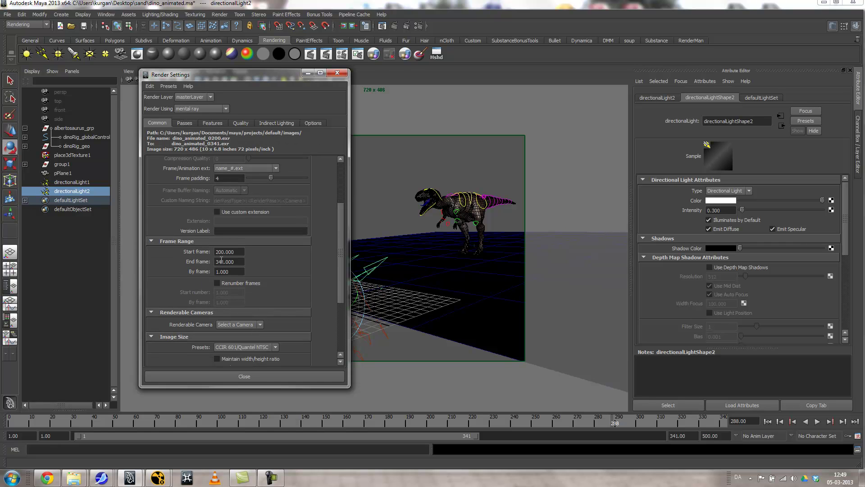
left_click(241, 252)
key("Tab")
scroll(340, 270, "down", 4)
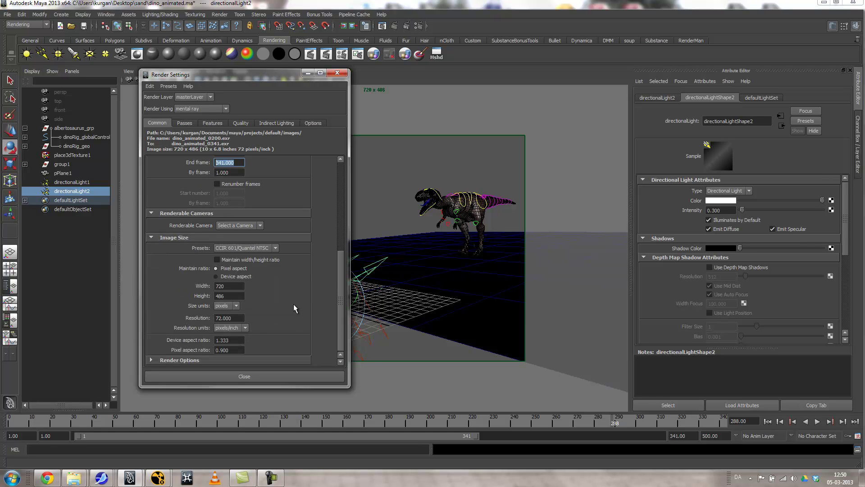
Set the renderable camera to Camera1 in the common render settings and return to the file output options.
left_click(235, 226)
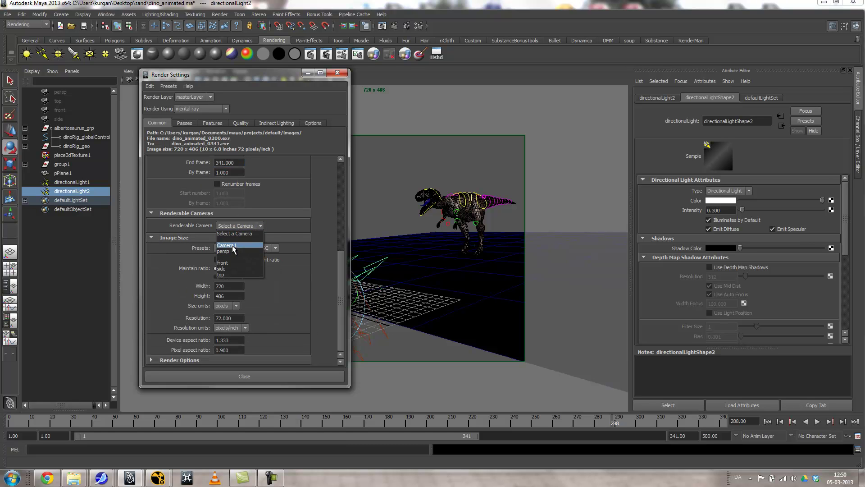
left_click(227, 246)
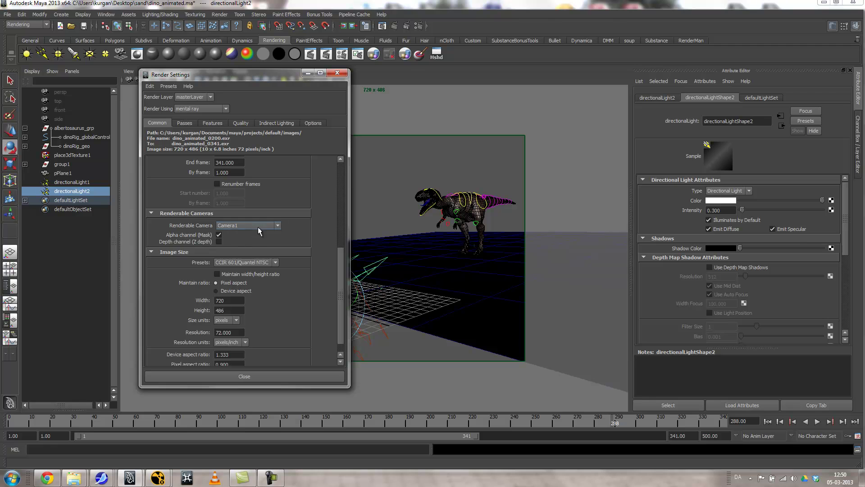
left_click_drag(337, 258, 302, 199)
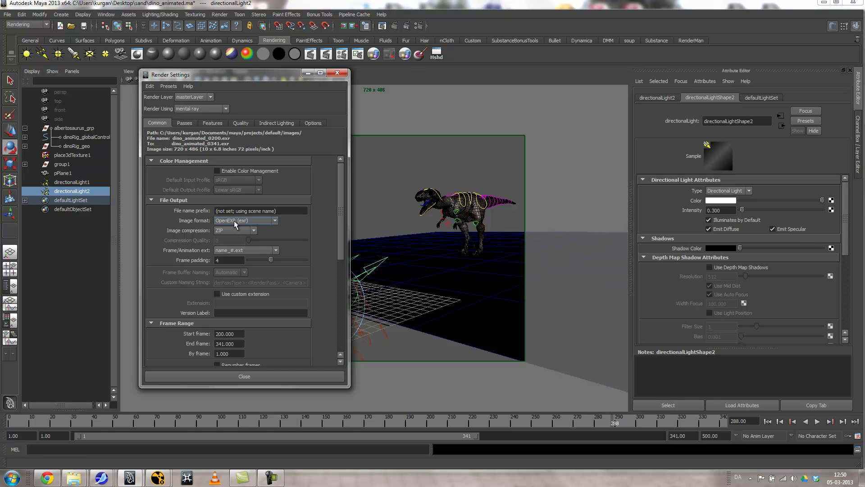
Close the render settings and start a batch render of the dinosaur sequence.
left_click(244, 377)
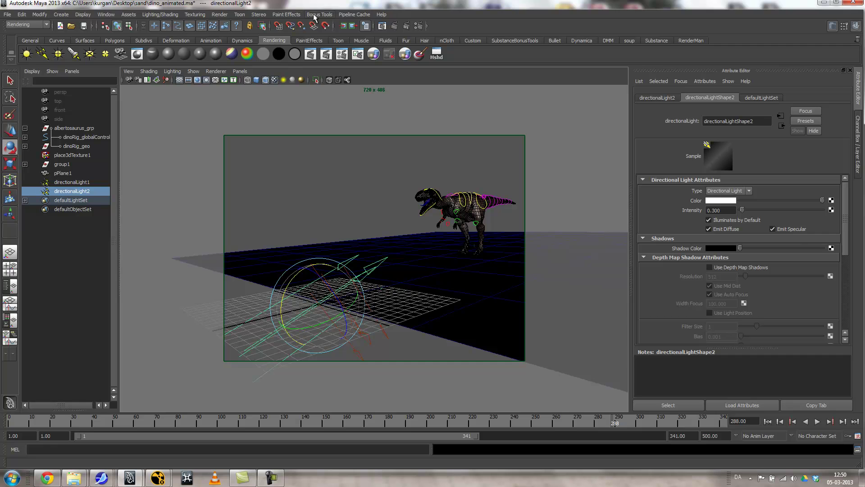
left_click(219, 14)
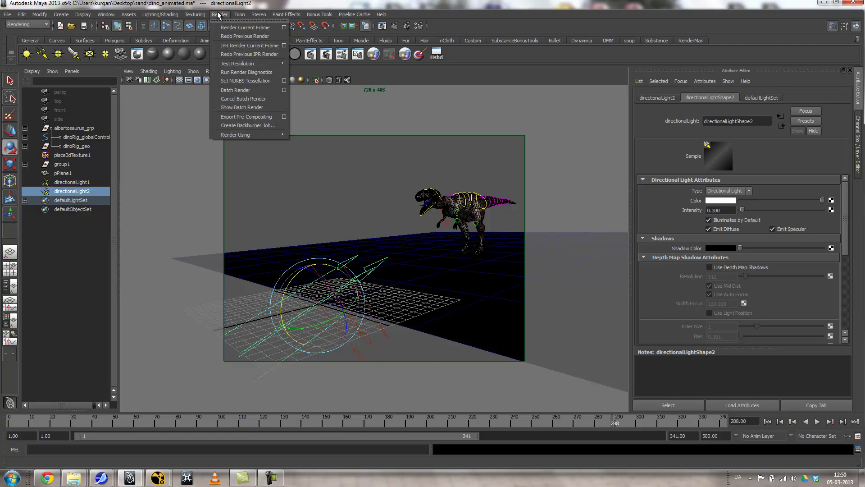
left_click(235, 90)
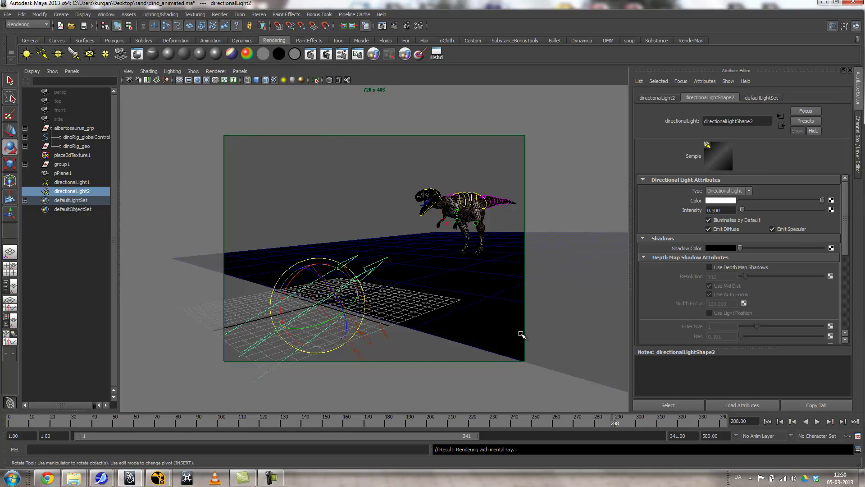
mouse_move(268, 480)
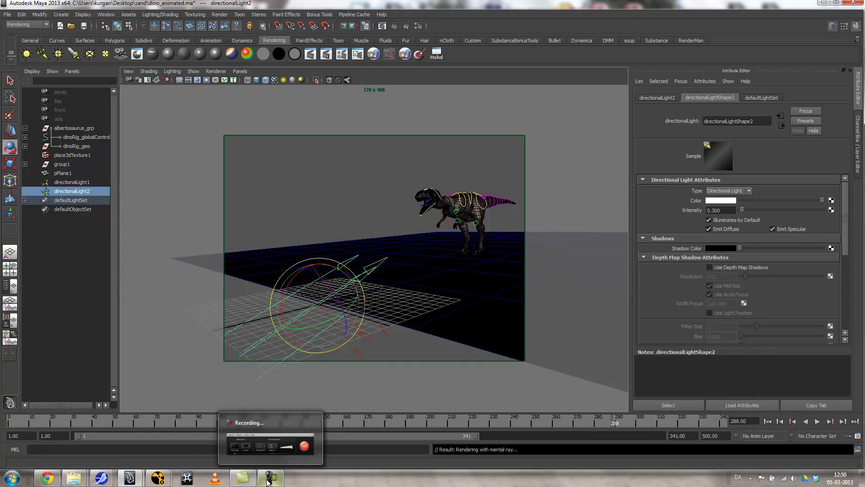
left_click(268, 480)
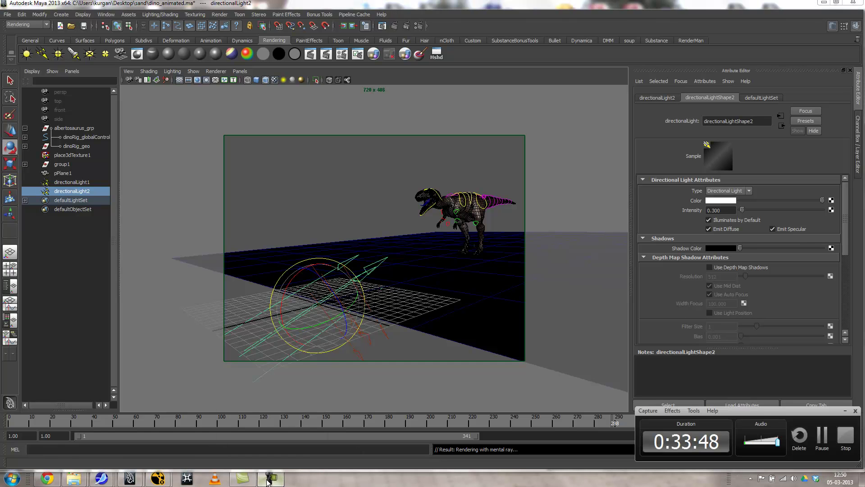
left_click(822, 437)
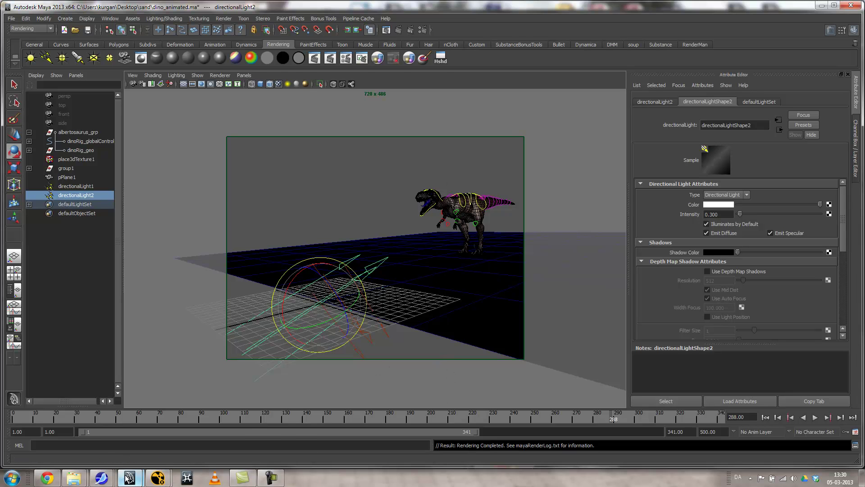
Switch to NukeX, clear all open node properties, and show the Read1 desert footage in the viewer.
mouse_move(167, 479)
left_click(188, 427)
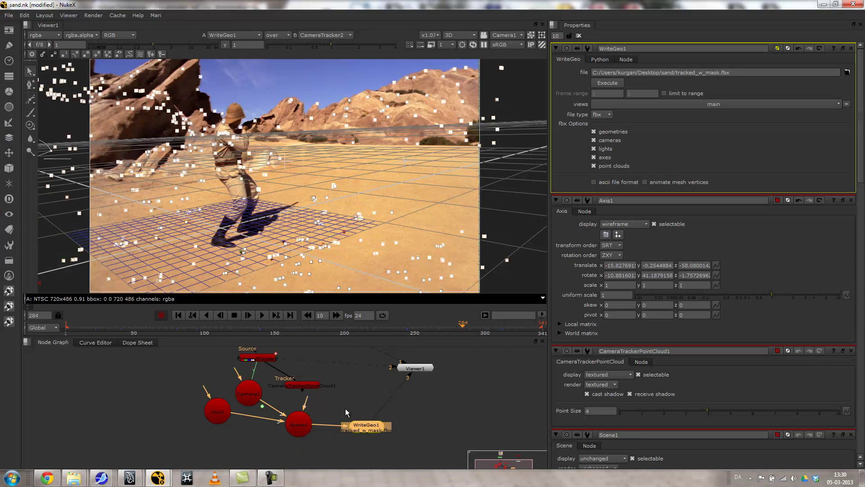
middle_click_drag(428, 386, 402, 447)
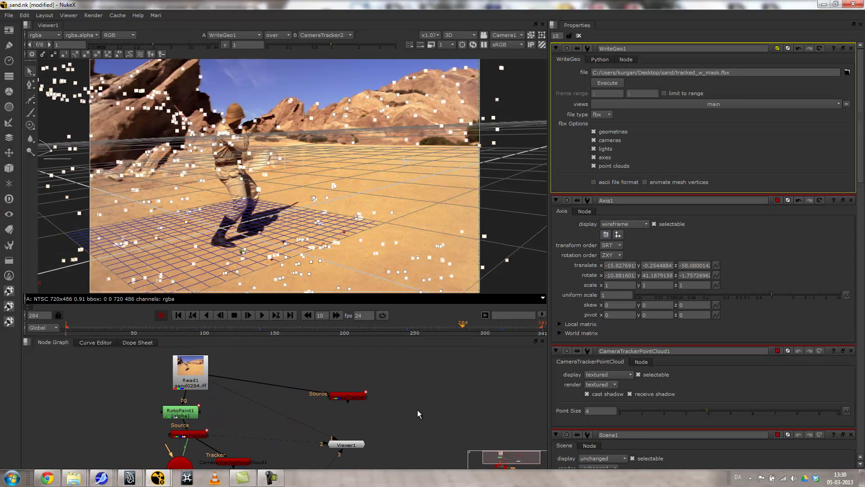
left_click(579, 36)
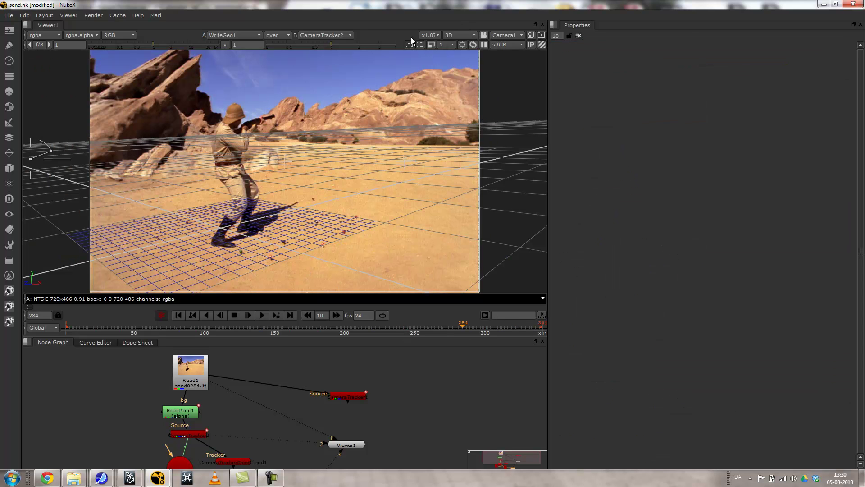
left_click(235, 35)
left_click(223, 19)
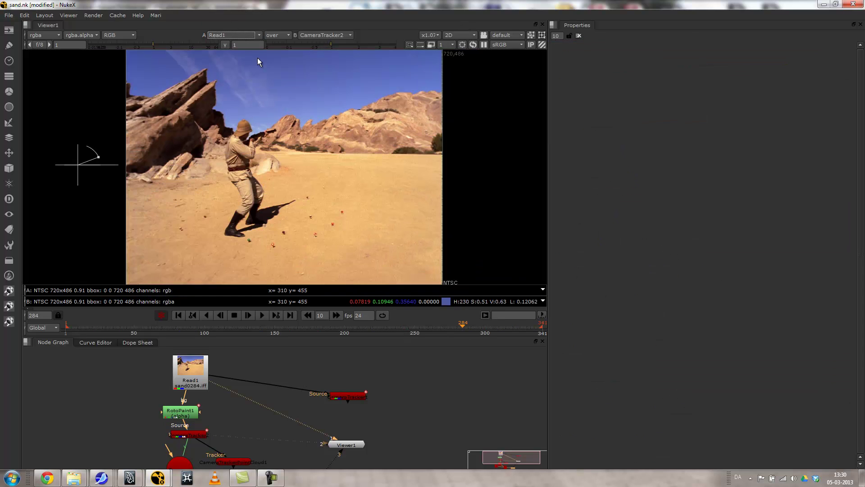
Read in the dino_animated_####.exr sequence, frames 200-341, from the Documents/maya/projects/default/images folder.
middle_click_drag(419, 404, 407, 401)
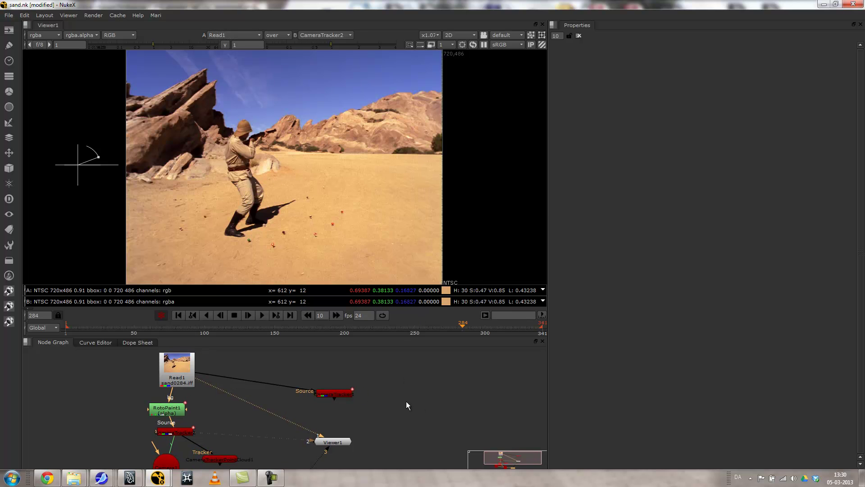
key("r")
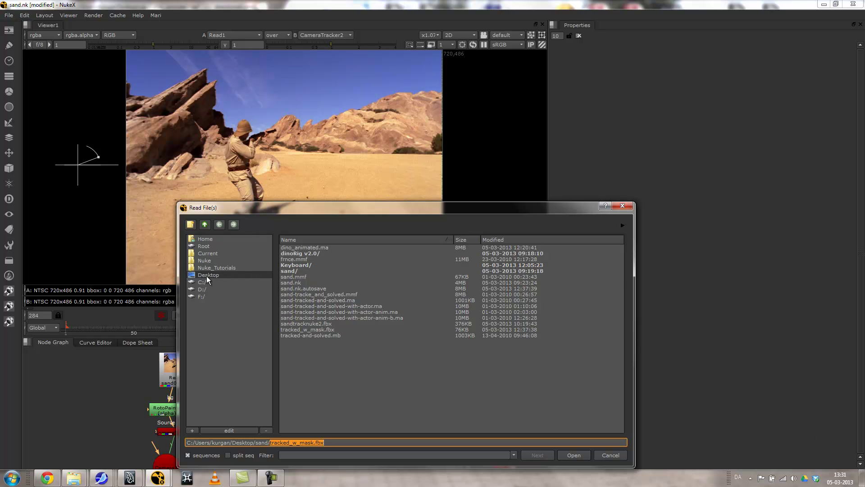
left_click(205, 238)
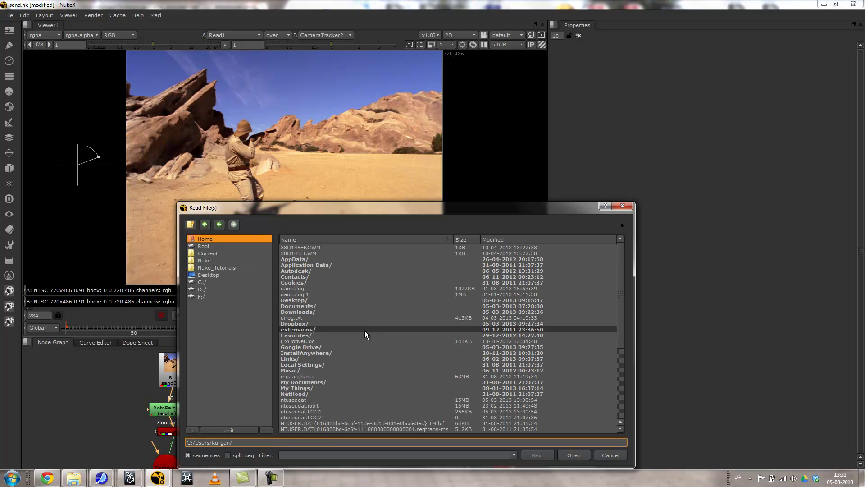
double_click(309, 307)
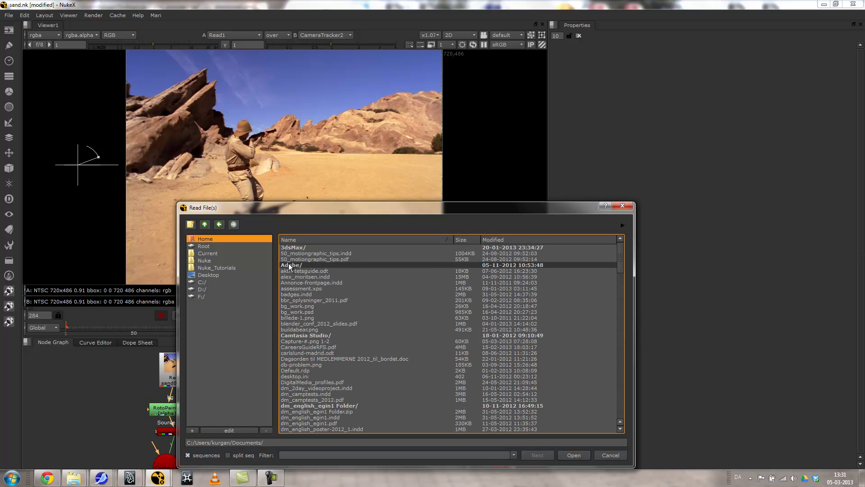
scroll(332, 378, "down", 20)
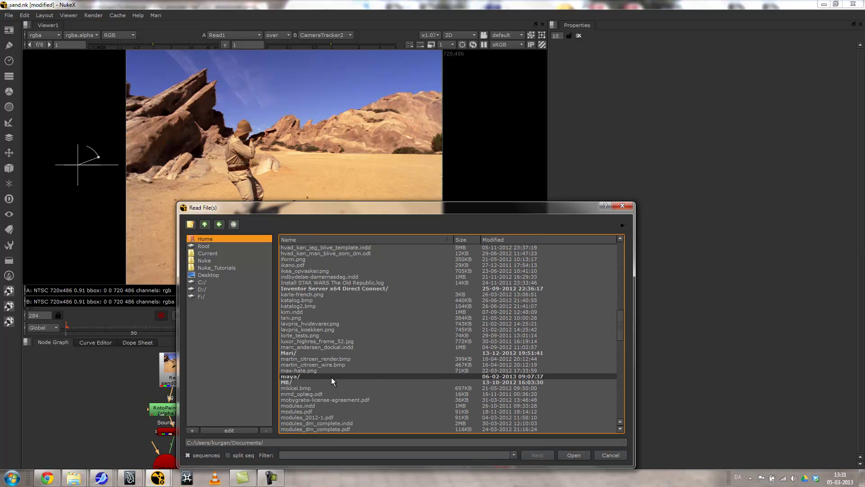
double_click(302, 378)
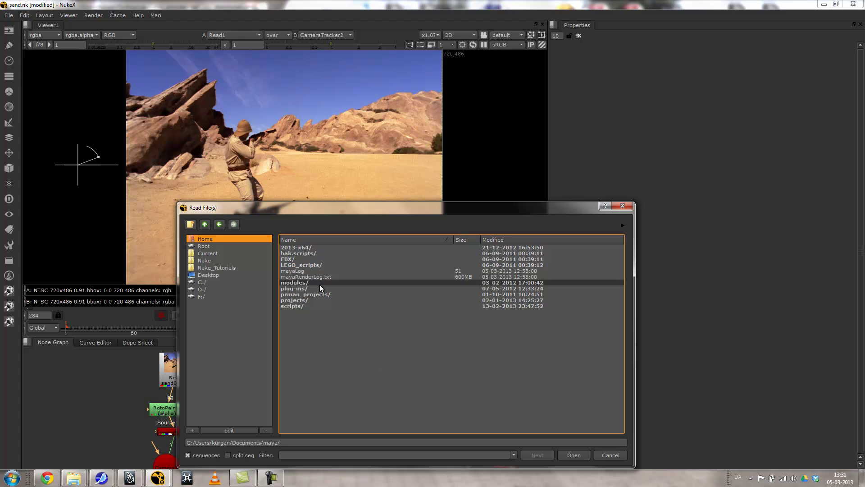
double_click(302, 300)
double_click(298, 248)
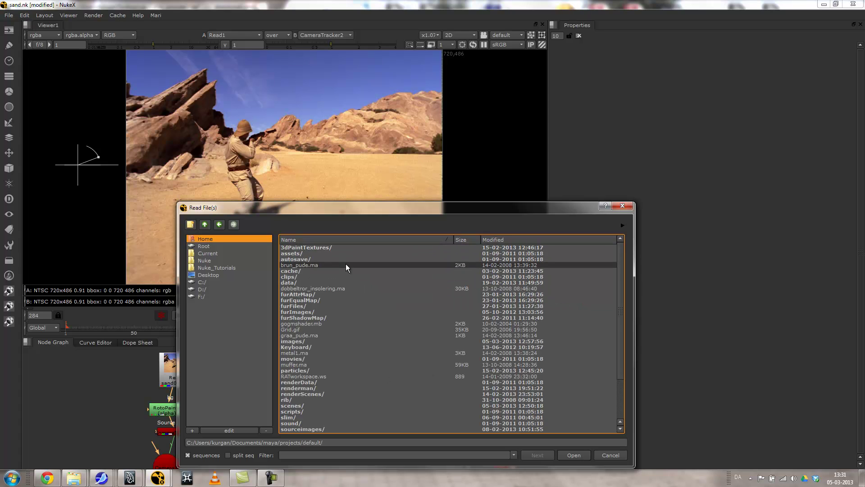
double_click(312, 341)
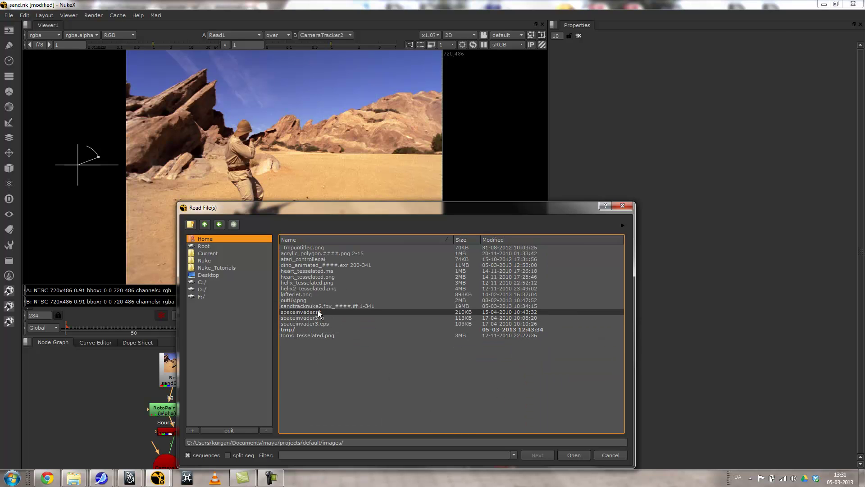
left_click(350, 265)
left_click(567, 453)
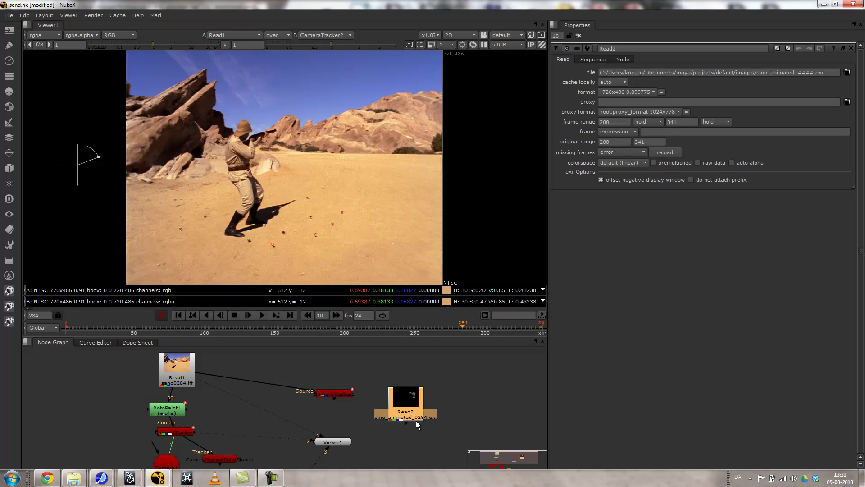
Reposition the dinosaur Read node above the Viewer node and view it alone by turning off the viewer's A/B over mode.
left_click_drag(408, 396, 402, 363)
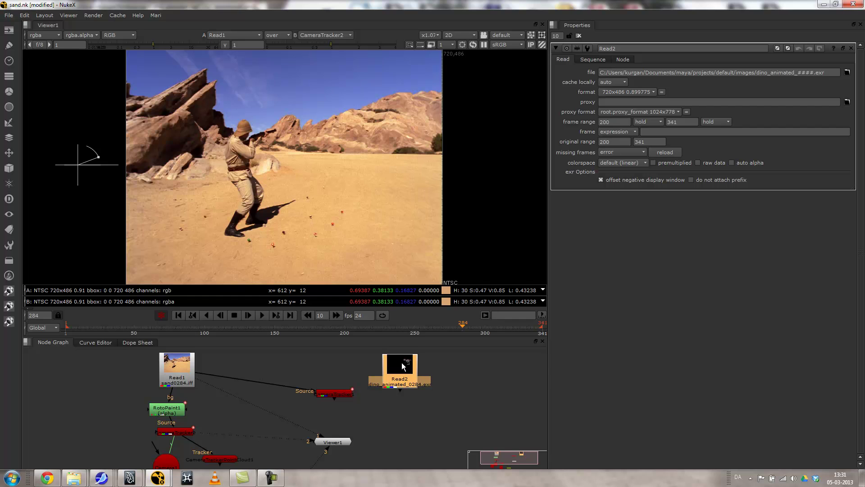
key("1")
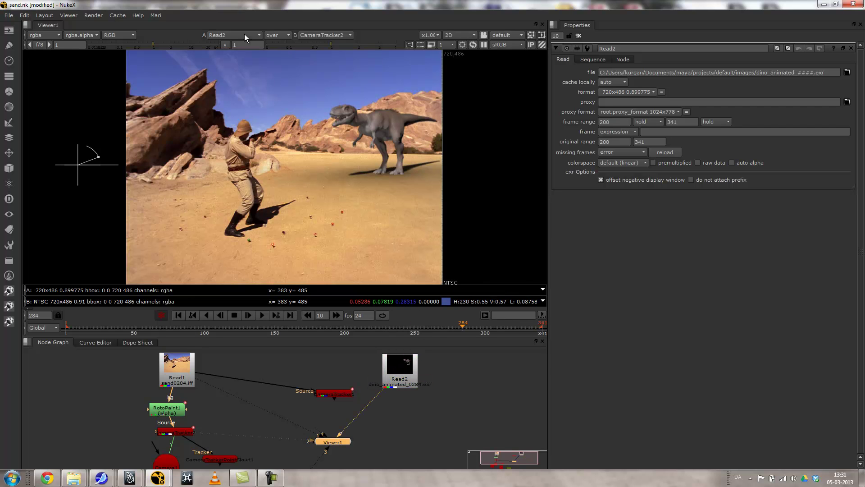
left_click(277, 35)
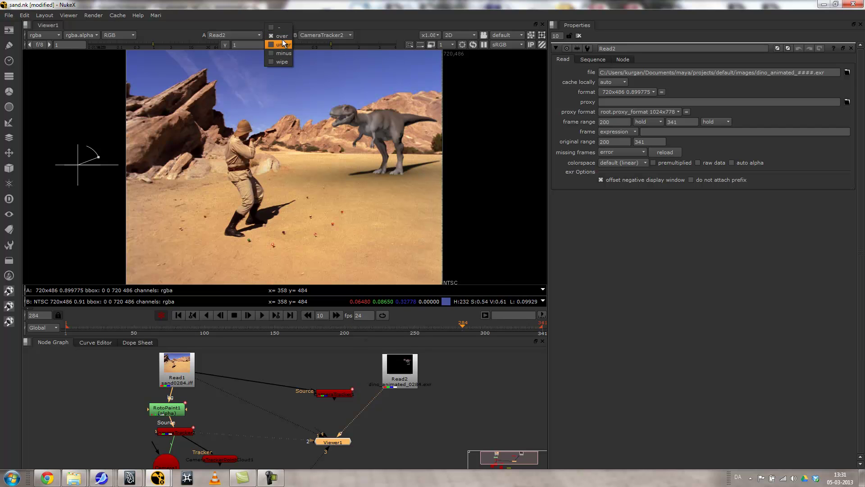
left_click(280, 27)
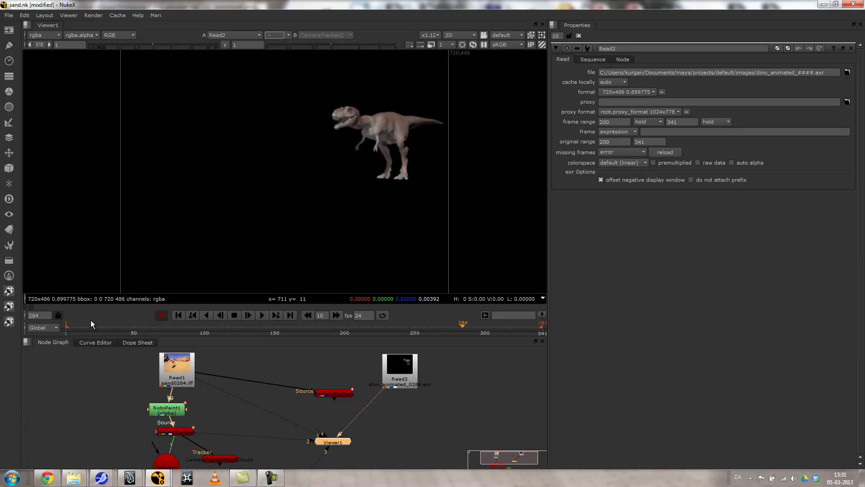
Scrub through the dinosaur sequence to frame 301 and inspect its alpha as a matte overlay.
left_click_drag(112, 326, 268, 332)
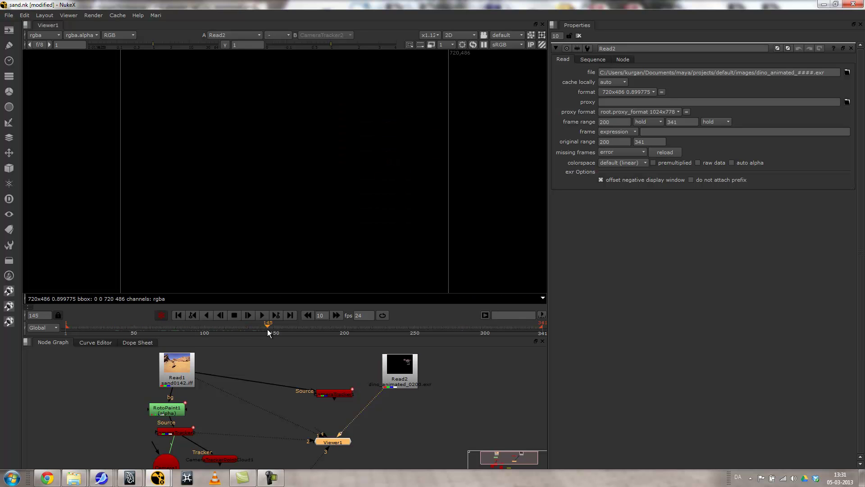
left_click_drag(334, 330, 486, 333)
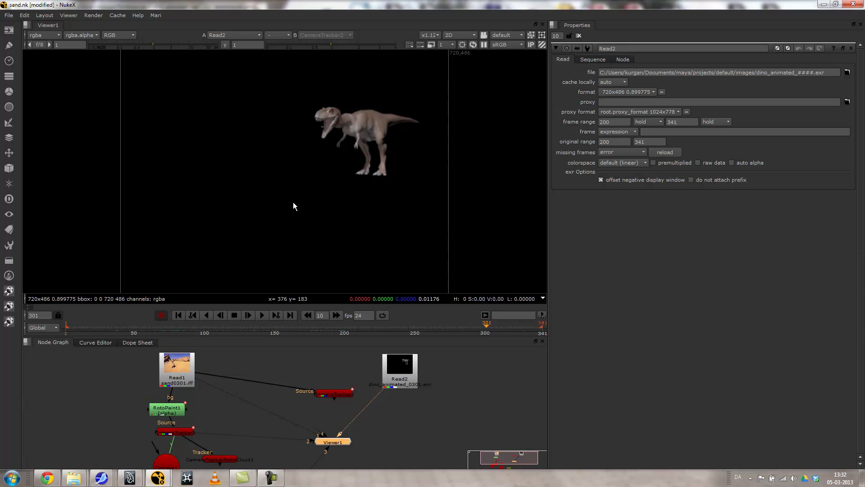
key("m")
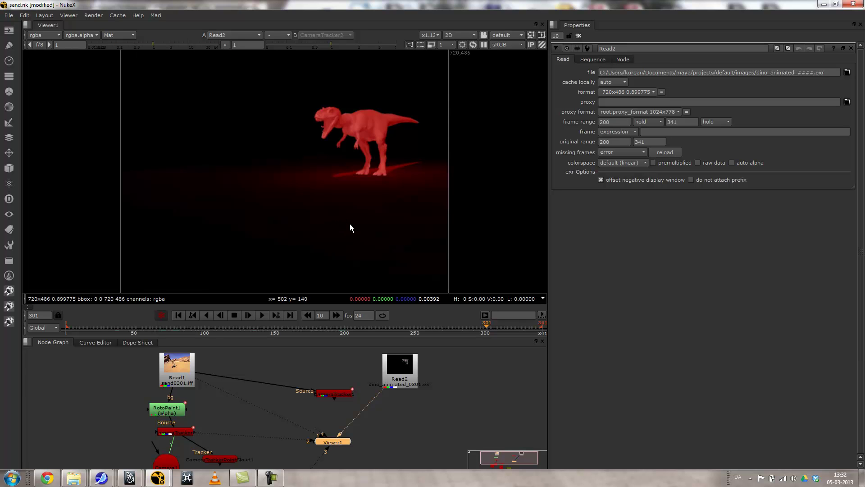
key("m")
Add a Merge node set to over, with Read1 as input B and Read2 as input A, and review frame 290.
middle_click_drag(456, 382, 398, 369)
left_click(348, 357)
key("m")
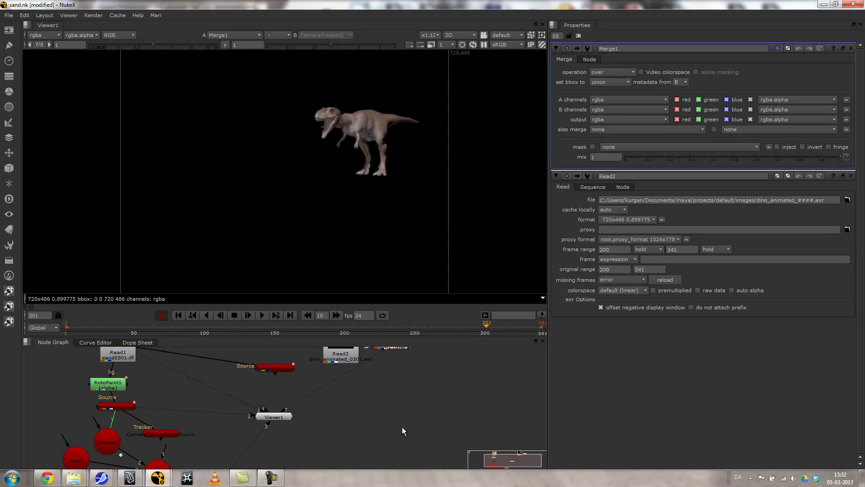
left_click_drag(396, 347, 123, 355)
middle_click_drag(420, 352, 410, 387)
left_click_drag(334, 374, 382, 365)
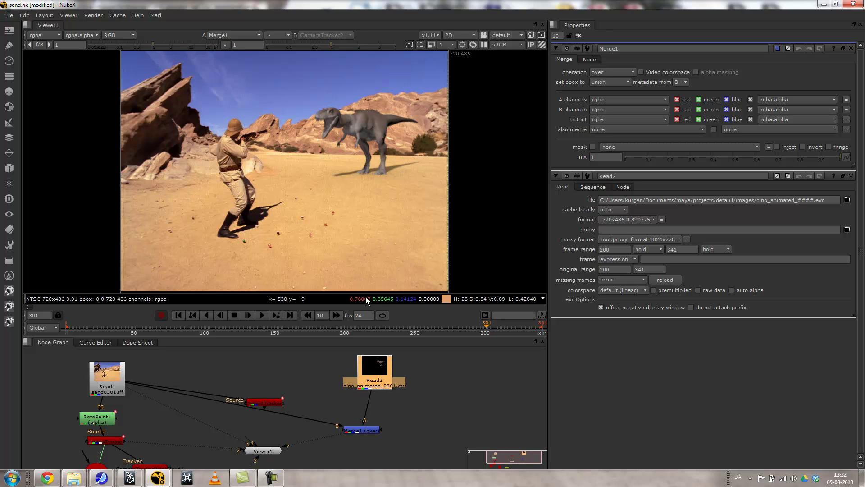
mouse_move(481, 332)
left_mouse_down()
mouse_move(435, 324)
mouse_move(518, 324)
mouse_move(471, 325)
left_mouse_up()
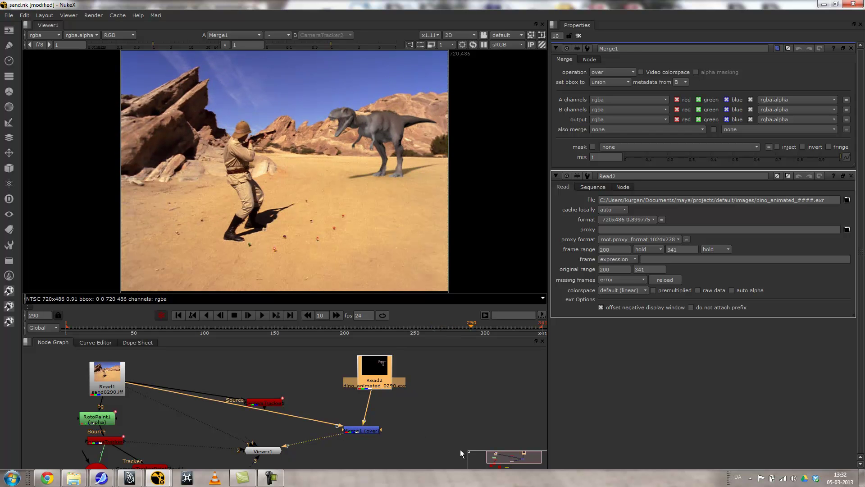
Open the Read2 properties and mark the dinosaur sequence as premultiplied, leaving raw data off.
double_click(375, 369)
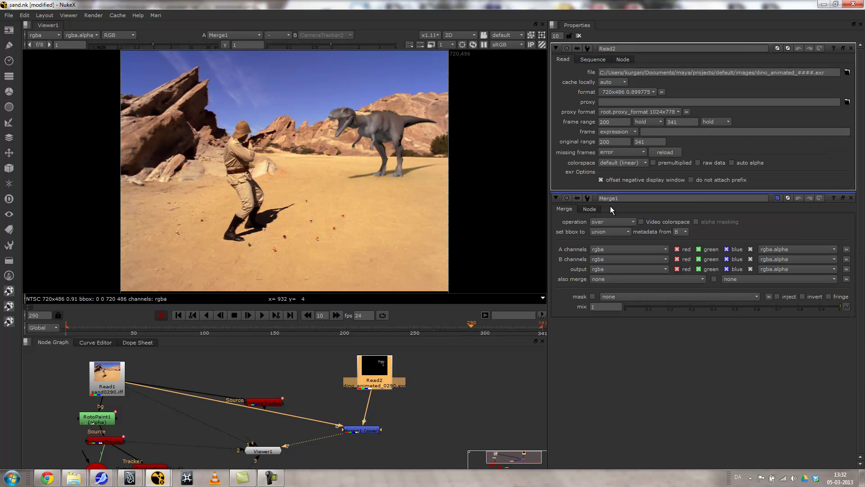
left_click(616, 161)
left_click(627, 163)
left_click(664, 161)
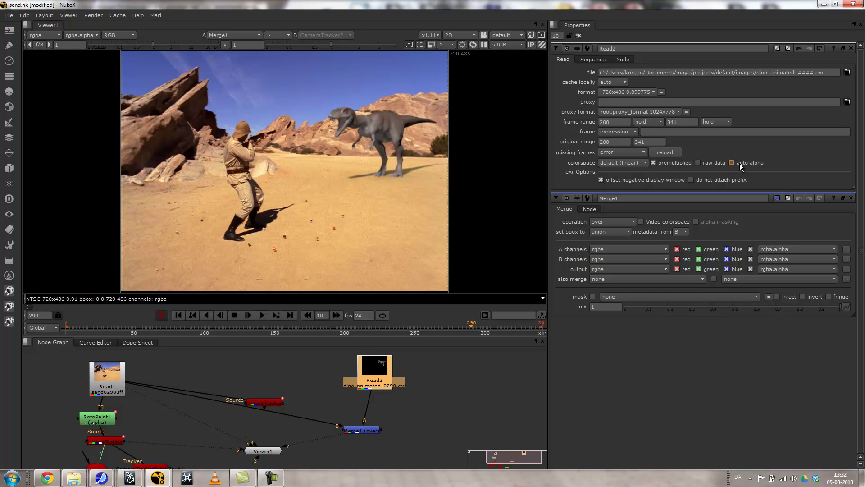
left_click(698, 163)
left_click(699, 162)
Insert a Grade node between Read2 and the merge, with gamma 0.76 and gain 1.3.
left_click_drag(361, 369, 374, 360)
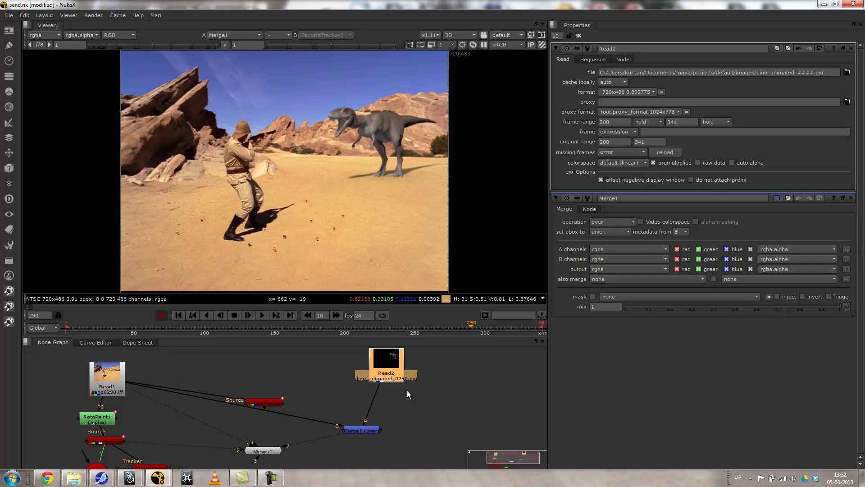
key("g")
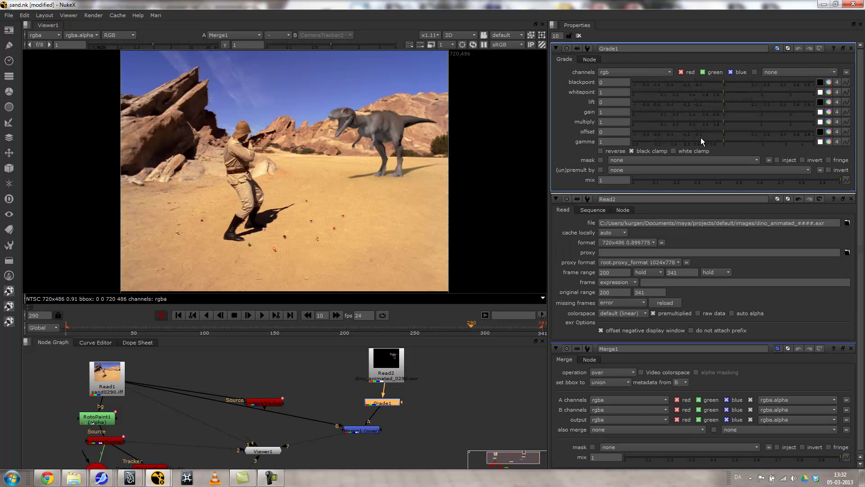
left_click_drag(722, 141, 707, 141)
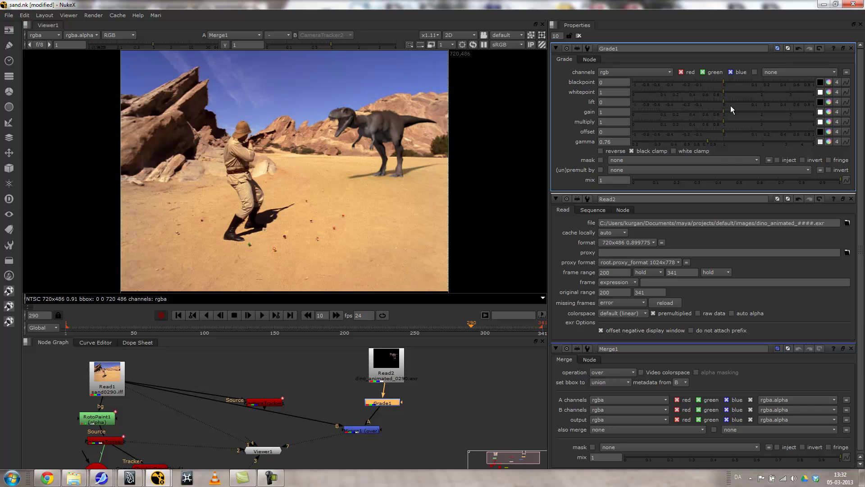
left_click_drag(721, 114, 734, 109)
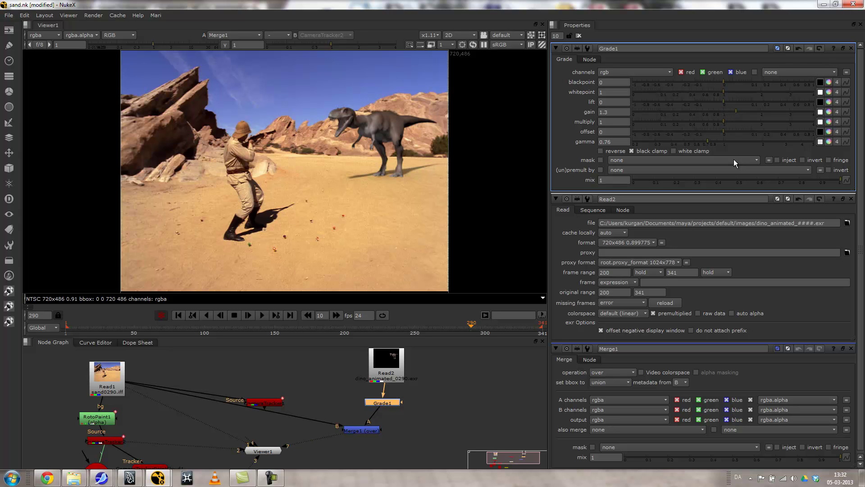
Set the Grade1 gamma to 0.86, then insert a Saturation node between Read2 and Grade1 with saturation 1.7.
left_click_drag(705, 141, 715, 141)
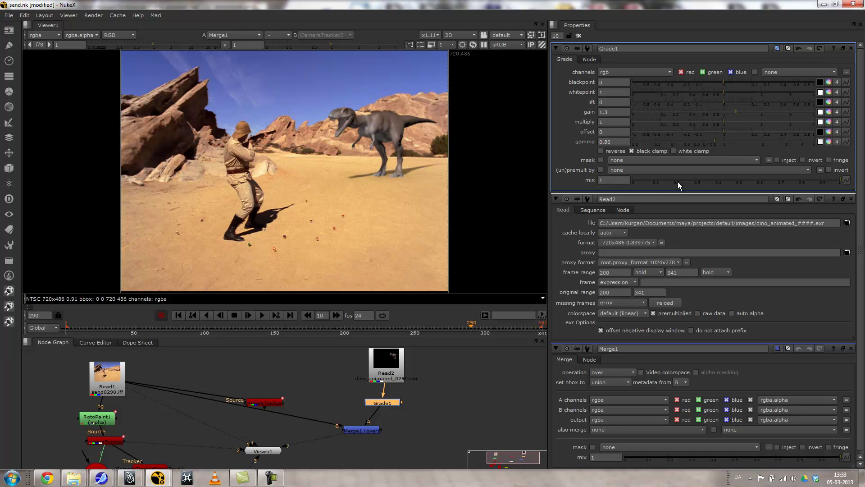
left_click_drag(392, 369, 392, 360)
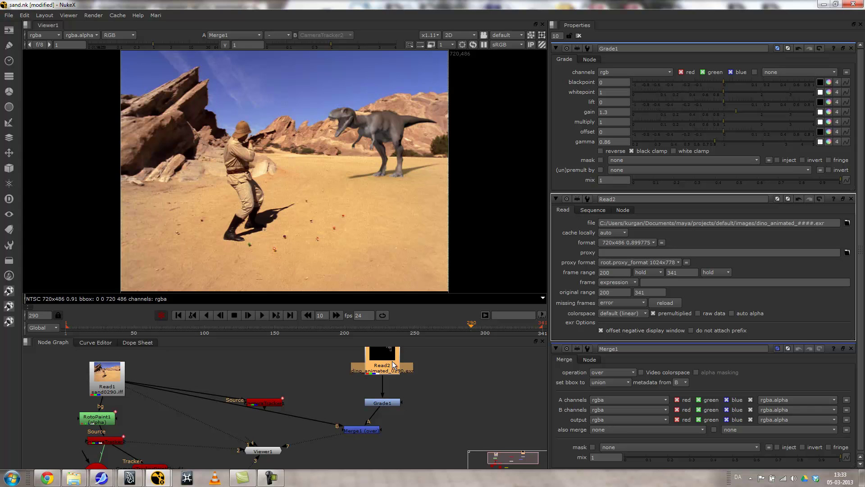
left_click(8, 92)
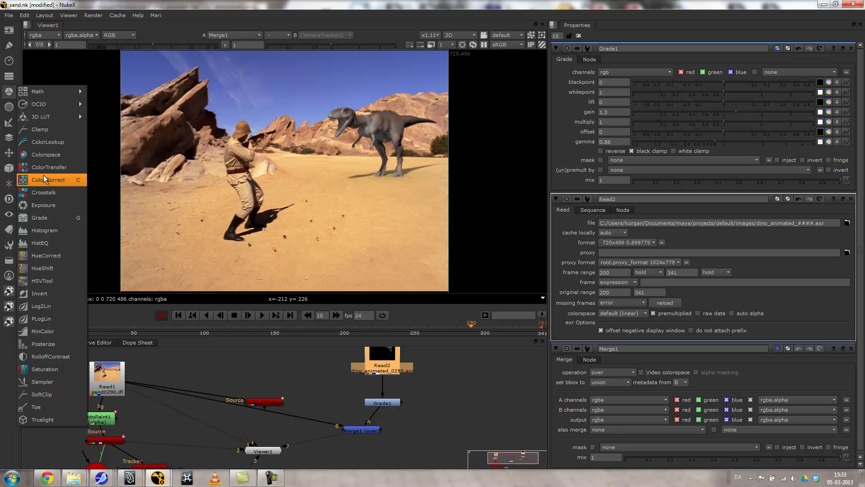
left_click(212, 381)
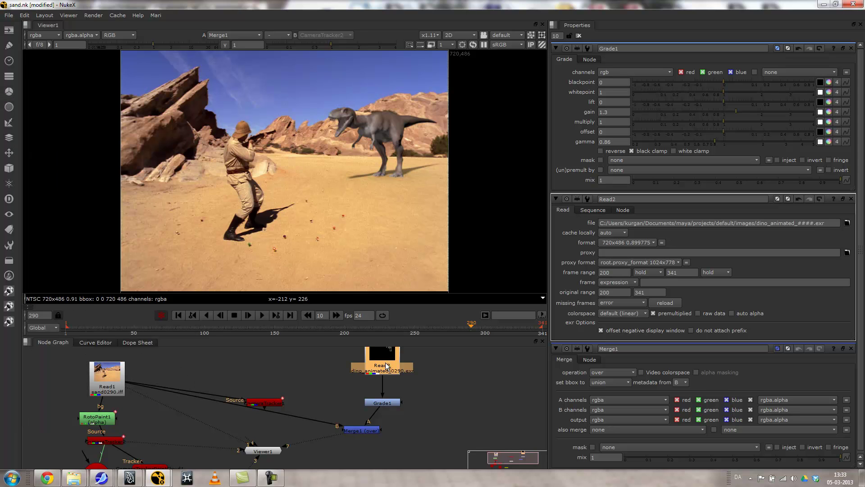
left_click(9, 90)
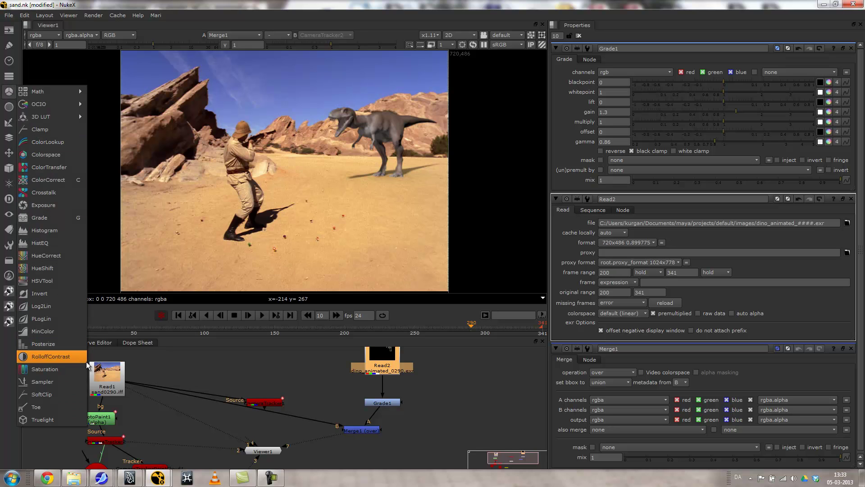
left_click(39, 369)
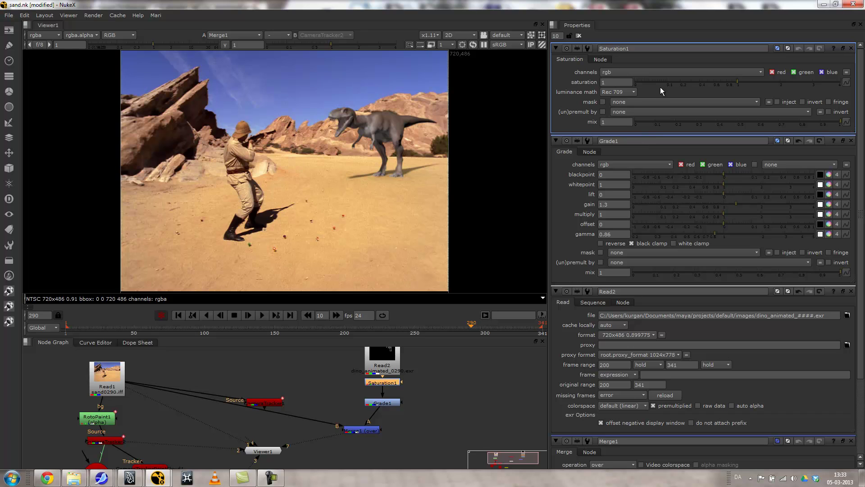
left_click_drag(740, 82, 768, 89)
Set the Grade1 gamma to 0.67 and multiply to 1.34, and reduce Saturation1's saturation to 1.52.
left_click(385, 402)
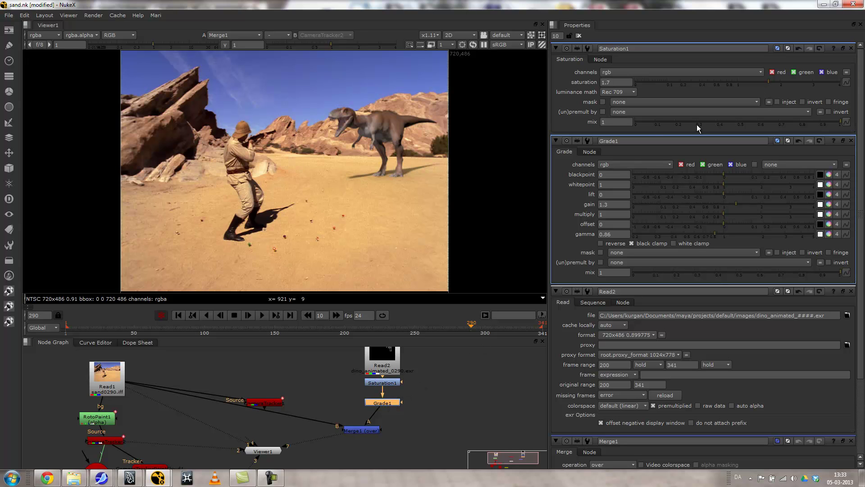
left_click_drag(715, 232, 701, 232)
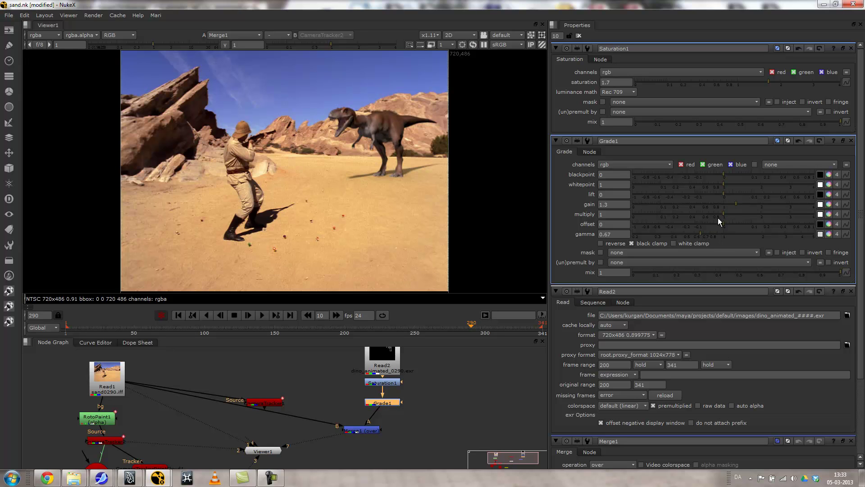
left_click_drag(725, 214, 737, 212)
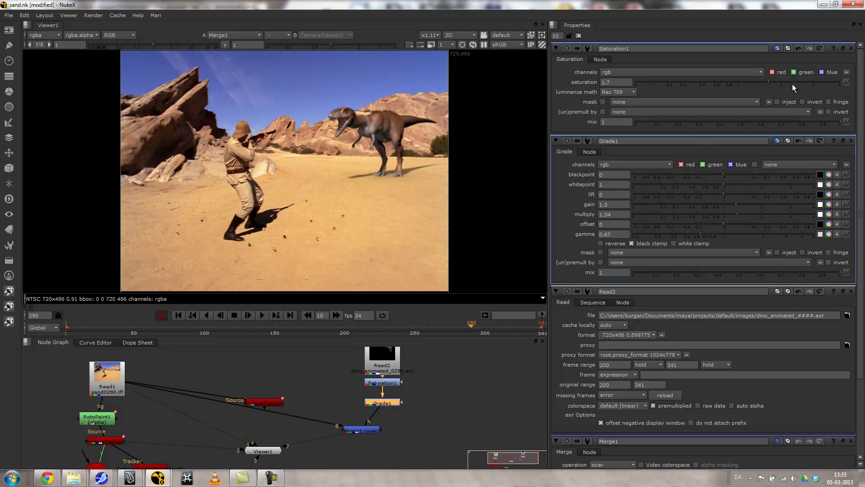
left_click_drag(756, 79, 761, 79)
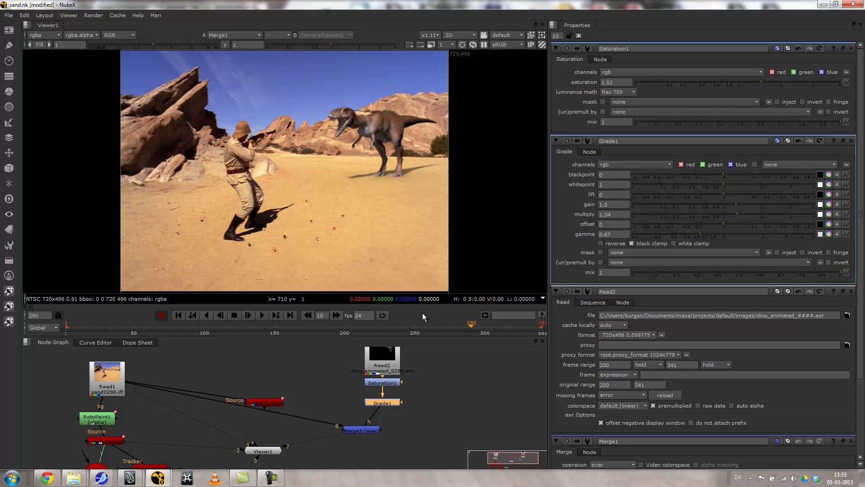
Set the viewer zoom to x1 and play back the composite in the maximized, enlarged viewer.
mouse_move(342, 192)
middle_mouse_down()
mouse_move(324, 202)
mouse_move(329, 191)
middle_mouse_up()
left_click(431, 35)
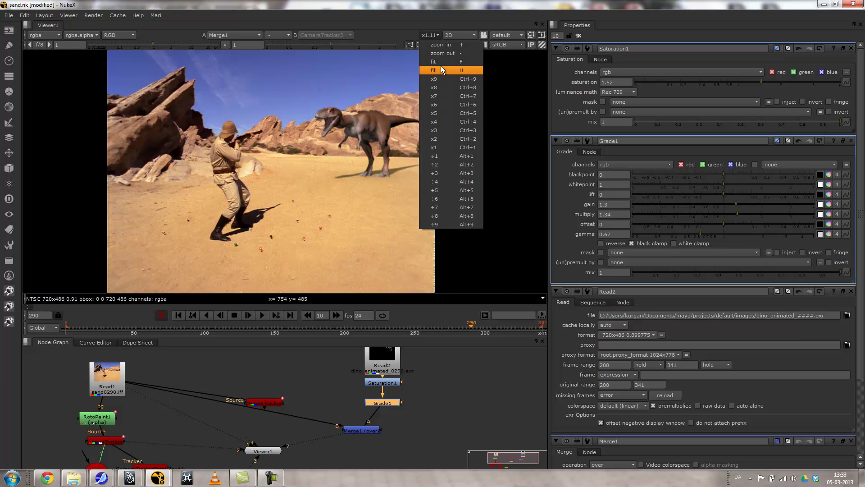
left_click(439, 148)
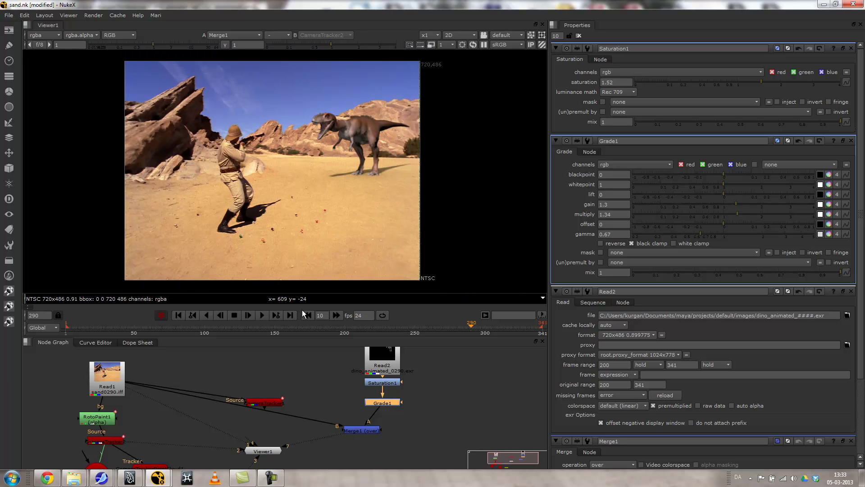
left_click(265, 315)
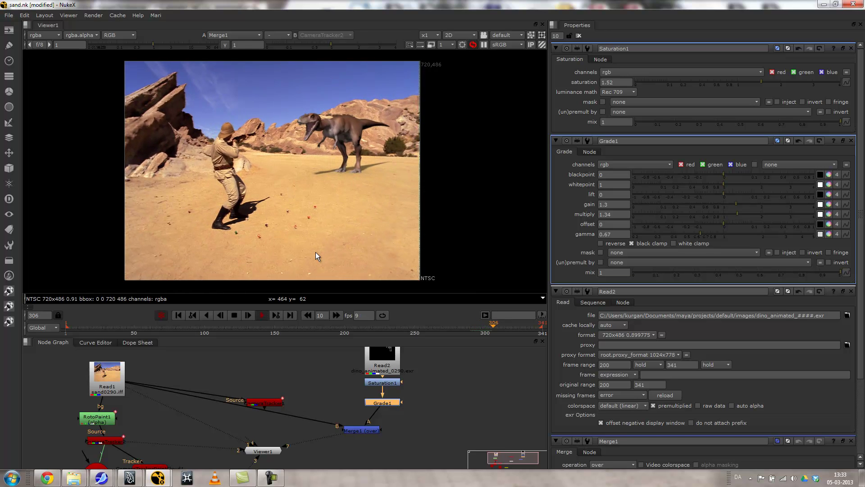
key("space")
middle_click_drag(325, 312, 551, 249)
scroll(473, 242, "up", 3)
scroll(473, 242, "down", 1)
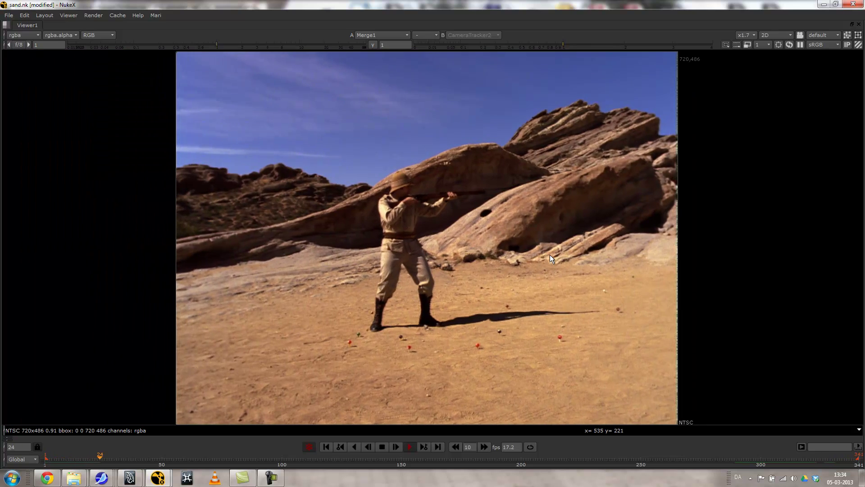
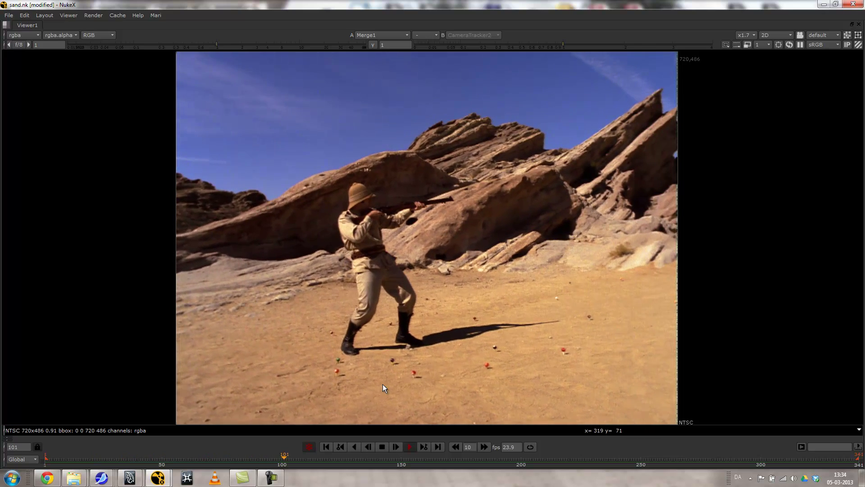
Stop playback, inspect the graded dinosaur at frame 283, and restore the full compositing layout.
left_click(382, 448)
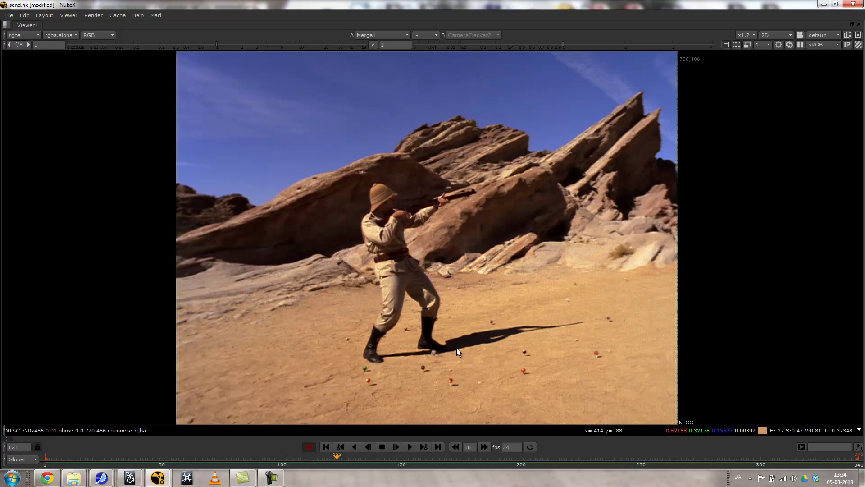
left_click(704, 458)
left_click(719, 458)
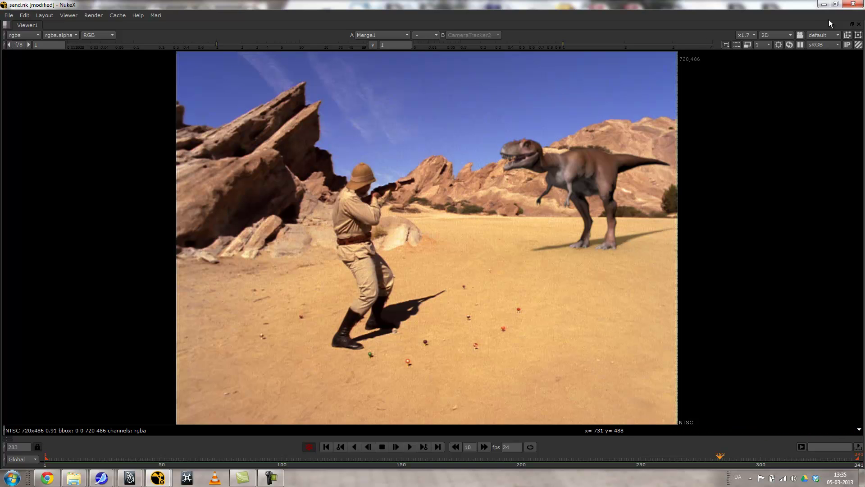
key("space")
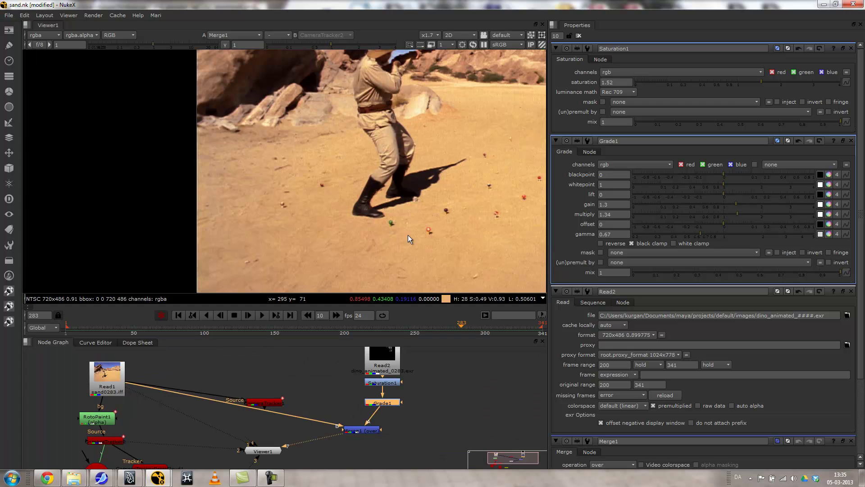
Try an extra Merge node set to over between Read2 and Saturation1, while inspecting the dinosaur's ground shadow.
left_click_drag(386, 361, 343, 358)
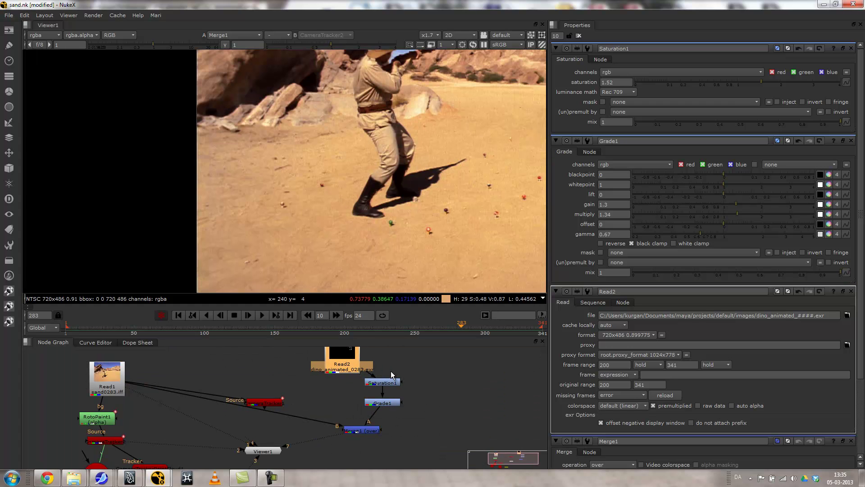
key("m")
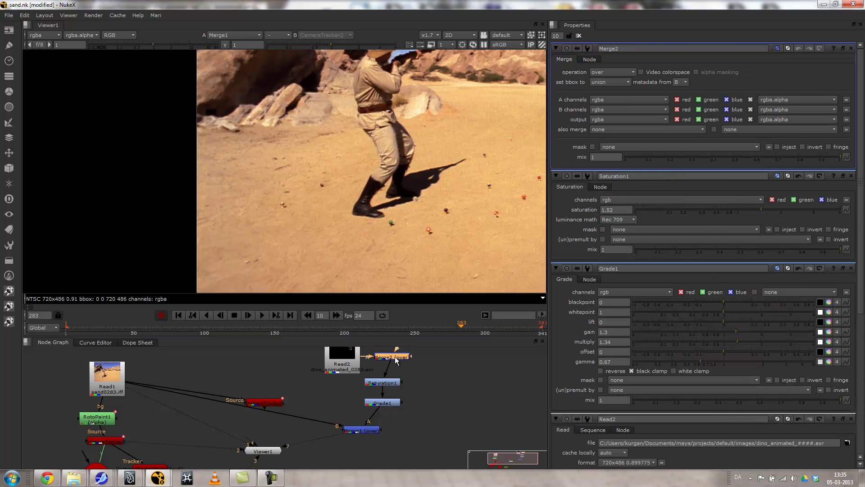
left_click_drag(408, 355, 350, 357)
middle_click_drag(466, 152, 201, 160)
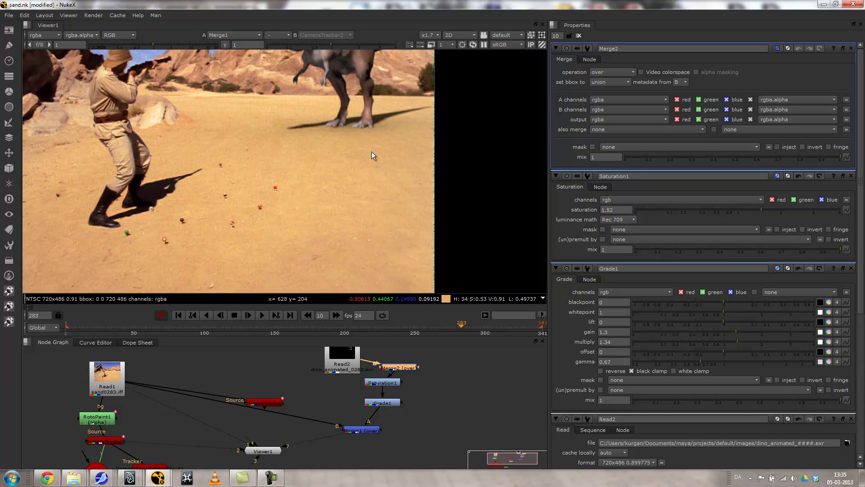
left_click_drag(400, 367, 404, 362)
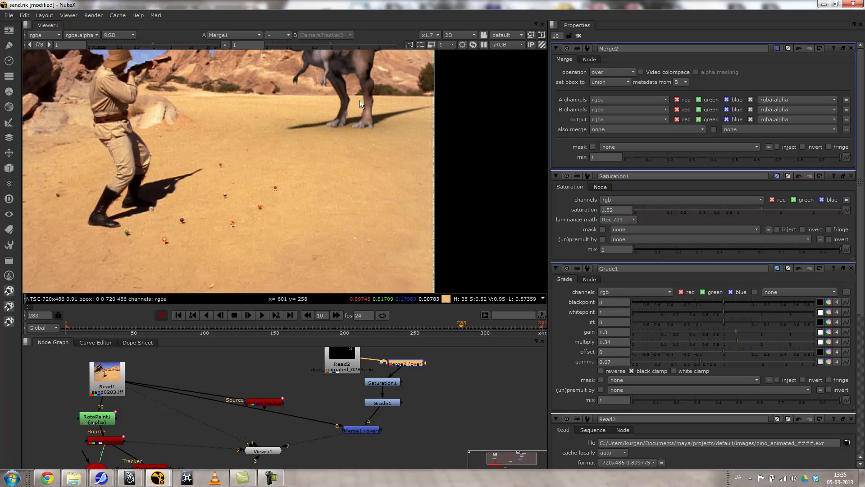
middle_click_drag(366, 128, 340, 212)
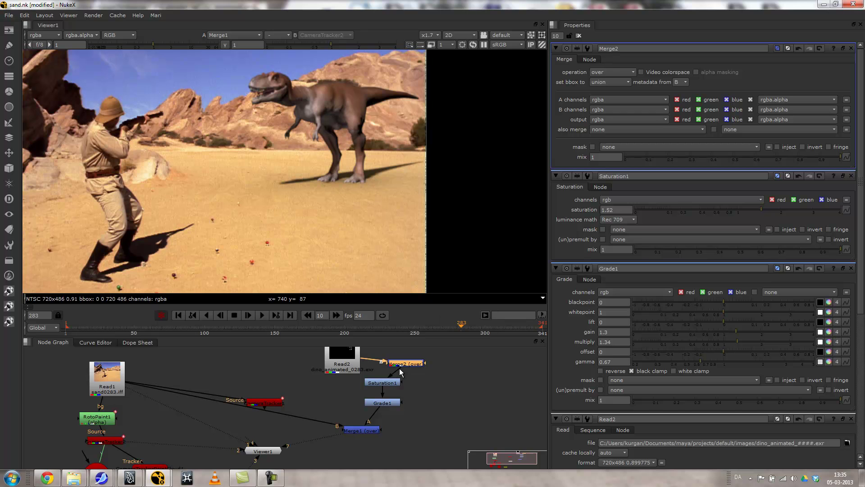
key("Delete")
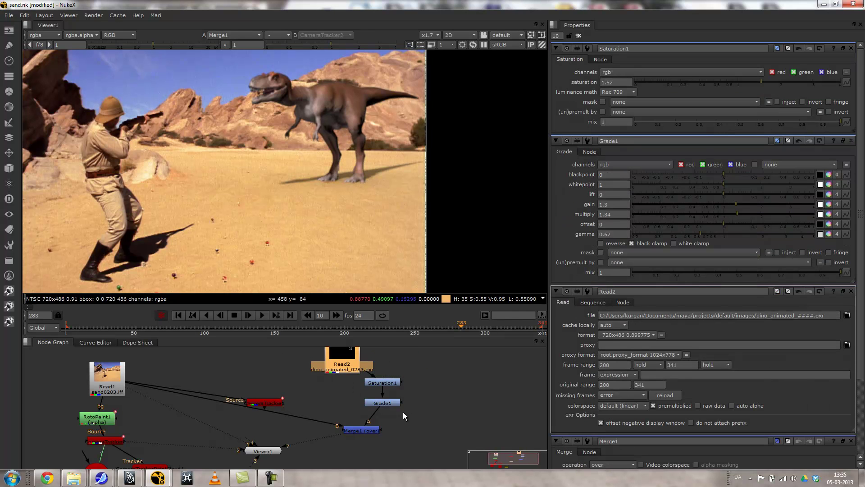
Try a ColorCorrect node between Grade1 and Merge1 with shadows gamma 0.88 and shadows gain 0.085.
left_click(381, 403)
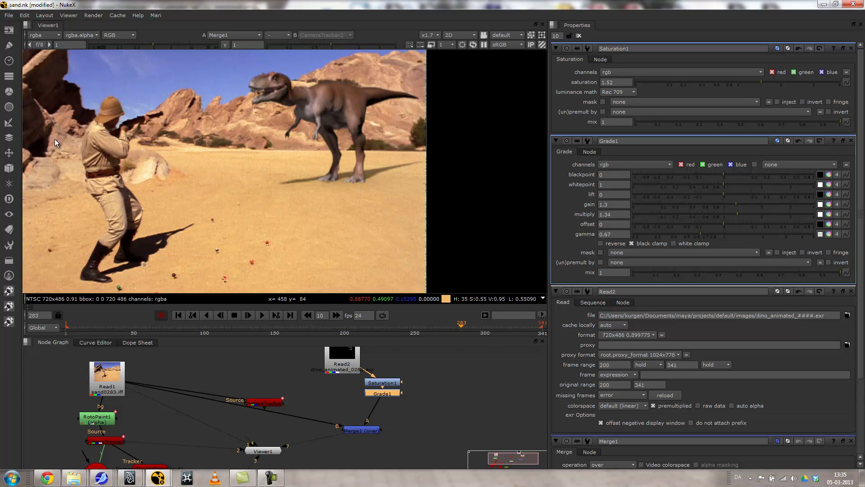
left_click(12, 93)
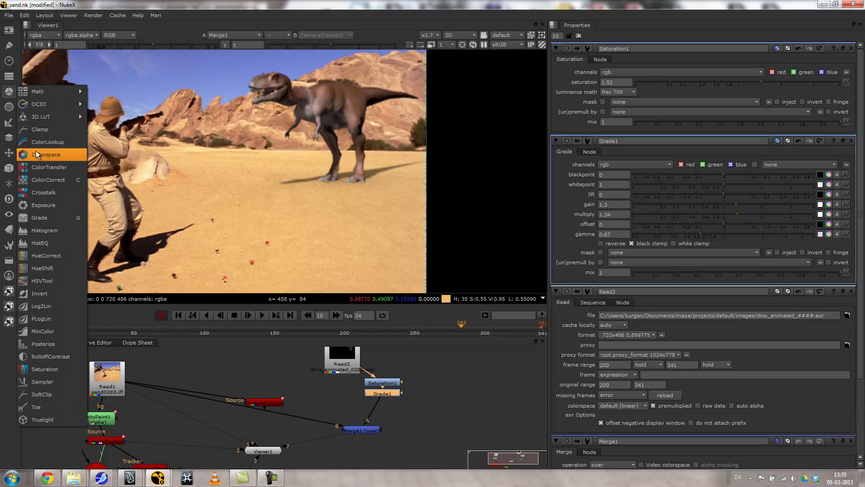
key("Escape")
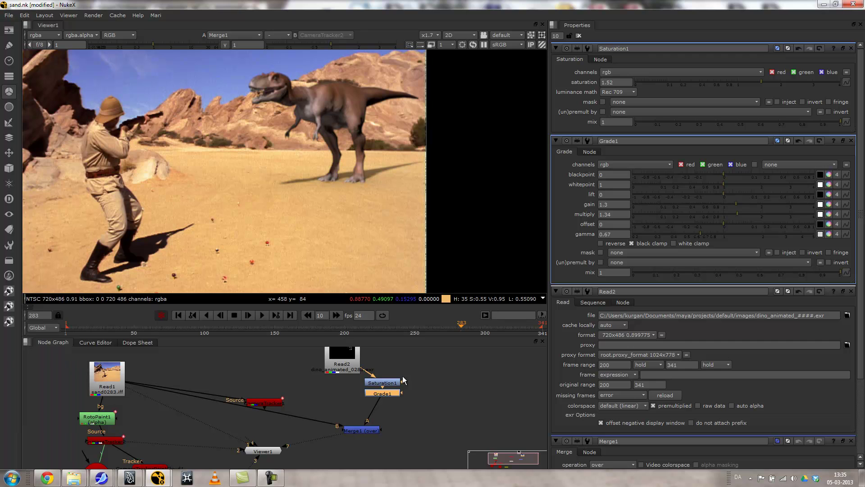
key("c")
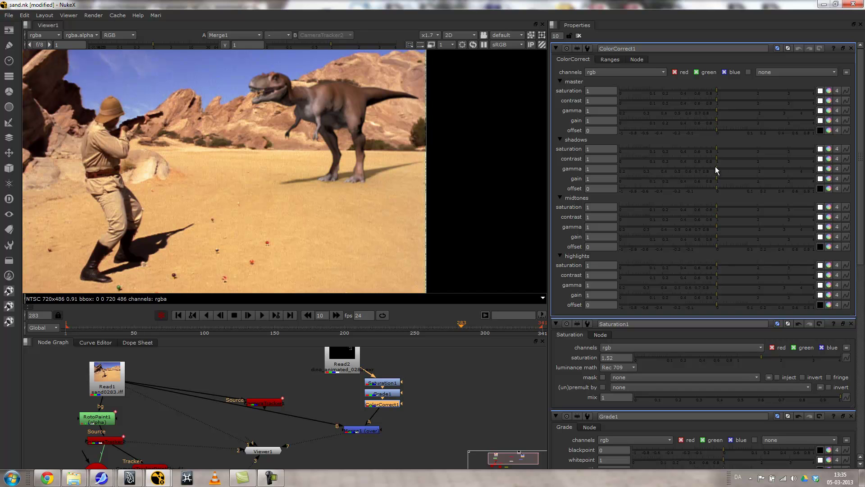
mouse_move(717, 168)
left_mouse_down()
mouse_move(701, 166)
mouse_move(709, 166)
left_mouse_up()
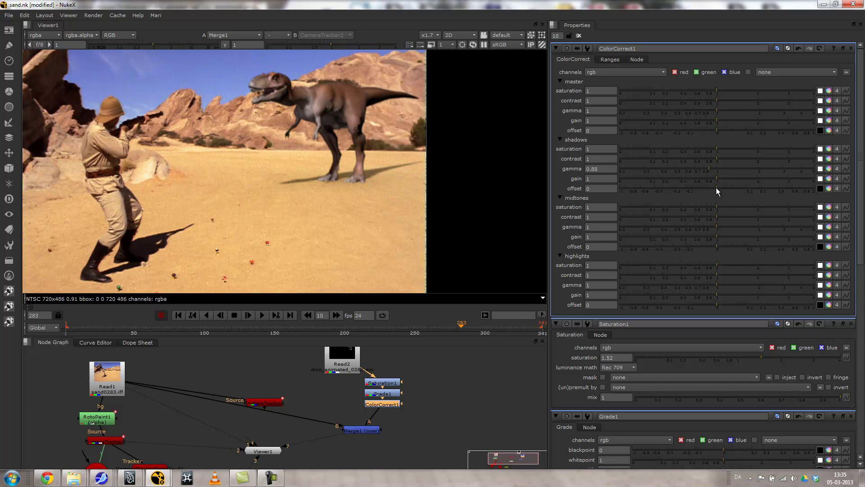
left_click_drag(715, 179, 675, 176)
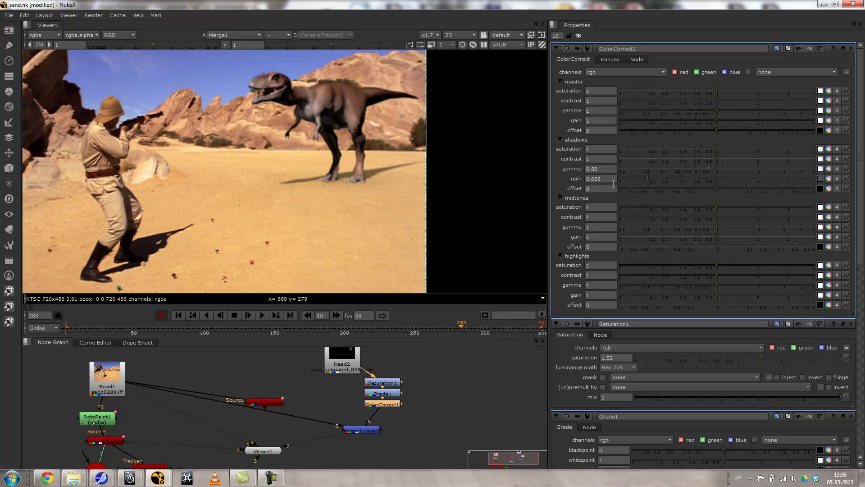
left_click_drag(382, 406, 401, 412)
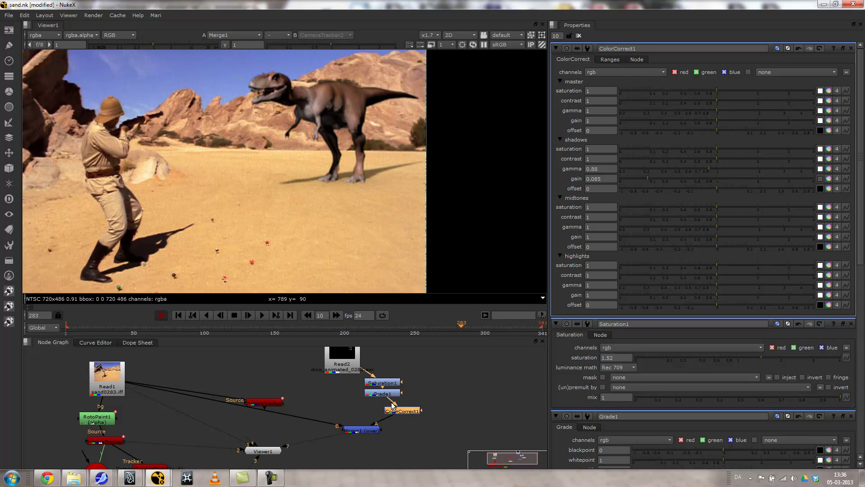
key("Delete")
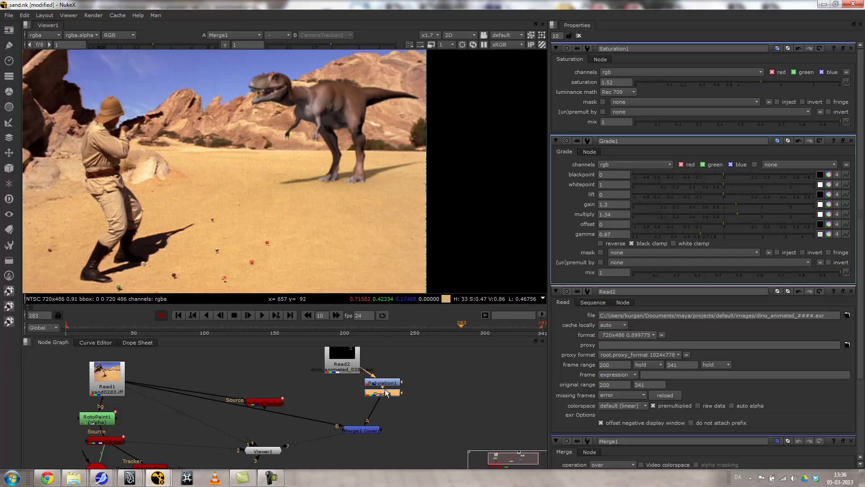
Insert a second Merge node set to over between Read2 and Saturation1 and place it beside the dinosaur sequence.
left_click(346, 359)
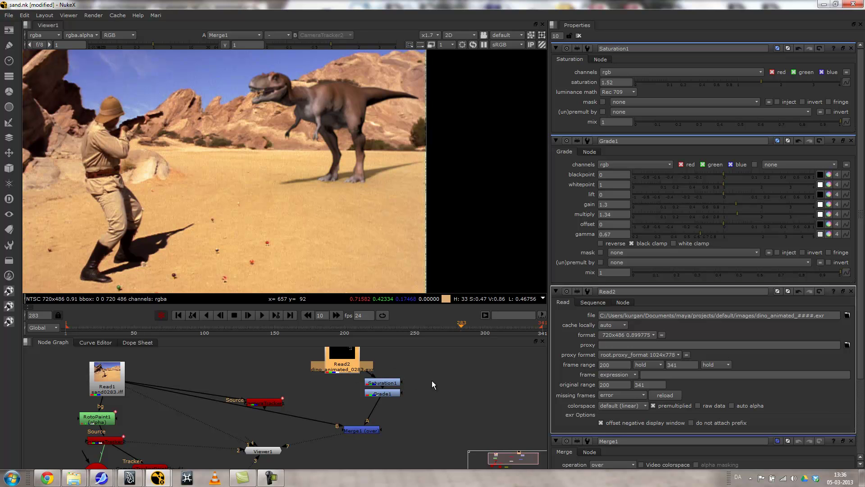
key("m")
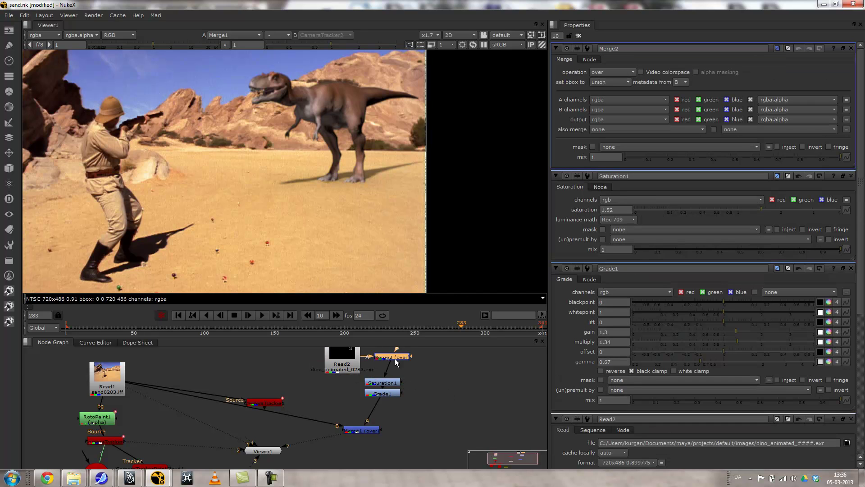
left_click_drag(407, 360, 445, 369)
left_click_drag(346, 355, 346, 356)
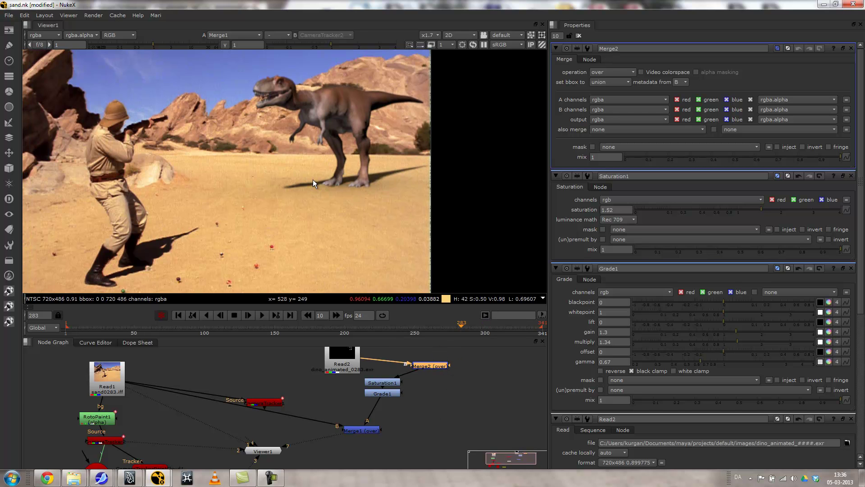
Add a MarkerRemoval node to the node graph and place it in the free space beside Grade1.
scroll(353, 195, "down", 3)
scroll(390, 194, "up", 1)
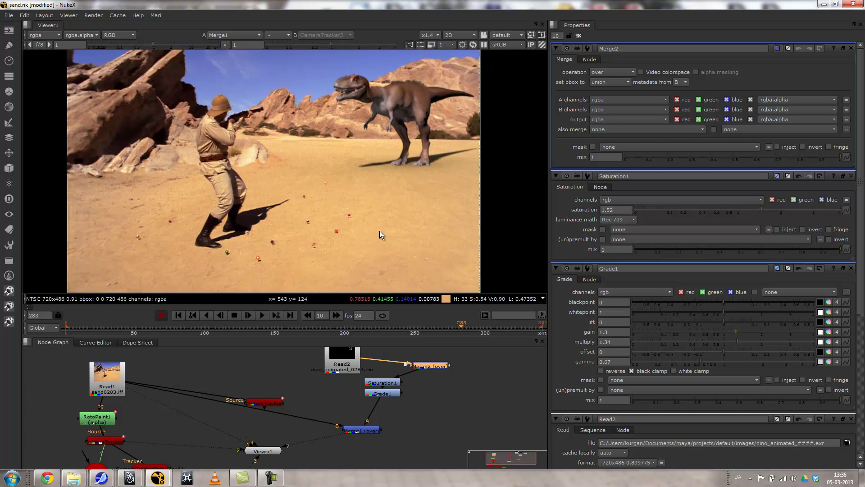
scroll(372, 226, "up", 2)
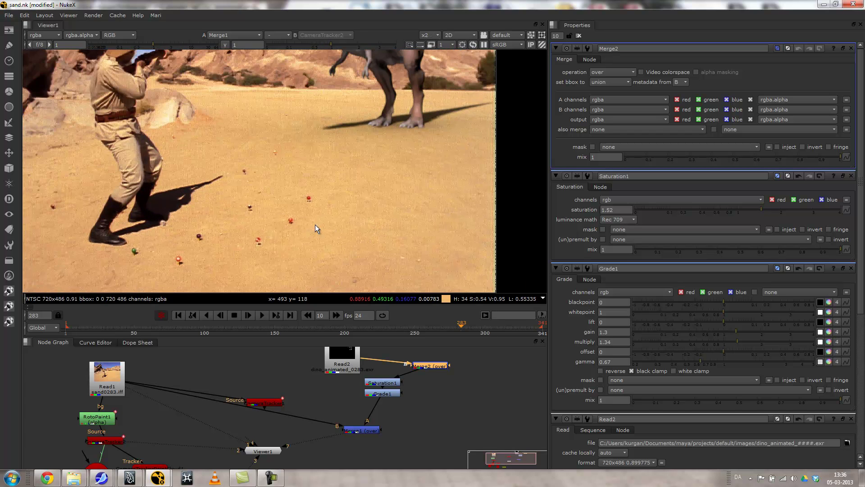
scroll(393, 177, "up", 1)
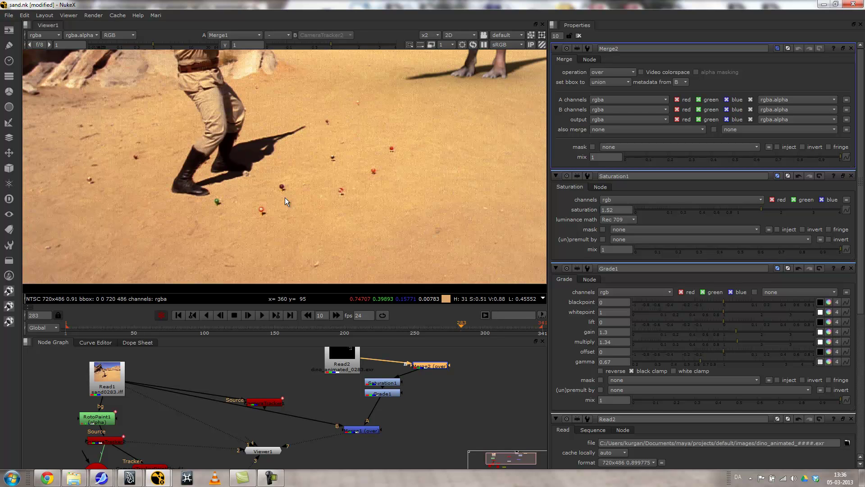
middle_click_drag(290, 210, 296, 233)
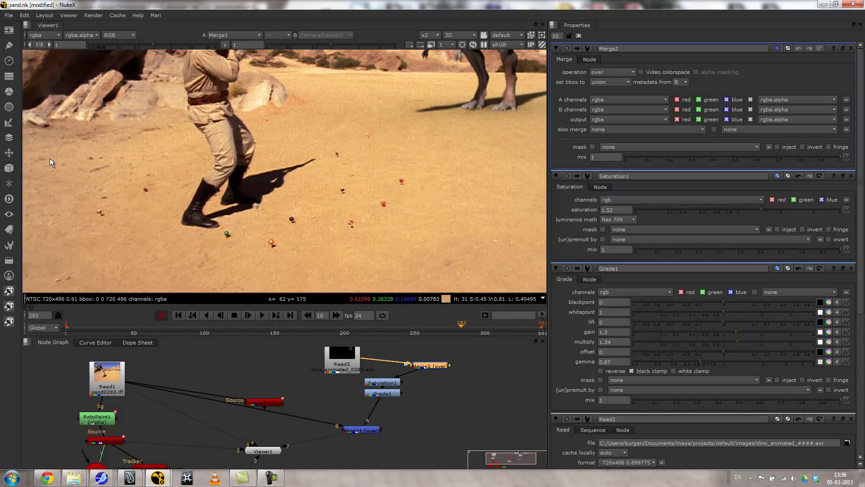
left_click(279, 369)
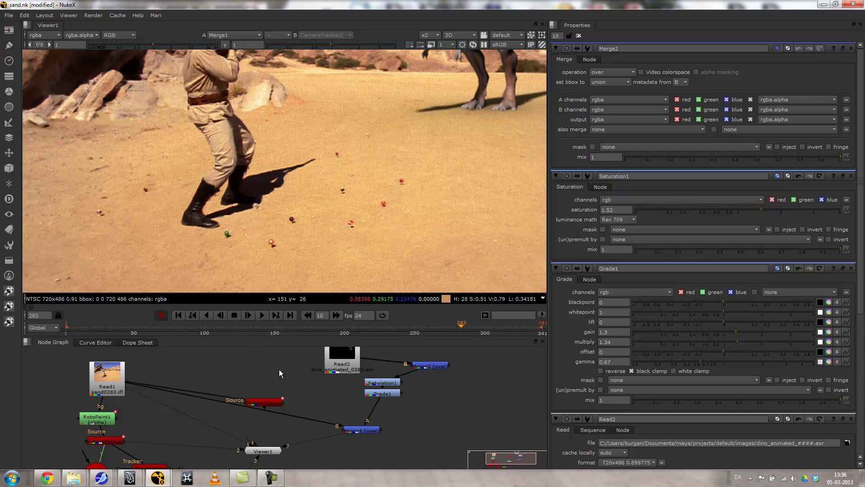
key("Tab")
type("ma")
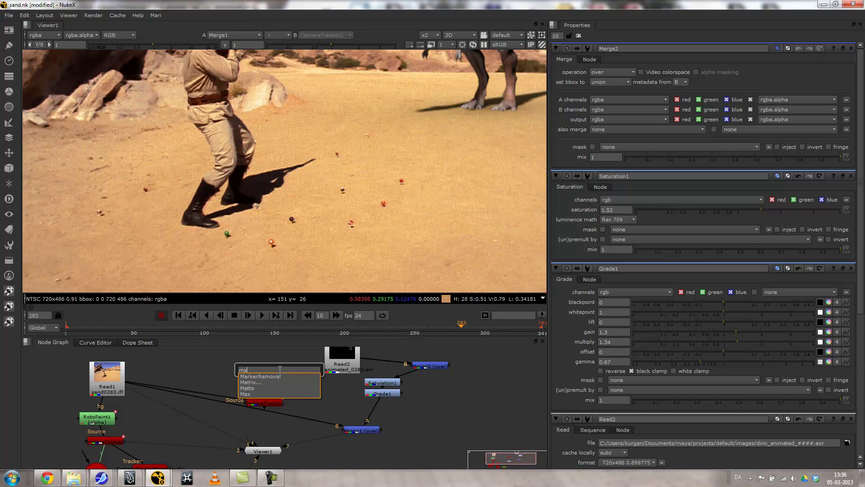
left_click(258, 376)
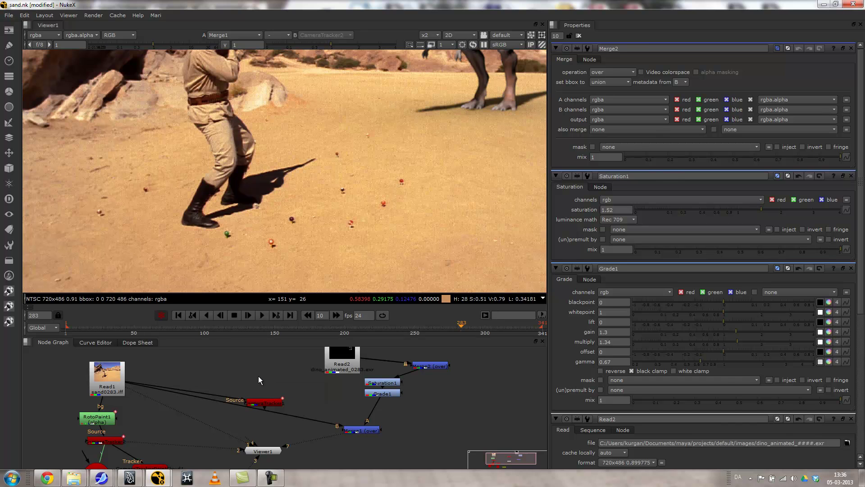
left_click_drag(313, 381, 480, 396)
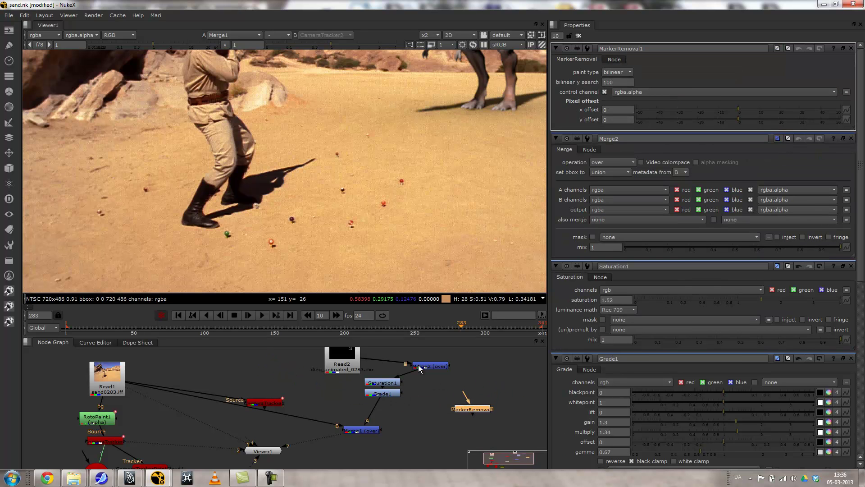
Connect MarkerRemoval1 to Read2, view its output, and insert a RotoPaint node between them.
left_click_drag(467, 396, 354, 364)
key("1")
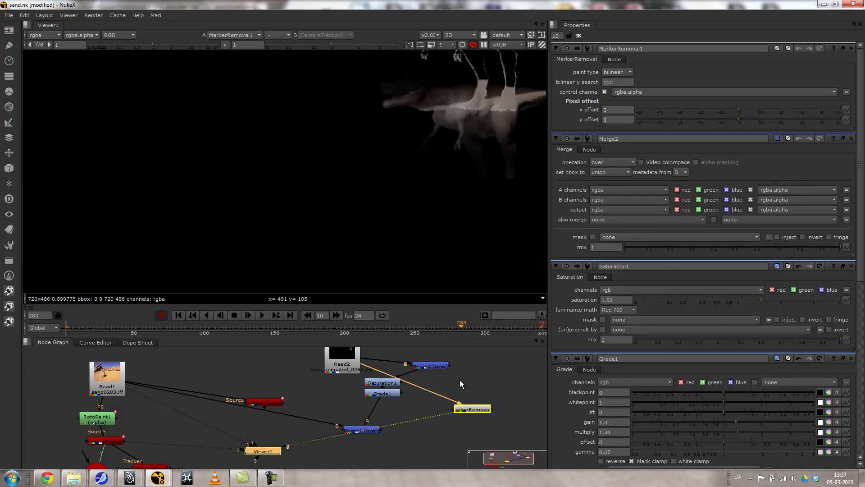
left_click_drag(473, 409, 466, 430)
left_click(517, 394)
left_click(13, 51)
left_click(30, 62)
left_click_drag(513, 395, 440, 409)
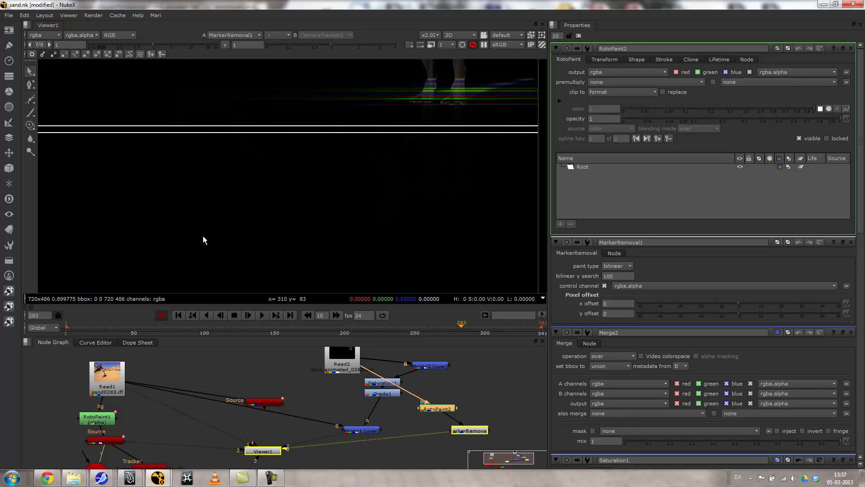
Reconnect RotoPaint2's bg input from Read2 to Read1 and view the desert plate.
left_click(338, 359)
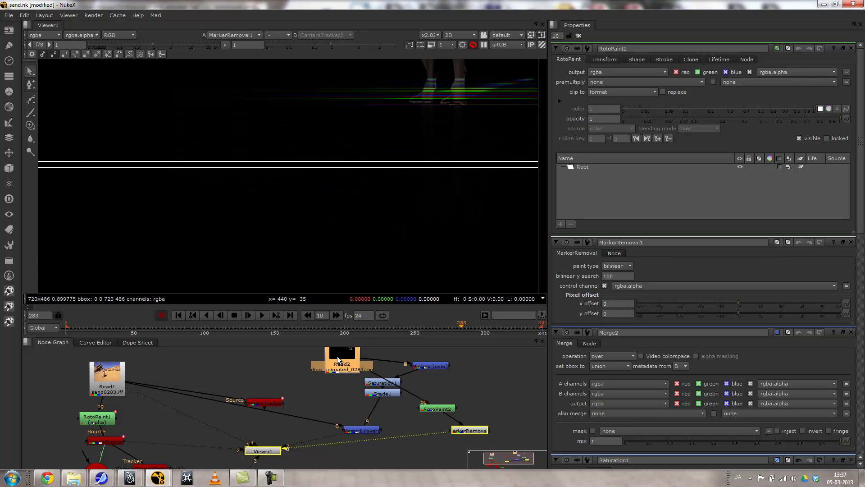
key("1")
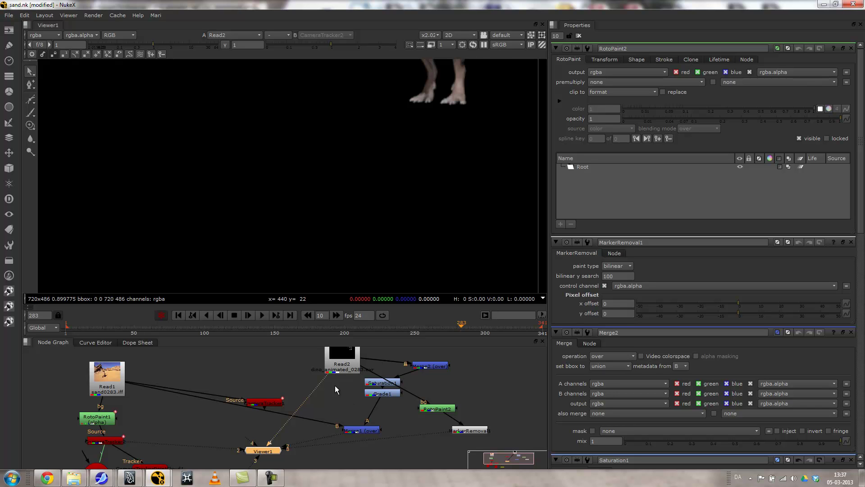
left_click_drag(374, 375, 444, 411)
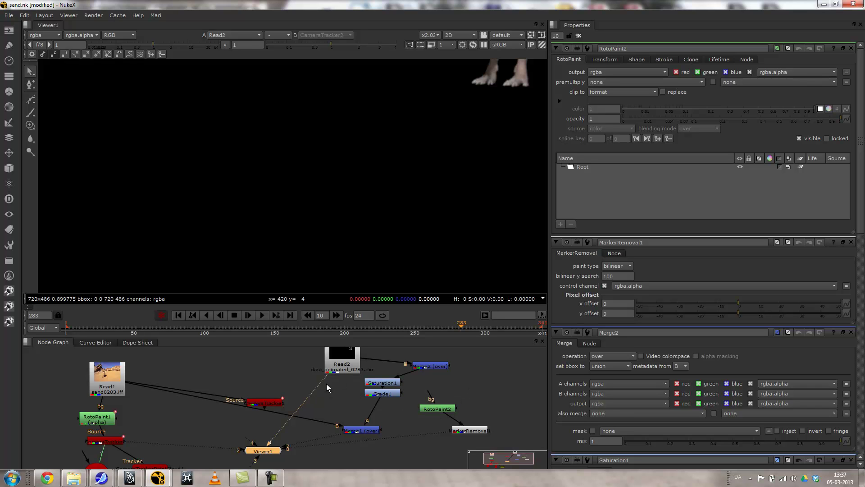
middle_click_drag(438, 444, 430, 390)
left_click_drag(446, 382, 125, 381)
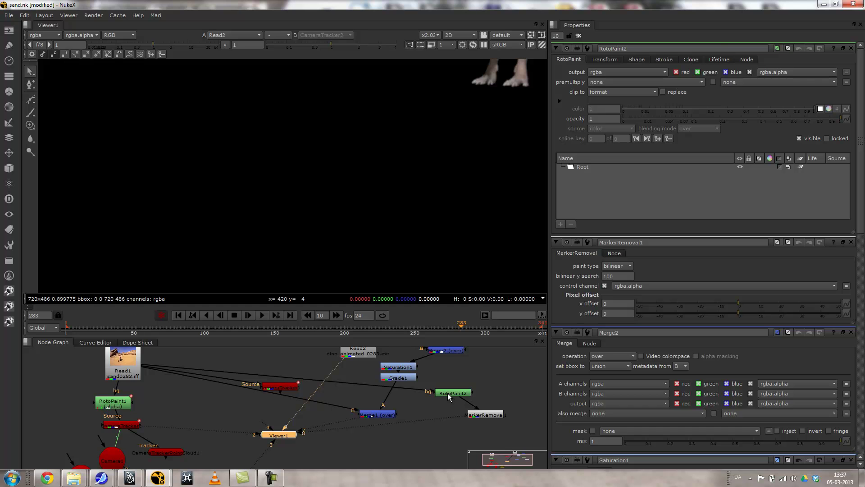
left_click(118, 362)
key("1")
Draw ellipse shapes in RotoPaint2 around the dark, orange, green and nearest red ground markers beside the actor's boots.
left_click(452, 394)
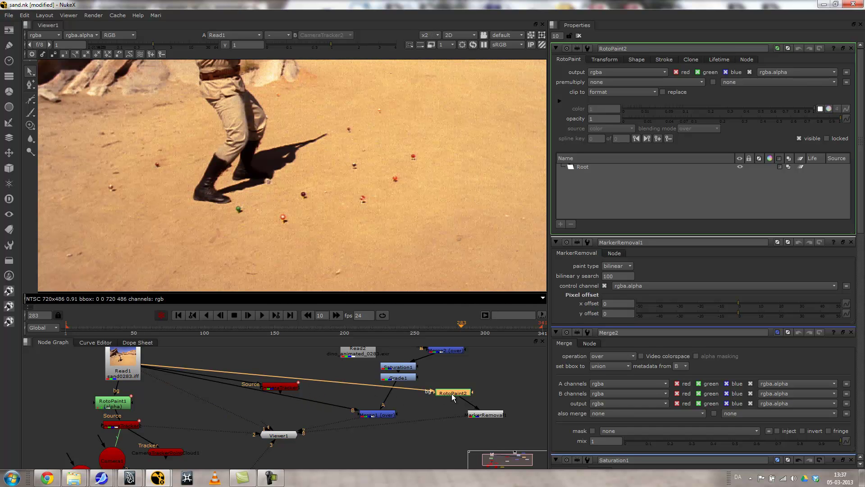
right_click(33, 91)
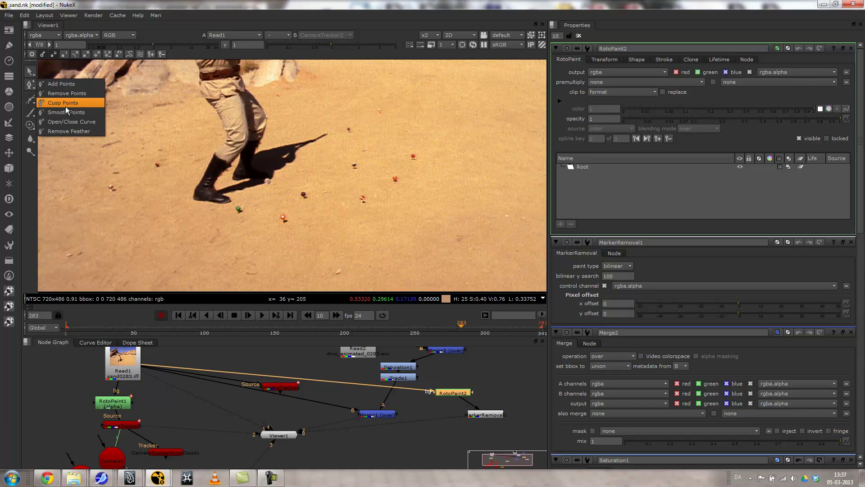
right_click(30, 99)
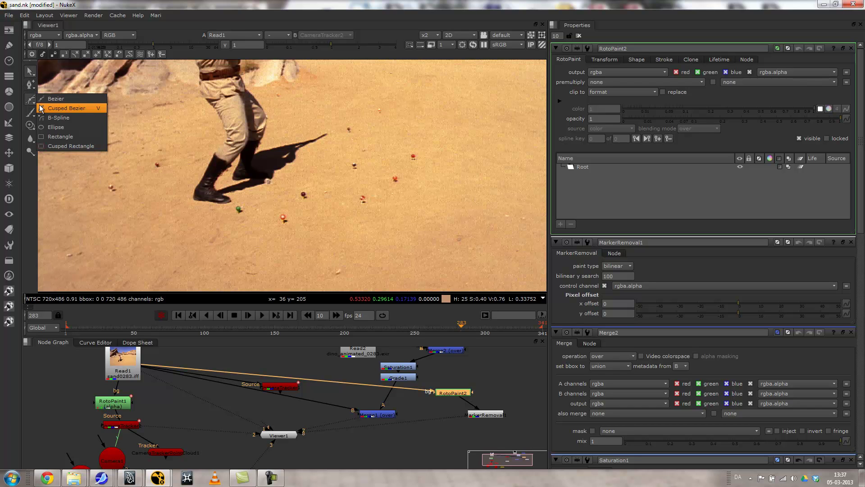
left_click(72, 128)
left_click_drag(297, 185, 310, 207)
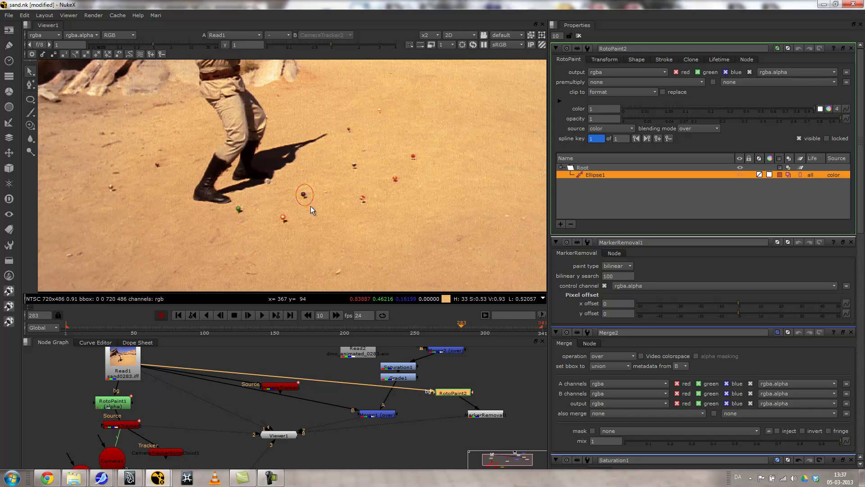
left_click(296, 231)
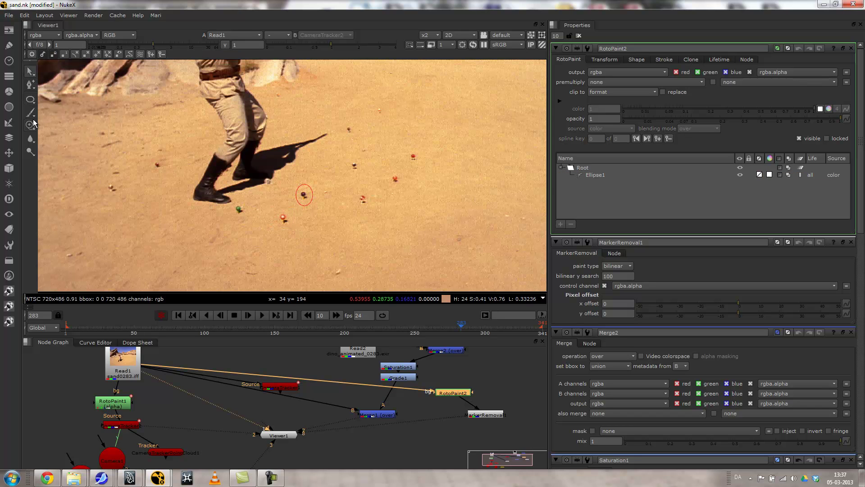
left_click(30, 100)
left_click_drag(278, 211, 293, 228)
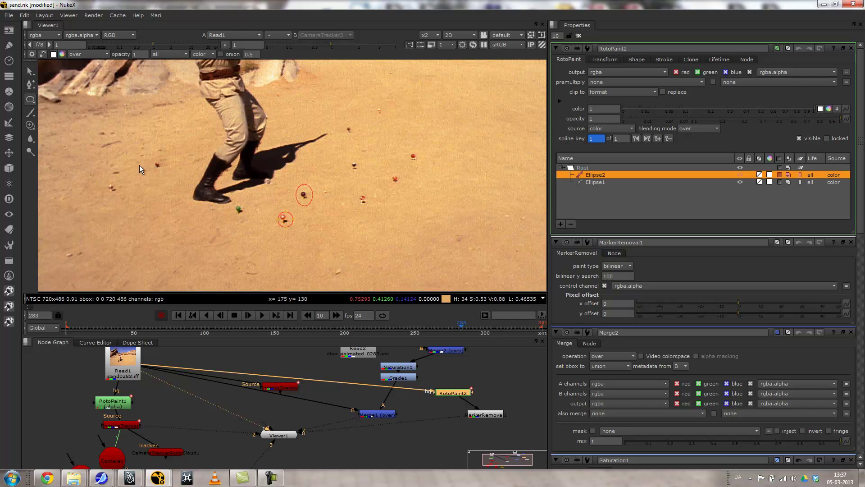
left_click_drag(232, 202, 248, 218)
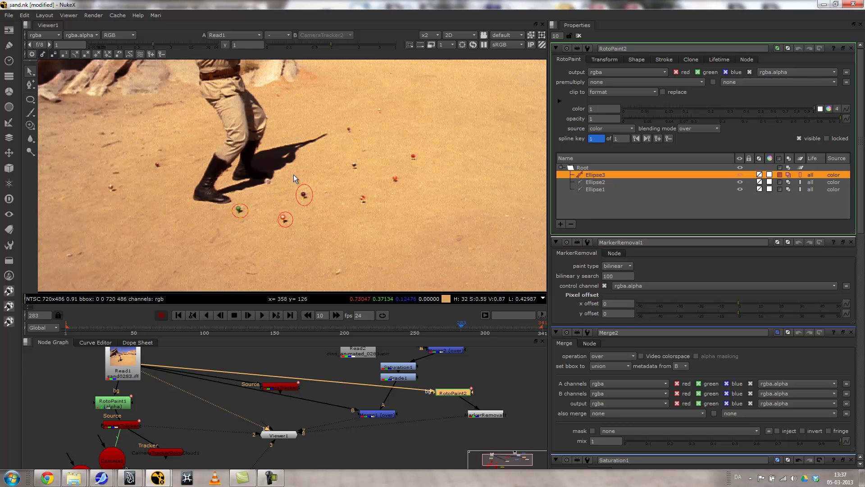
left_click(38, 99)
left_click_drag(351, 189, 375, 212)
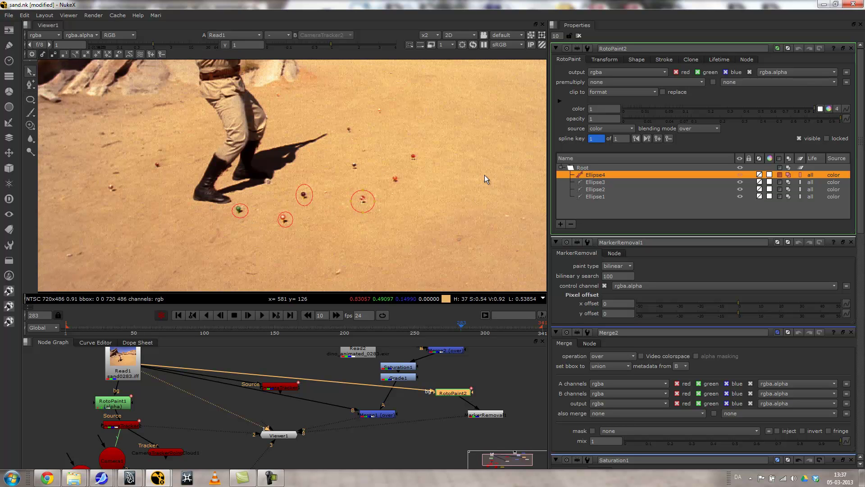
Draw rectangle shapes around two more ground markers and an ellipse around the red marker farthest from the actor.
left_click(31, 101)
left_click_drag(389, 173, 402, 185)
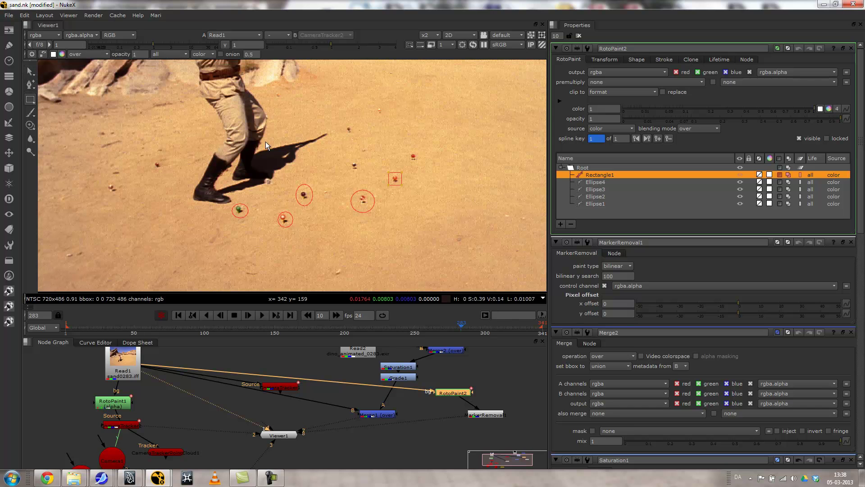
left_click_drag(344, 159, 364, 173)
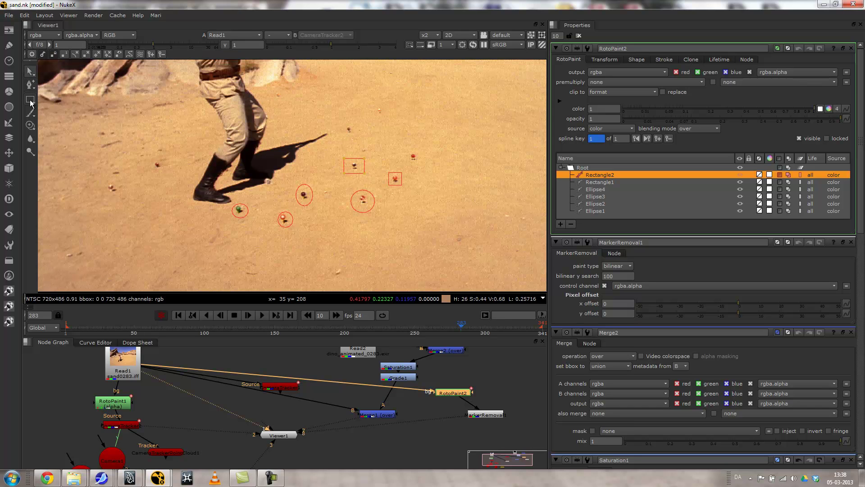
left_click(31, 101)
left_click(55, 127)
left_click_drag(402, 147, 426, 167)
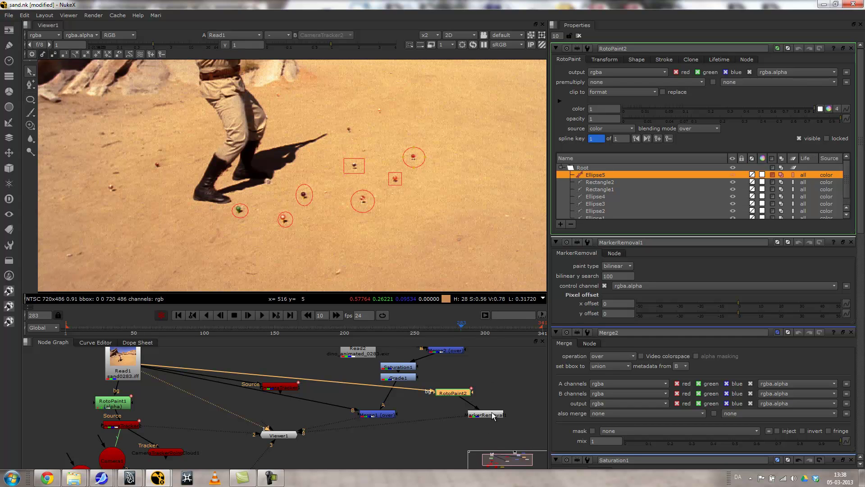
View RotoPaint2 and disable its red, green and blue output channels so the shapes write only to alpha.
left_click(478, 417)
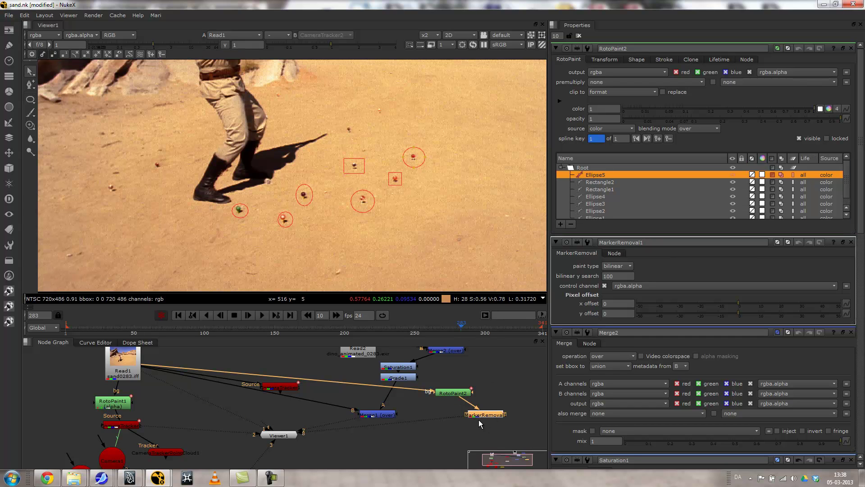
left_click(448, 394)
key("1")
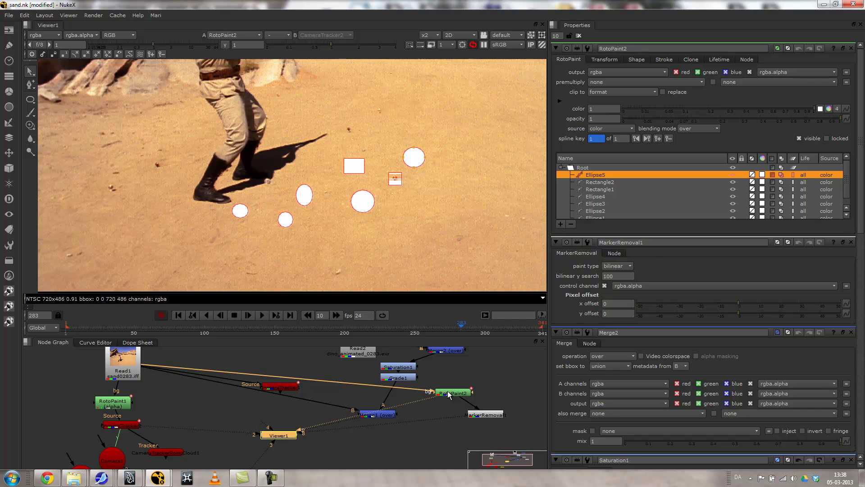
left_click(676, 72)
left_click(697, 72)
left_click(725, 72)
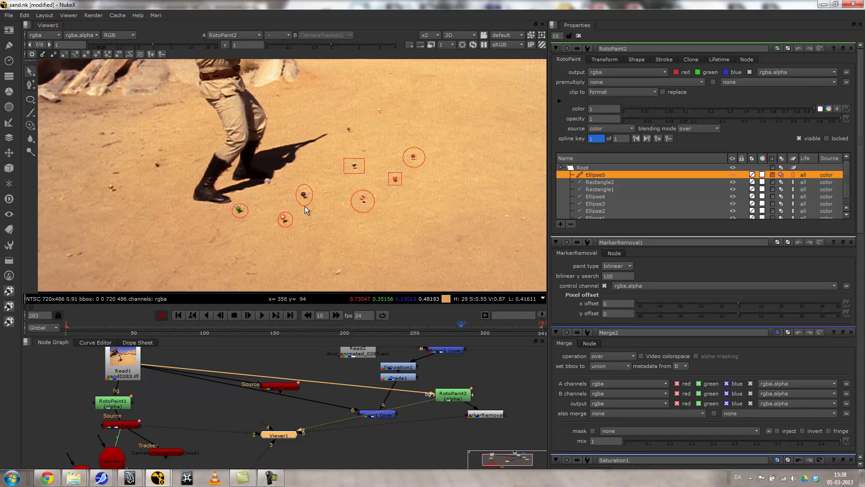
View MarkerRemoval1's output on the marker patches and set its bilinear y search to 10, then 20.
left_click(481, 415)
key("1")
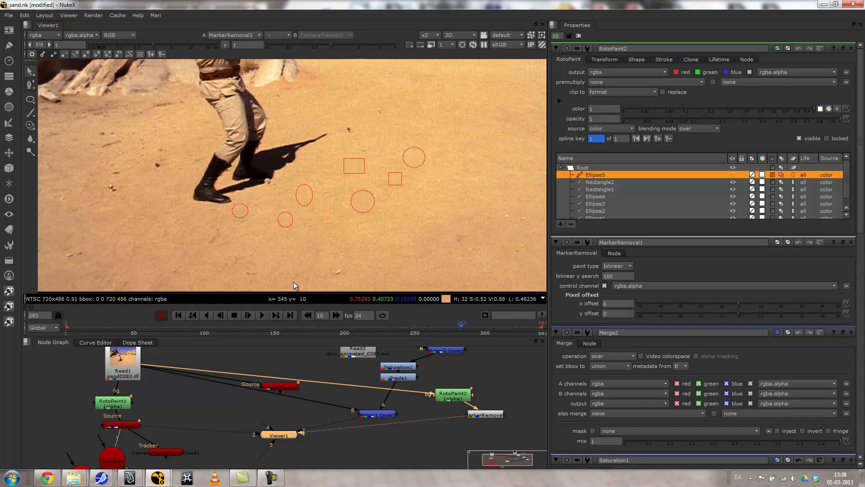
scroll(415, 228, "up", 6)
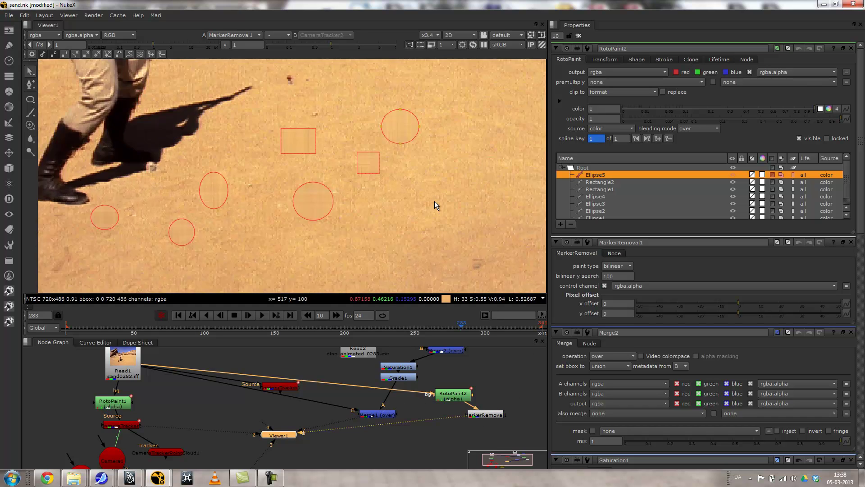
middle_click_drag(412, 124, 413, 145)
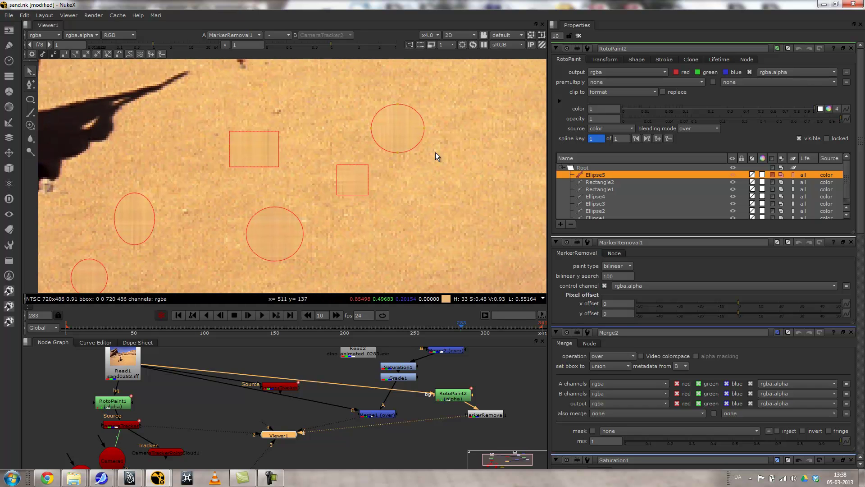
left_click(620, 275)
key("Return")
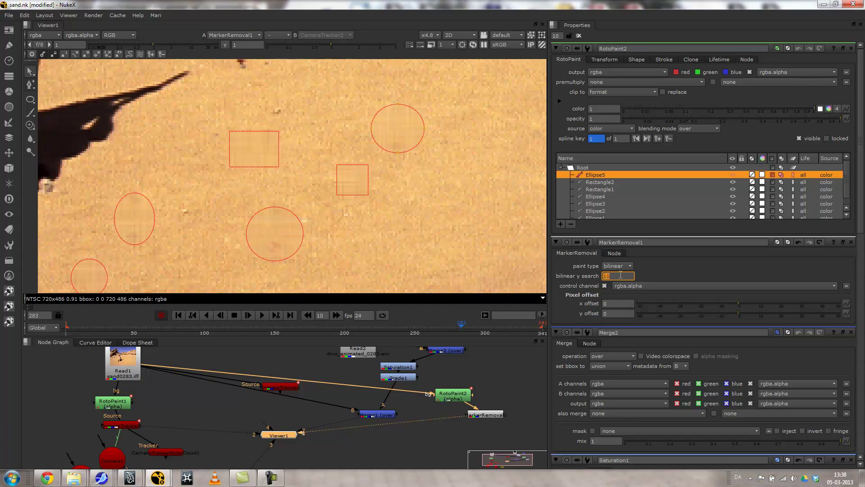
type("20")
key("Return")
Switch MarkerRemoval1's paint type to radial and inspect the cleaned ground patches around the actor.
left_click(616, 266)
left_click(618, 275)
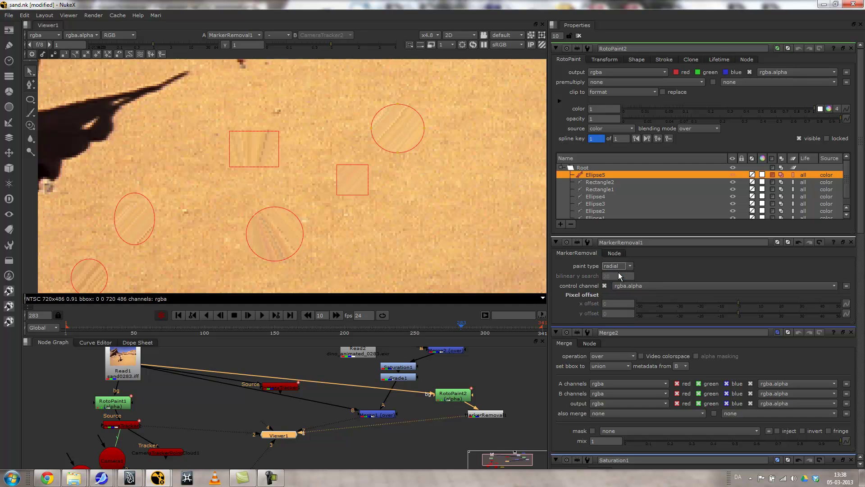
scroll(354, 225, "down", 5)
middle_click_drag(393, 238, 385, 212)
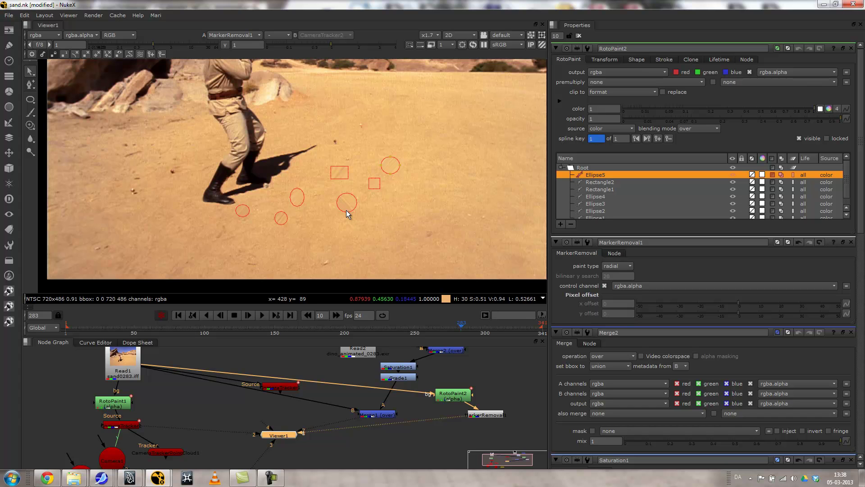
scroll(621, 195, "down", 4)
scroll(620, 193, "up", 3)
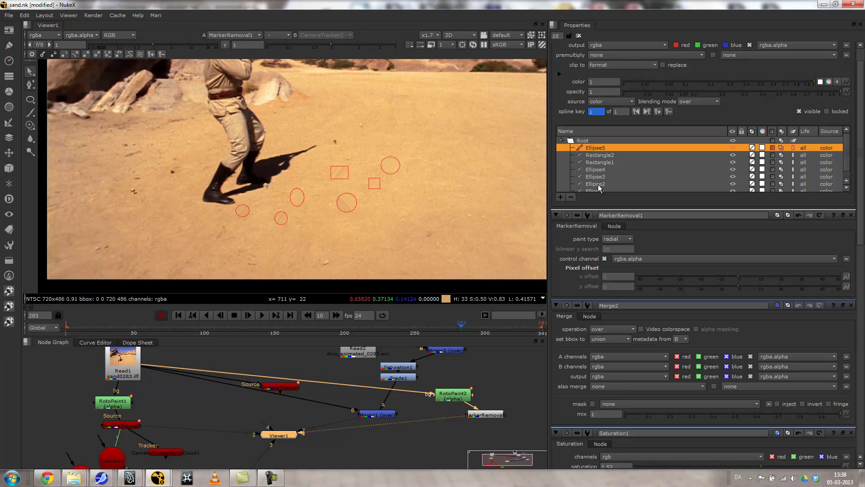
Delete every roto shape in RotoPaint2 except Ellipse1 around the dark marker near the actor's shadow.
left_click(596, 185, "shift")
right_click(598, 187)
left_click(623, 187)
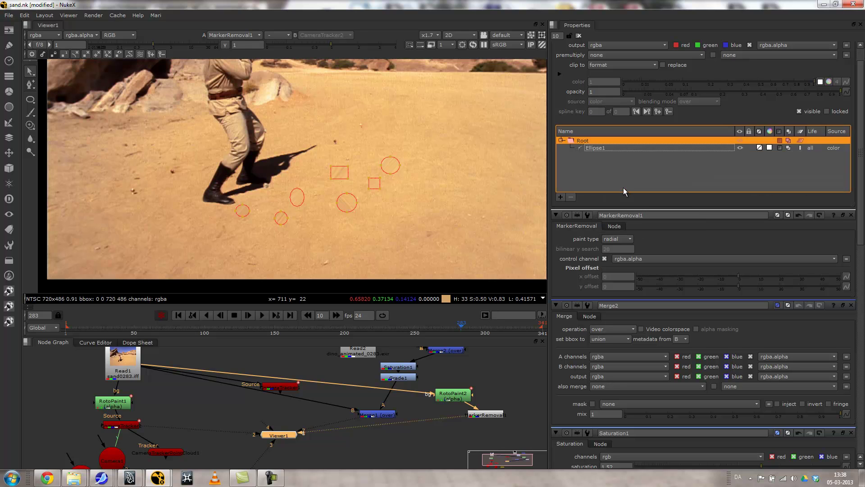
left_click(397, 223)
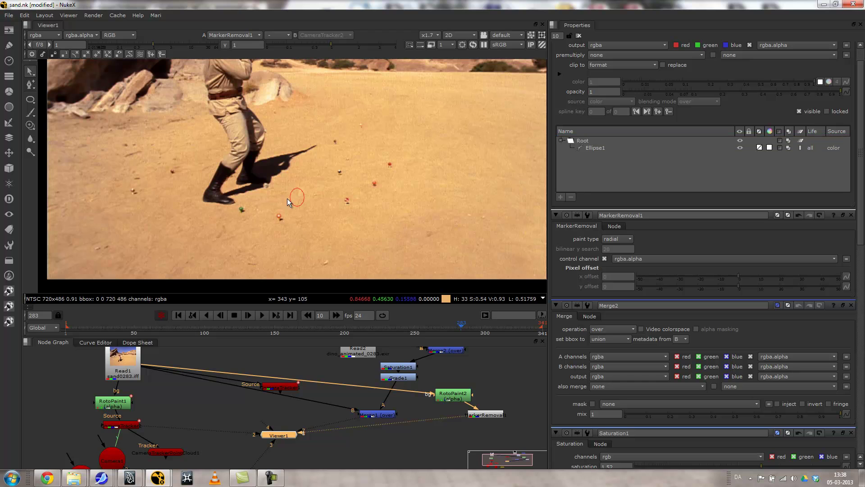
Switch MarkerRemoval1's paint type to bilinear, try y search values of 5 and 100, and set its x offset to -1.
scroll(310, 212, "up", 2)
scroll(310, 211, "up", 1)
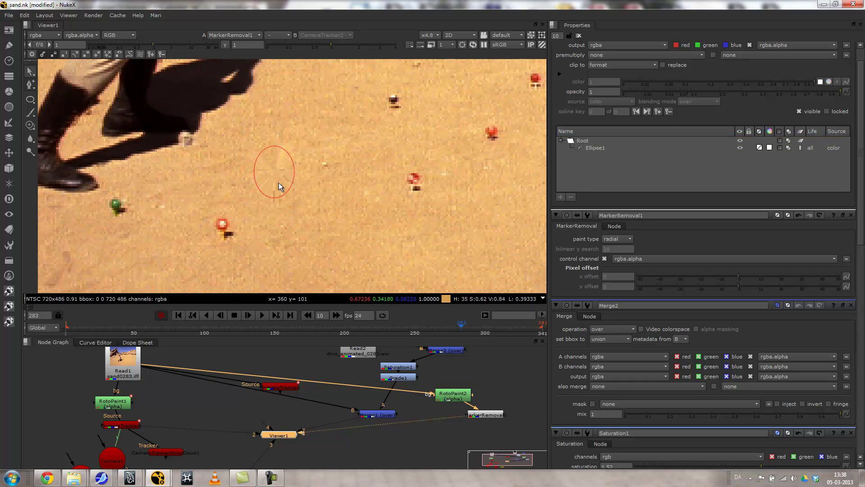
left_click(619, 240)
left_click(618, 232)
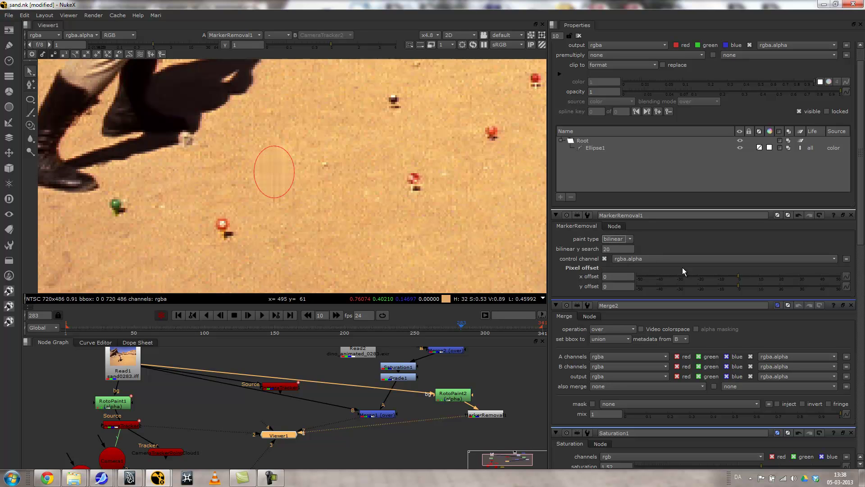
left_click(615, 249)
type("5")
key("Return")
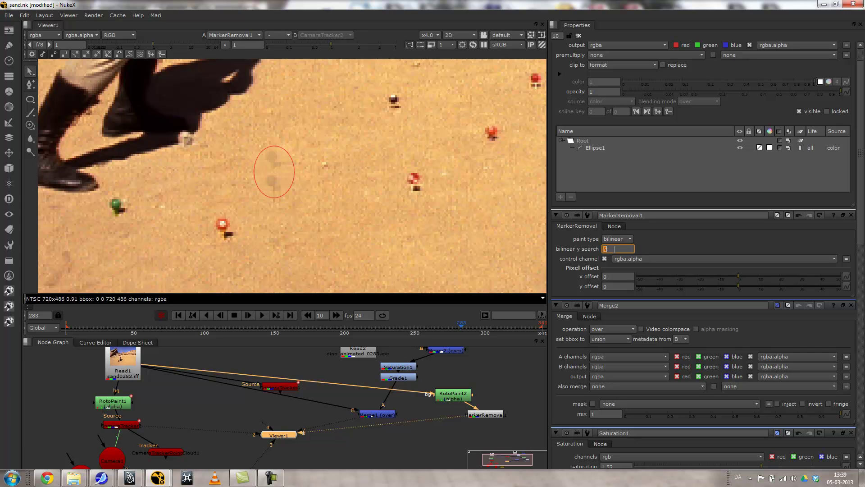
key("Return")
mouse_move(739, 275)
left_mouse_down()
mouse_move(699, 274)
mouse_move(756, 274)
mouse_move(737, 275)
left_mouse_up()
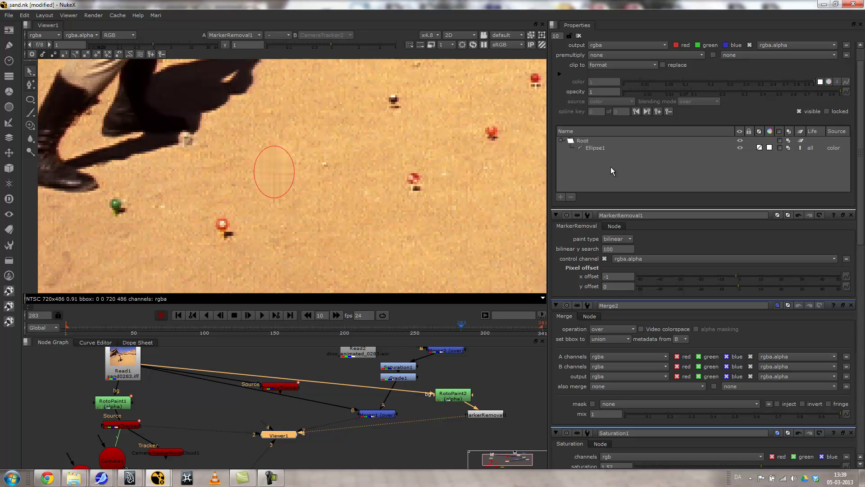
Delete the MarkerRemoval1 node and the remaining Ellipse1 shape in RotoPaint2.
left_click(487, 414)
key("Delete")
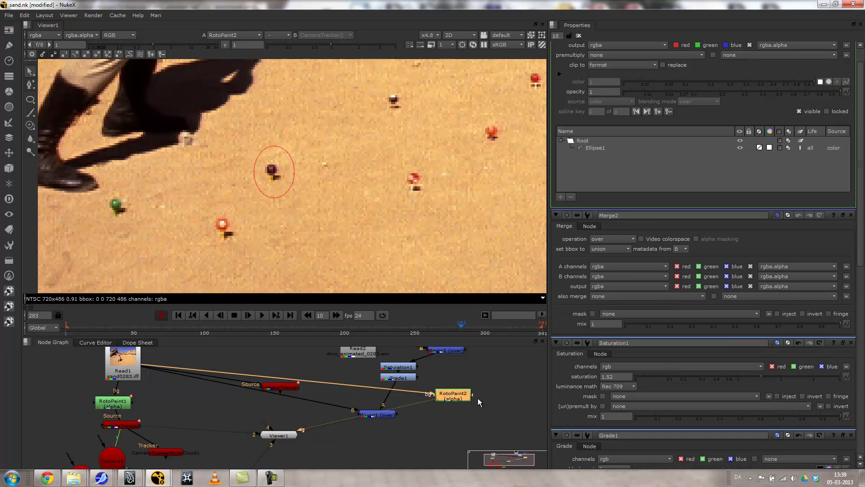
left_click(275, 197)
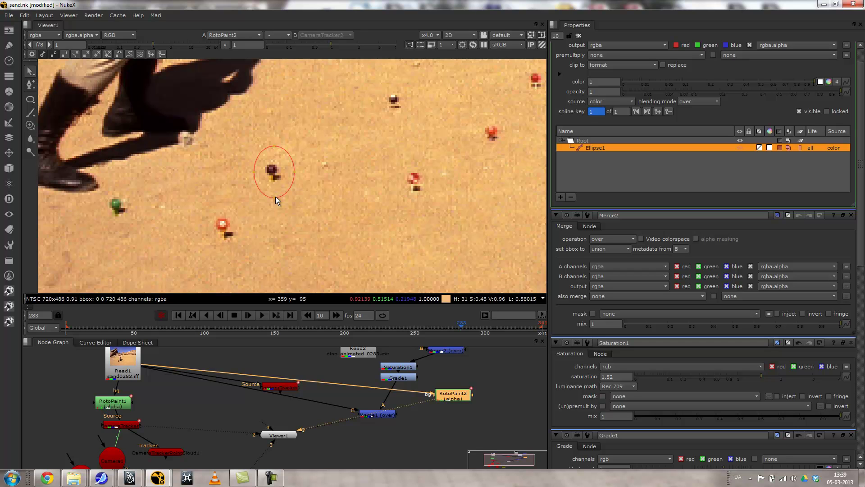
key("Delete")
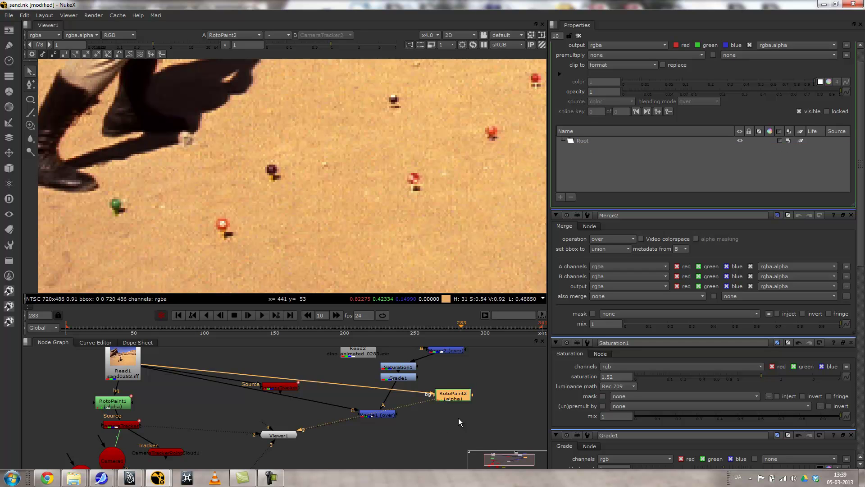
Paint a short clone stroke on the sand beside the red-and-white marker and reposition the RotoPaint2 node near Merge1.
left_click(28, 128)
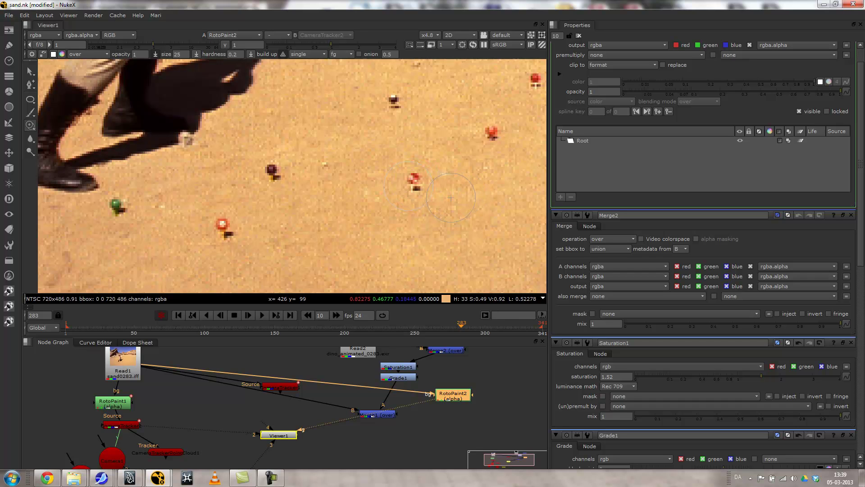
left_click(459, 195)
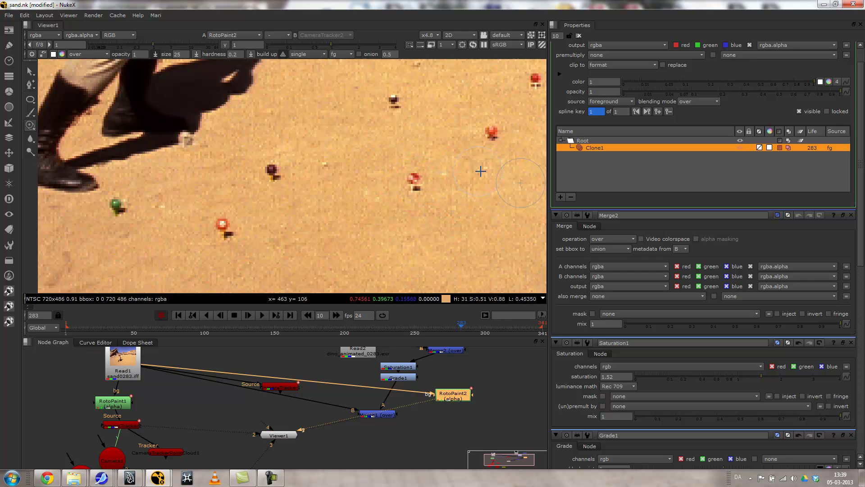
left_click_drag(455, 394, 403, 411)
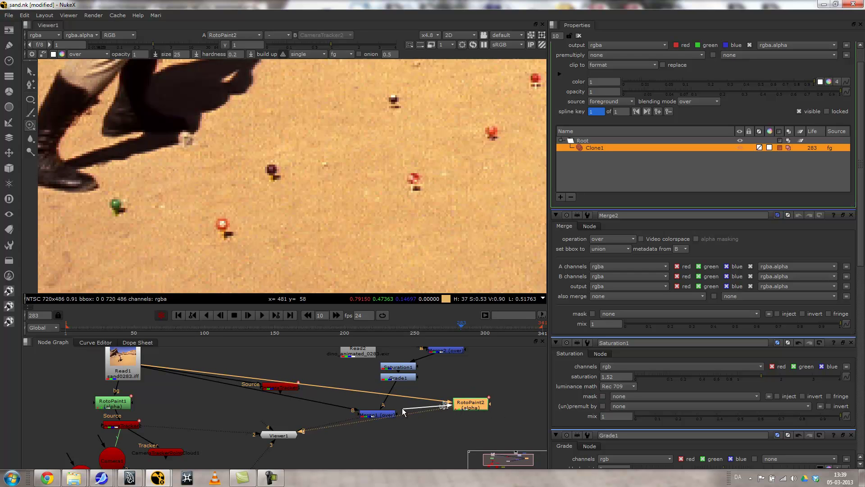
left_click_drag(515, 393, 519, 388)
left_click_drag(467, 399, 472, 412)
left_click(467, 398)
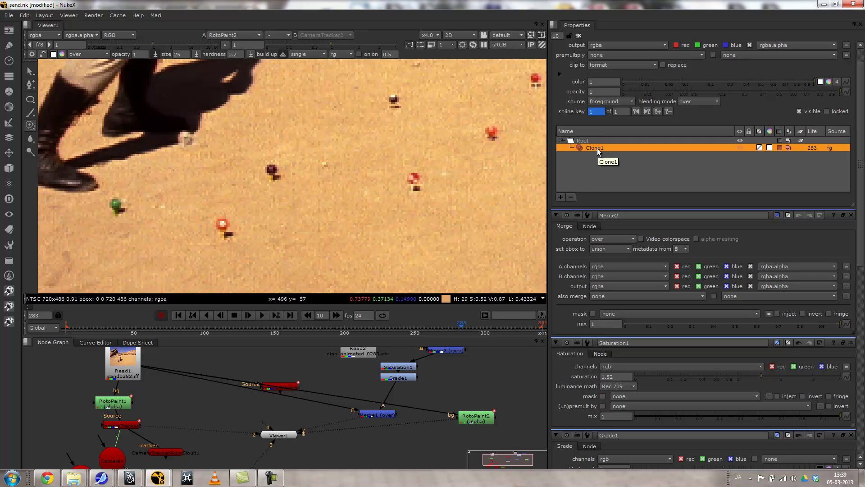
View Merge1's composite of the actor and dinosaur with the full frame in sight.
scroll(341, 386, "down", 3)
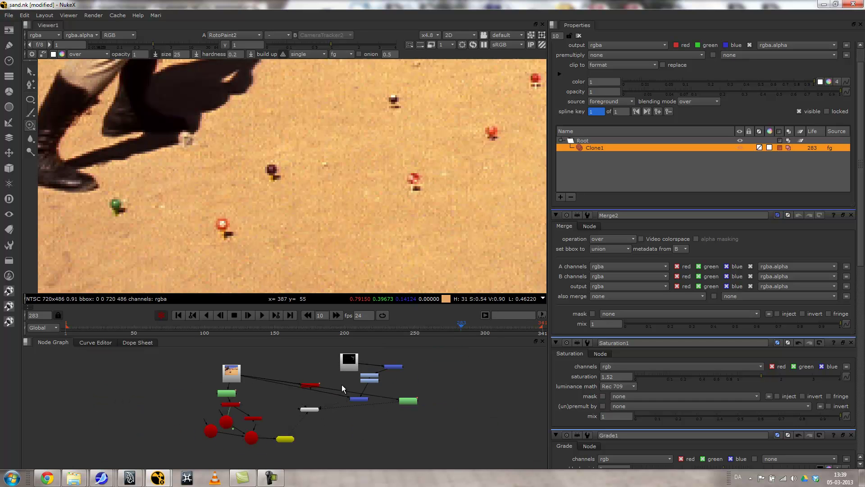
scroll(391, 375, "down", 3)
scroll(398, 371, "up", 3)
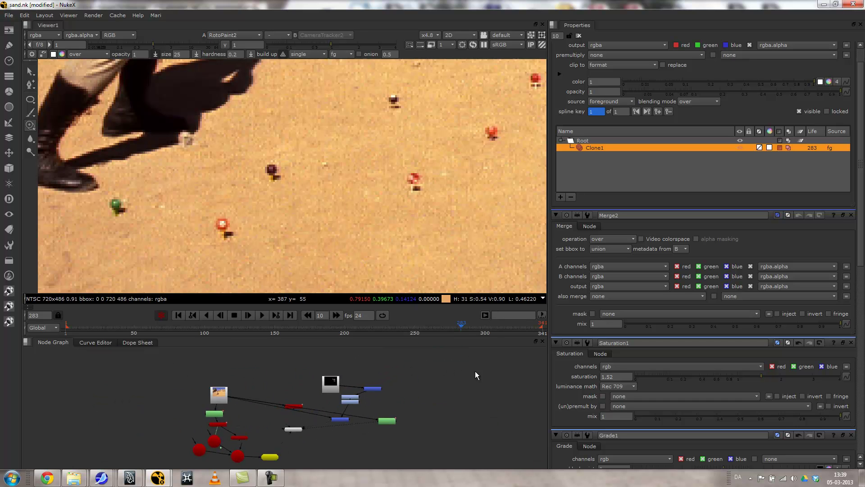
middle_click_drag(404, 405, 424, 351)
scroll(353, 415, "up", 3)
scroll(355, 417, "down", 3)
scroll(356, 397, "down", 1)
left_click(365, 356)
key("1")
scroll(294, 182, "down", 5)
middle_click_drag(368, 144, 347, 197)
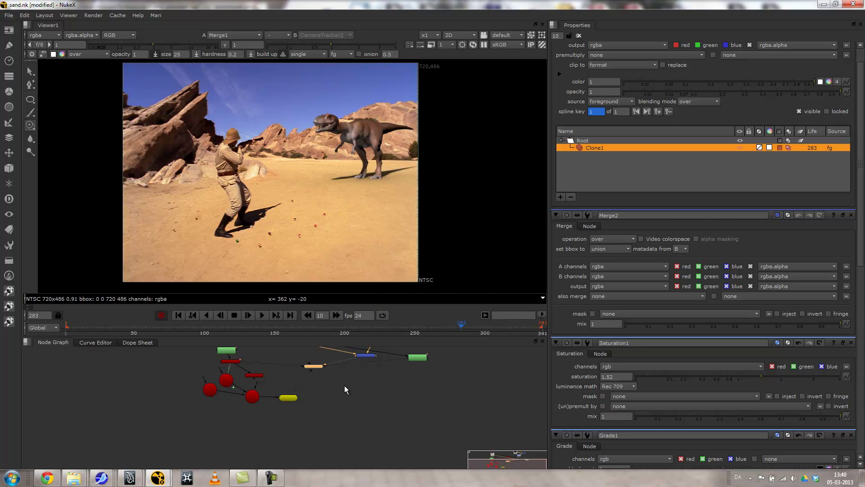
Add a Write node beside Merge1 and set its output file to dino.mov in the Desktop's sand folder.
key("w")
left_click_drag(363, 355, 340, 360)
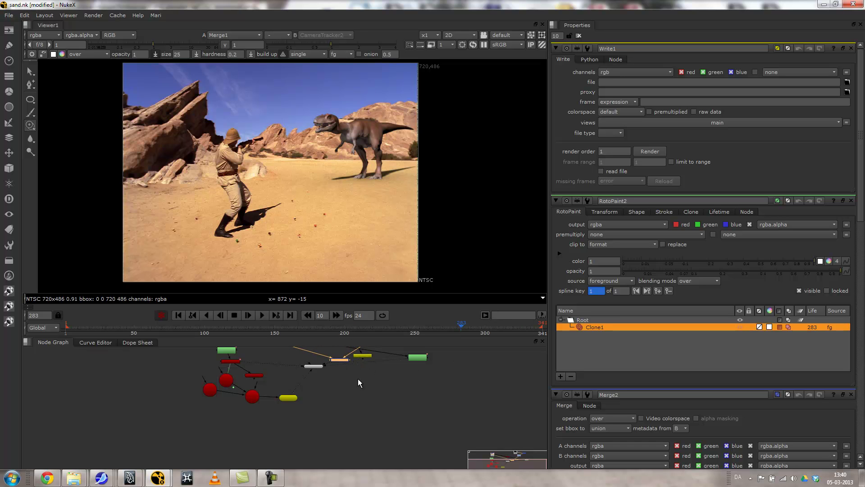
left_click(847, 82)
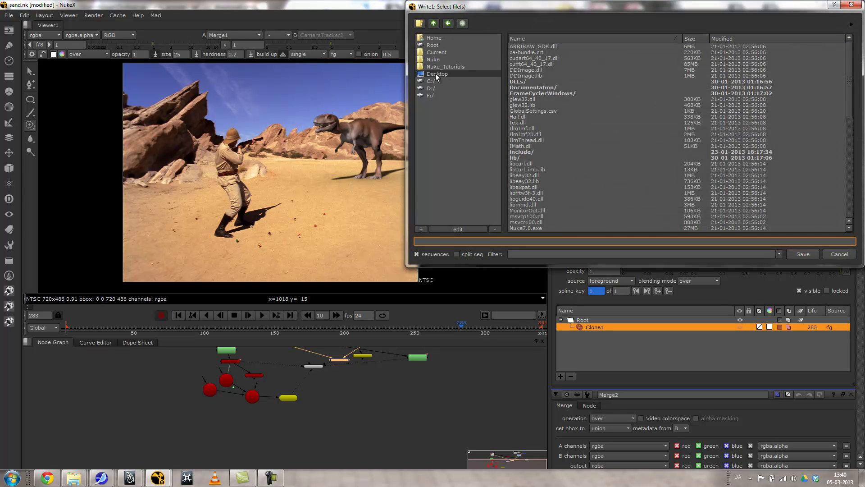
left_click(437, 74)
scroll(557, 198, "down", 3)
scroll(555, 193, "down", 20)
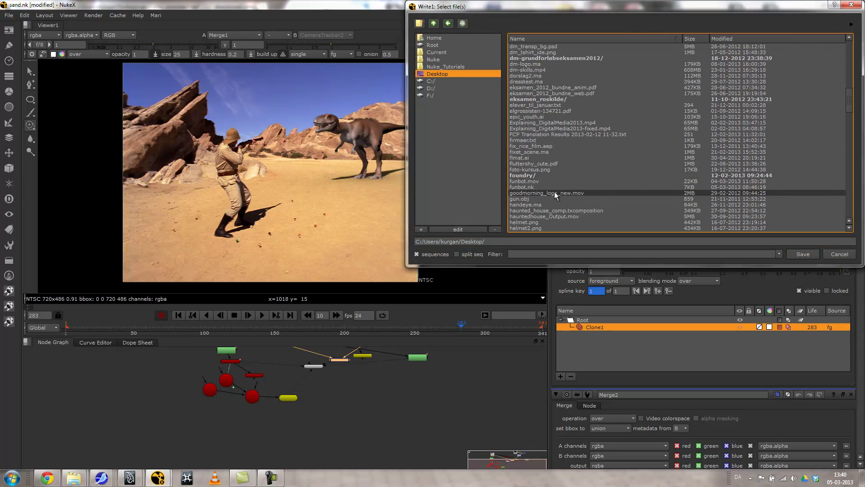
scroll(546, 204, "down", 2)
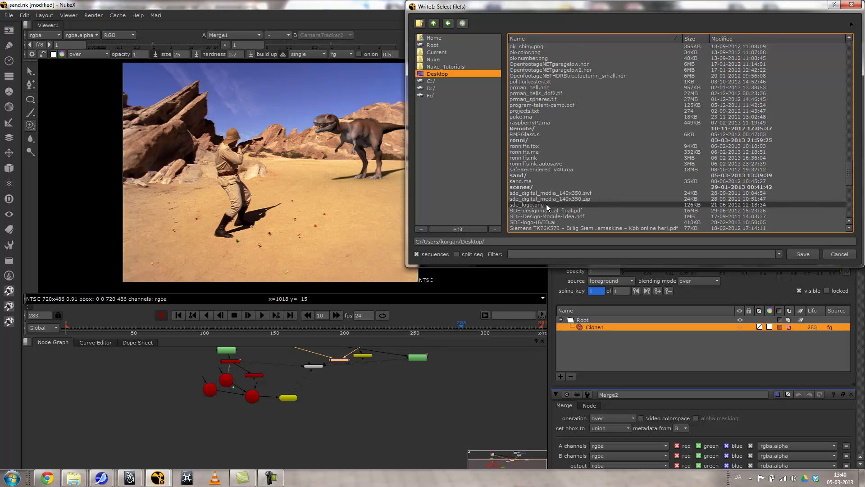
double_click(532, 174)
left_click(521, 241)
type("dino.mov")
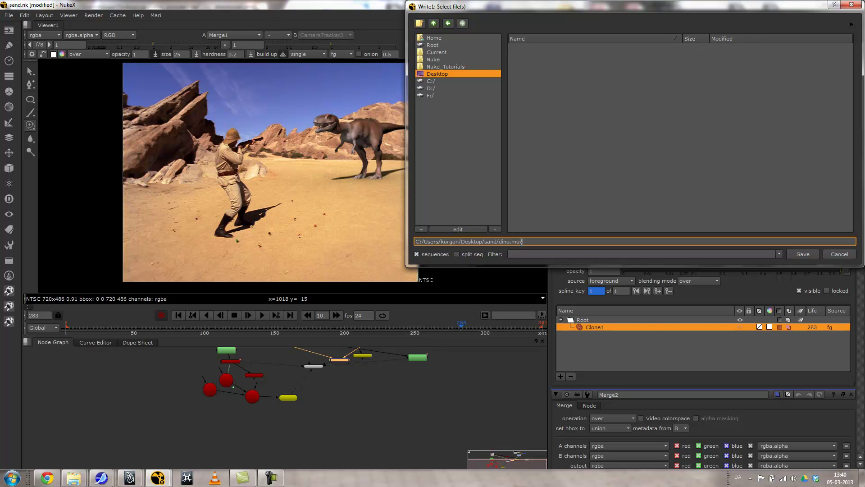
key("Return")
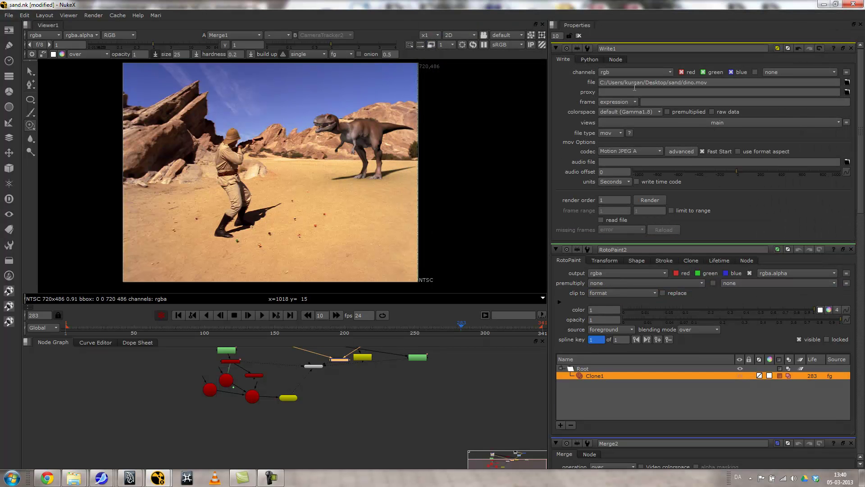
Set Write1's codec to H.264, with the data rate limit turned off and the compression quality set to High.
left_click(649, 150)
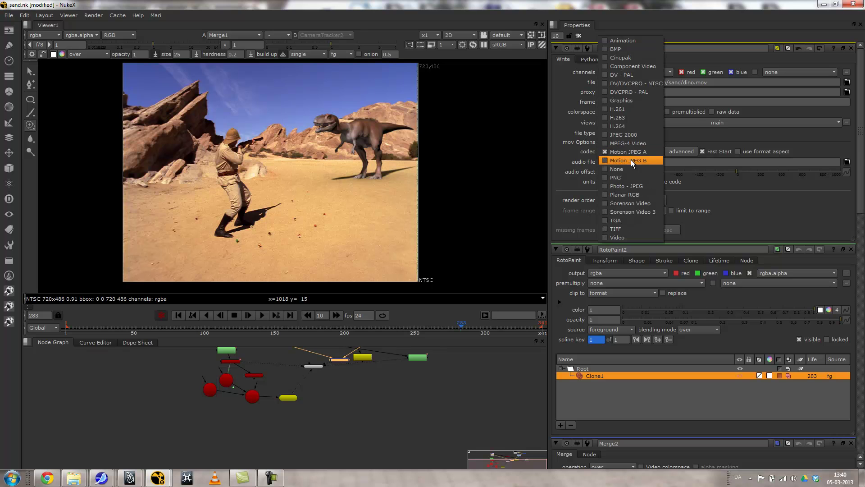
left_click(635, 130)
left_click(683, 151)
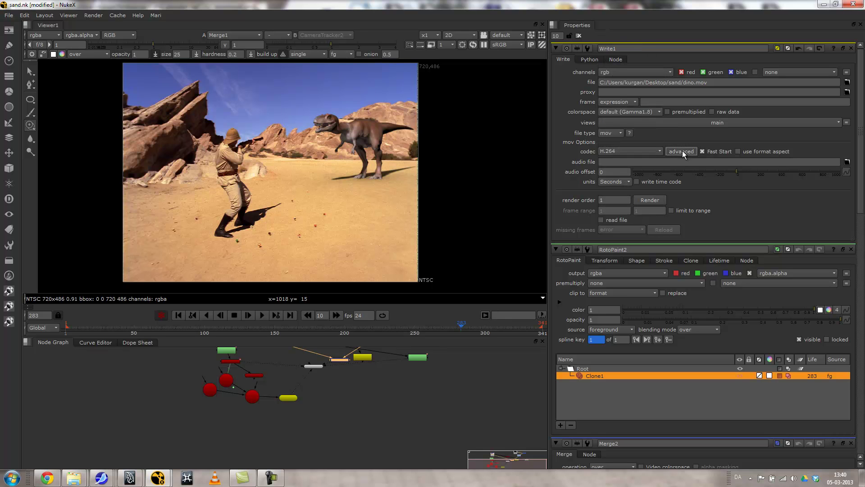
left_click(303, 140)
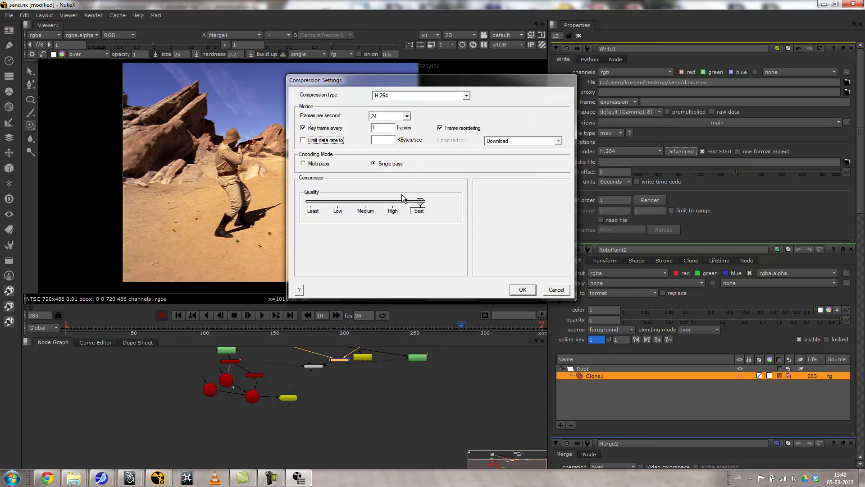
left_click(393, 211)
left_click(522, 289)
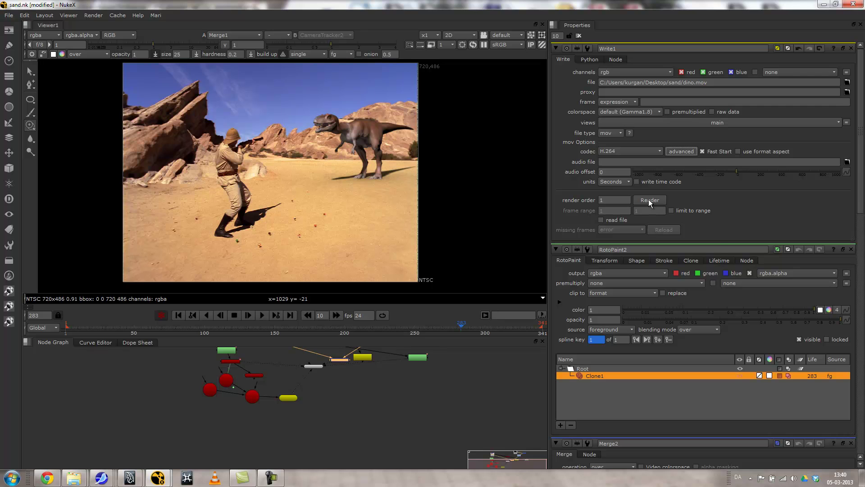
Try to render dino.mov from Write1 with the offered frame range.
left_click(649, 201)
left_click(639, 222)
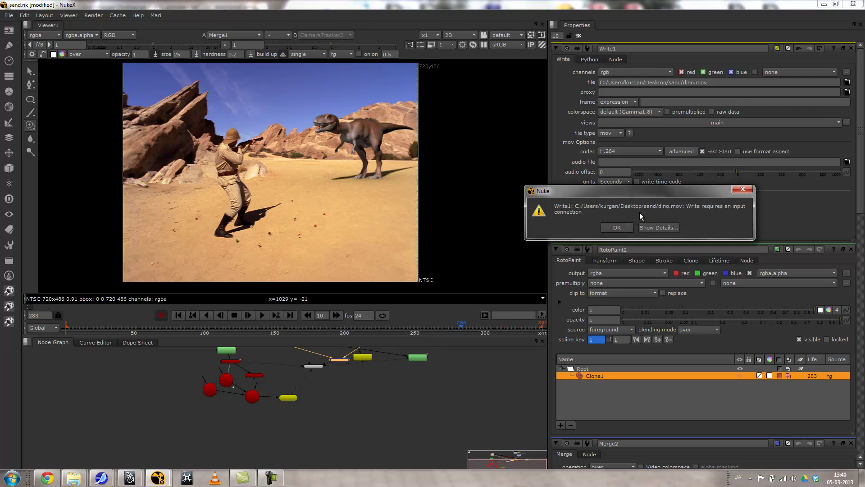
left_click(621, 229)
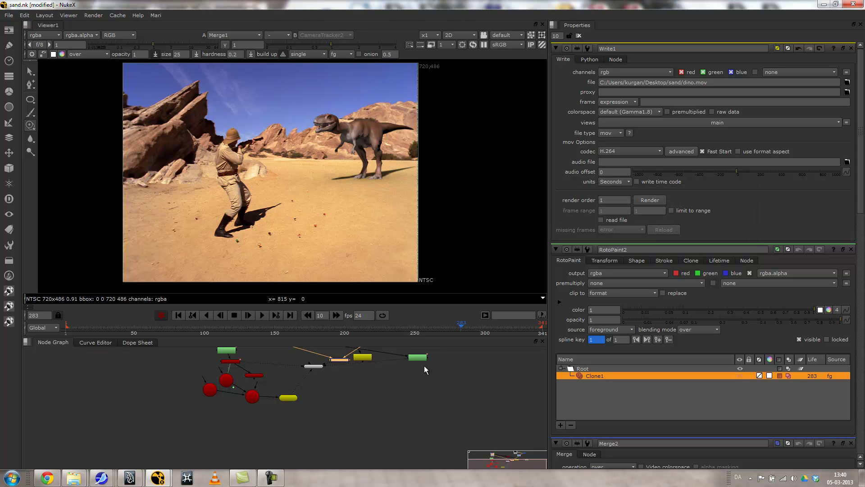
Switch to Windows Explorer, check the contents of the Desktop's sand folder, and minimize the window.
key("super+e")
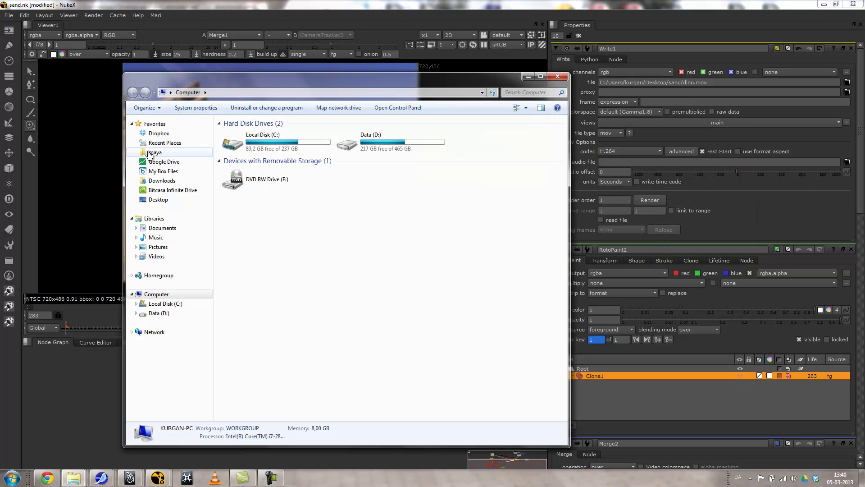
left_click(159, 200)
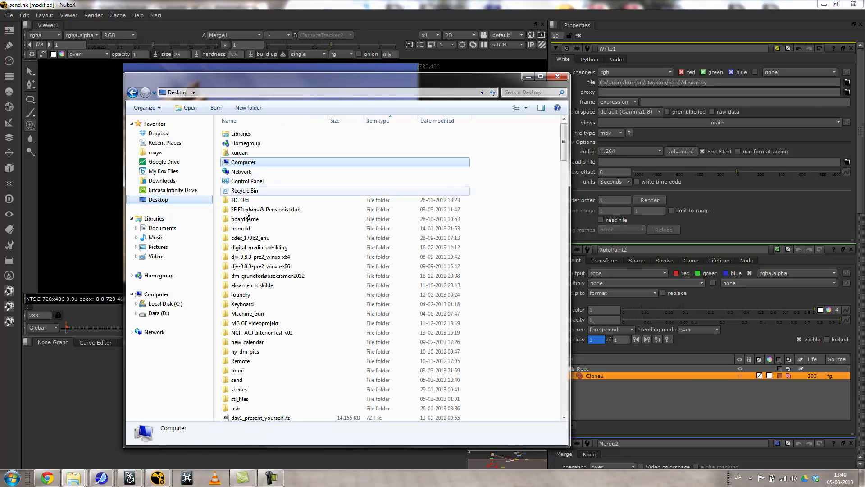
left_click(225, 383)
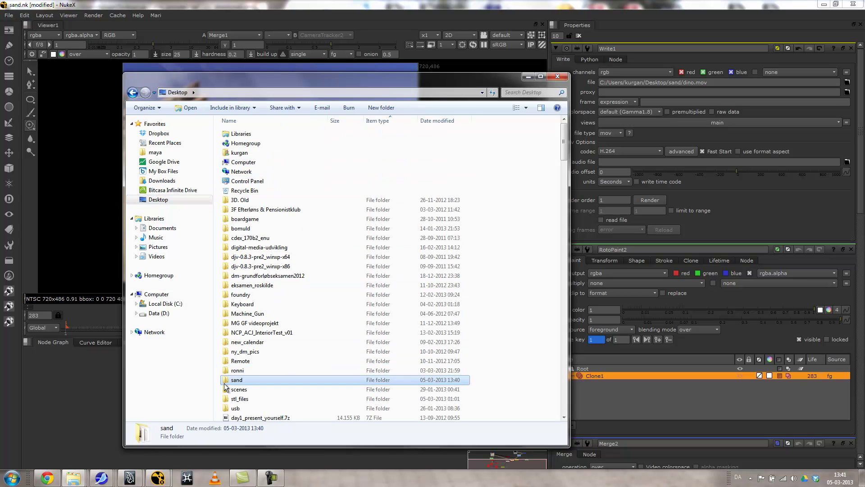
double_click(224, 382)
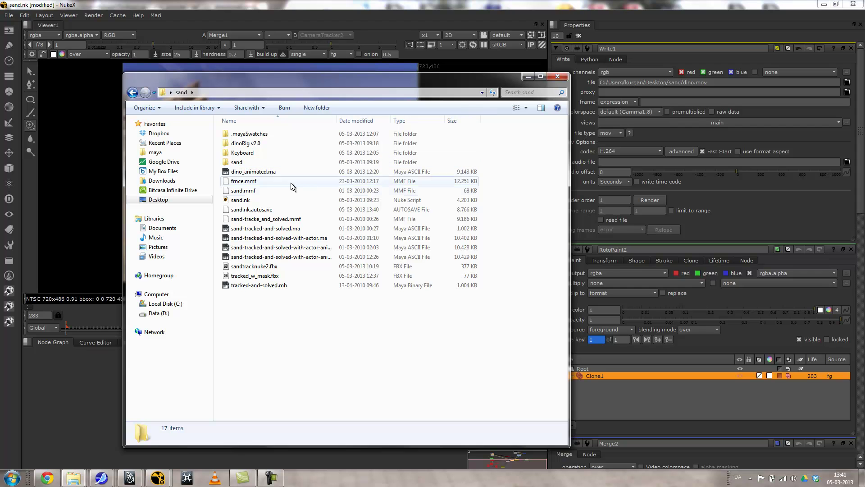
left_click(528, 76)
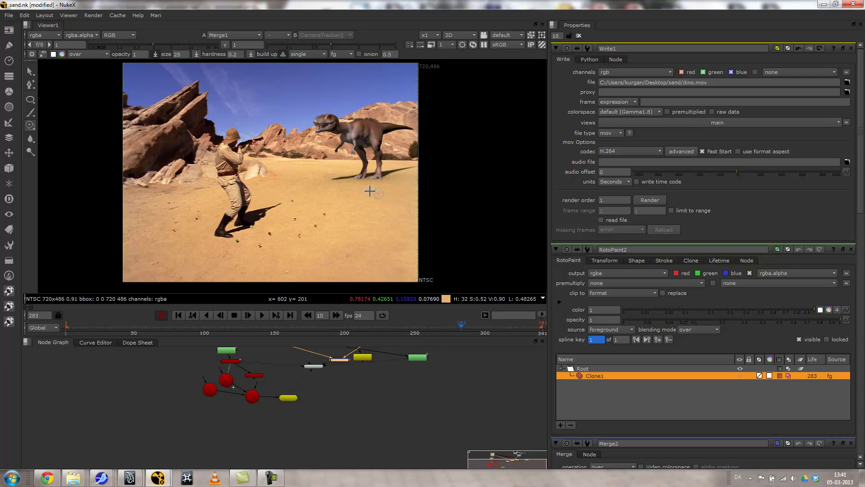
left_click(270, 477)
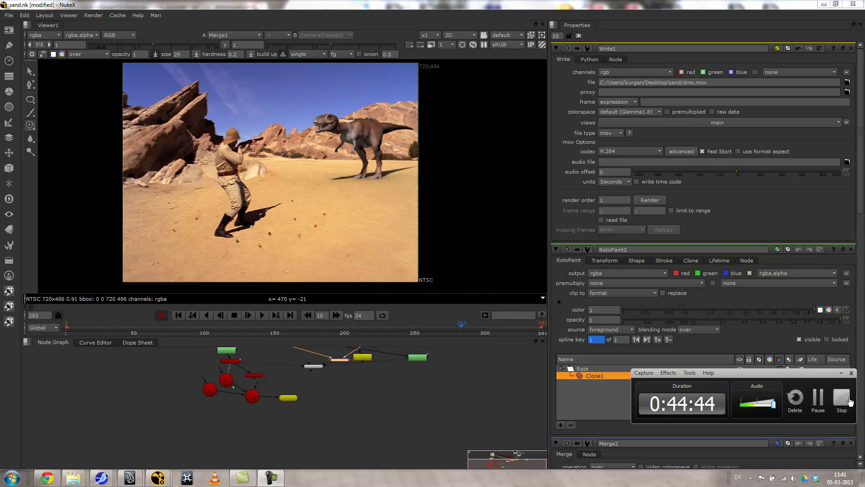